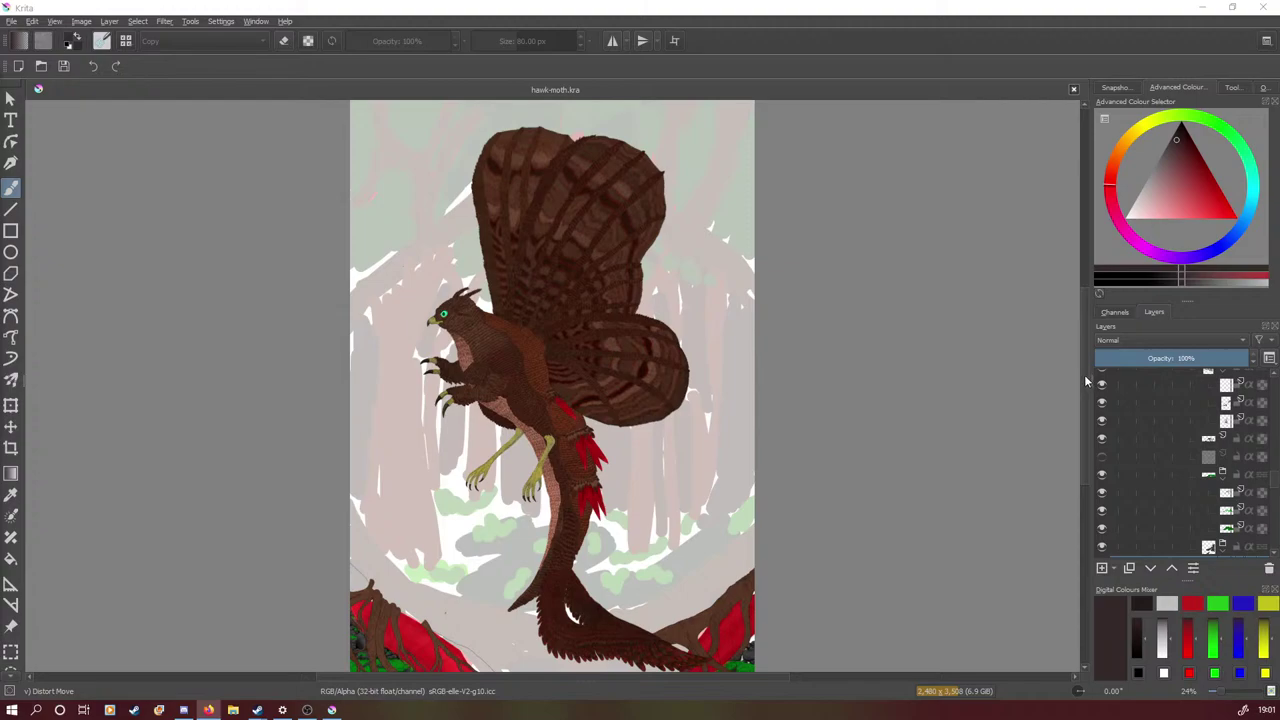
Look over the painting's lower corners at 100% zoom and turn on full screen mode
{"action": "left_click_drag", "start_coordinate": [1090, 387], "coordinate": [1085, 500]}
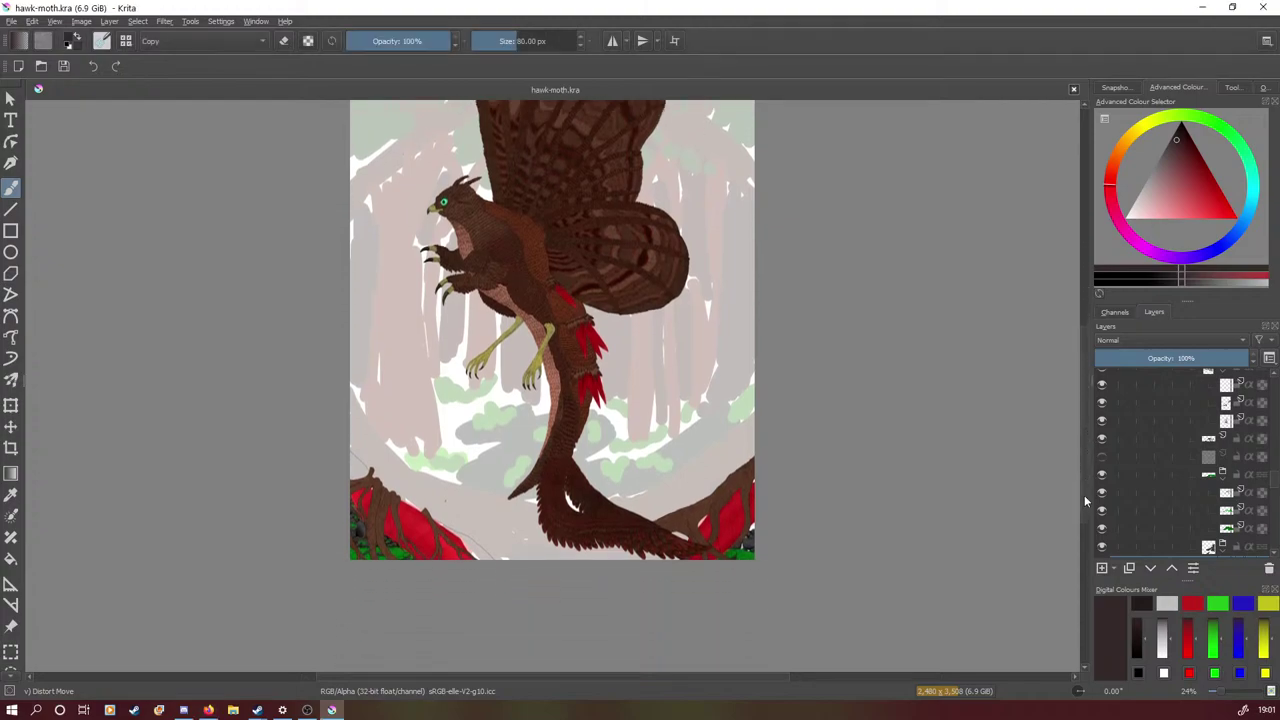
{"action": "left_click", "coordinate": [1228, 695]}
{"action": "scroll", "coordinate": [1228, 695], "scroll_direction": "up", "scroll_amount": 4}
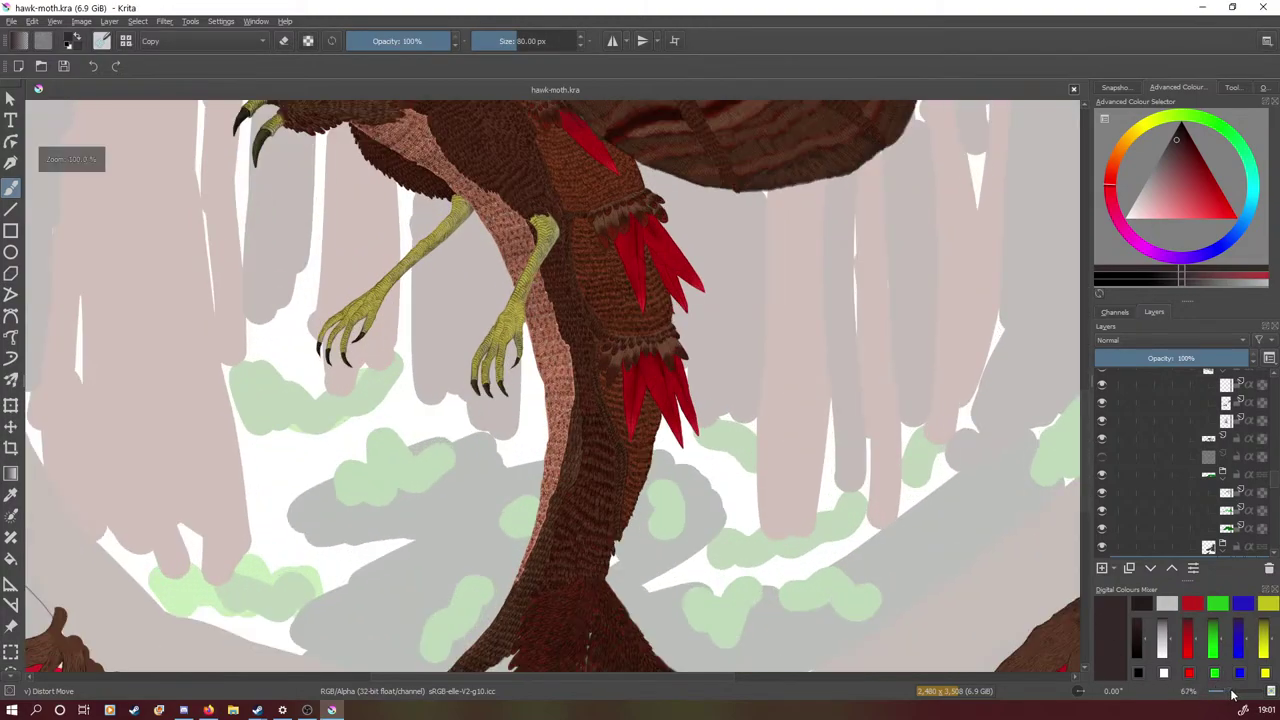
{"action": "left_click_drag", "start_coordinate": [1087, 450], "coordinate": [1088, 572]}
{"action": "left_click_drag", "start_coordinate": [618, 684], "coordinate": [798, 680]}
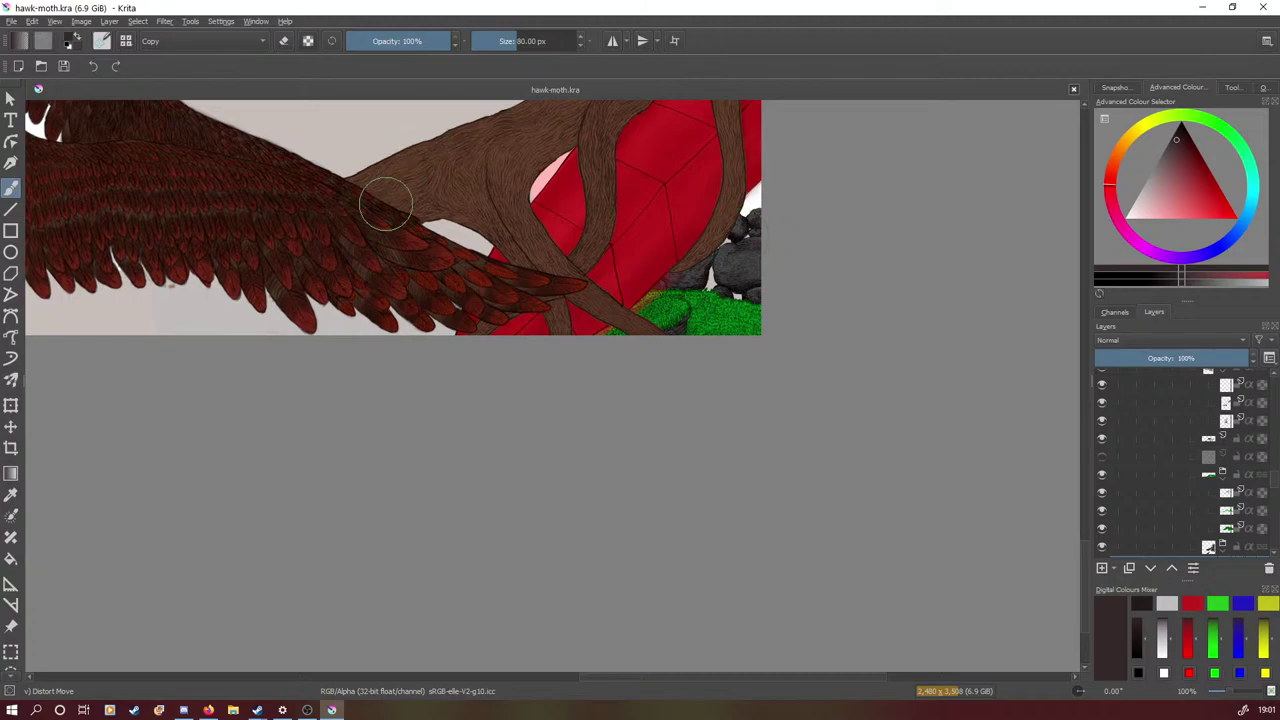
{"action": "left_click_drag", "start_coordinate": [639, 678], "coordinate": [760, 678]}
{"action": "scroll", "coordinate": [1085, 468], "scroll_direction": "up", "scroll_amount": 5}
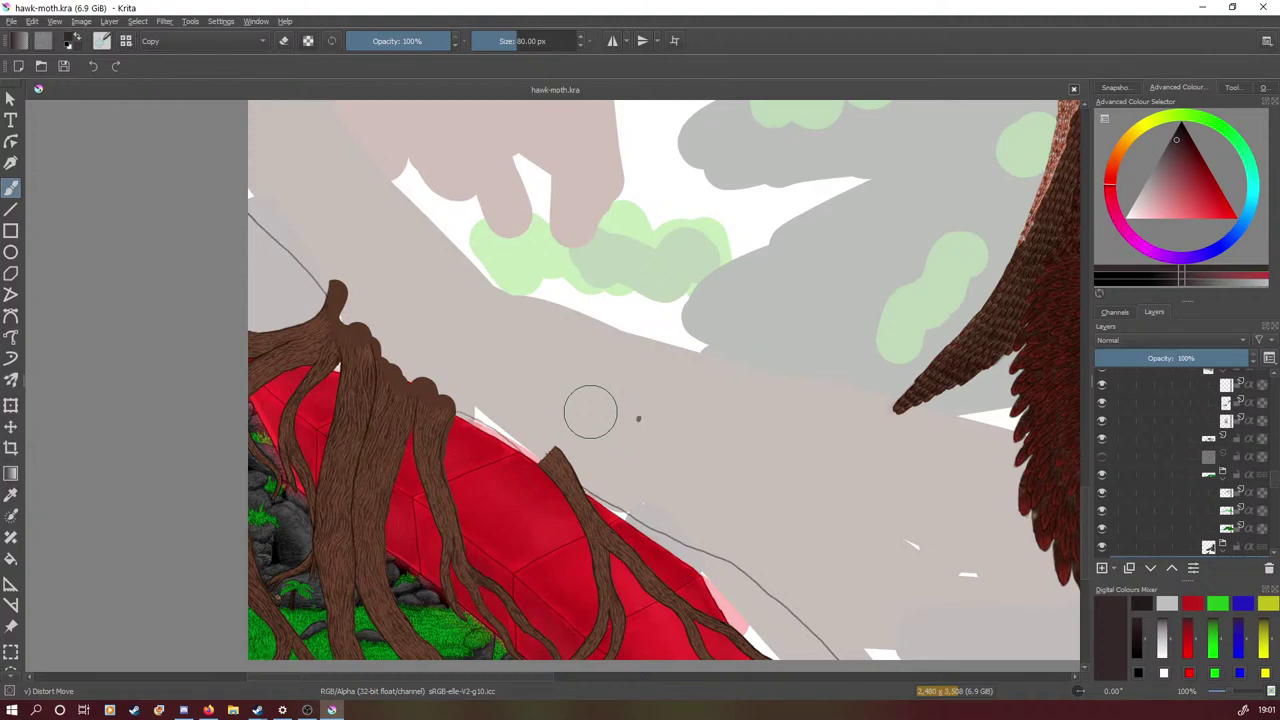
{"action": "left_click", "coordinate": [52, 22]}
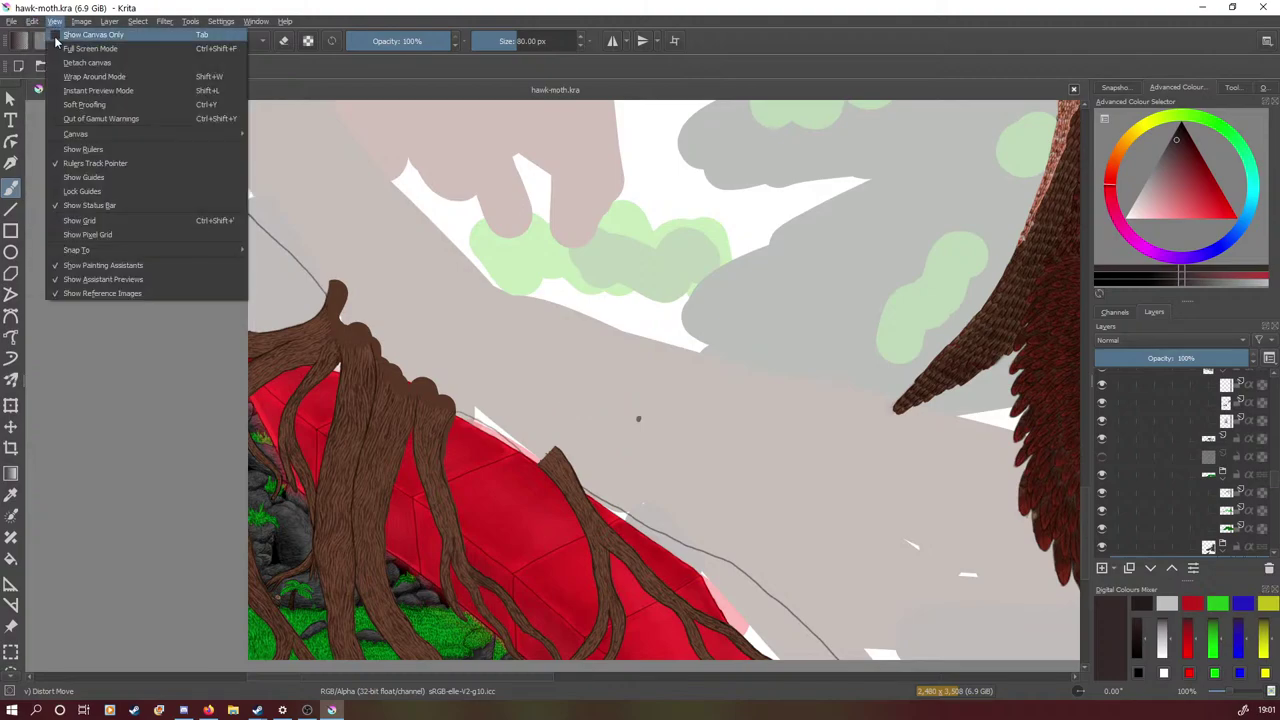
{"action": "left_click", "coordinate": [57, 48]}
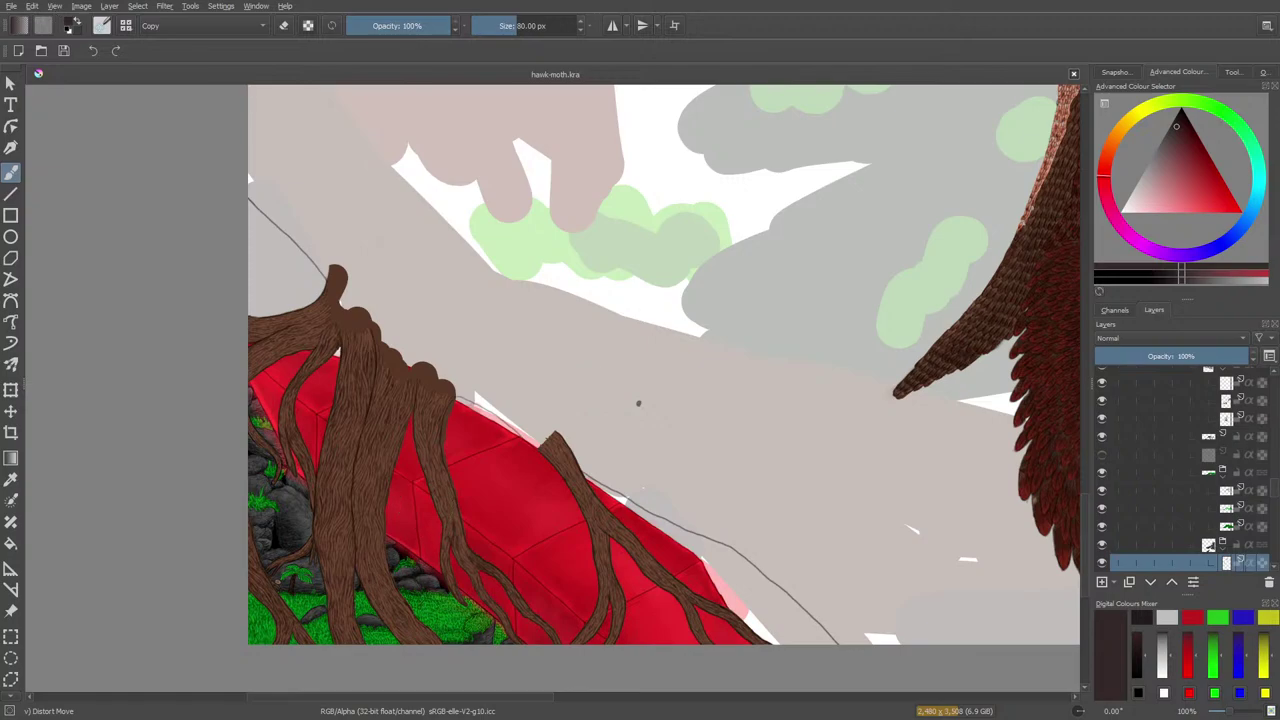
Hide and reshow the dark rock shading group to check what it covers near the red crystal
{"action": "left_click_drag", "start_coordinate": [443, 700], "coordinate": [790, 707]}
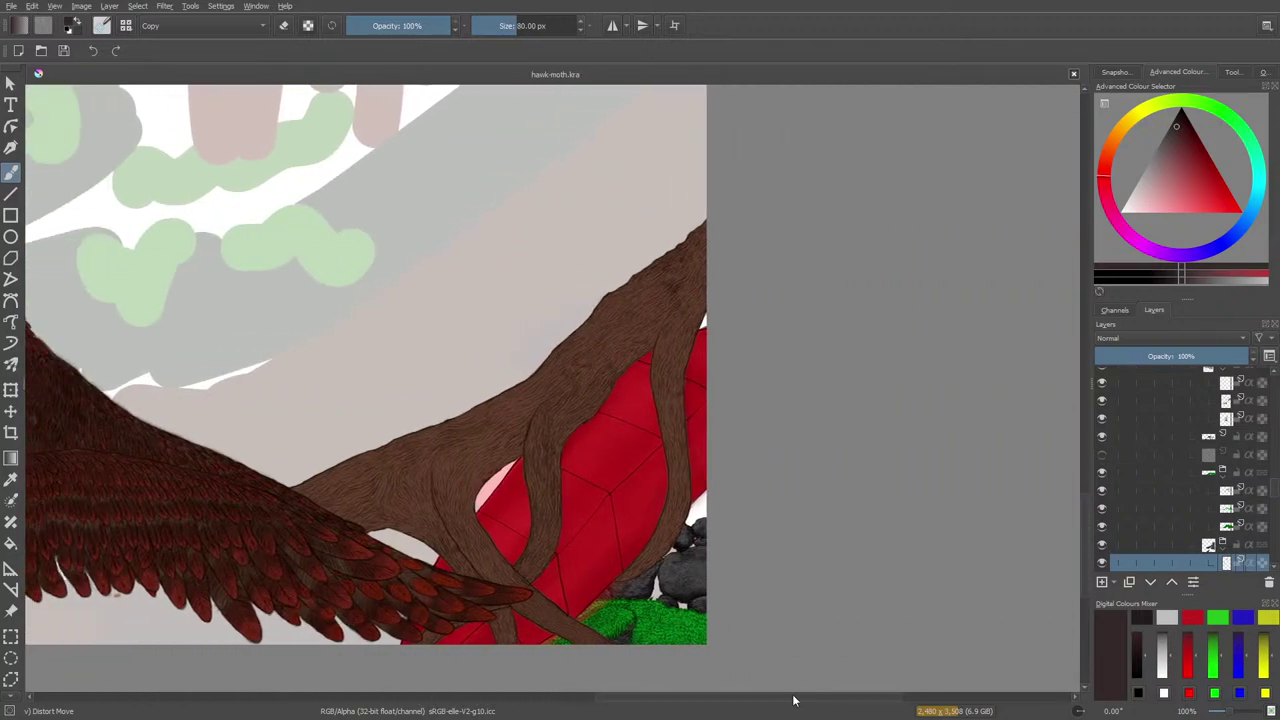
{"action": "left_click_drag", "start_coordinate": [1088, 537], "coordinate": [1088, 565]}
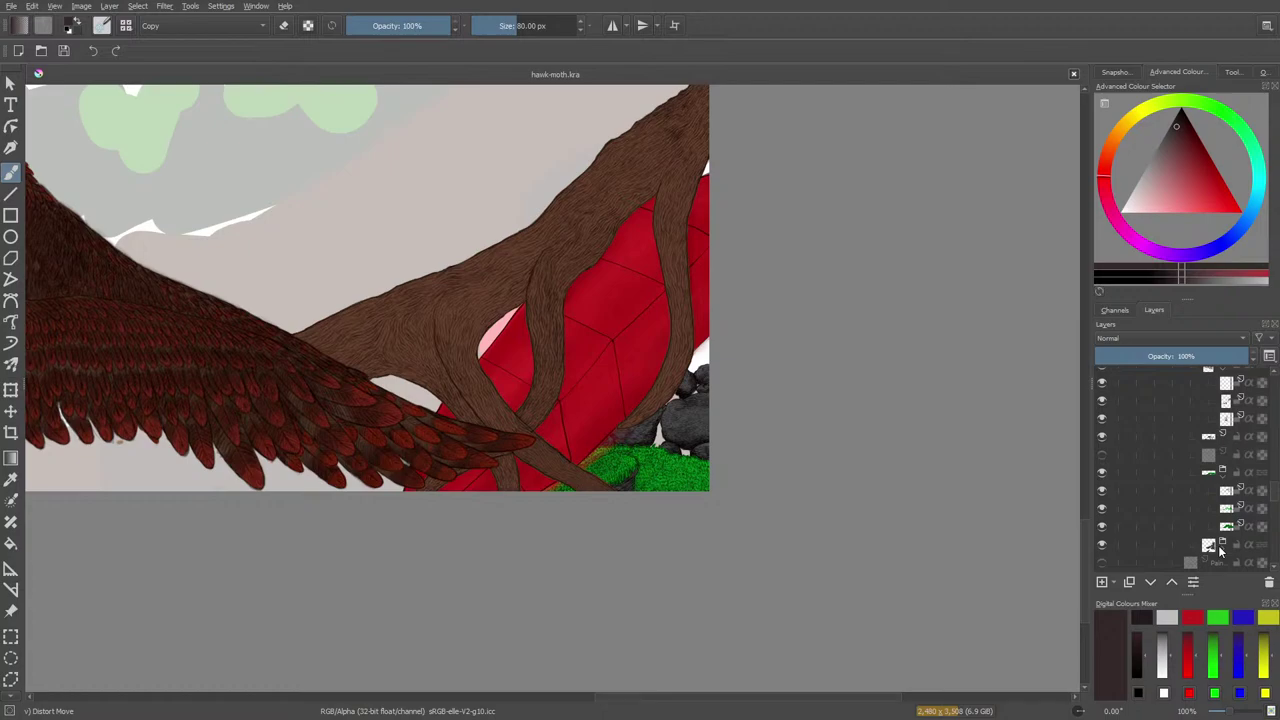
{"action": "left_click", "coordinate": [1103, 546]}
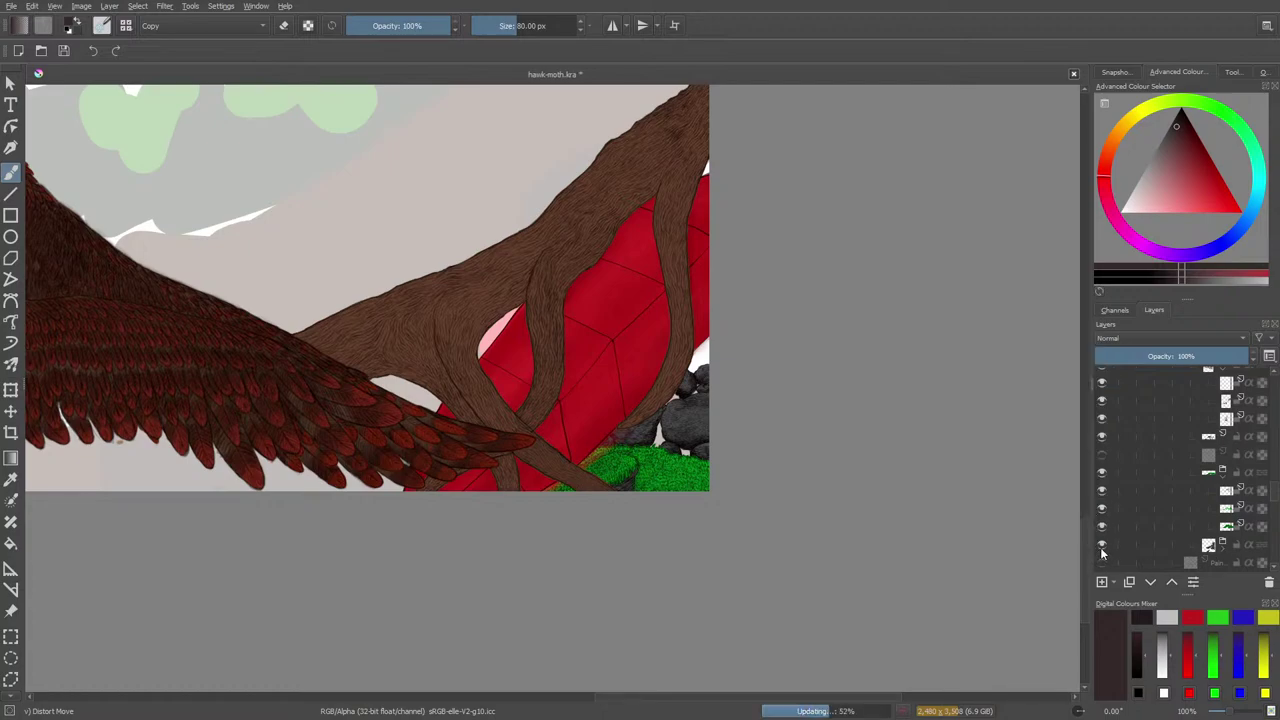
{"action": "left_click", "coordinate": [1102, 544]}
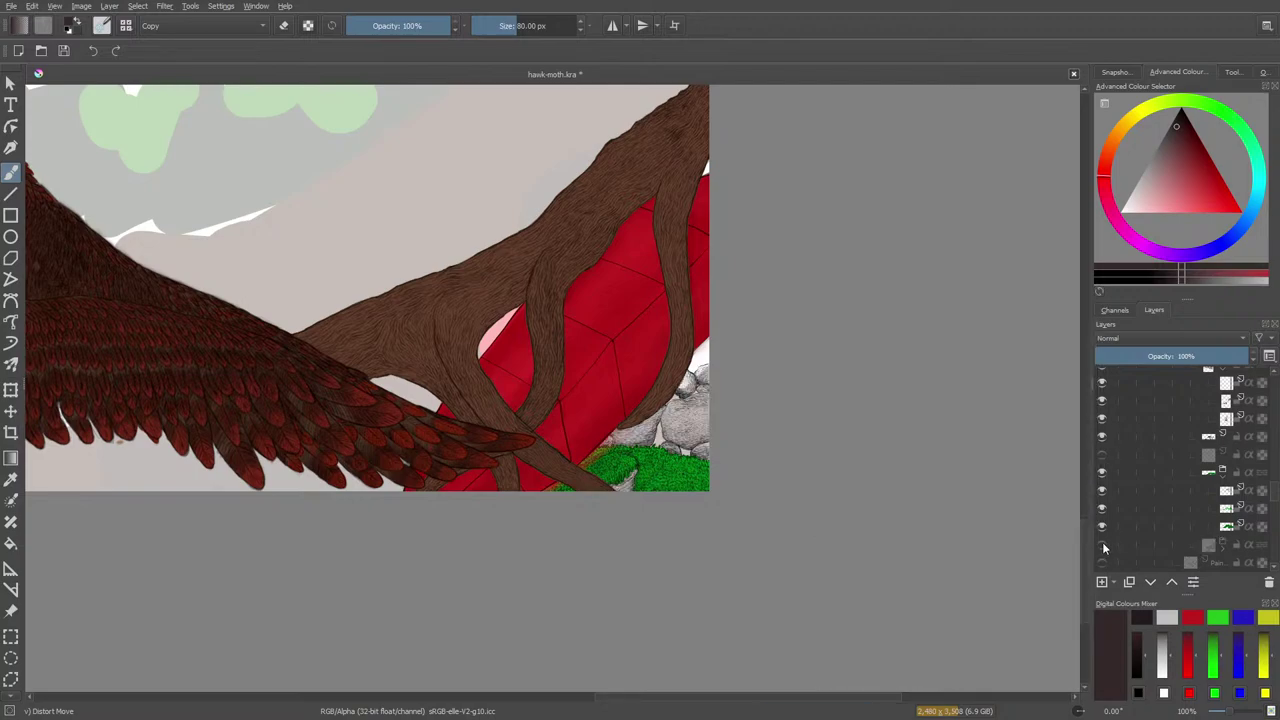
{"action": "left_click", "coordinate": [1102, 545]}
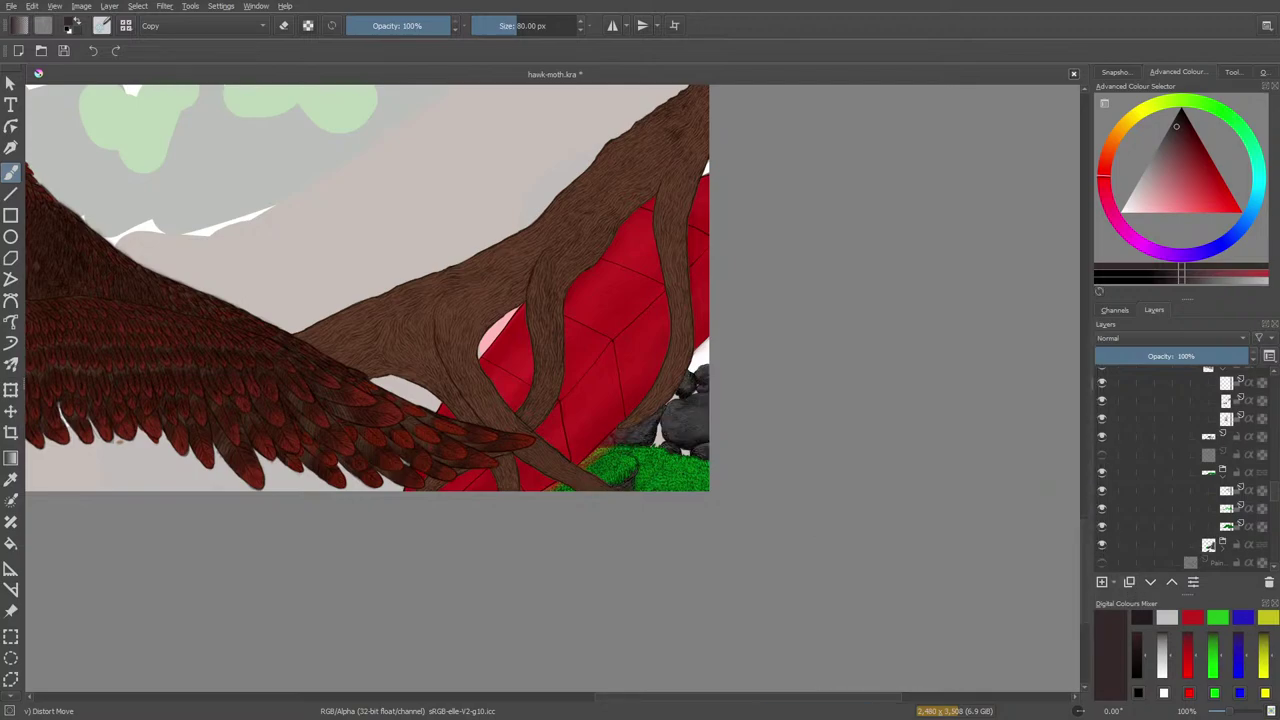
Choose the Ink-3 Gpen brush preset for working on the crystal and grass corner at 200% zoom
{"action": "left_click_drag", "start_coordinate": [1230, 712], "coordinate": [1235, 712]}
{"action": "scroll", "coordinate": [742, 699], "scroll_direction": "right", "scroll_amount": 3}
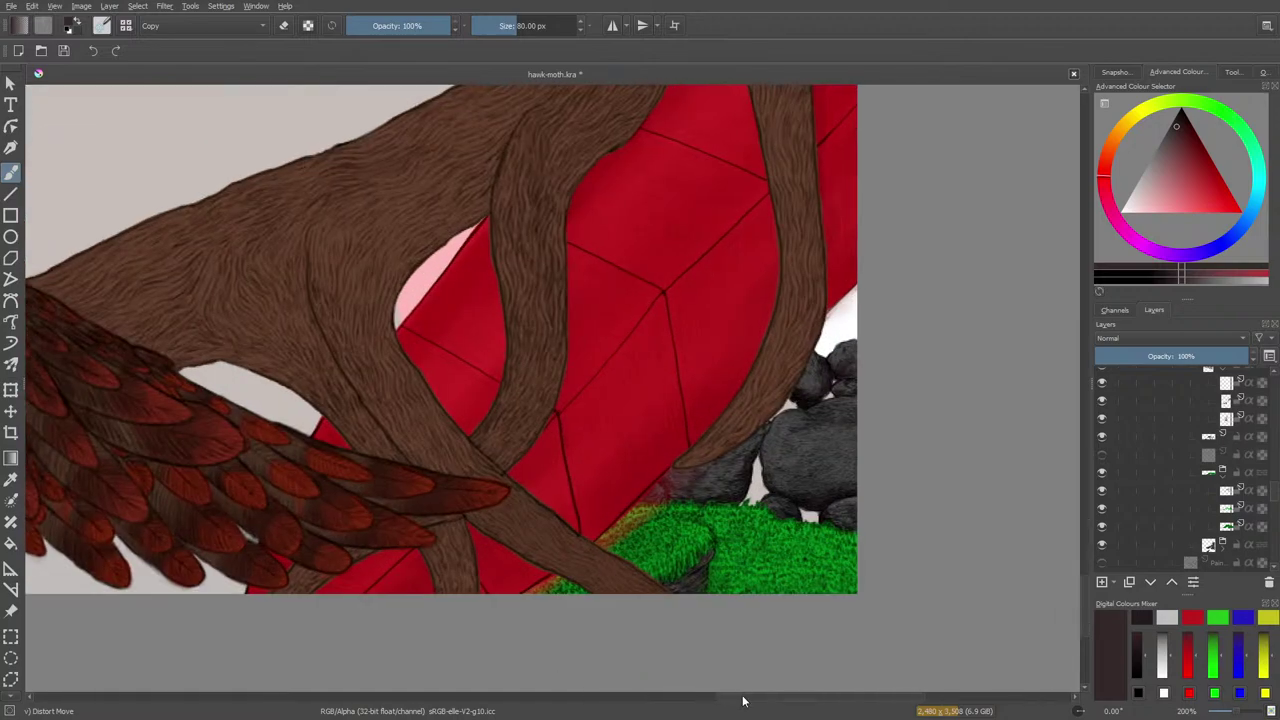
{"action": "left_click", "coordinate": [103, 26]}
{"action": "left_click", "coordinate": [112, 115]}
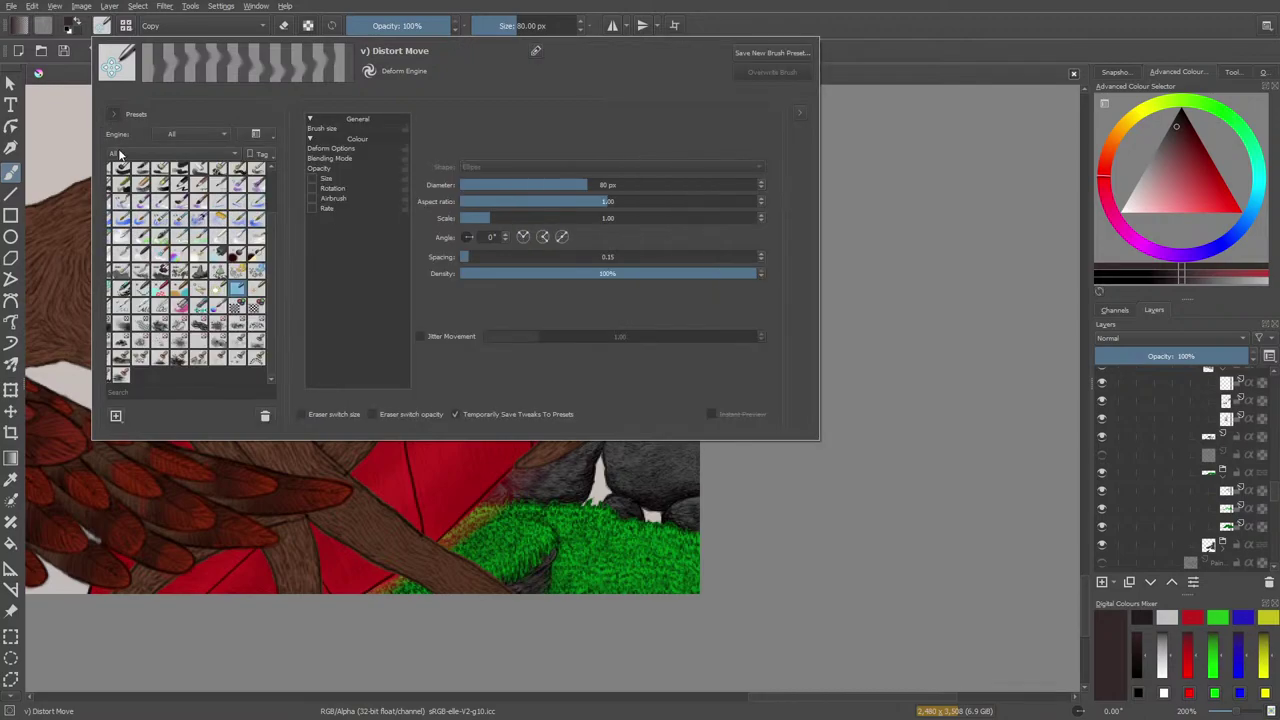
{"action": "left_click", "coordinate": [110, 170]}
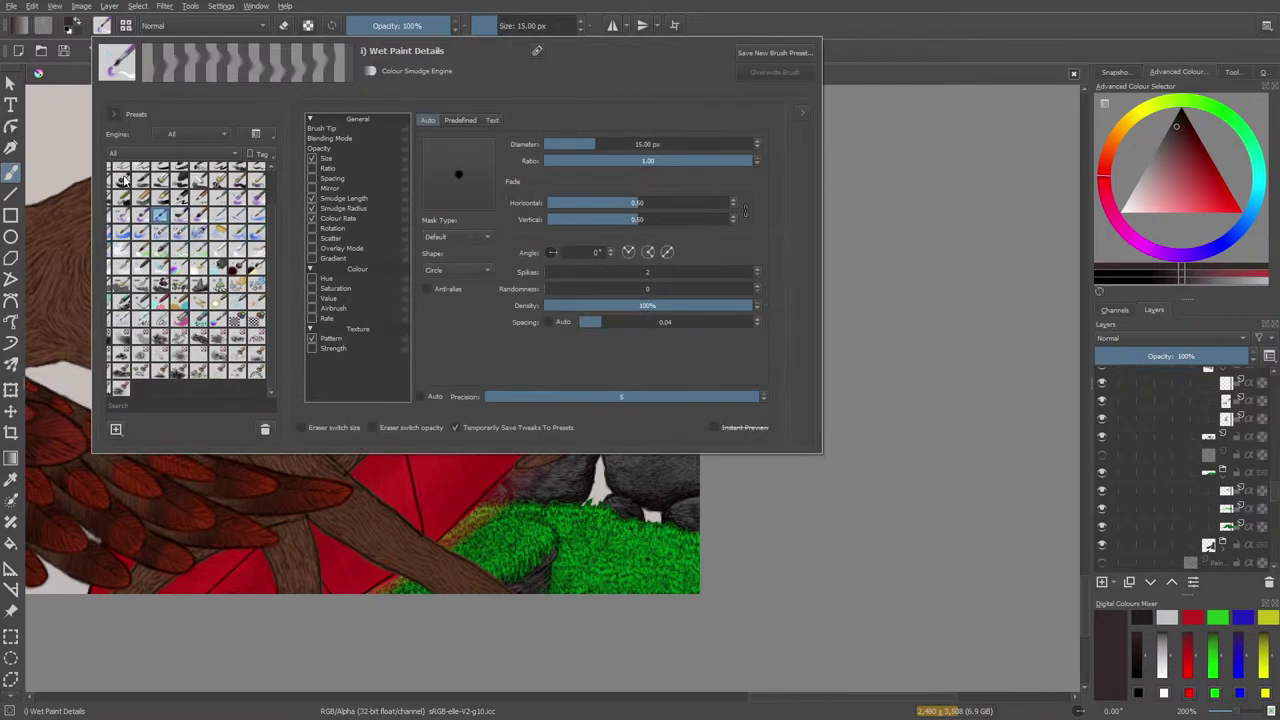
{"action": "left_click", "coordinate": [116, 172]}
{"action": "left_click", "coordinate": [117, 188]}
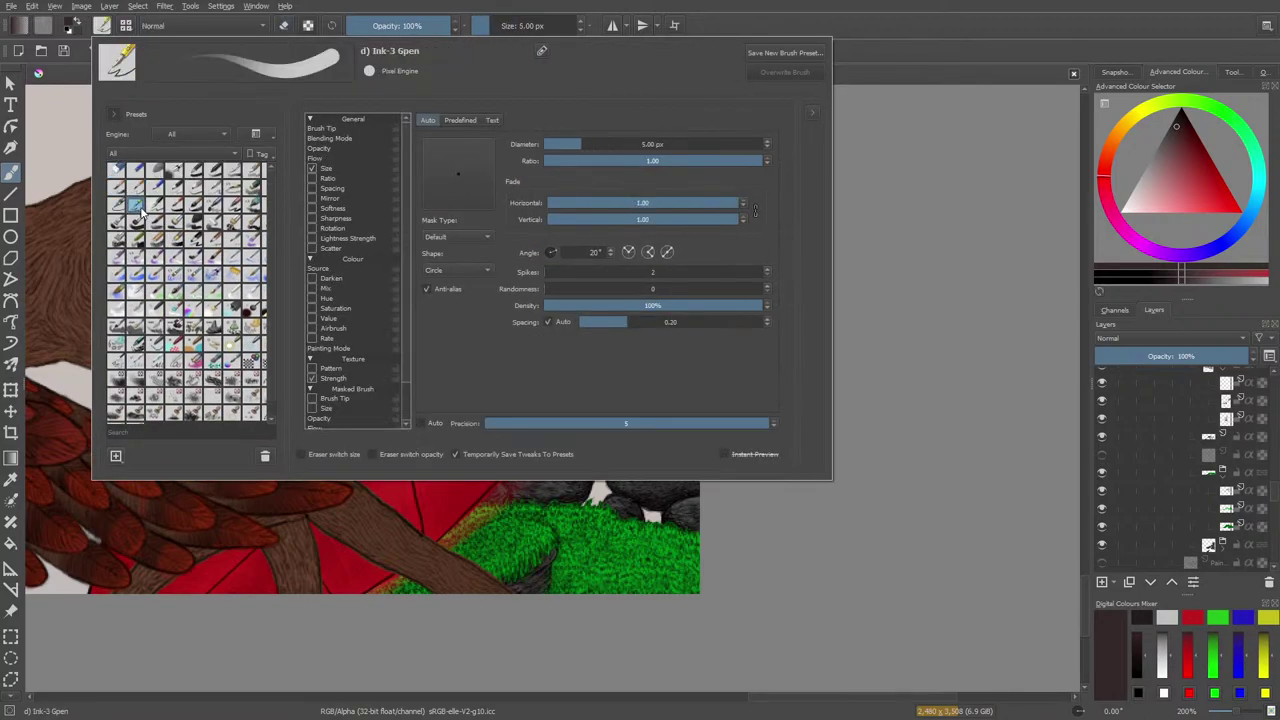
{"action": "left_click", "coordinate": [146, 207]}
{"action": "left_click", "coordinate": [143, 206]}
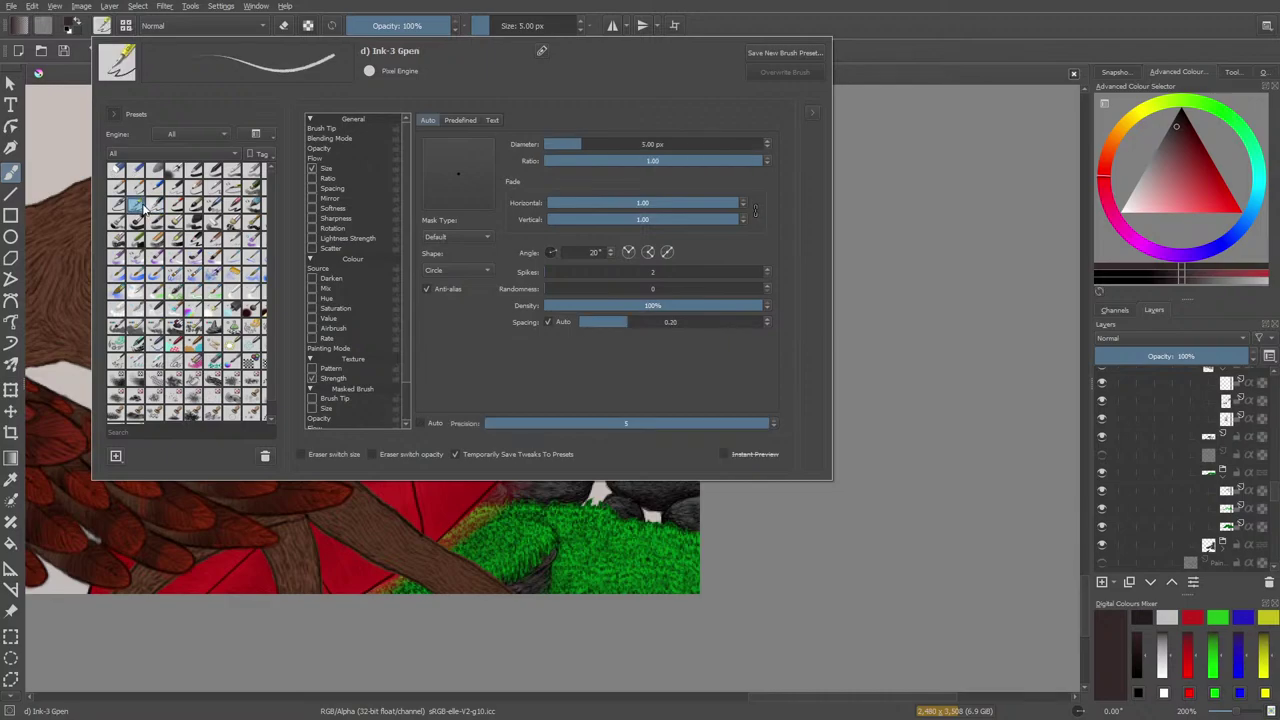
{"action": "left_click", "coordinate": [146, 208]}
{"action": "left_click", "coordinate": [143, 206]}
Reduce the pen size to 3.21 px, testing it with strokes on the pale background above the root and erasing them
{"action": "right_click", "coordinate": [60, 117]}
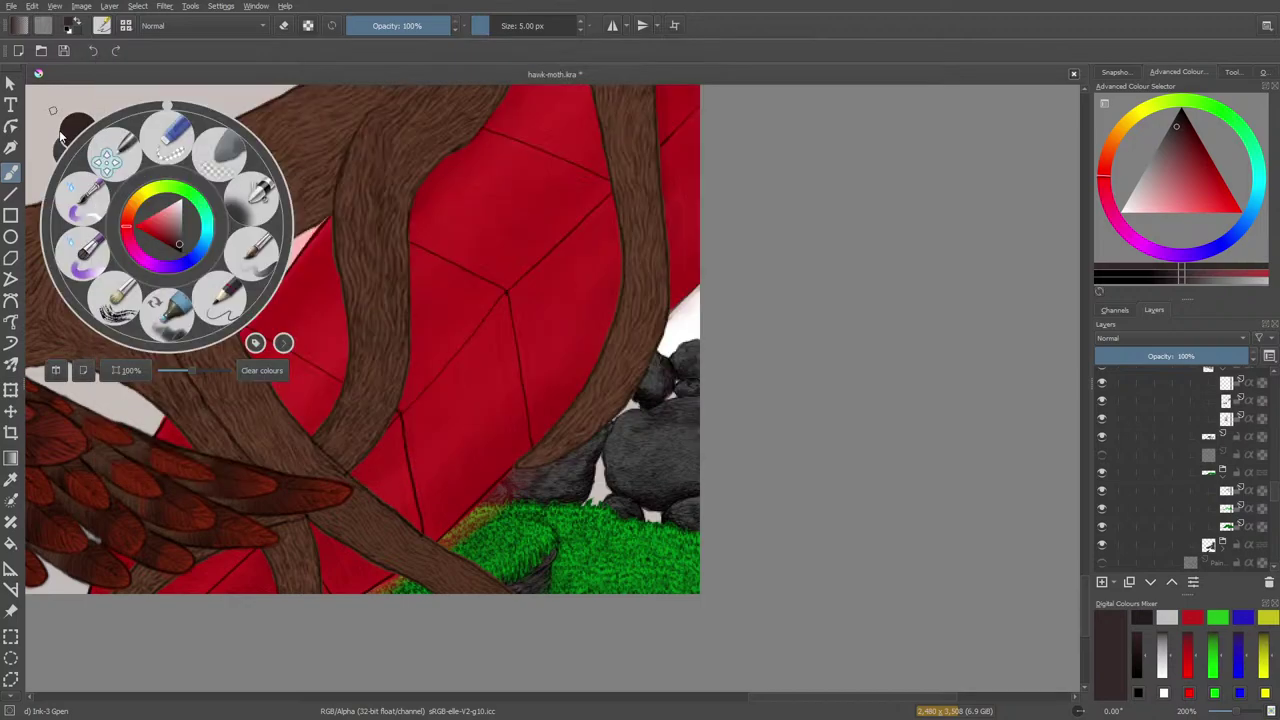
{"action": "left_click", "coordinate": [57, 105]}
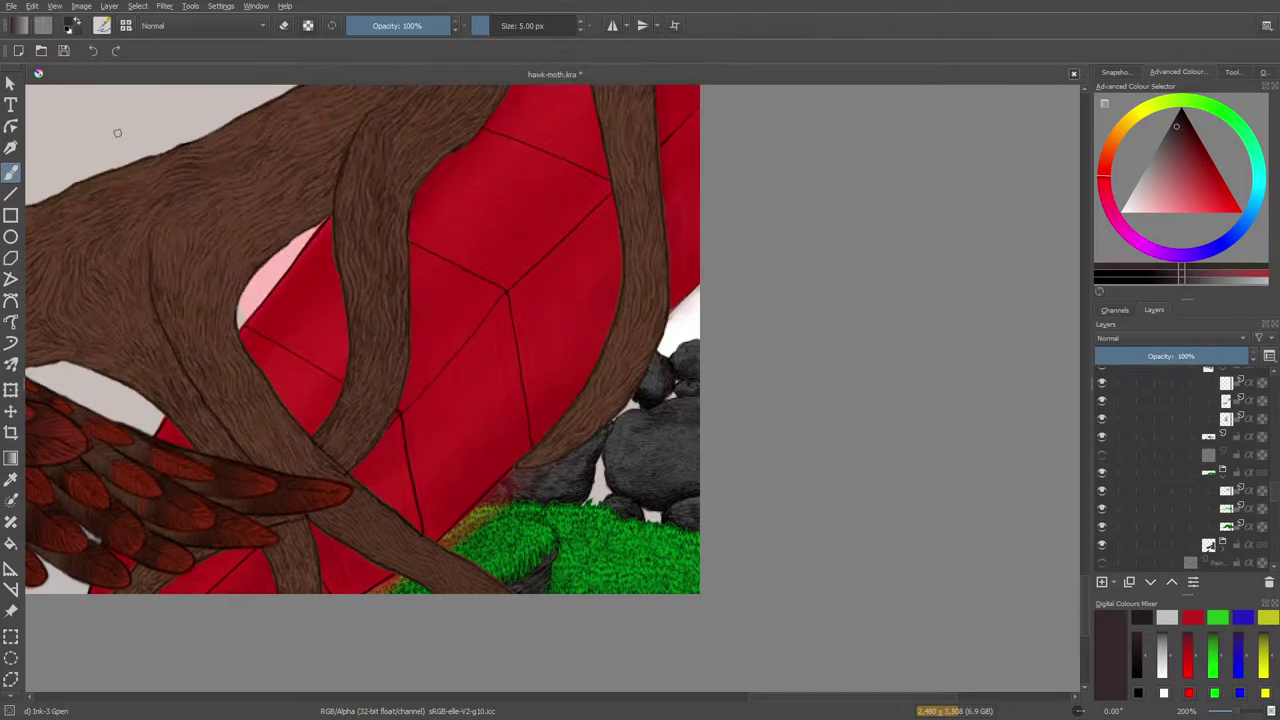
{"action": "right_click", "coordinate": [585, 445]}
{"action": "left_click", "coordinate": [505, 300]}
{"action": "mouse_move", "coordinate": [127, 112]}
{"action": "left_mouse_down"}
{"action": "mouse_move", "coordinate": [131, 127]}
{"action": "mouse_move", "coordinate": [106, 122]}
{"action": "left_mouse_up"}
{"action": "left_click_drag", "start_coordinate": [494, 24], "coordinate": [484, 24]}
{"action": "mouse_move", "coordinate": [146, 110]}
{"action": "left_mouse_down"}
{"action": "mouse_move", "coordinate": [140, 128]}
{"action": "mouse_move", "coordinate": [183, 122]}
{"action": "left_mouse_up"}
{"action": "key", "text": "e"}
{"action": "mouse_move", "coordinate": [109, 129]}
{"action": "left_mouse_down"}
{"action": "mouse_move", "coordinate": [100, 120]}
{"action": "mouse_move", "coordinate": [189, 117]}
{"action": "left_mouse_up"}
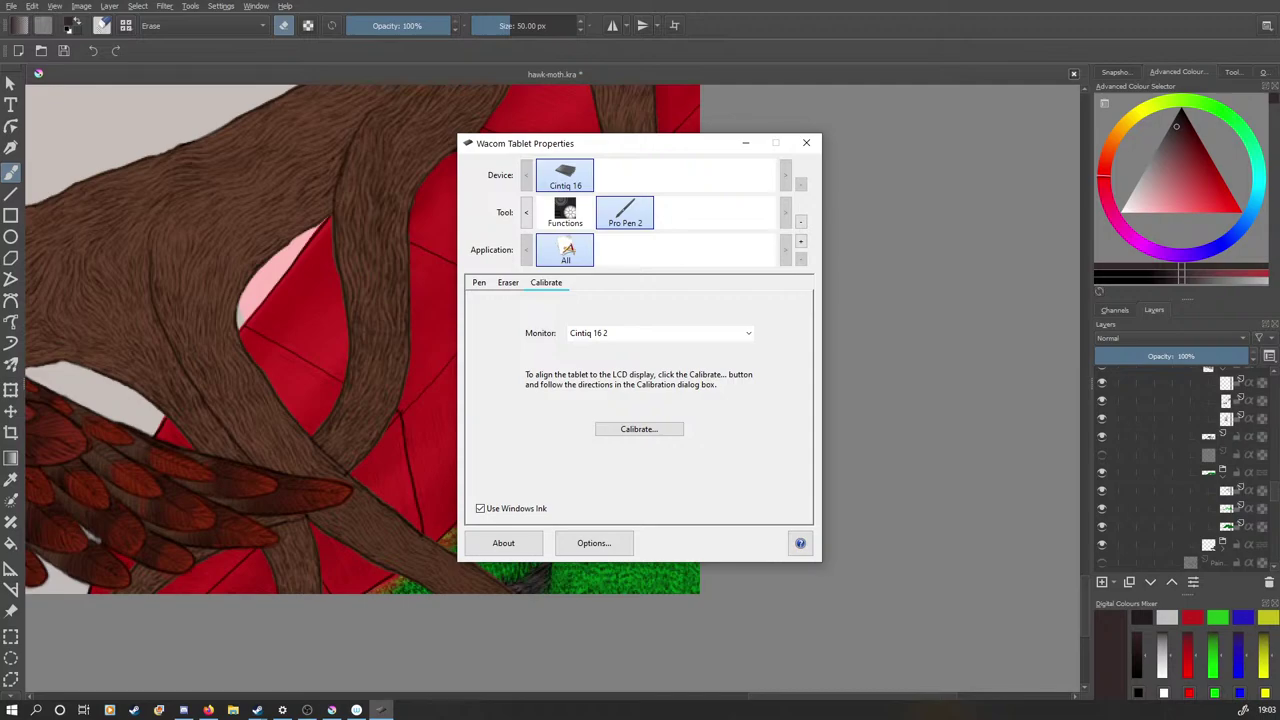
Calibrate the Pro Pen 2 on the Cintiq 16 2 monitor in Wacom Tablet Properties, accept the result and close the window
{"action": "left_click", "coordinate": [639, 430]}
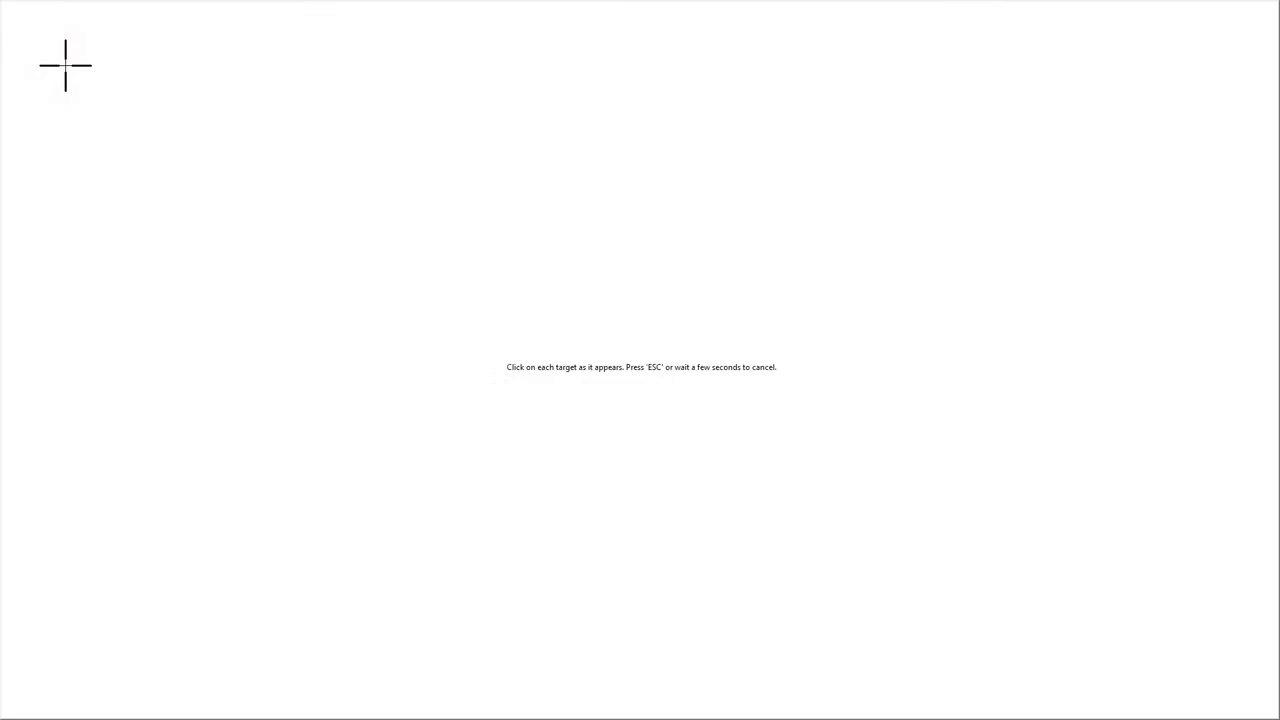
{"action": "left_click", "coordinate": [65, 65]}
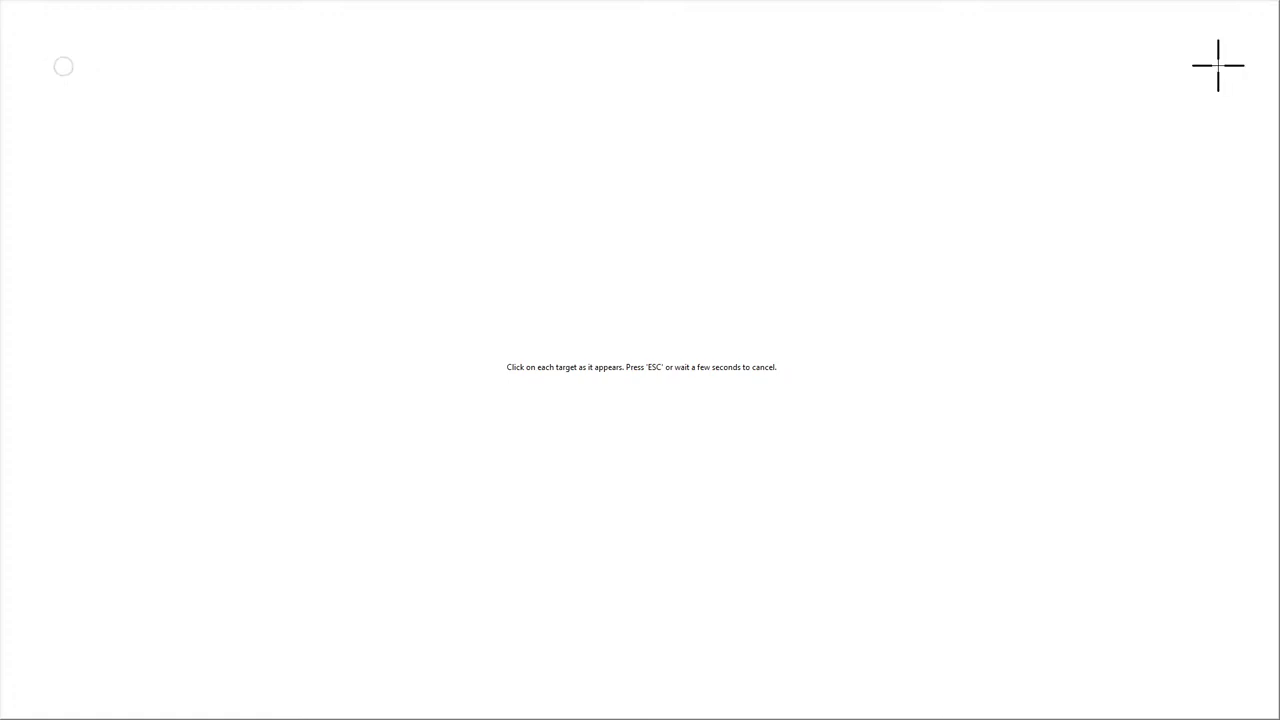
{"action": "left_click", "coordinate": [1218, 65]}
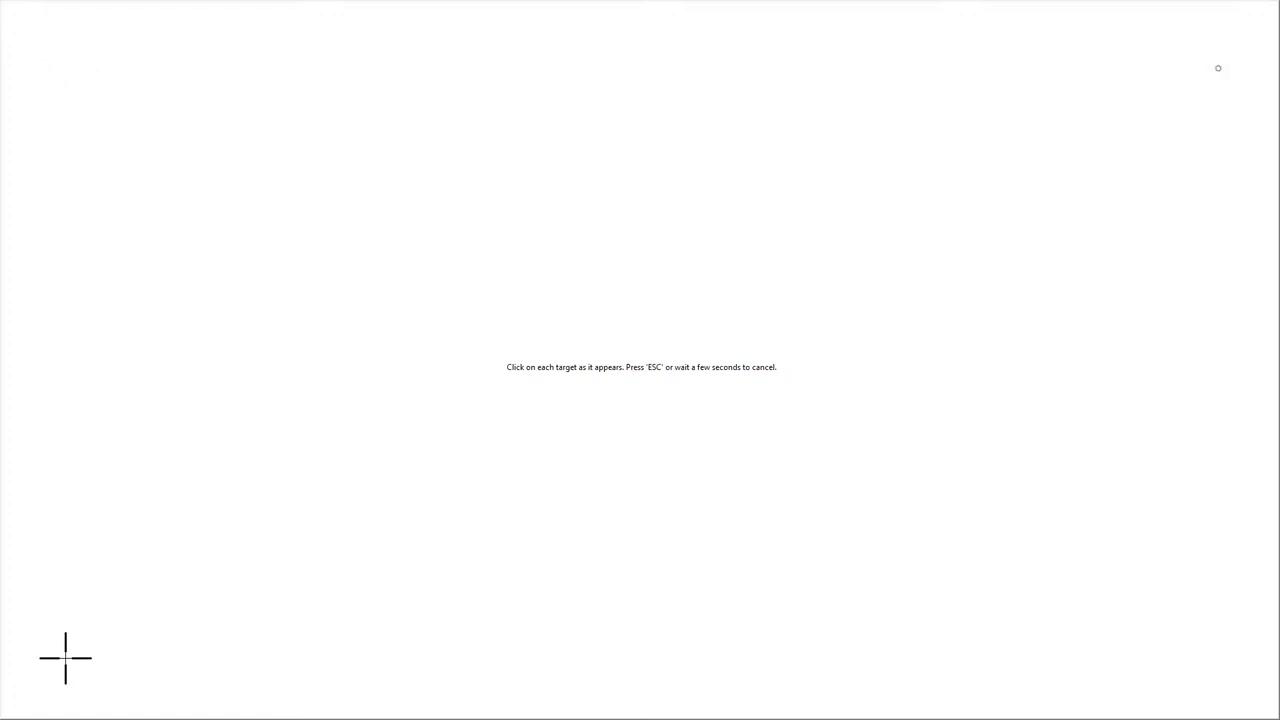
{"action": "left_click", "coordinate": [65, 658]}
{"action": "left_click", "coordinate": [1218, 658]}
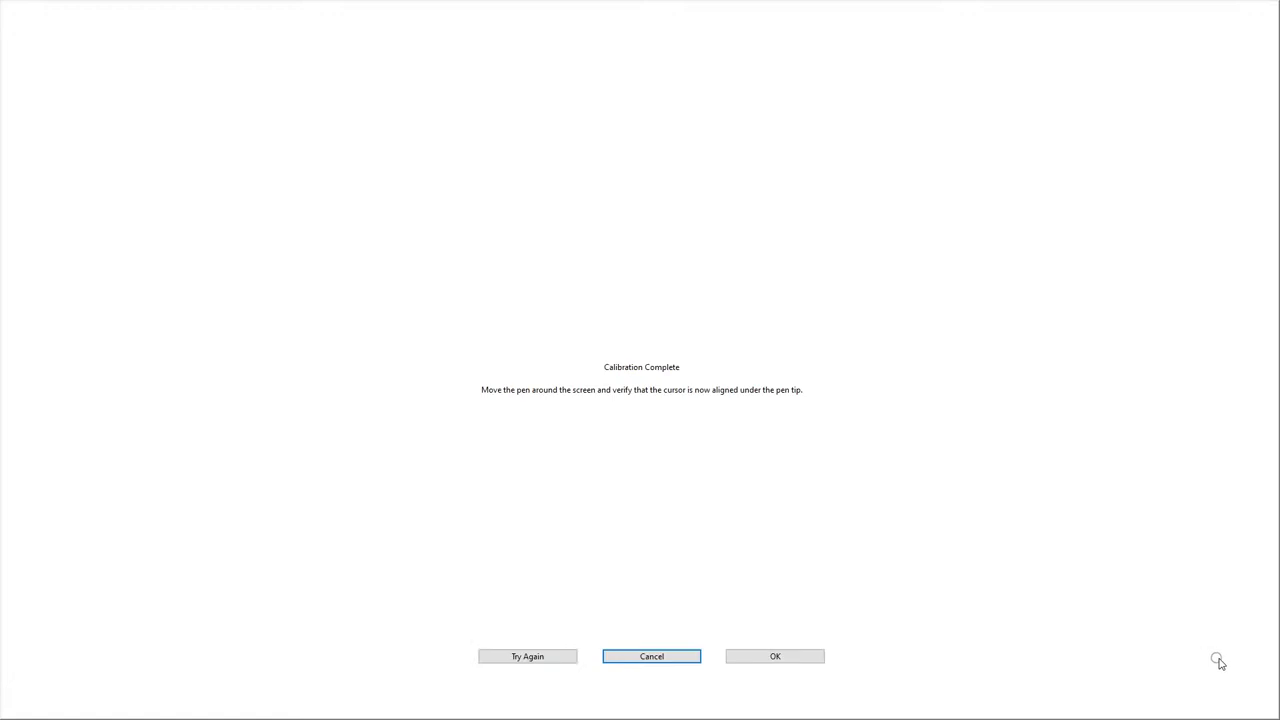
{"action": "left_click", "coordinate": [762, 659]}
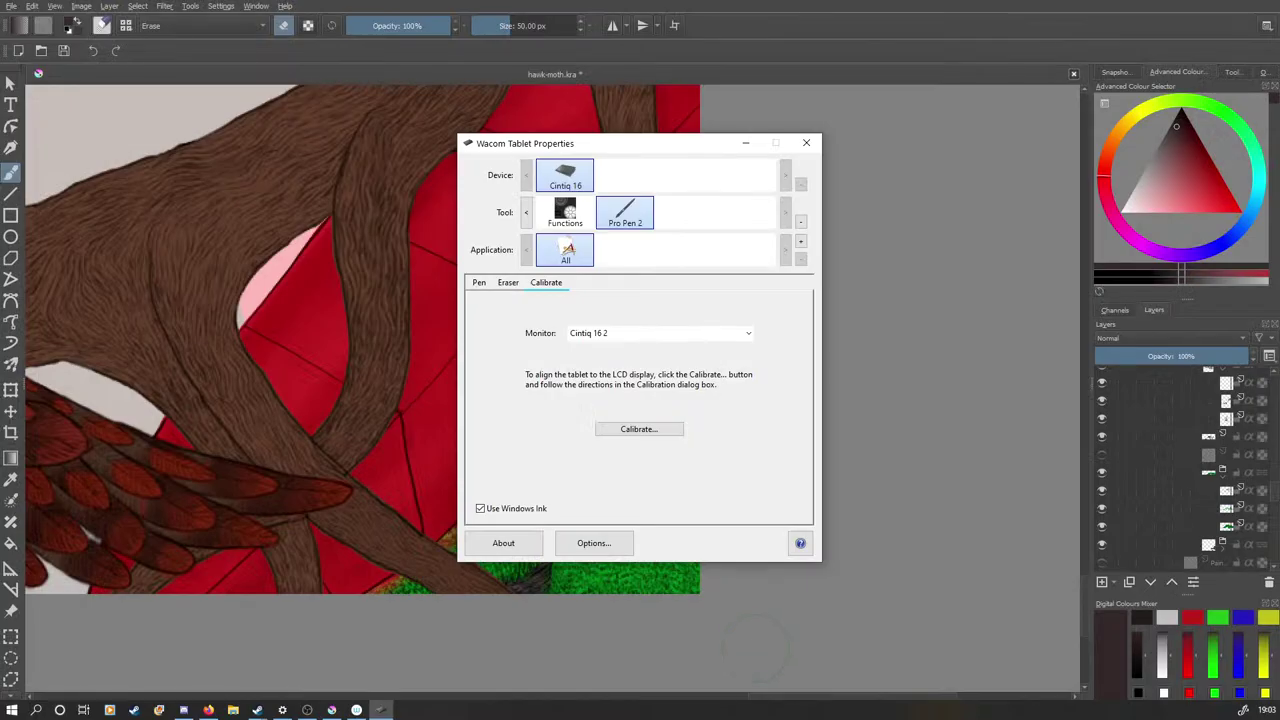
{"action": "left_click", "coordinate": [808, 142]}
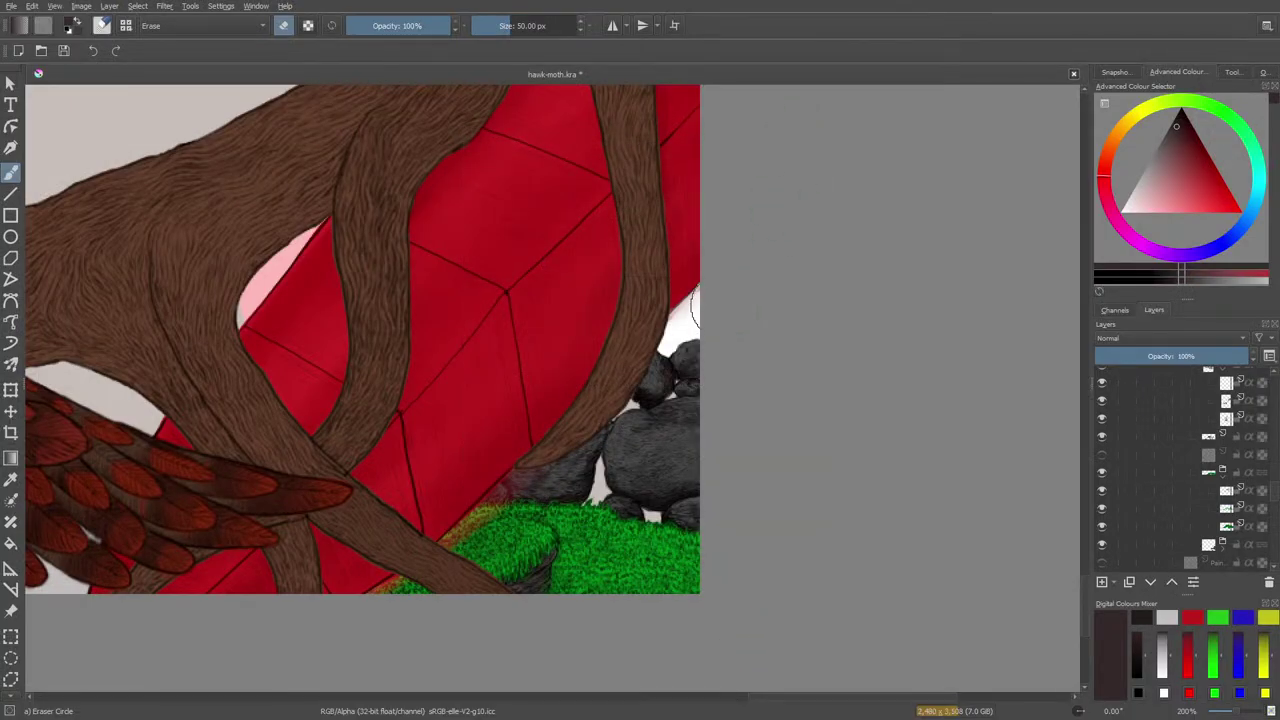
Reselect the Ink-3 Gpen brush and try it above the root and in the white gap over the rocks, erasing the marks
{"action": "left_click", "coordinate": [101, 25]}
{"action": "left_click", "coordinate": [150, 200]}
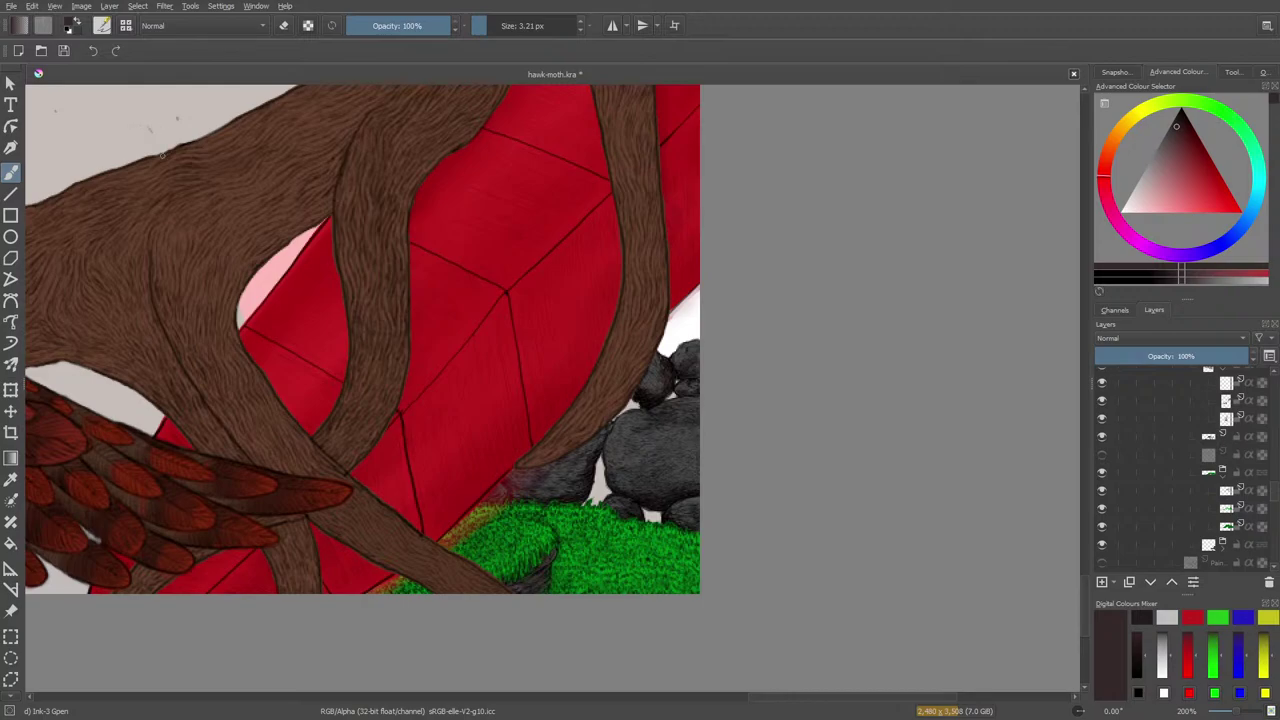
{"action": "key", "text": "e"}
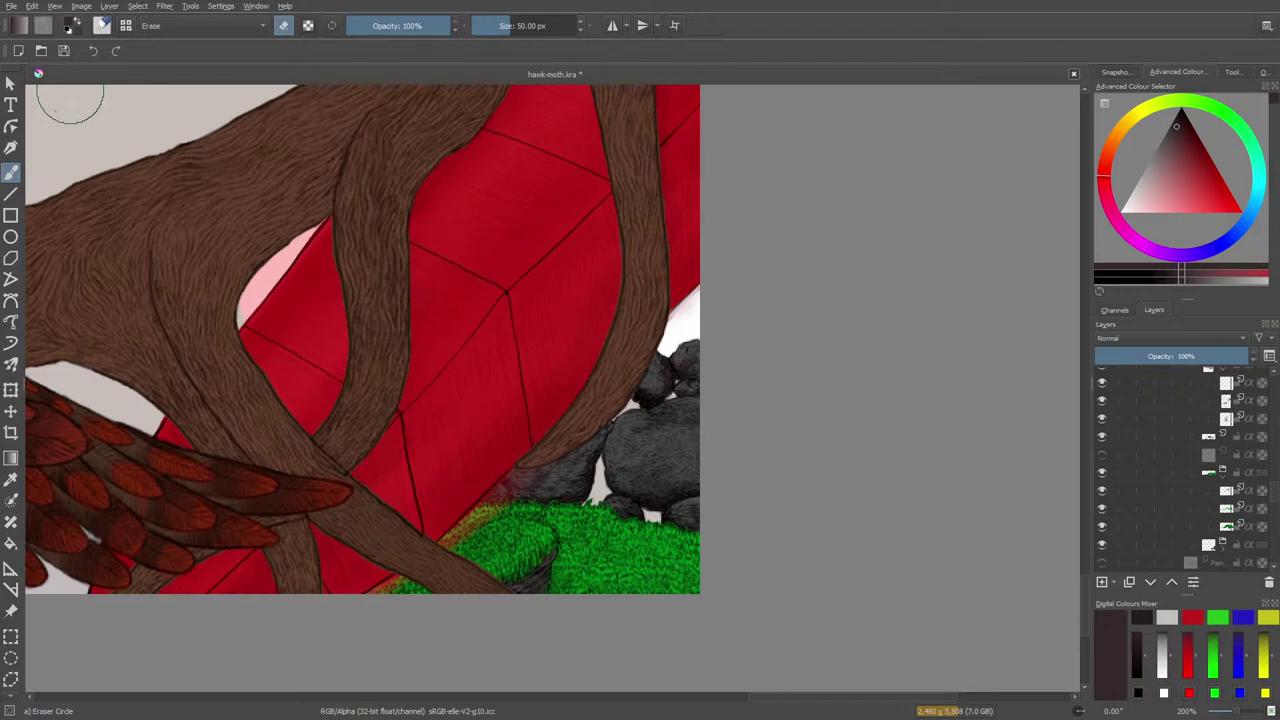
{"action": "key", "text": "e"}
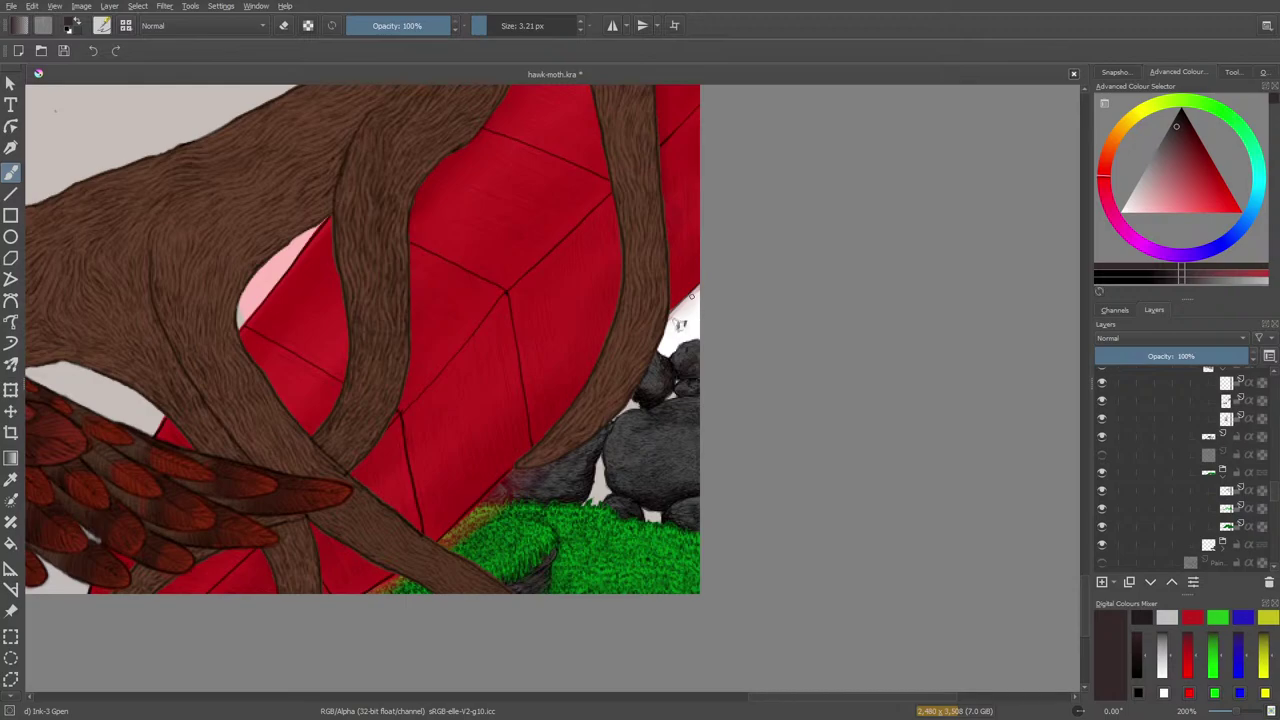
{"action": "key", "text": "e"}
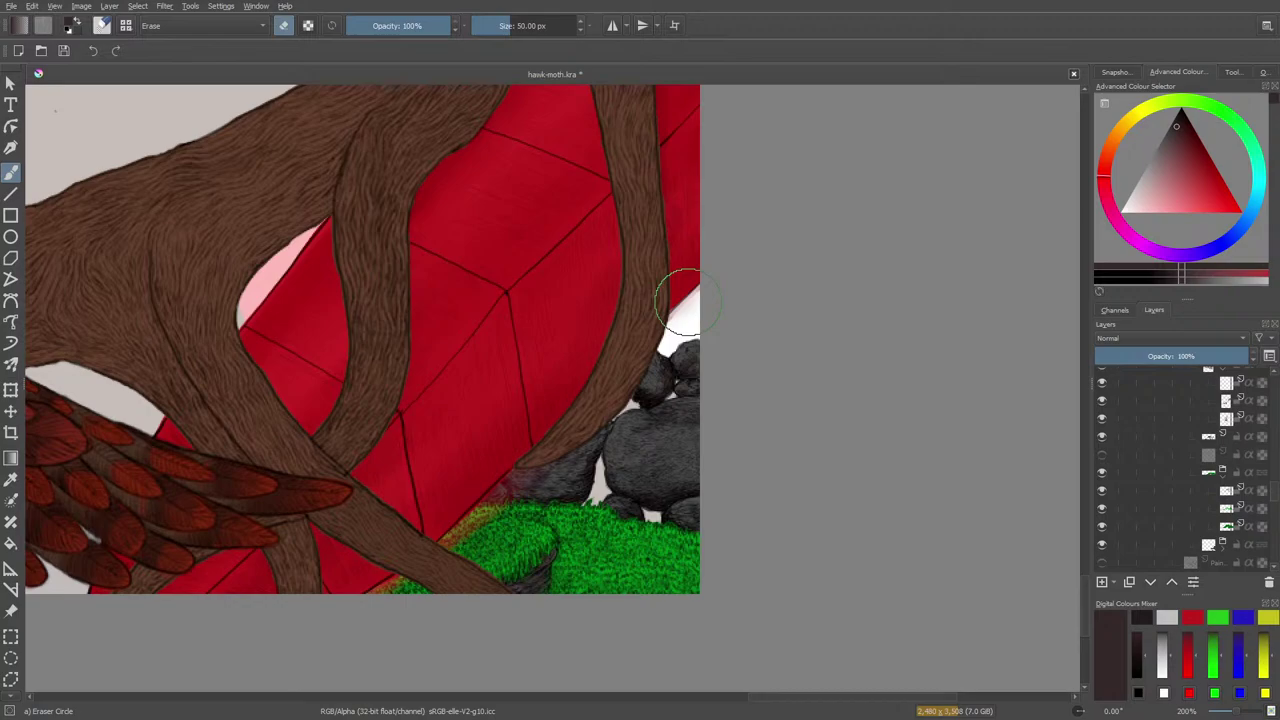
Check the grass group's lower two layers by toggling their visibility, collapse the group and return to the pen
{"action": "left_click", "coordinate": [1226, 527]}
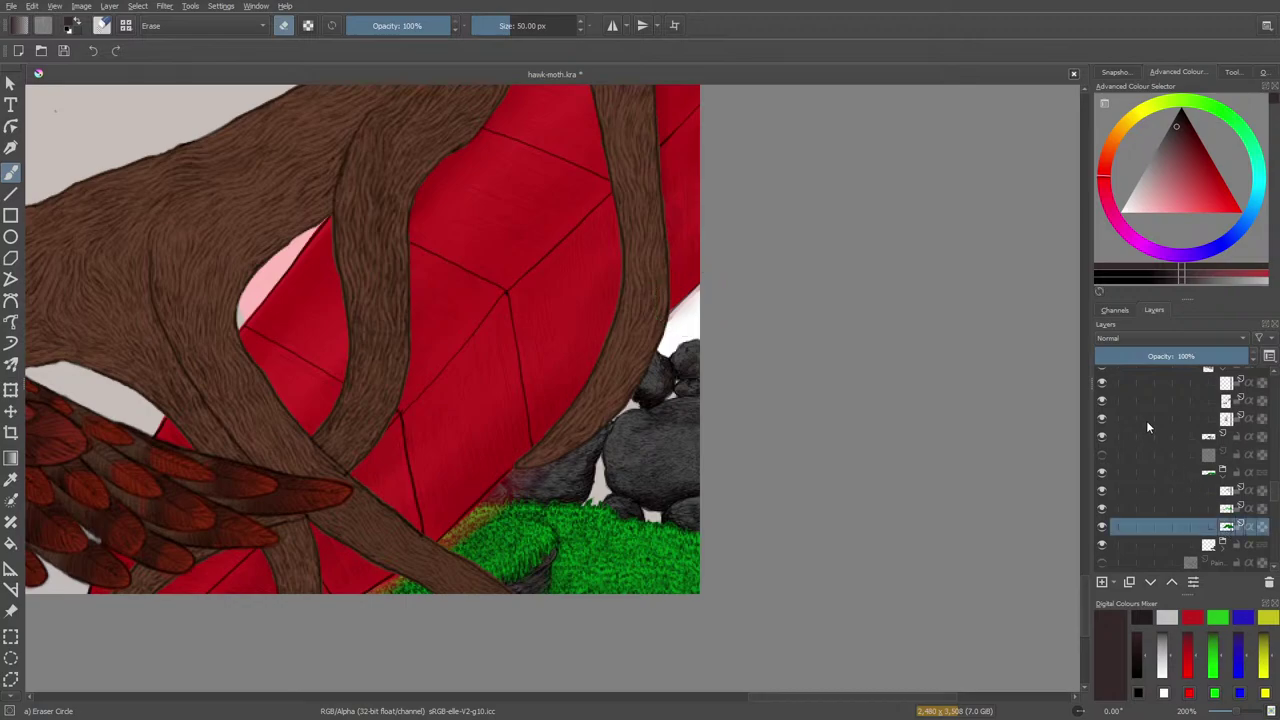
{"action": "left_click", "coordinate": [1101, 527]}
{"action": "left_click", "coordinate": [1102, 527]}
{"action": "left_click", "coordinate": [1102, 509]}
{"action": "left_click", "coordinate": [1102, 509]}
{"action": "left_click", "coordinate": [1152, 466]}
{"action": "key", "text": "e"}
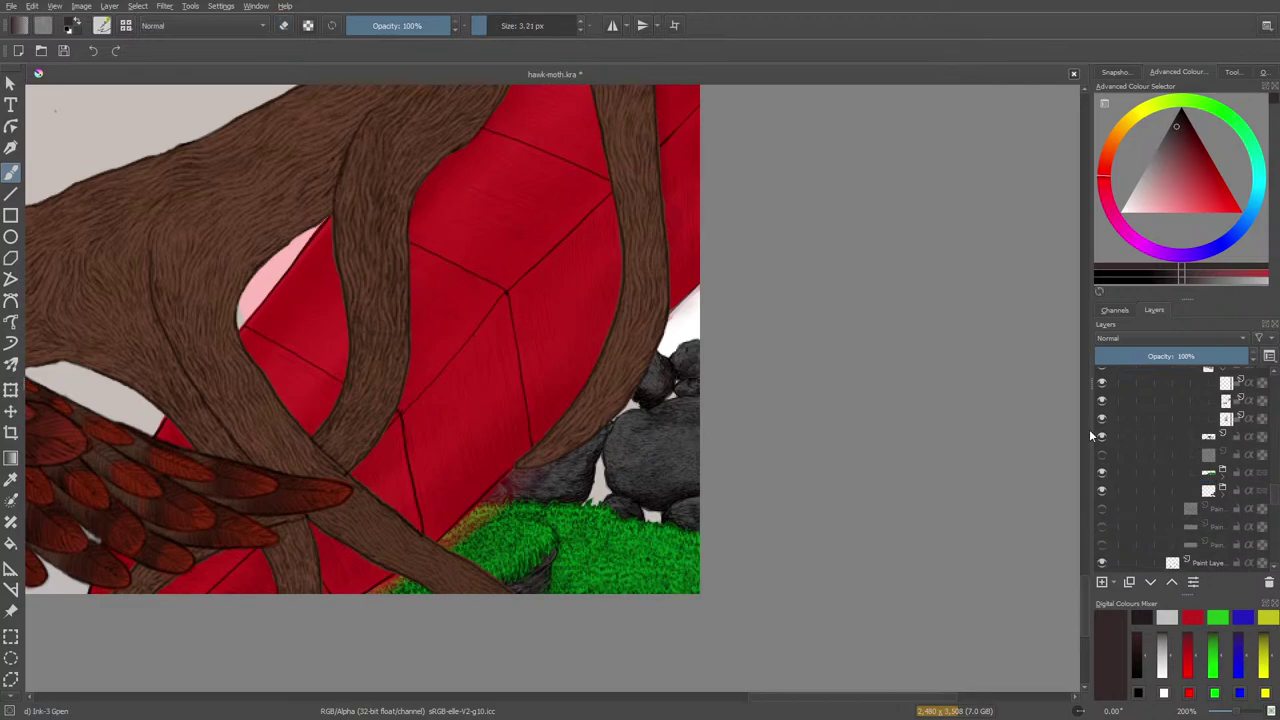
Identify the grass blade detail layer by toggling its visibility and select it, Paint Layer 295
{"action": "left_click", "coordinate": [1102, 439]}
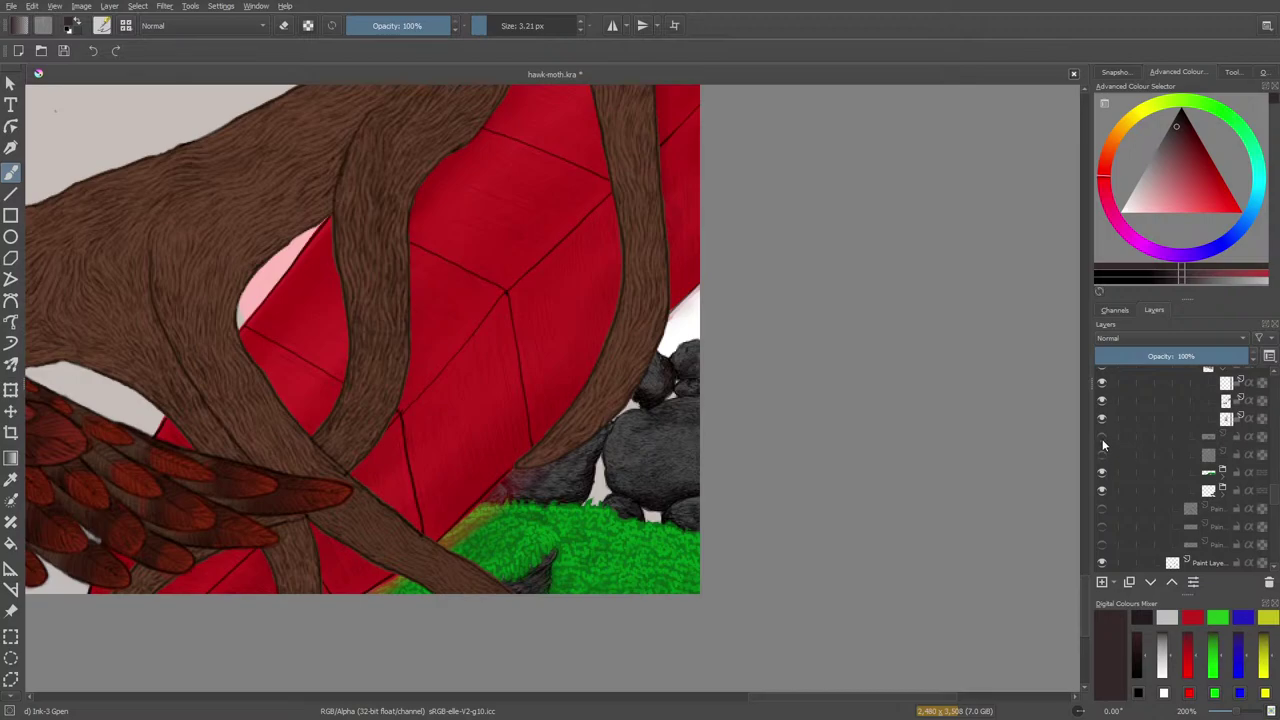
{"action": "left_click", "coordinate": [1102, 440]}
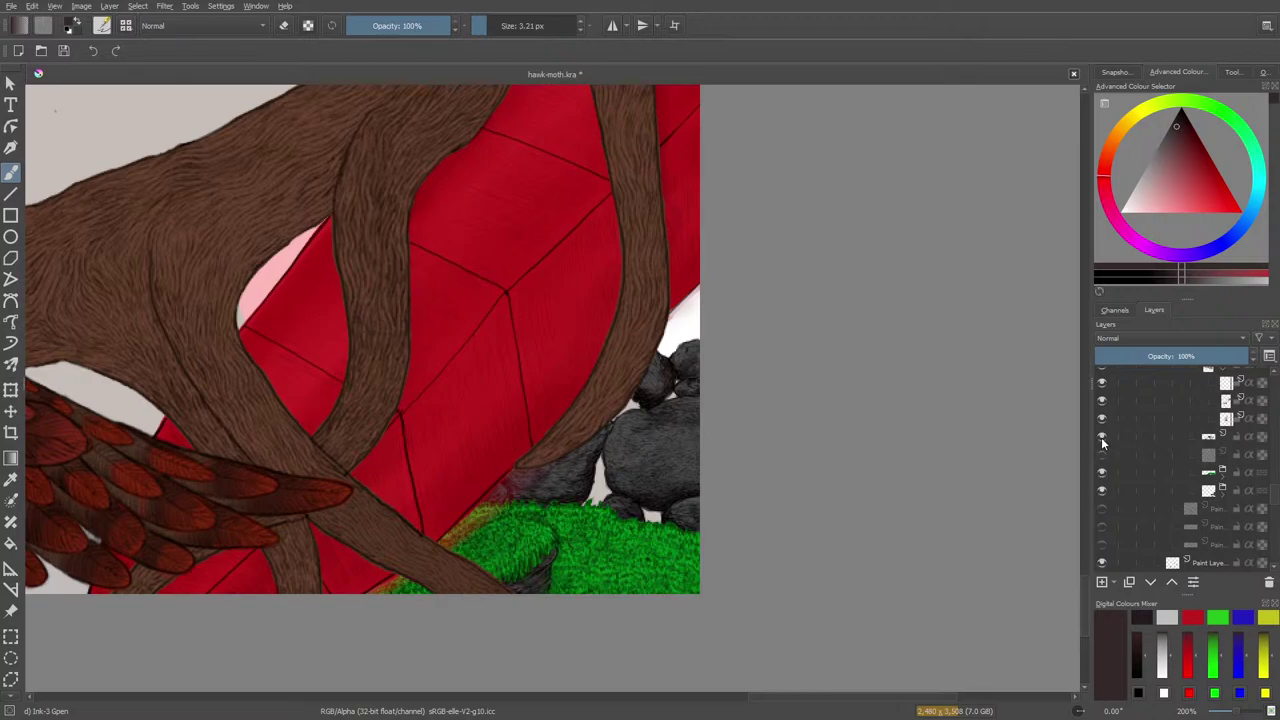
{"action": "left_click", "coordinate": [1102, 440]}
{"action": "left_click", "coordinate": [1102, 440]}
{"action": "left_click", "coordinate": [1192, 442]}
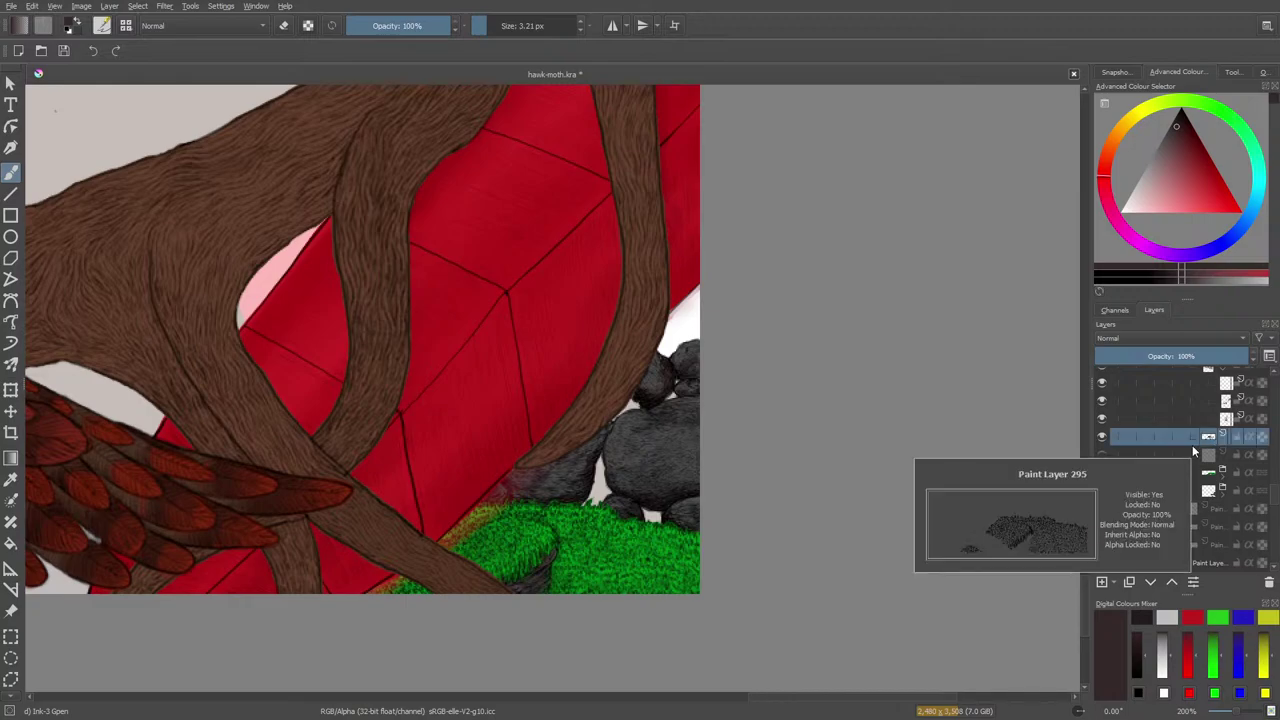
{"action": "left_click", "coordinate": [1238, 713]}
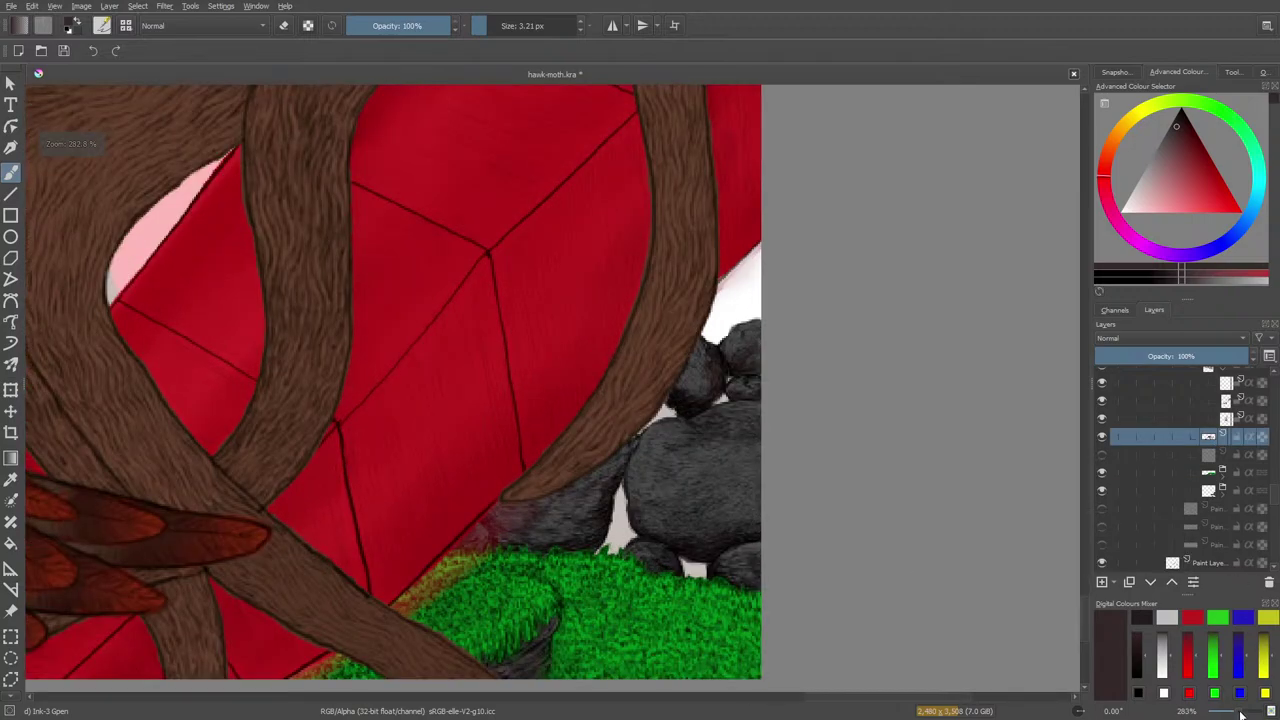
Set the painting colour to black for detailing beside the rocks
{"action": "left_click", "coordinate": [1240, 713]}
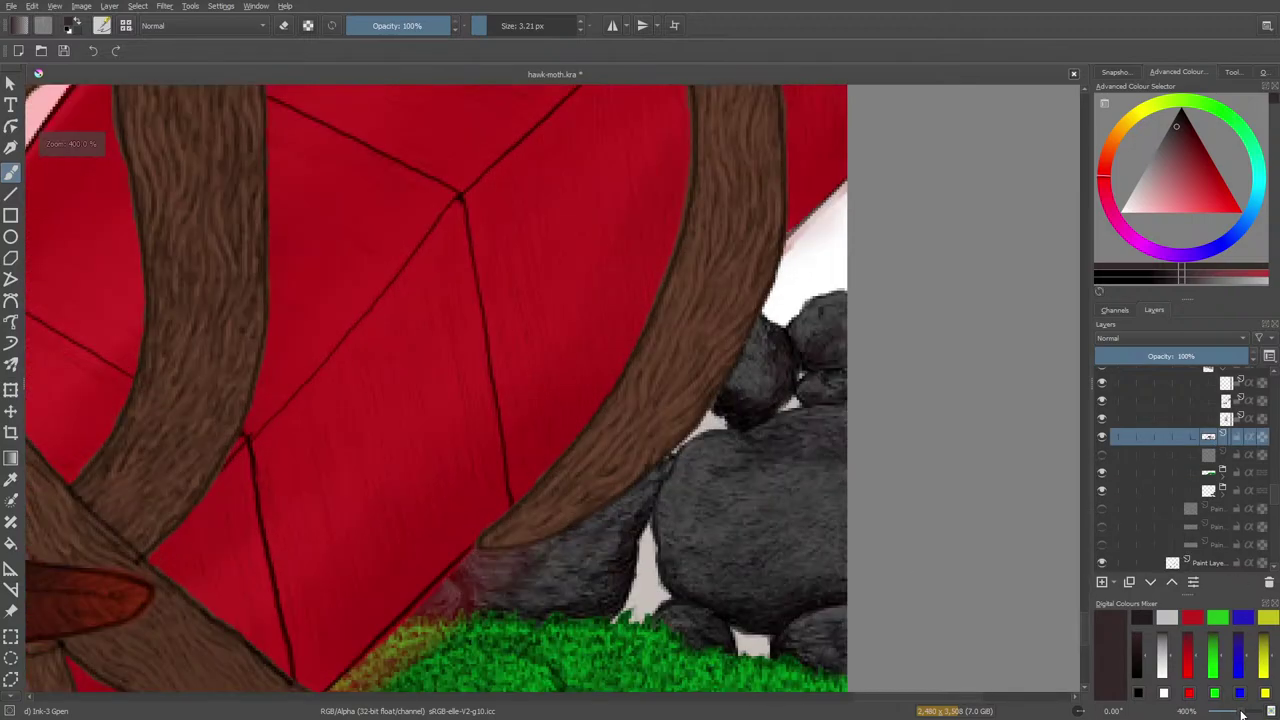
{"action": "right_click", "coordinate": [802, 275]}
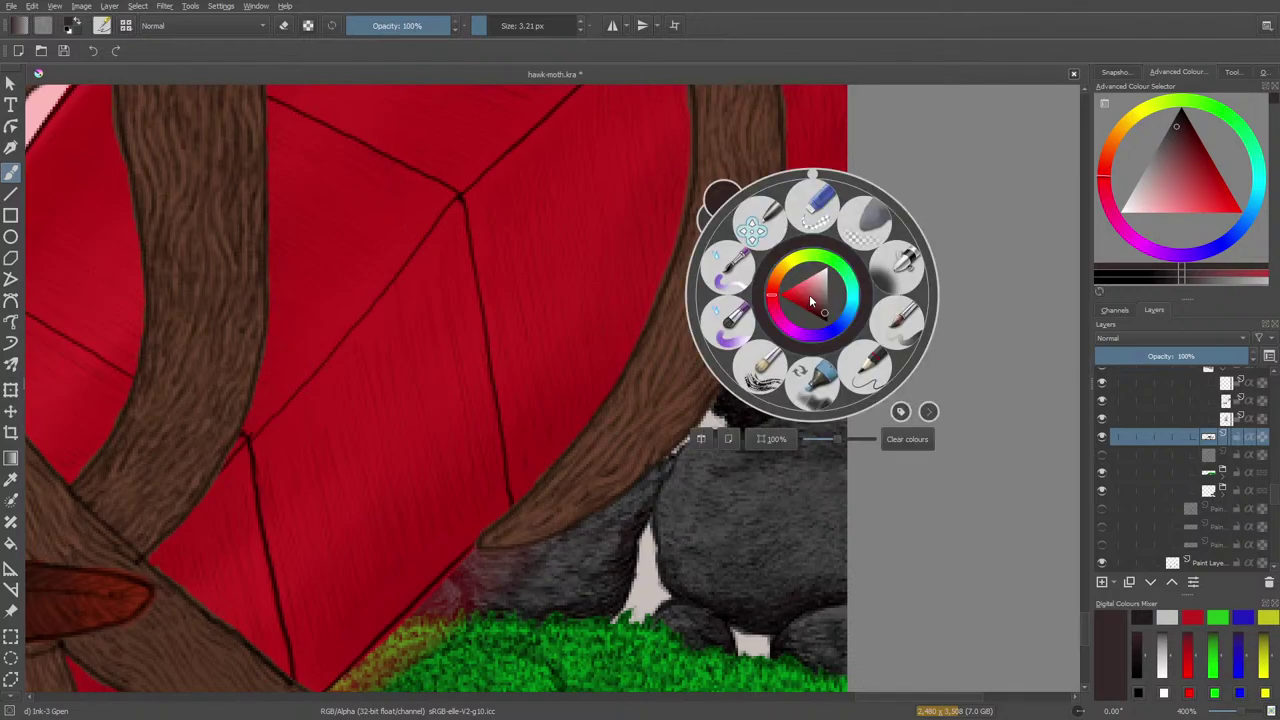
{"action": "left_click", "coordinate": [828, 328]}
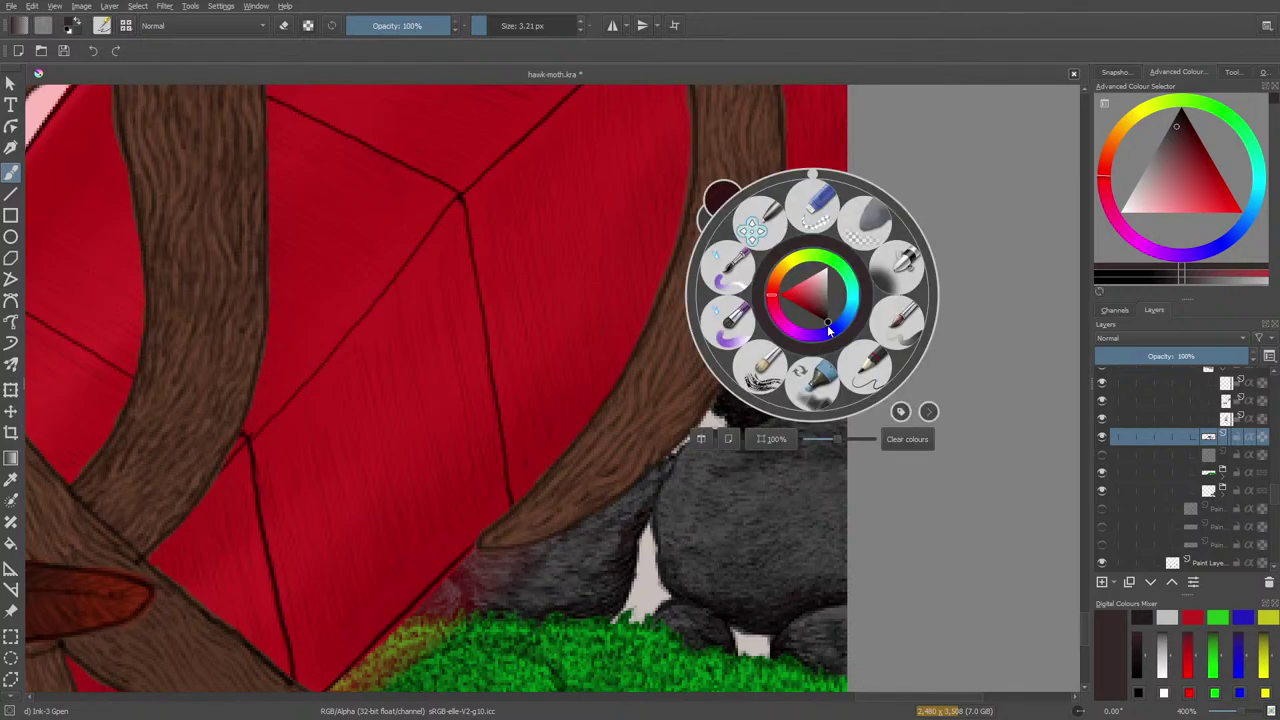
Try the Pencil-2 brush at about 2.81 px in the white gap above the rocks, erasing the strokes
{"action": "left_click", "coordinate": [868, 370]}
{"action": "left_click_drag", "start_coordinate": [486, 25], "coordinate": [491, 25]}
{"action": "left_click_drag", "start_coordinate": [791, 302], "coordinate": [810, 274]}
{"action": "left_click_drag", "start_coordinate": [489, 25], "coordinate": [487, 25]}
{"action": "left_click_drag", "start_coordinate": [813, 291], "coordinate": [820, 263]}
{"action": "key", "text": "e"}
{"action": "key", "text": "e"}
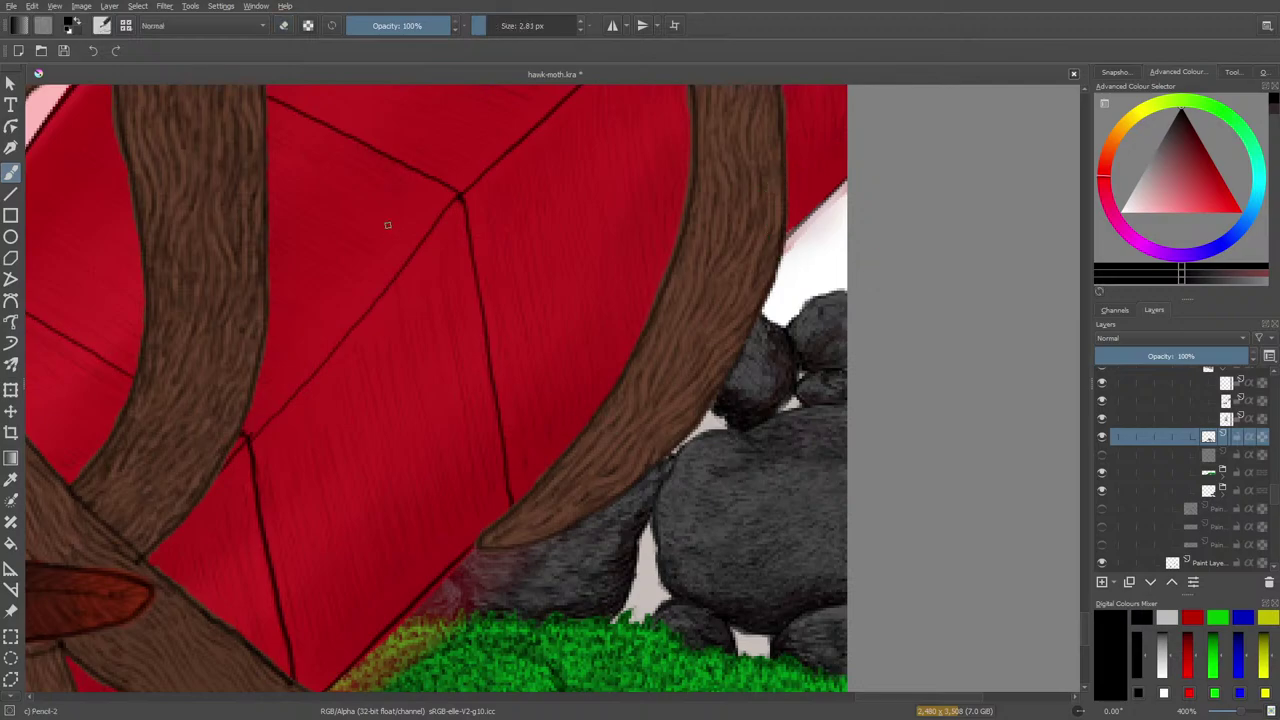
Switch back to the Ink-3 Gpen brush preset
{"action": "left_click", "coordinate": [101, 25]}
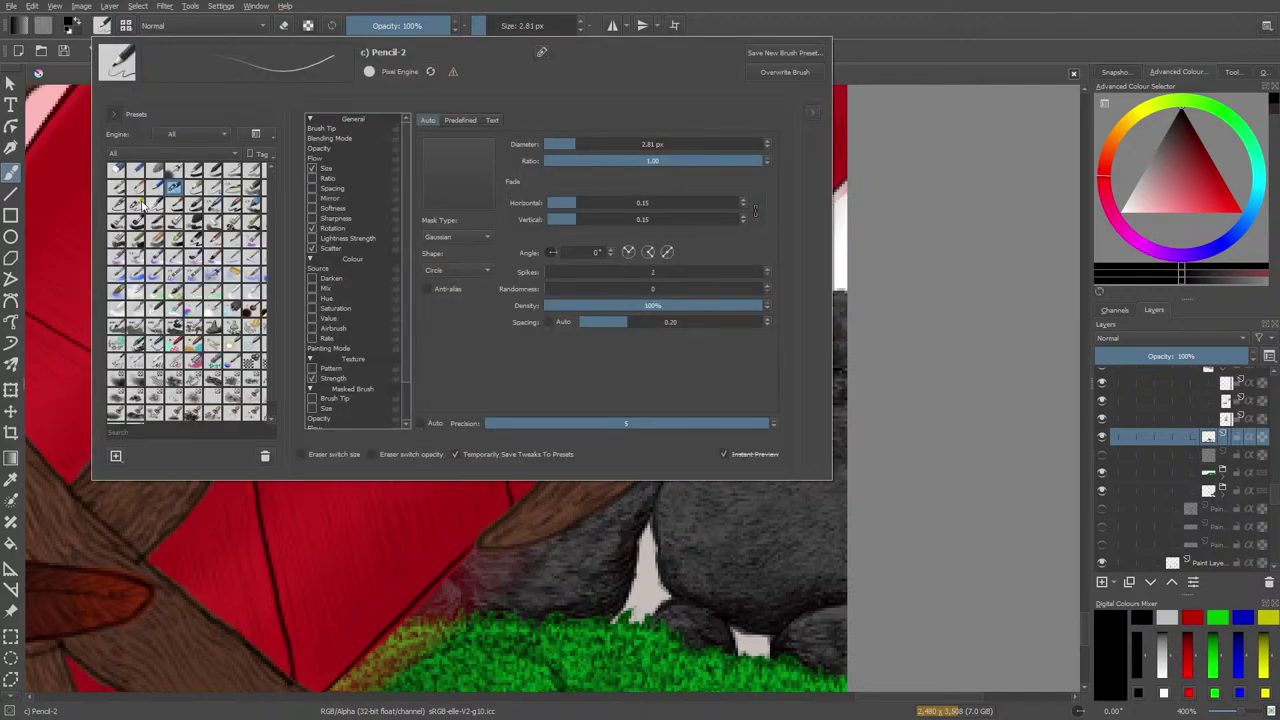
{"action": "left_click", "coordinate": [135, 205]}
{"action": "right_click", "coordinate": [87, 223]}
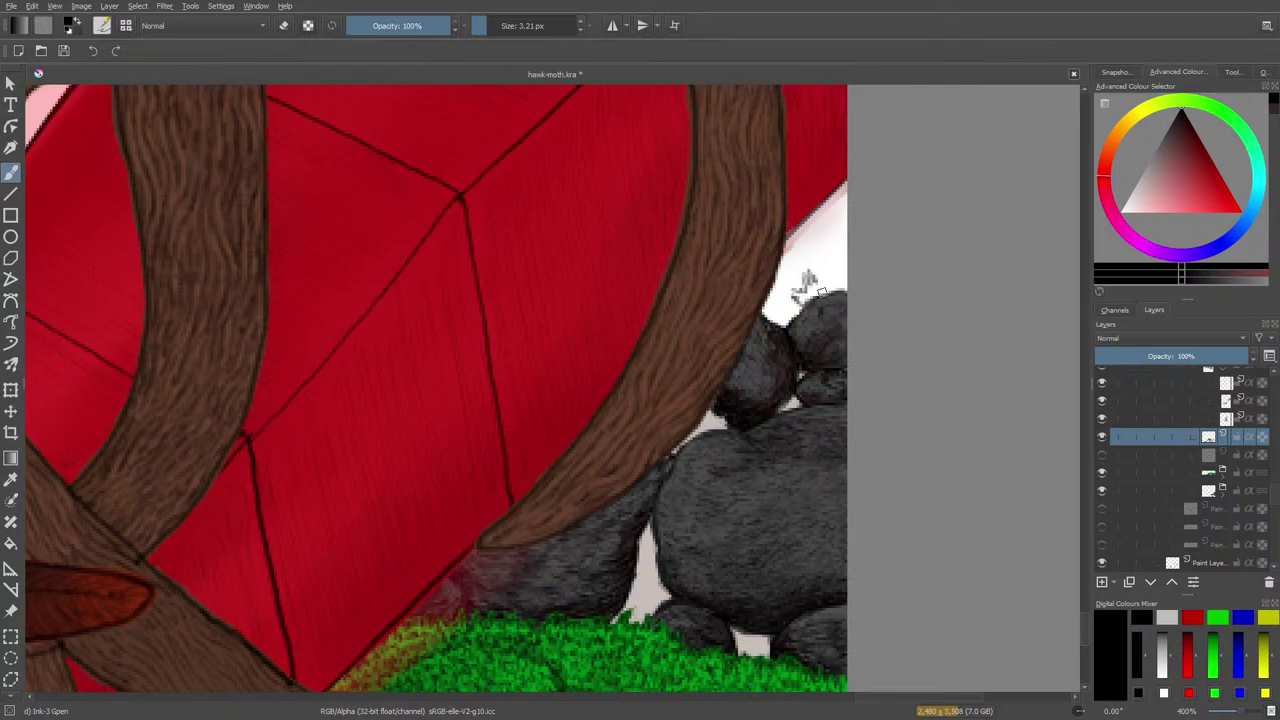
Sketch short grass strokes above and across the uppermost rock, plus a small test mark in the white gap
{"action": "left_click_drag", "start_coordinate": [808, 277], "coordinate": [845, 264]}
{"action": "mouse_move", "coordinate": [788, 303]}
{"action": "left_mouse_down"}
{"action": "mouse_move", "coordinate": [812, 316]}
{"action": "mouse_move", "coordinate": [835, 308]}
{"action": "left_mouse_up"}
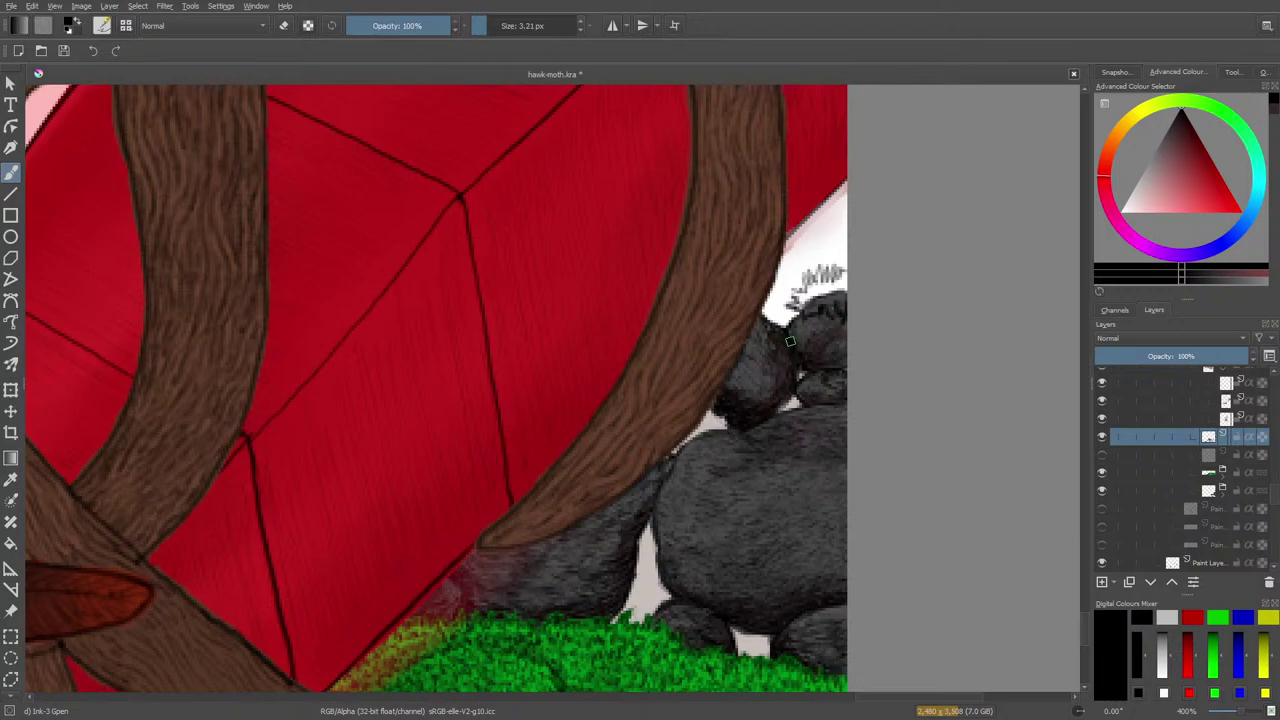
{"action": "right_click", "coordinate": [810, 340]}
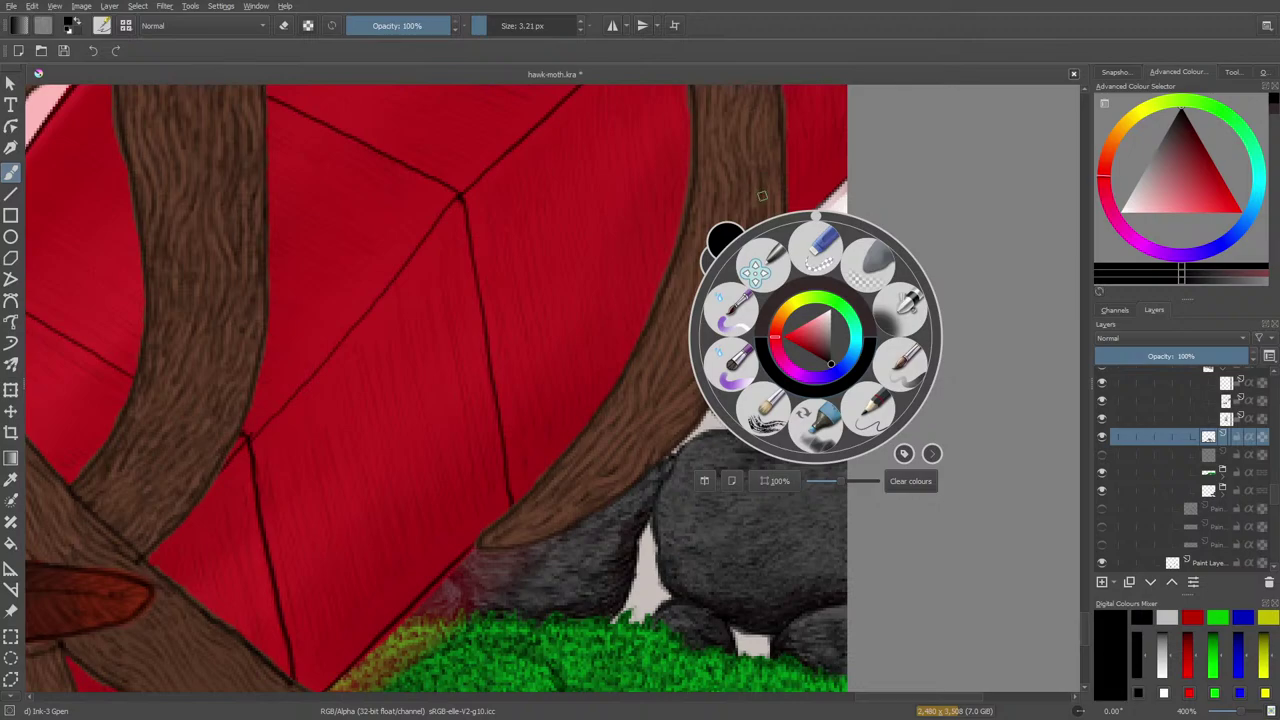
{"action": "left_click", "coordinate": [485, 367]}
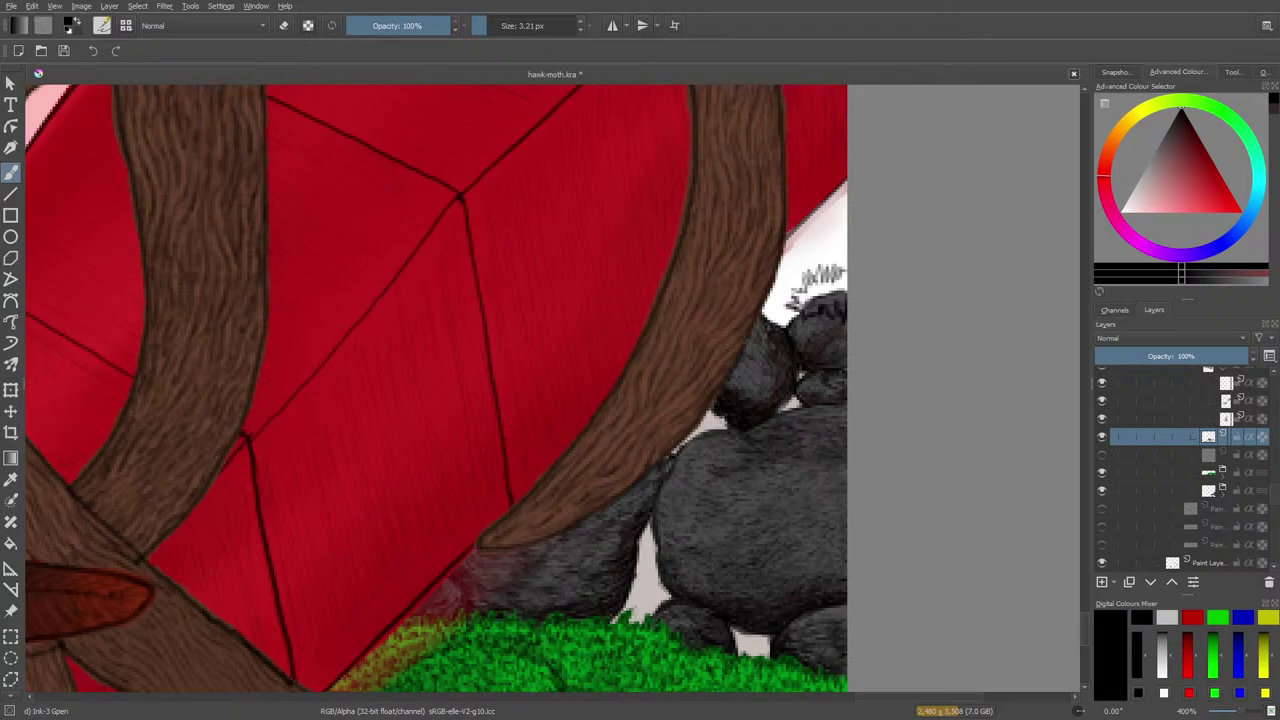
{"action": "left_click_drag", "start_coordinate": [810, 228], "coordinate": [832, 232]}
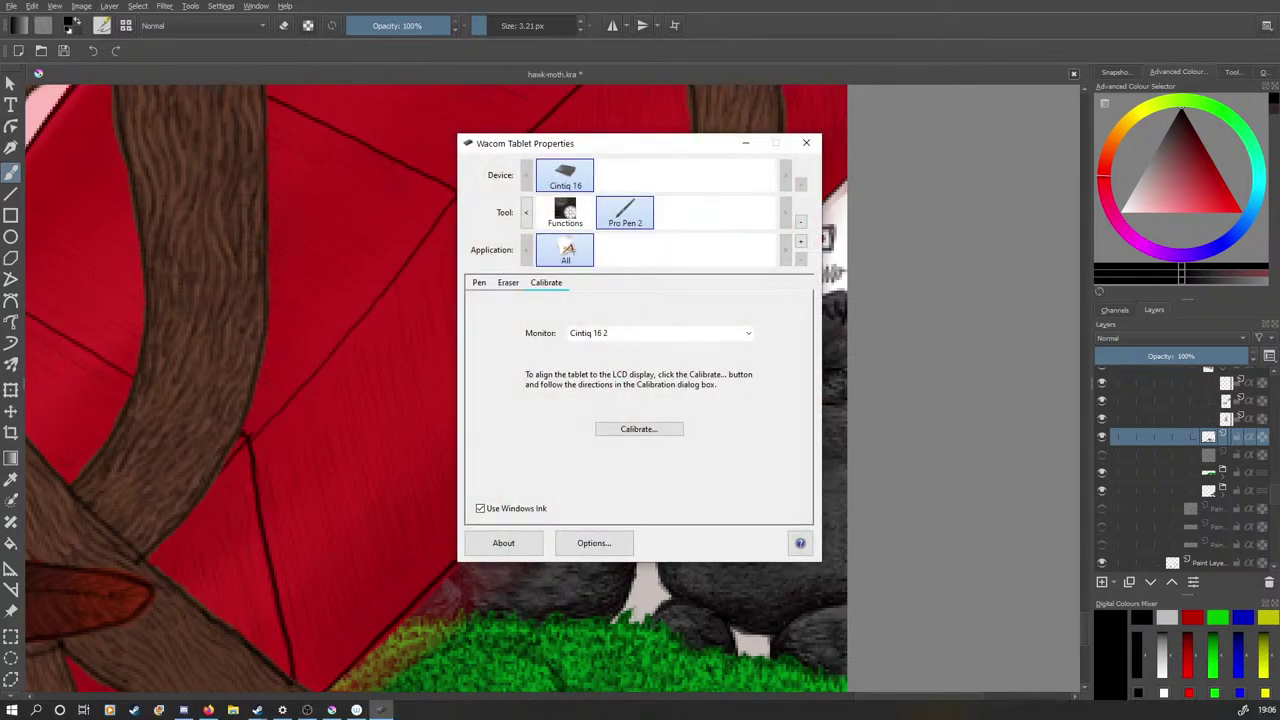
Recalibrate the Pro Pen 2 on the Cintiq 16 2 monitor in Wacom Tablet Properties, accept the calibration and close the window
{"action": "left_click", "coordinate": [630, 430]}
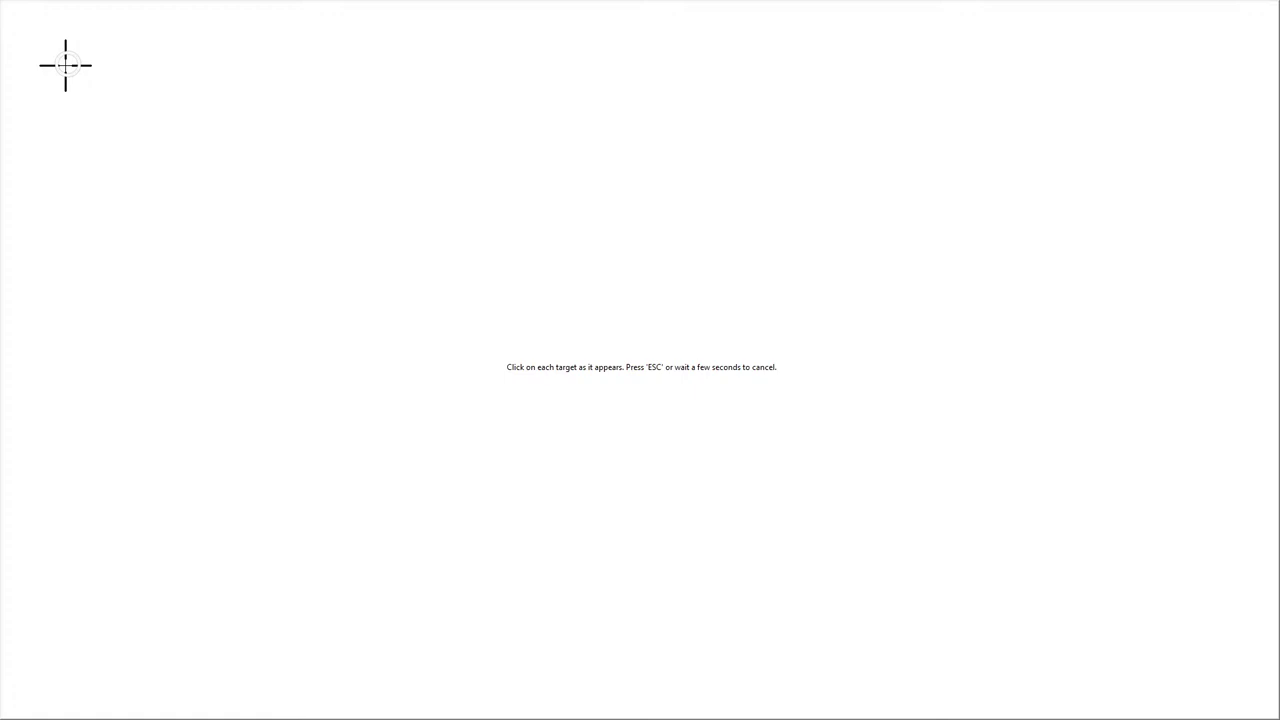
{"action": "left_click", "coordinate": [65, 65]}
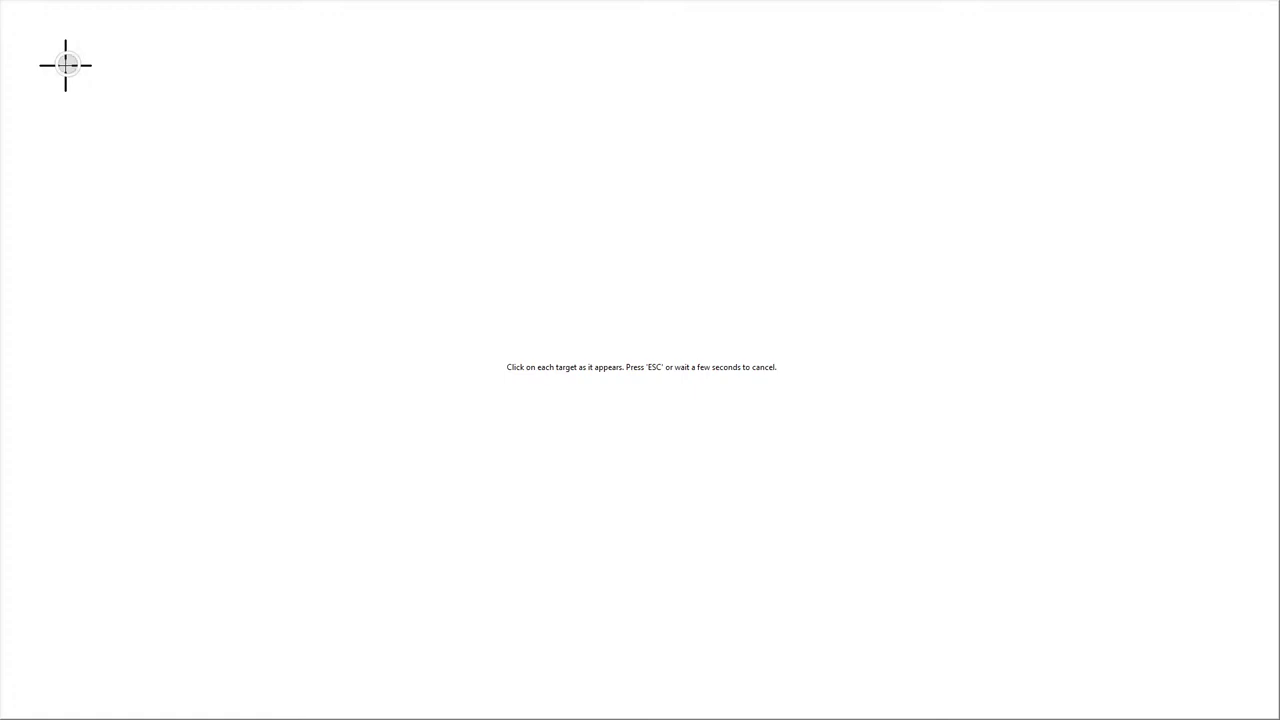
{"action": "left_click", "coordinate": [1218, 65]}
{"action": "left_click", "coordinate": [65, 658]}
{"action": "left_click", "coordinate": [1218, 658]}
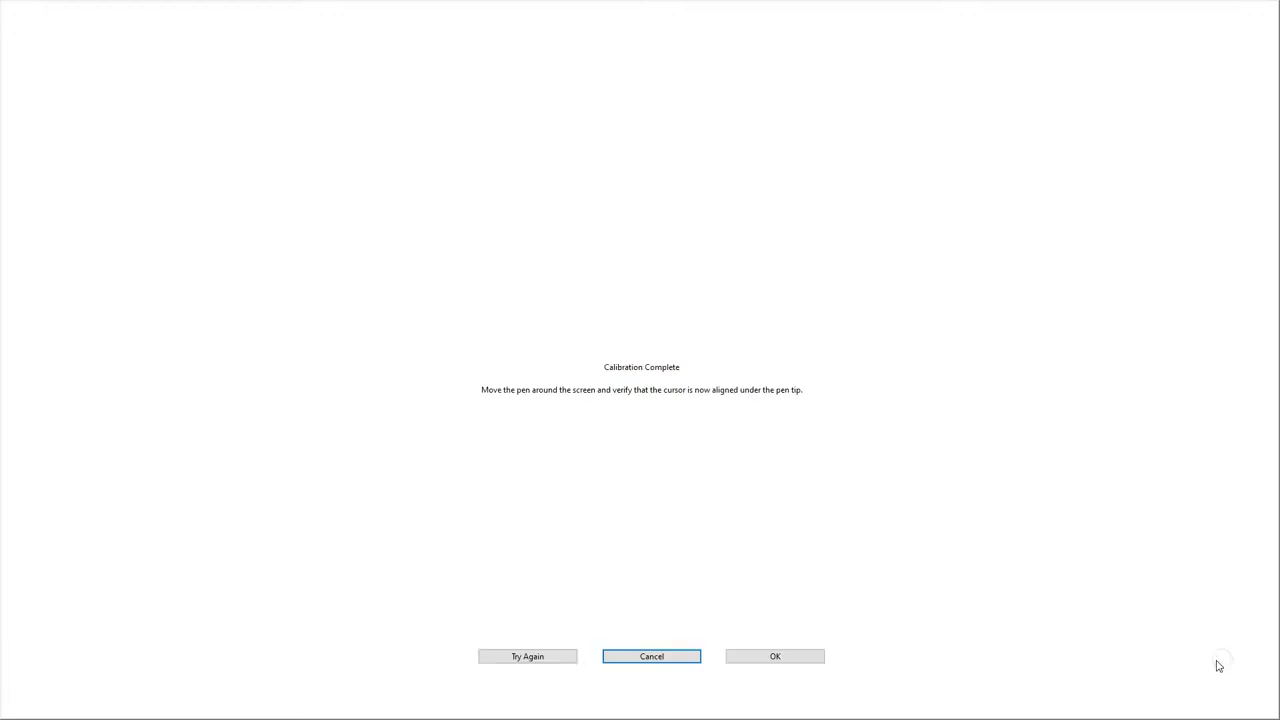
{"action": "left_click", "coordinate": [827, 462]}
{"action": "left_click", "coordinate": [775, 656]}
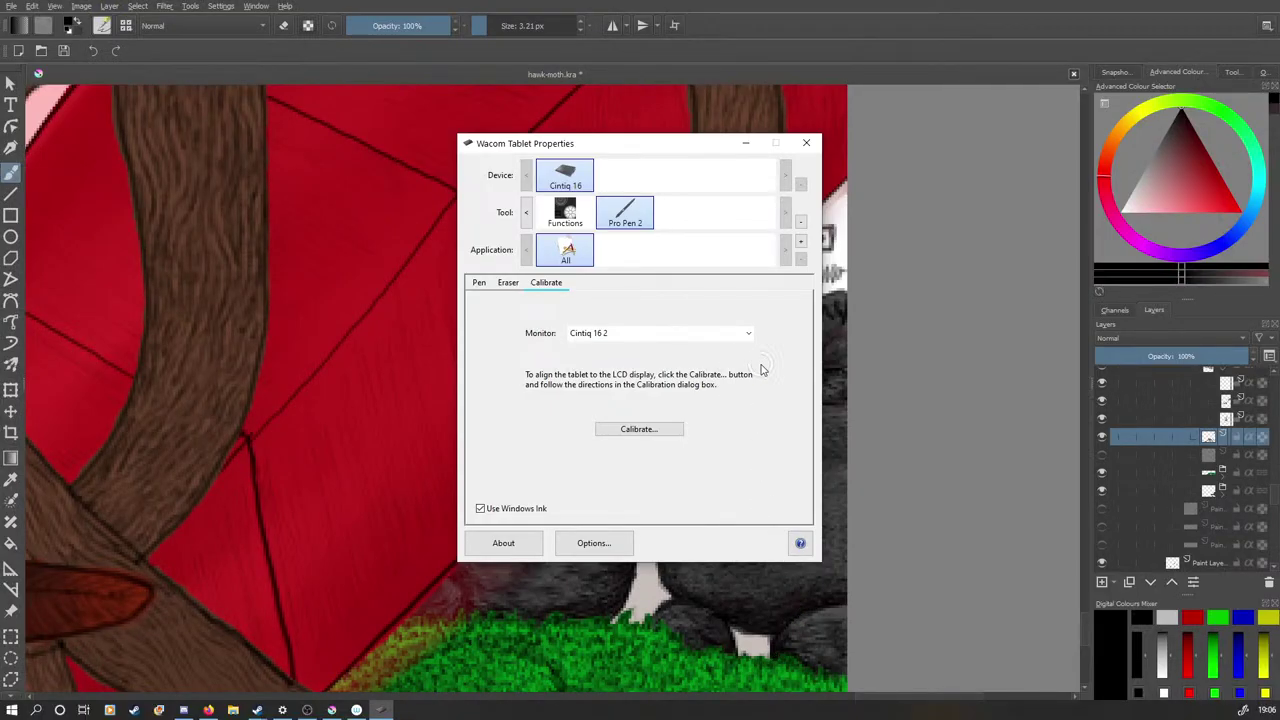
{"action": "left_click", "coordinate": [806, 143]}
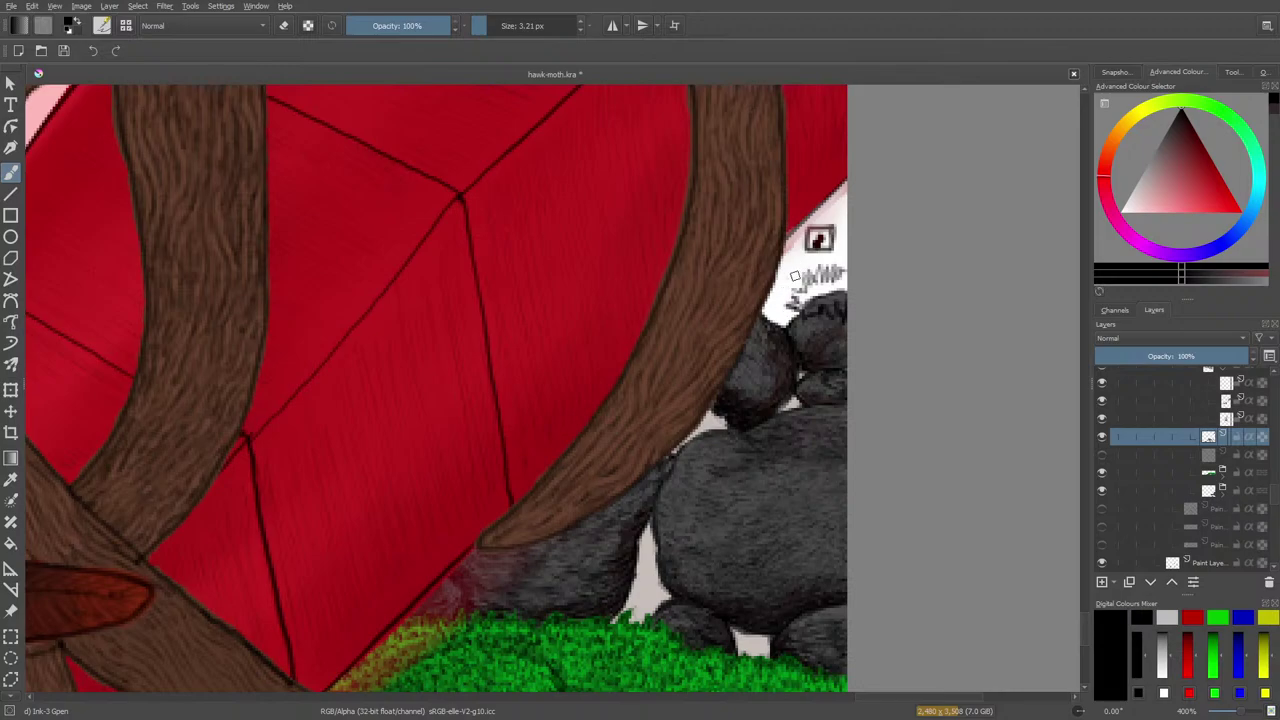
Erase the test mark and grass strokes above the rocks, and redraw spiky grass blades over the uppermost rock with Ink-3 Gpen
{"action": "key", "text": "e"}
{"action": "mouse_move", "coordinate": [794, 276]}
{"action": "left_mouse_down"}
{"action": "mouse_move", "coordinate": [814, 200]}
{"action": "mouse_move", "coordinate": [814, 286]}
{"action": "mouse_move", "coordinate": [823, 190]}
{"action": "left_mouse_up"}
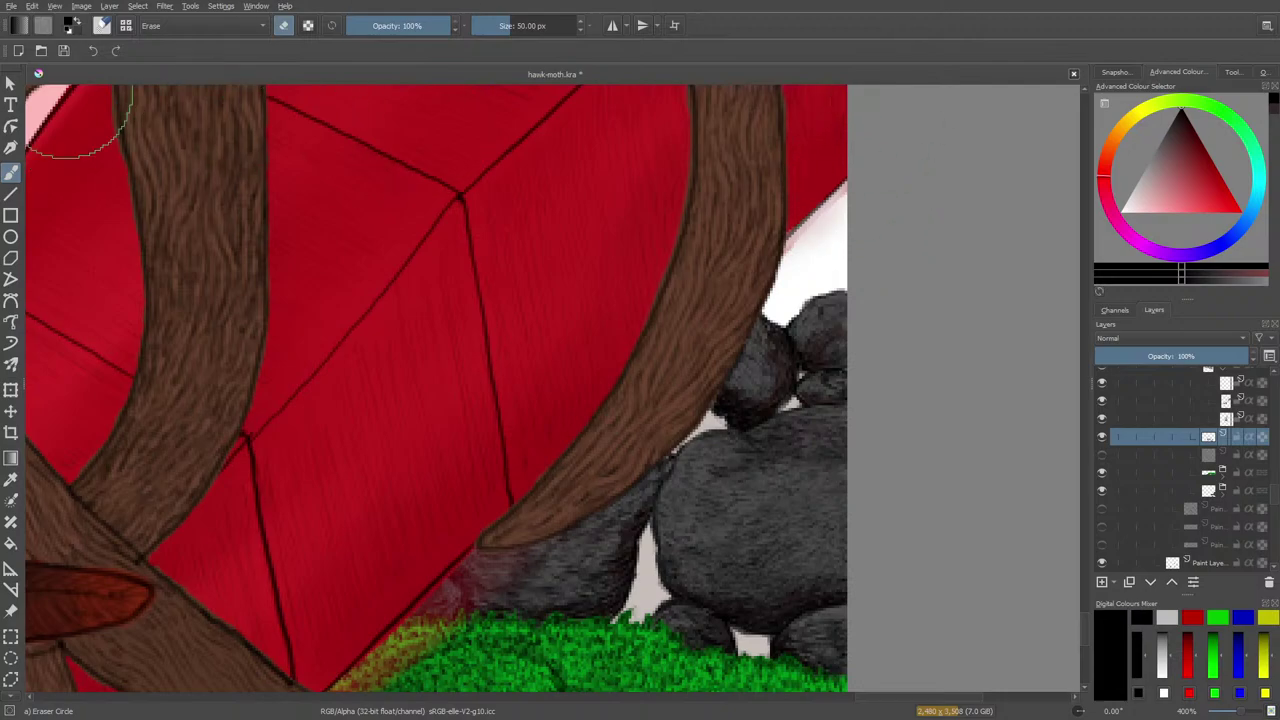
{"action": "key", "text": "e"}
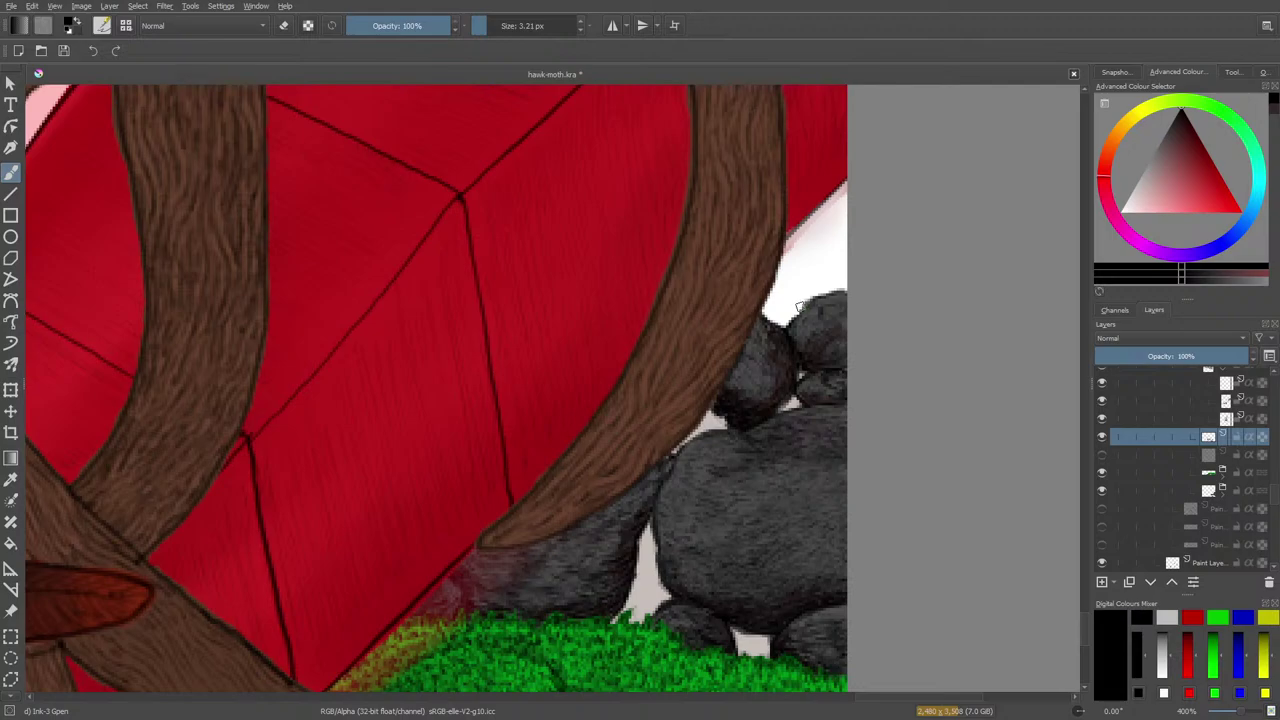
{"action": "mouse_move", "coordinate": [796, 298]}
{"action": "left_mouse_down"}
{"action": "mouse_move", "coordinate": [824, 264]}
{"action": "mouse_move", "coordinate": [846, 276]}
{"action": "left_mouse_up"}
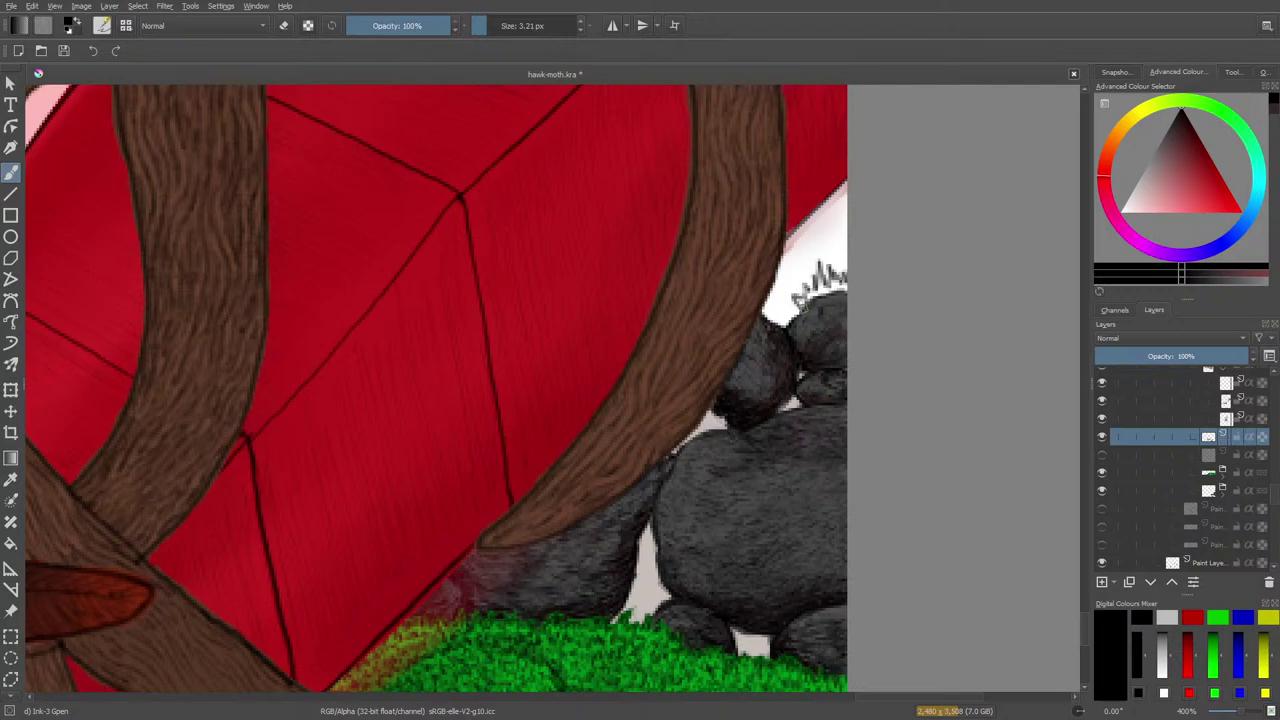
{"action": "left_click_drag", "start_coordinate": [803, 319], "coordinate": [846, 313]}
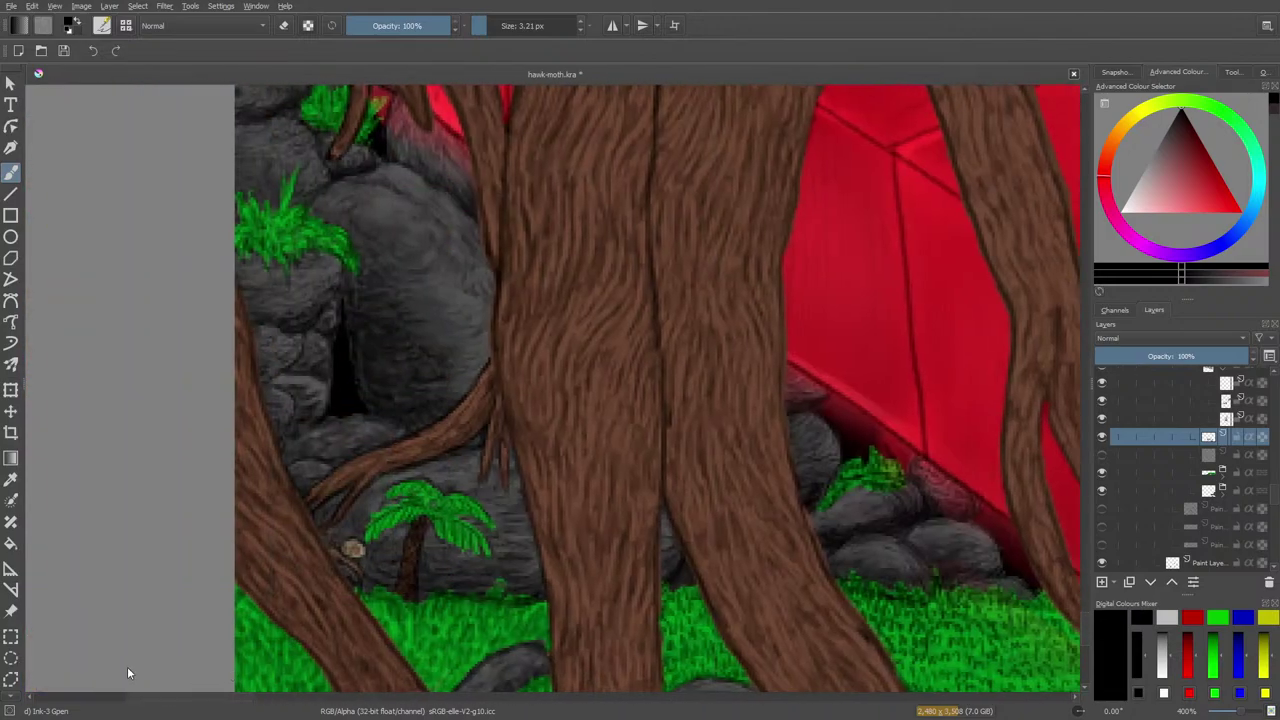
Check the finished grass tufts on the painting's left-hand rocks and extend the new blades around the uppermost rock
{"action": "scroll", "coordinate": [127, 666], "scroll_direction": "left", "scroll_amount": 5}
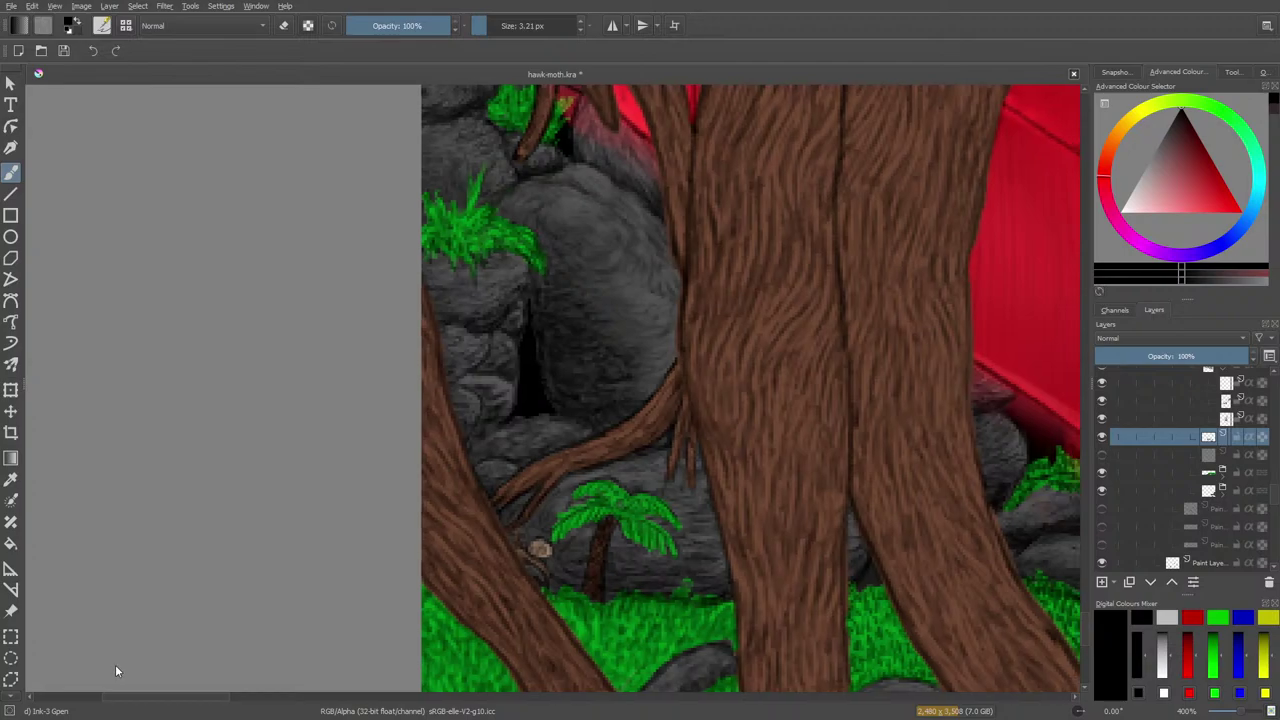
{"action": "scroll", "coordinate": [115, 664], "scroll_direction": "left", "scroll_amount": 1}
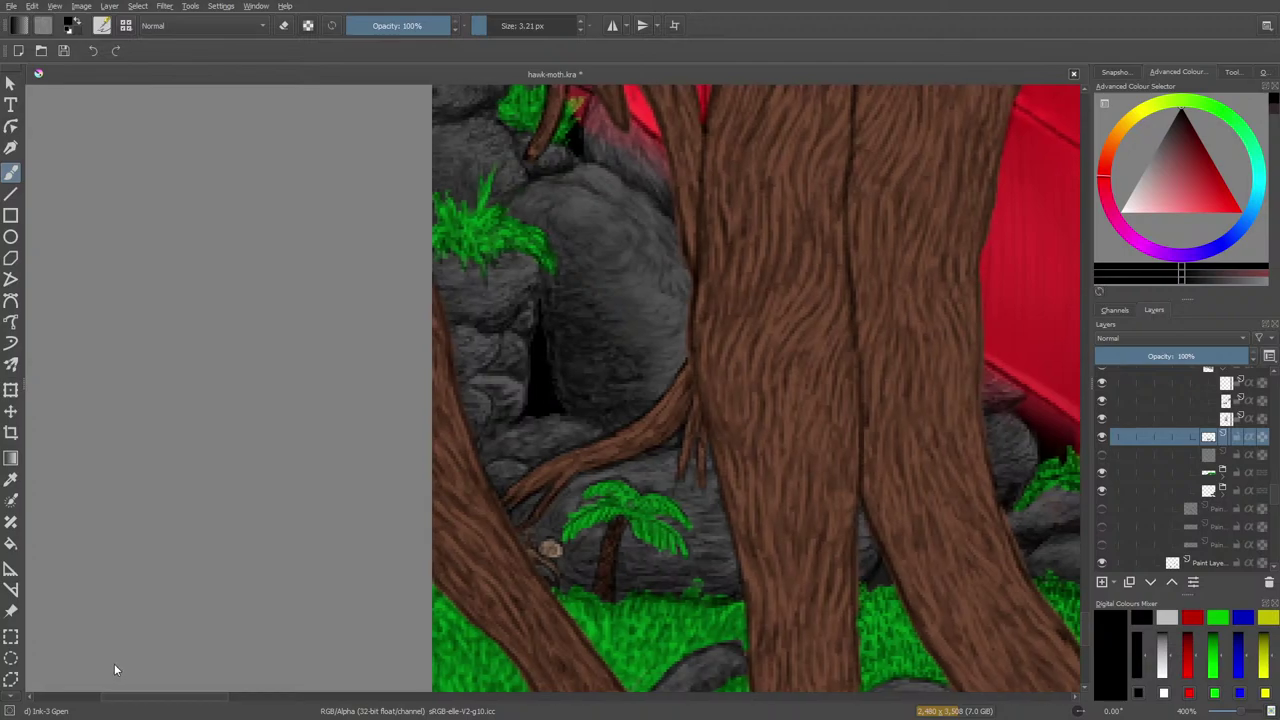
{"action": "scroll", "coordinate": [114, 663], "scroll_direction": "left", "scroll_amount": 2}
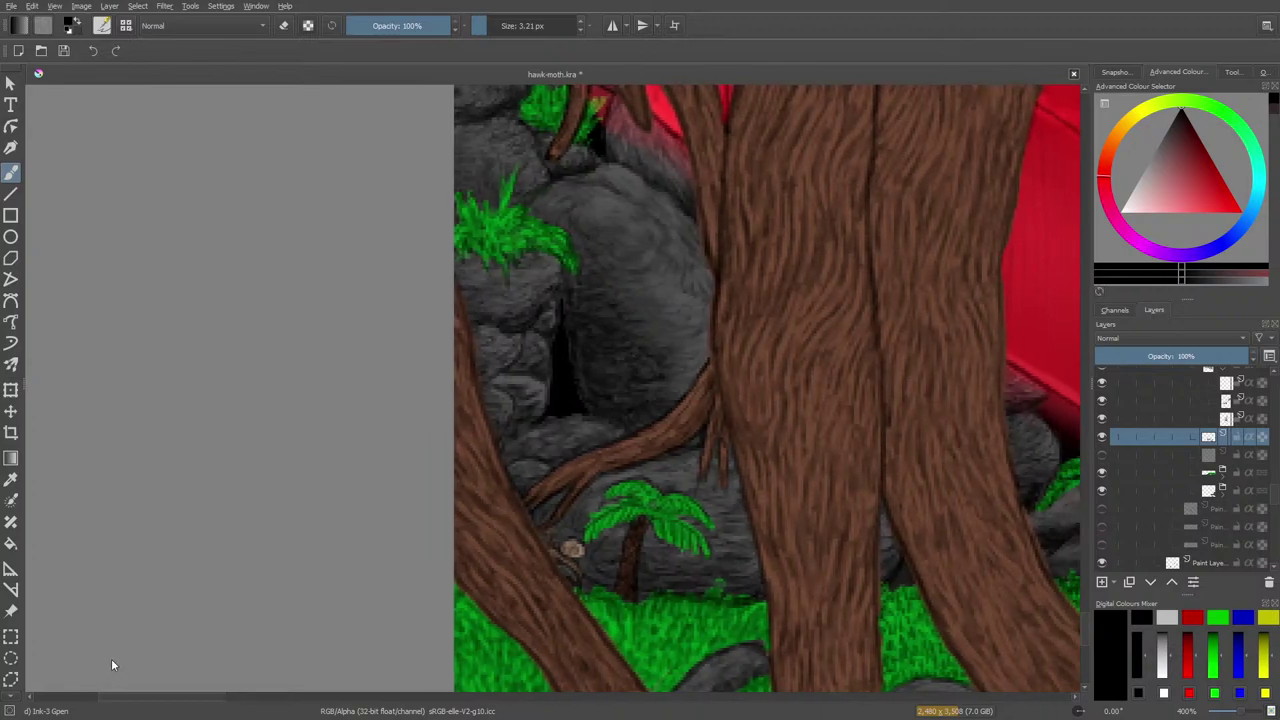
{"action": "scroll", "coordinate": [111, 658], "scroll_direction": "right", "scroll_amount": 15}
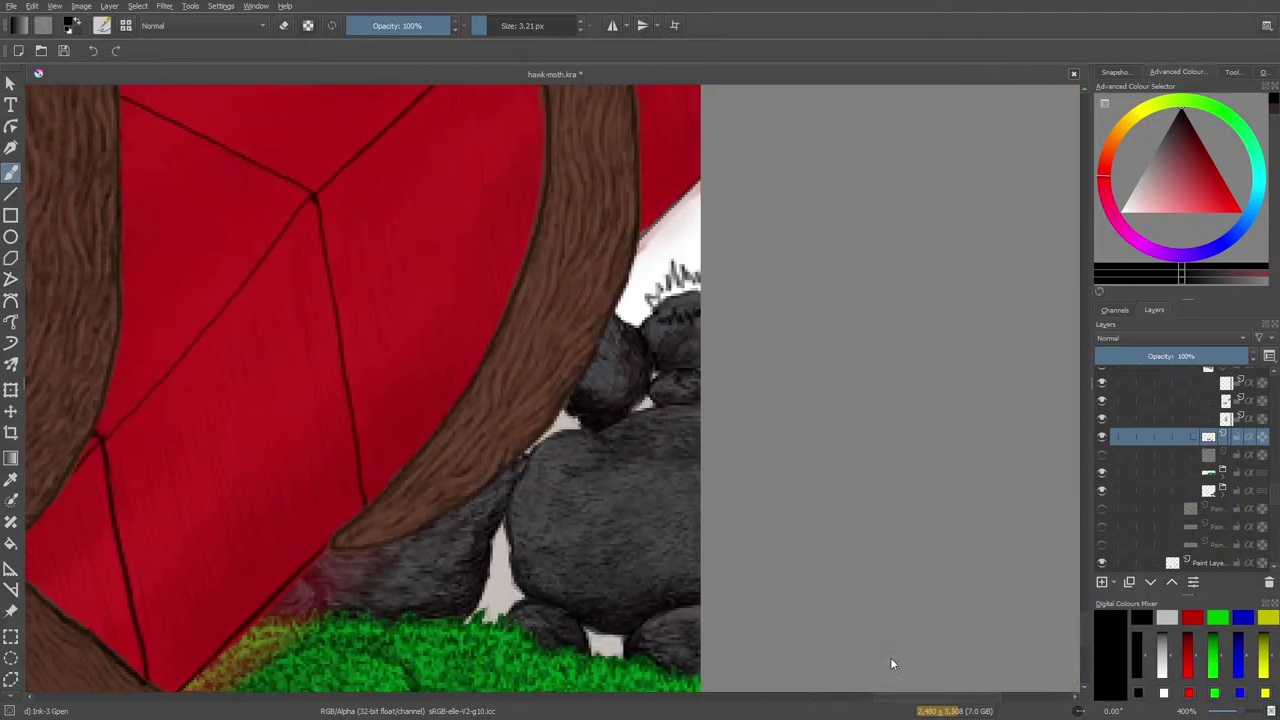
{"action": "scroll", "coordinate": [890, 663], "scroll_direction": "right", "scroll_amount": 2}
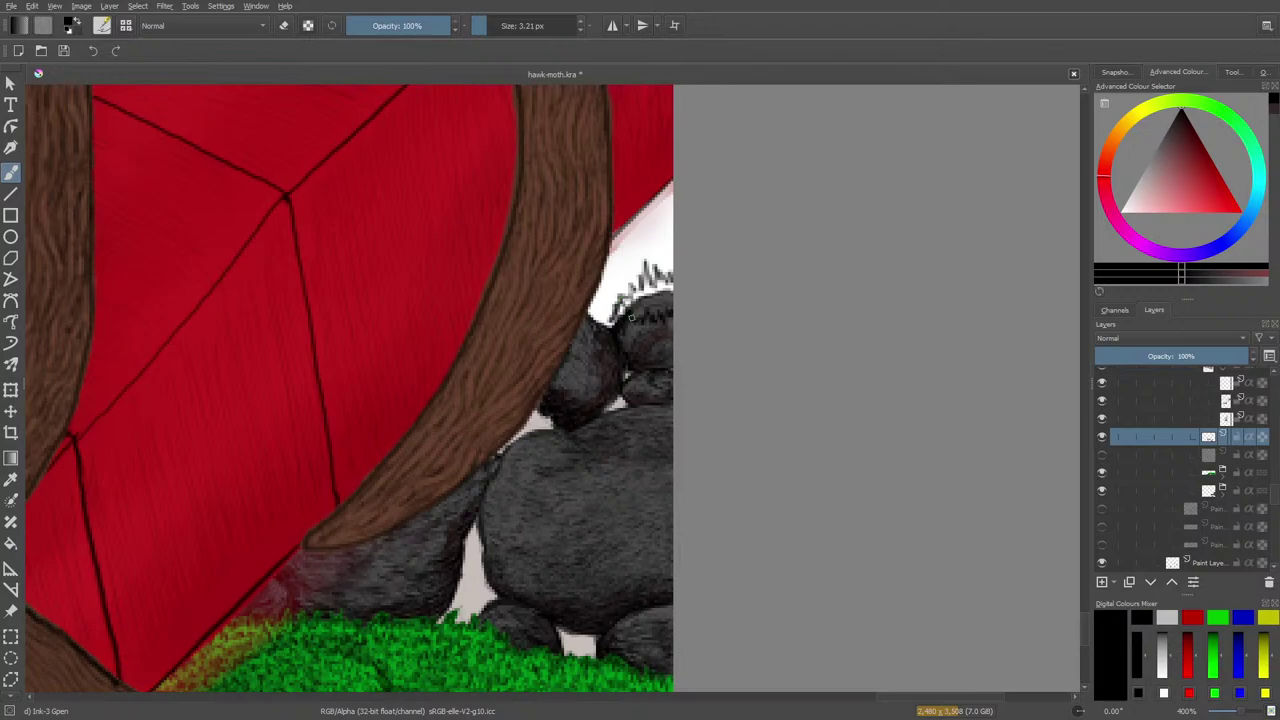
{"action": "mouse_move", "coordinate": [639, 312]}
{"action": "left_mouse_down"}
{"action": "mouse_move", "coordinate": [668, 303]}
{"action": "mouse_move", "coordinate": [640, 282]}
{"action": "mouse_move", "coordinate": [617, 294]}
{"action": "left_mouse_up"}
Erase the grass blades above the uppermost rock, reduce the eraser size to 12.29 px and return to the pen
{"action": "key", "text": "e"}
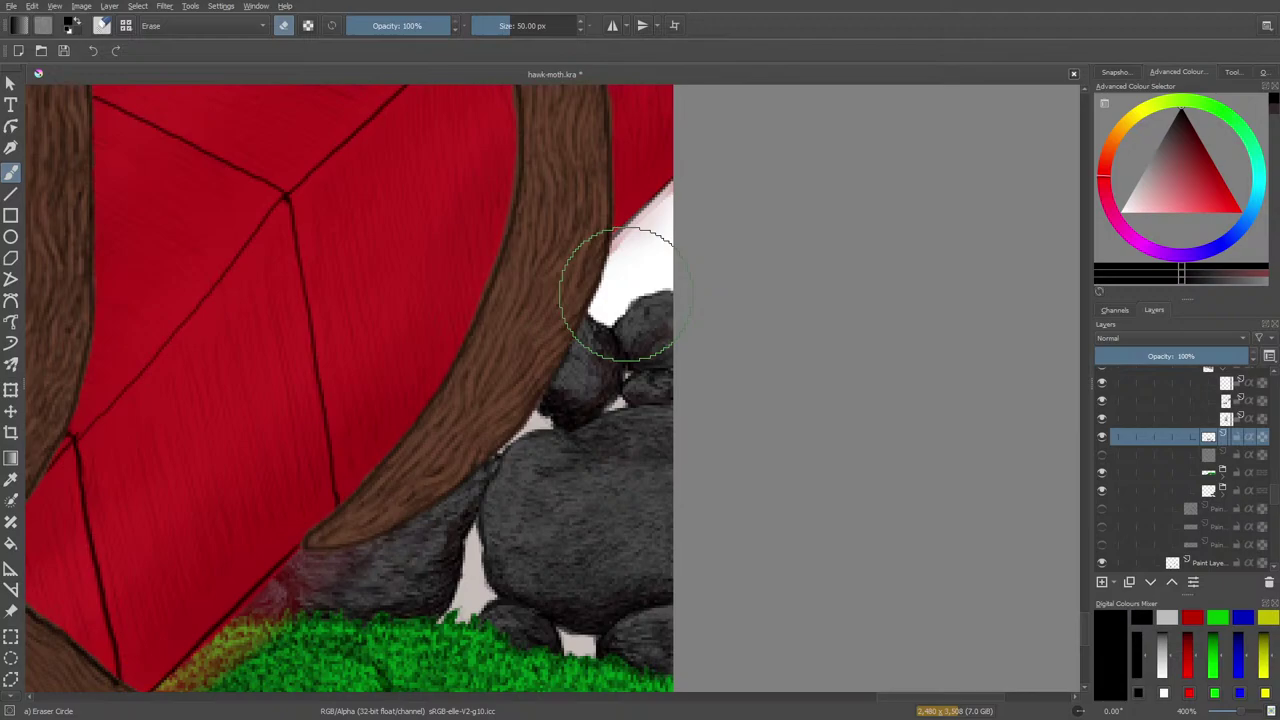
{"action": "left_click_drag", "start_coordinate": [488, 22], "coordinate": [495, 22]}
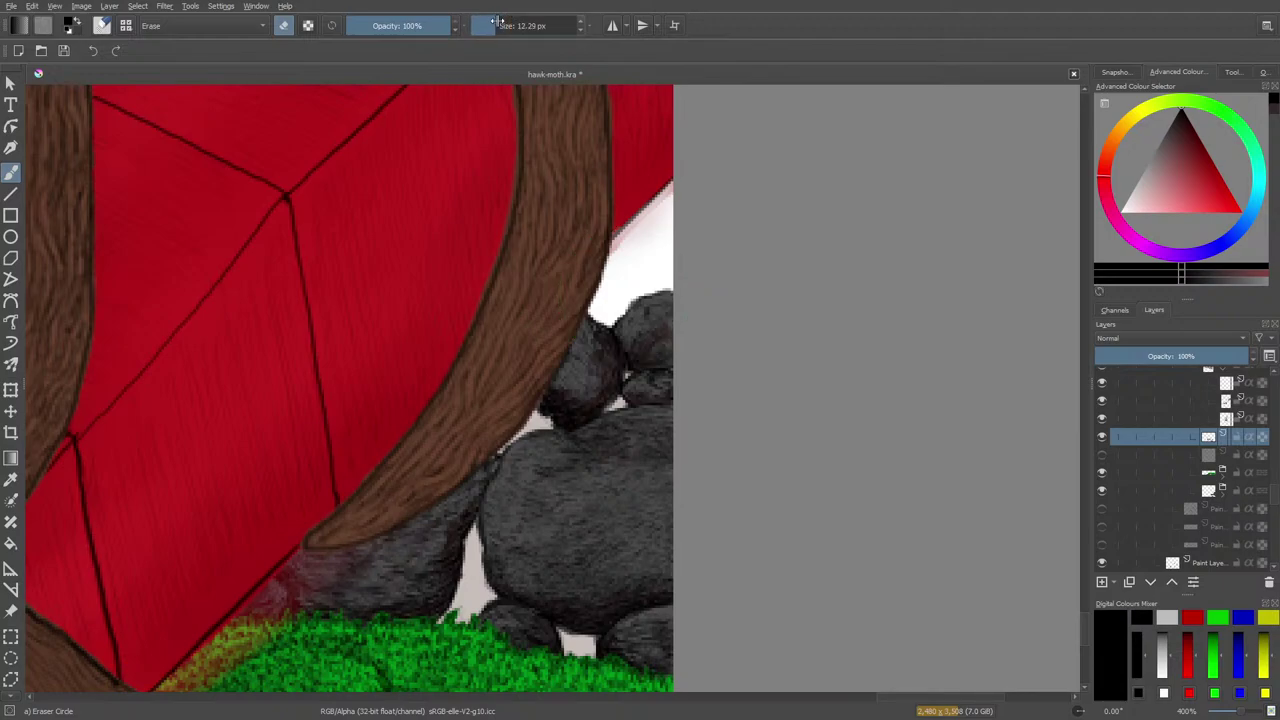
{"action": "key", "text": "e"}
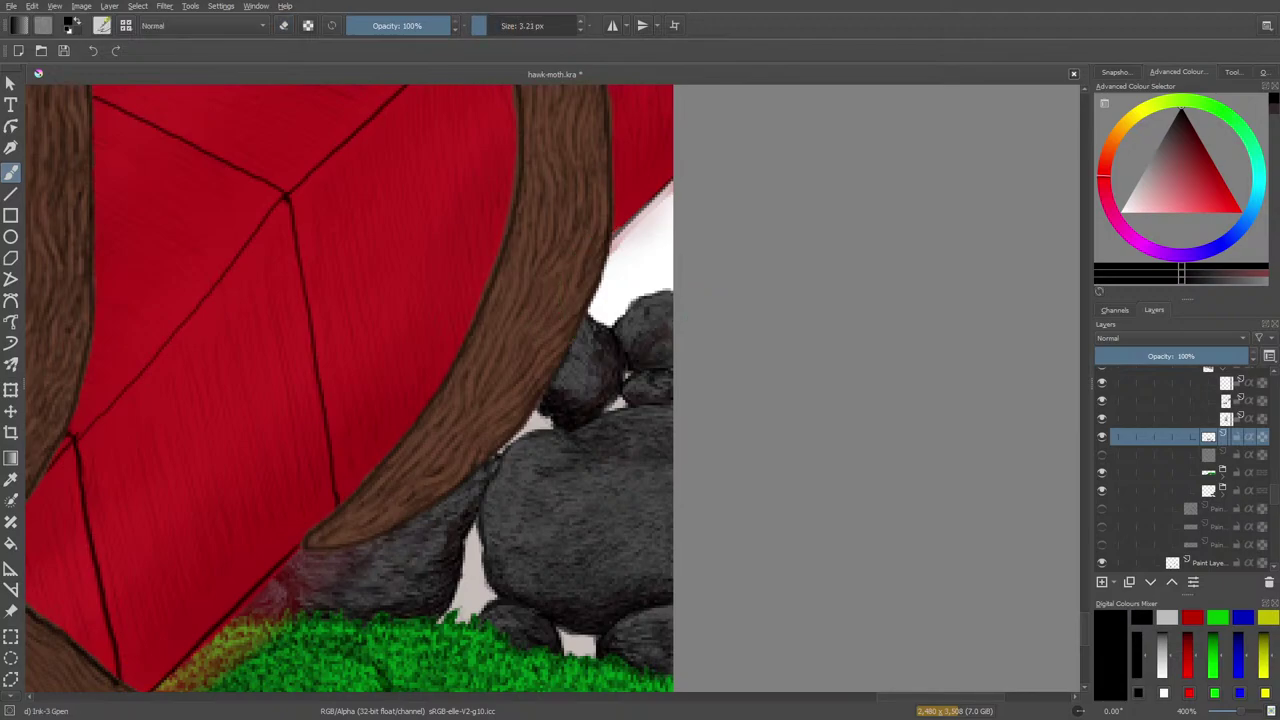
Draw leafy fern sprigs over the uppermost rock and compare them with the plants among the left-hand rocks
{"action": "mouse_move", "coordinate": [663, 272]}
{"action": "left_mouse_down"}
{"action": "mouse_move", "coordinate": [623, 288]}
{"action": "mouse_move", "coordinate": [602, 311]}
{"action": "mouse_move", "coordinate": [617, 310]}
{"action": "mouse_move", "coordinate": [611, 326]}
{"action": "mouse_move", "coordinate": [667, 299]}
{"action": "left_mouse_up"}
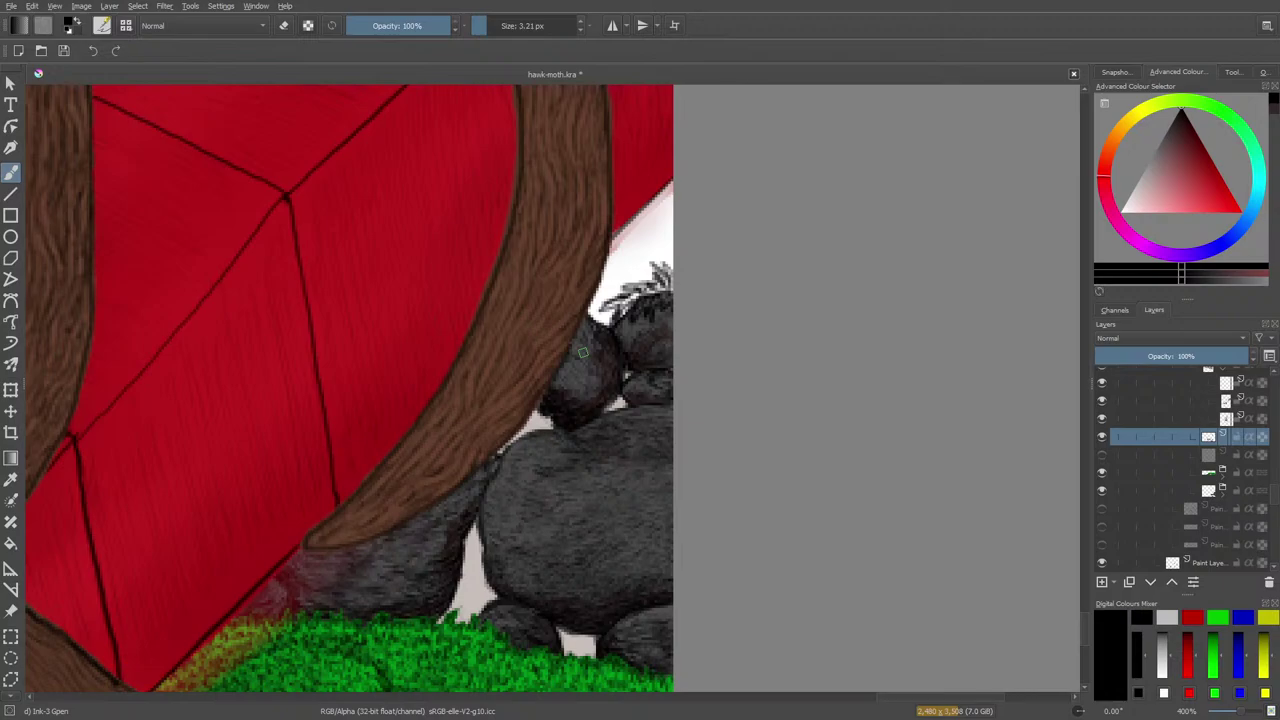
{"action": "left_click_drag", "start_coordinate": [893, 702], "coordinate": [640, 706]}
{"action": "scroll", "coordinate": [404, 689], "scroll_direction": "down", "scroll_amount": 15}
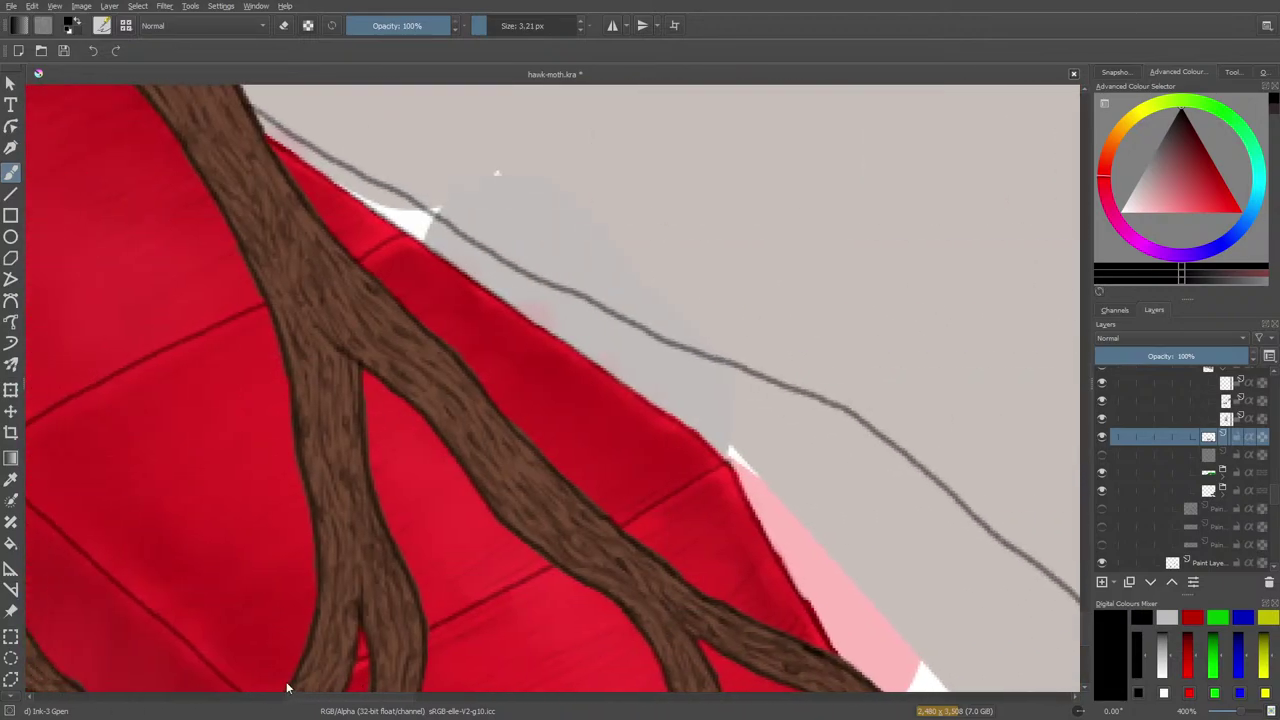
{"action": "scroll", "coordinate": [163, 670], "scroll_direction": "down", "scroll_amount": 2}
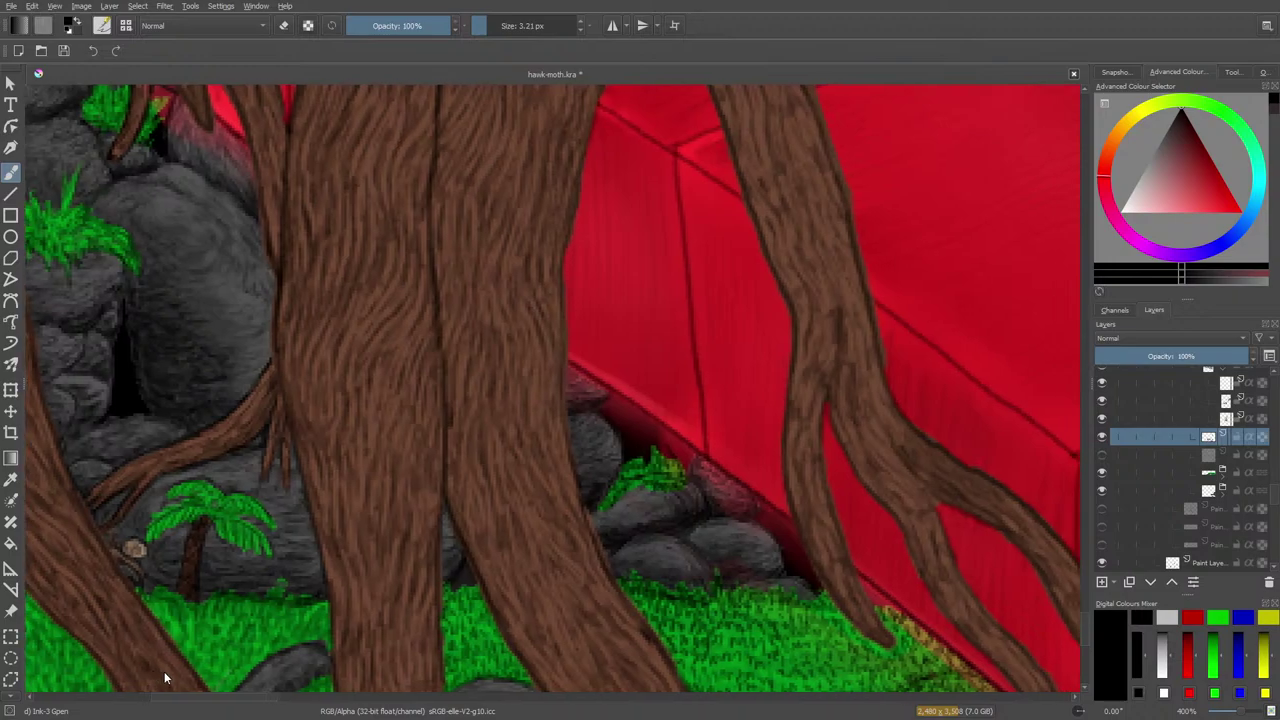
{"action": "scroll", "coordinate": [382, 667], "scroll_direction": "up", "scroll_amount": 10}
{"action": "scroll", "coordinate": [740, 694], "scroll_direction": "down", "scroll_amount": 10}
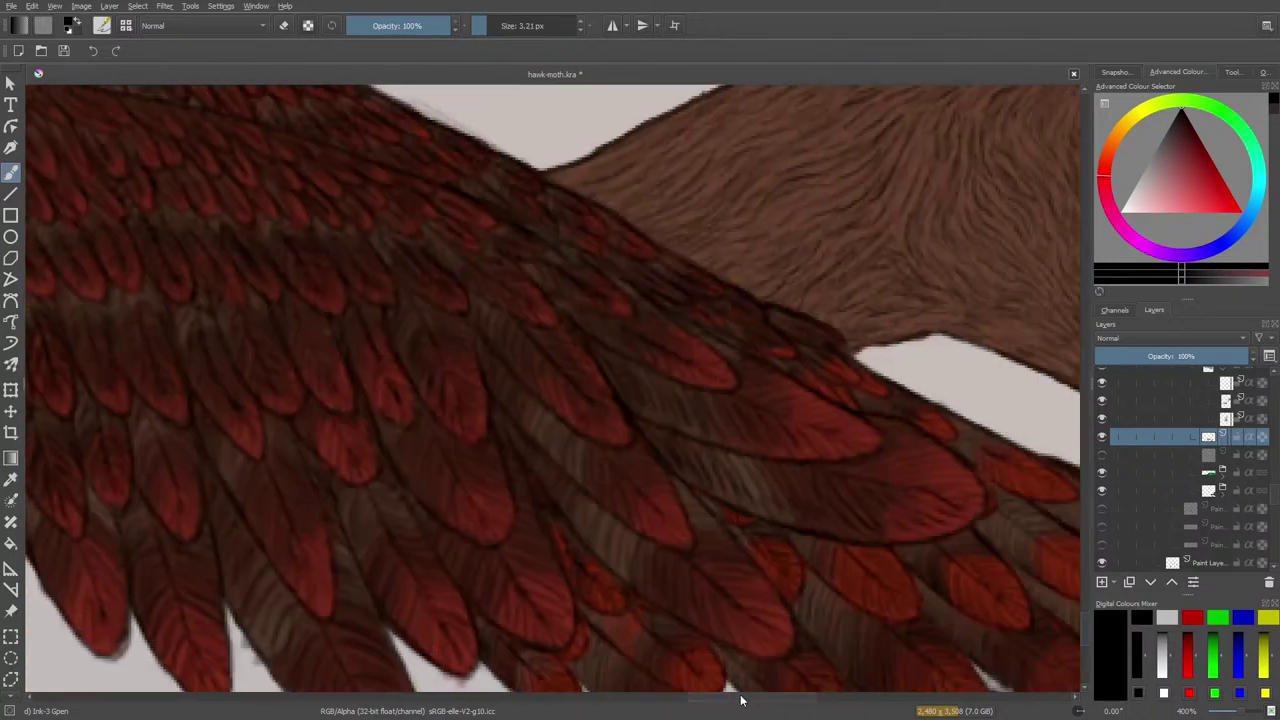
{"action": "scroll", "coordinate": [740, 694], "scroll_direction": "right", "scroll_amount": 3}
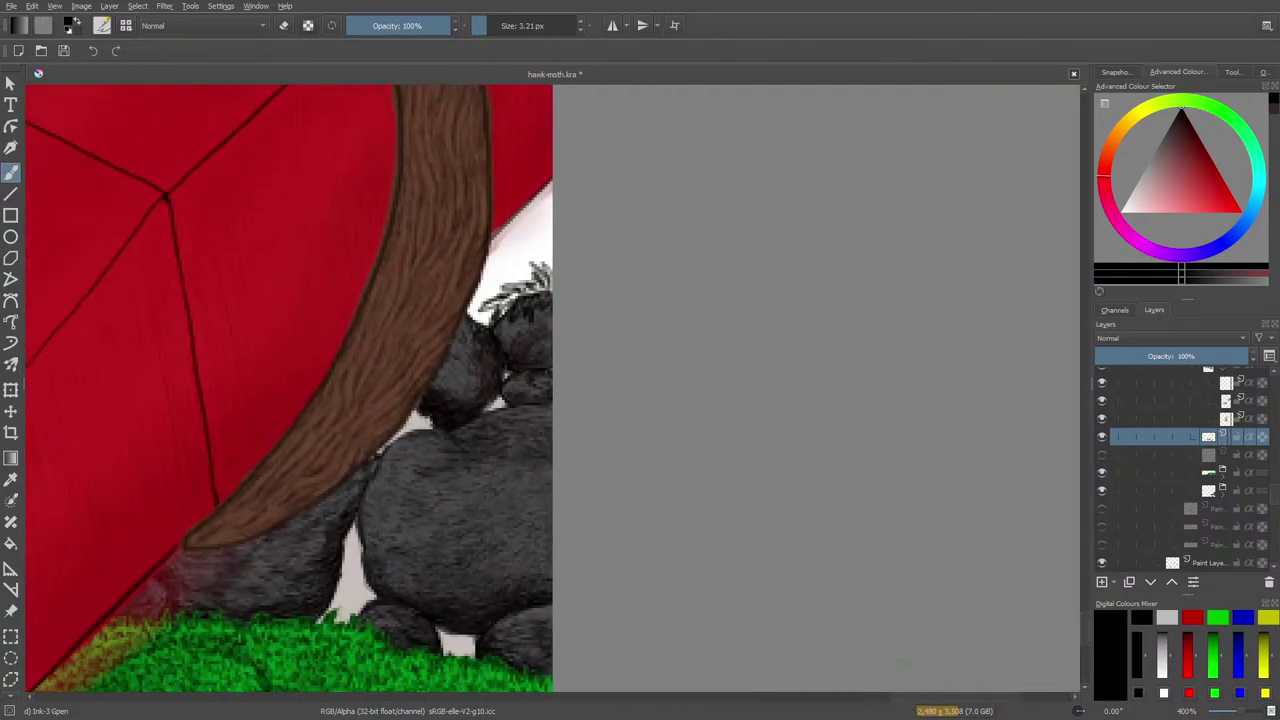
Hide the rocks' colour group, and replace the fern sprigs with a fan of grass blades above the uppermost rock
{"action": "left_click", "coordinate": [1102, 490]}
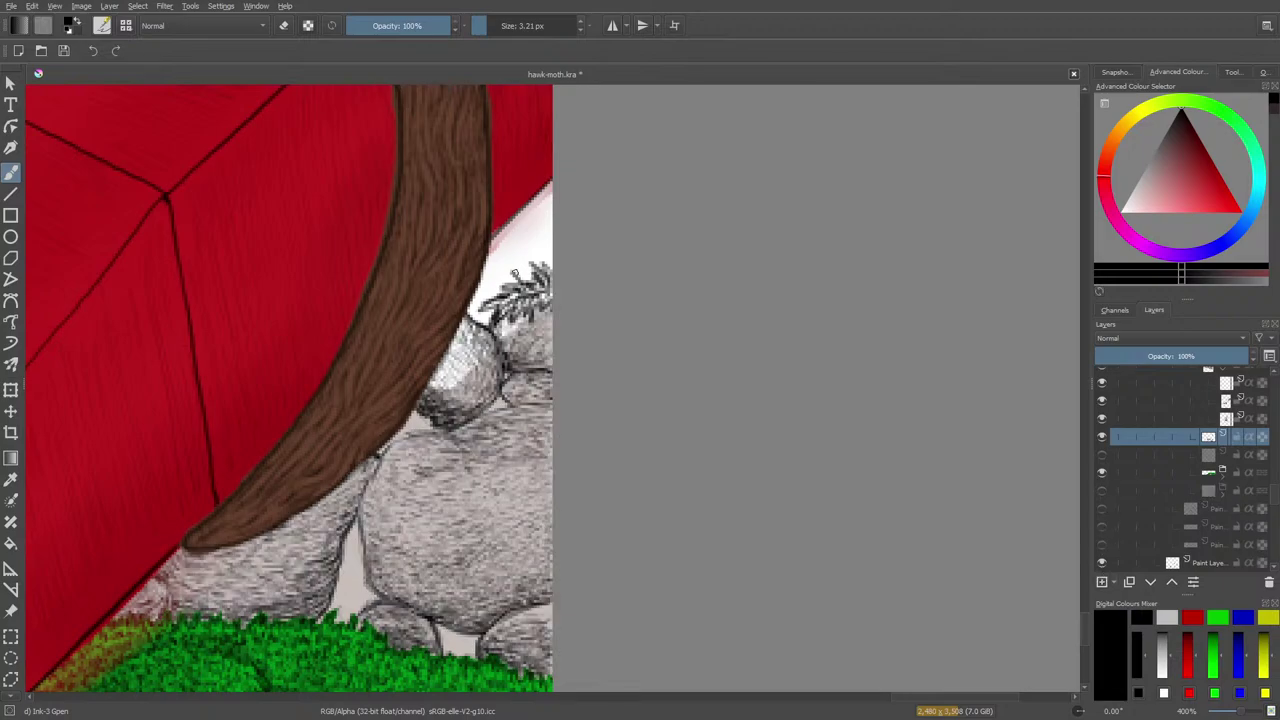
{"action": "mouse_move", "coordinate": [515, 273]}
{"action": "left_mouse_down"}
{"action": "mouse_move", "coordinate": [532, 278]}
{"action": "mouse_move", "coordinate": [481, 296]}
{"action": "mouse_move", "coordinate": [505, 302]}
{"action": "mouse_move", "coordinate": [486, 318]}
{"action": "mouse_move", "coordinate": [529, 251]}
{"action": "mouse_move", "coordinate": [520, 316]}
{"action": "mouse_move", "coordinate": [548, 260]}
{"action": "mouse_move", "coordinate": [529, 300]}
{"action": "mouse_move", "coordinate": [531, 287]}
{"action": "mouse_move", "coordinate": [550, 288]}
{"action": "left_mouse_up"}
{"action": "key", "text": "e"}
{"action": "key", "text": "e"}
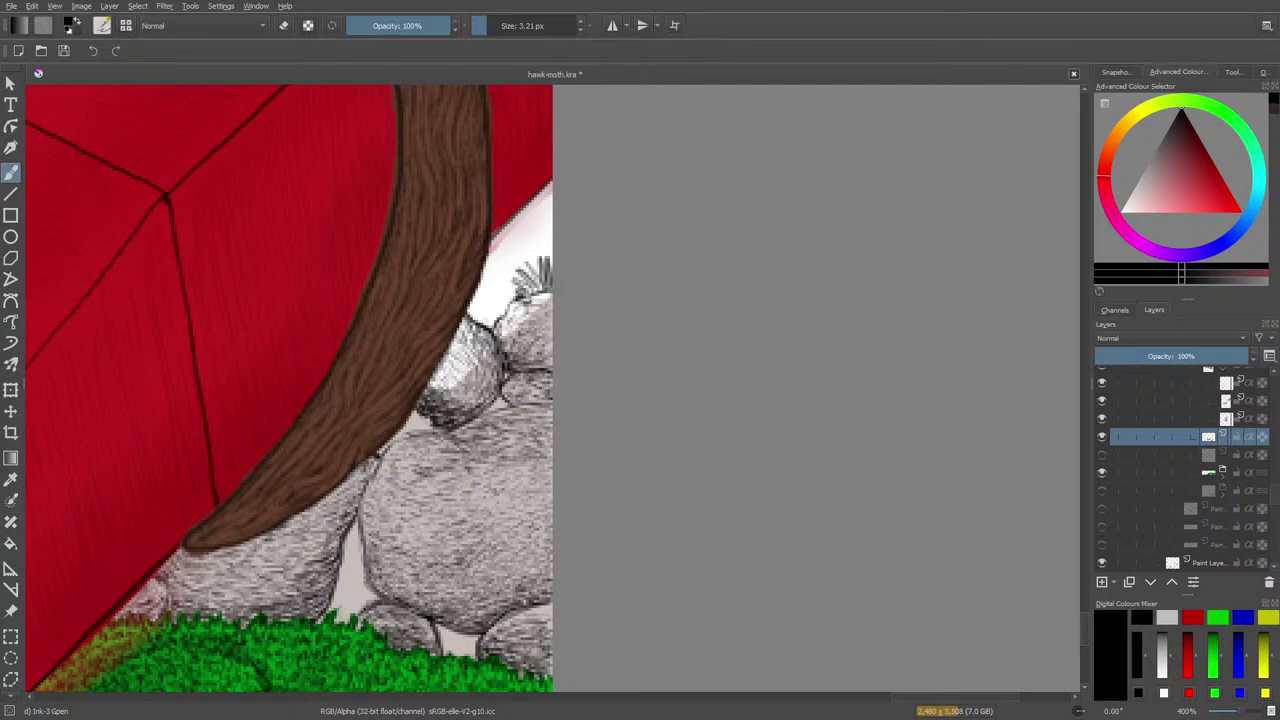
Replace the tall blades with a low, tufted outline along the uppermost rock's top edge, and darken the crevice beneath the rock below
{"action": "mouse_move", "coordinate": [549, 300]}
{"action": "left_mouse_down"}
{"action": "mouse_move", "coordinate": [550, 315]}
{"action": "mouse_move", "coordinate": [504, 287]}
{"action": "mouse_move", "coordinate": [541, 287]}
{"action": "mouse_move", "coordinate": [536, 258]}
{"action": "mouse_move", "coordinate": [524, 292]}
{"action": "mouse_move", "coordinate": [540, 284]}
{"action": "mouse_move", "coordinate": [519, 292]}
{"action": "left_mouse_up"}
{"action": "key", "text": "e"}
{"action": "key", "text": "e"}
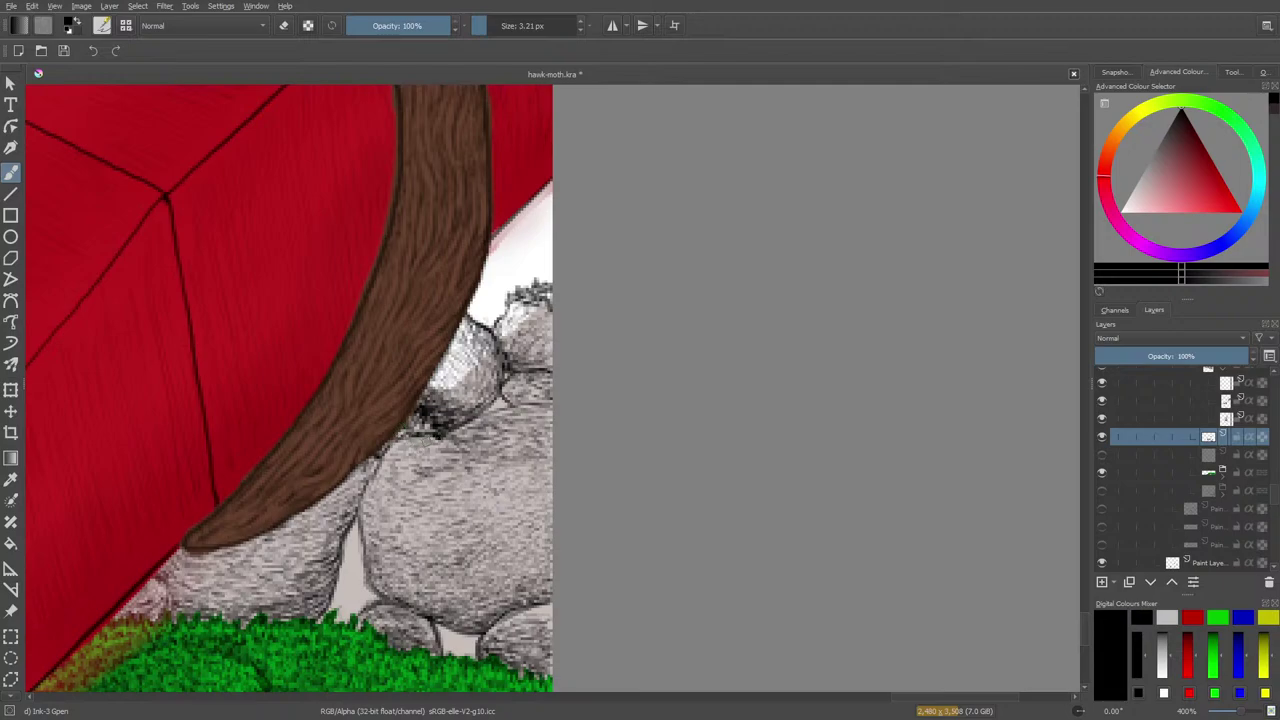
Extend the inked crevice tuft over the rock below, and select the base grass colour layer with the two layers above it hidden
{"action": "mouse_move", "coordinate": [430, 440]}
{"action": "left_mouse_down"}
{"action": "mouse_move", "coordinate": [468, 454]}
{"action": "mouse_move", "coordinate": [430, 428]}
{"action": "mouse_move", "coordinate": [450, 440]}
{"action": "left_mouse_up"}
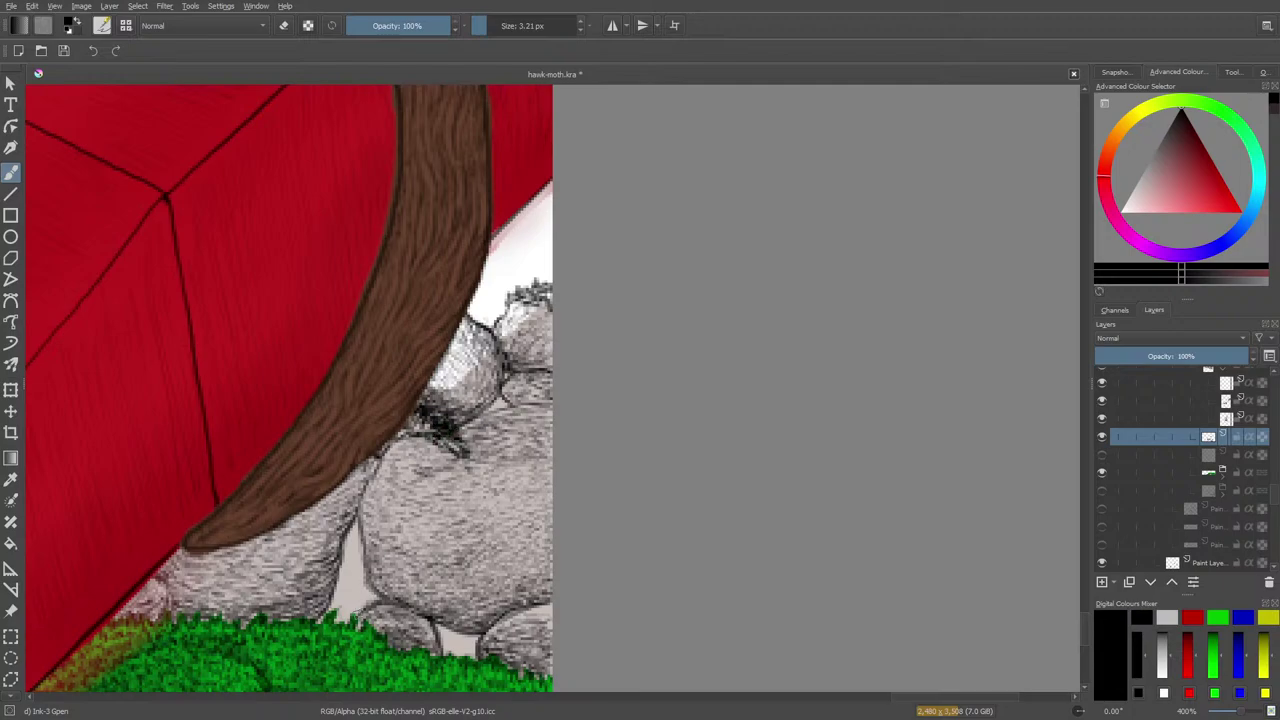
{"action": "left_click", "coordinate": [1212, 472]}
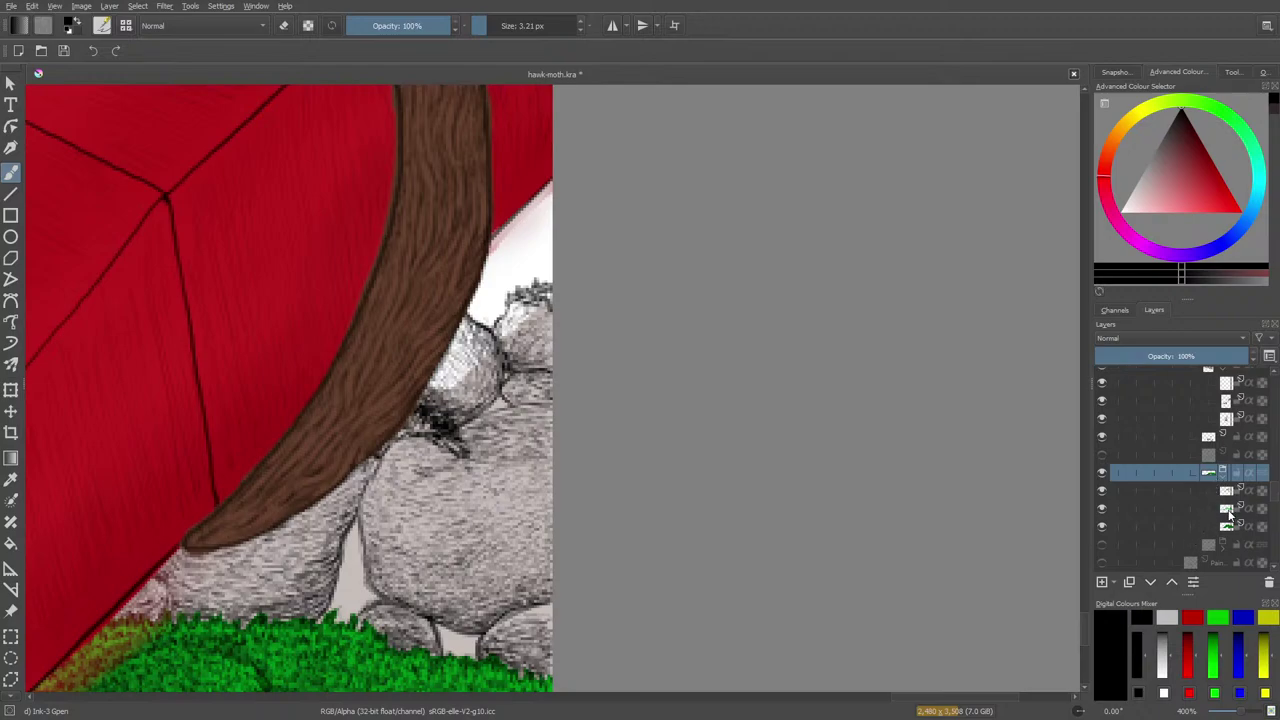
{"action": "left_click", "coordinate": [1226, 528]}
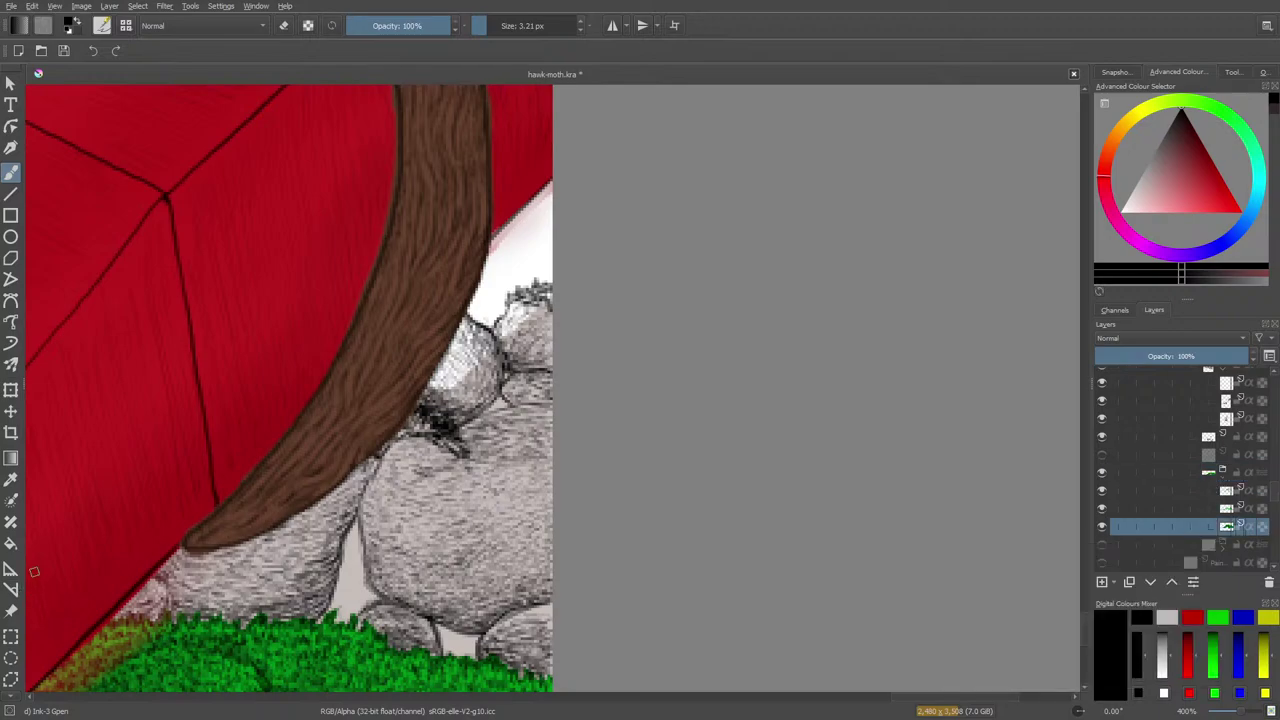
{"action": "left_click", "coordinate": [1101, 491]}
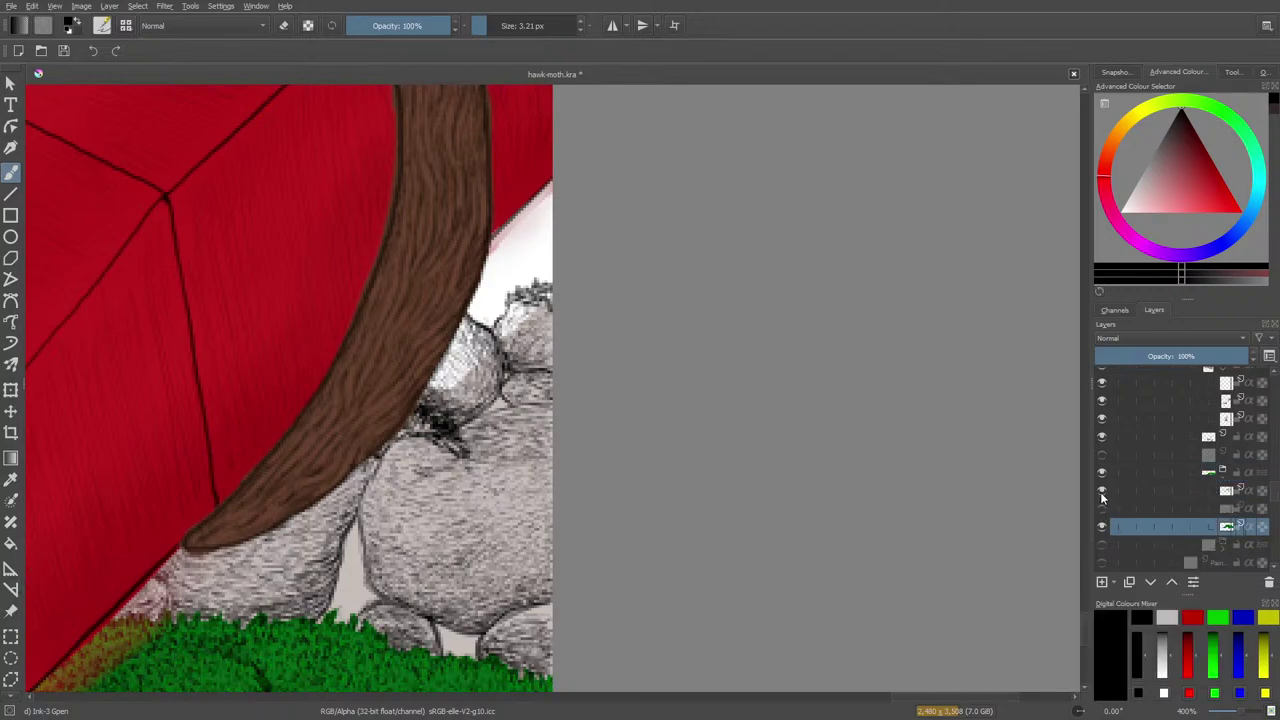
{"action": "left_click", "coordinate": [1101, 507]}
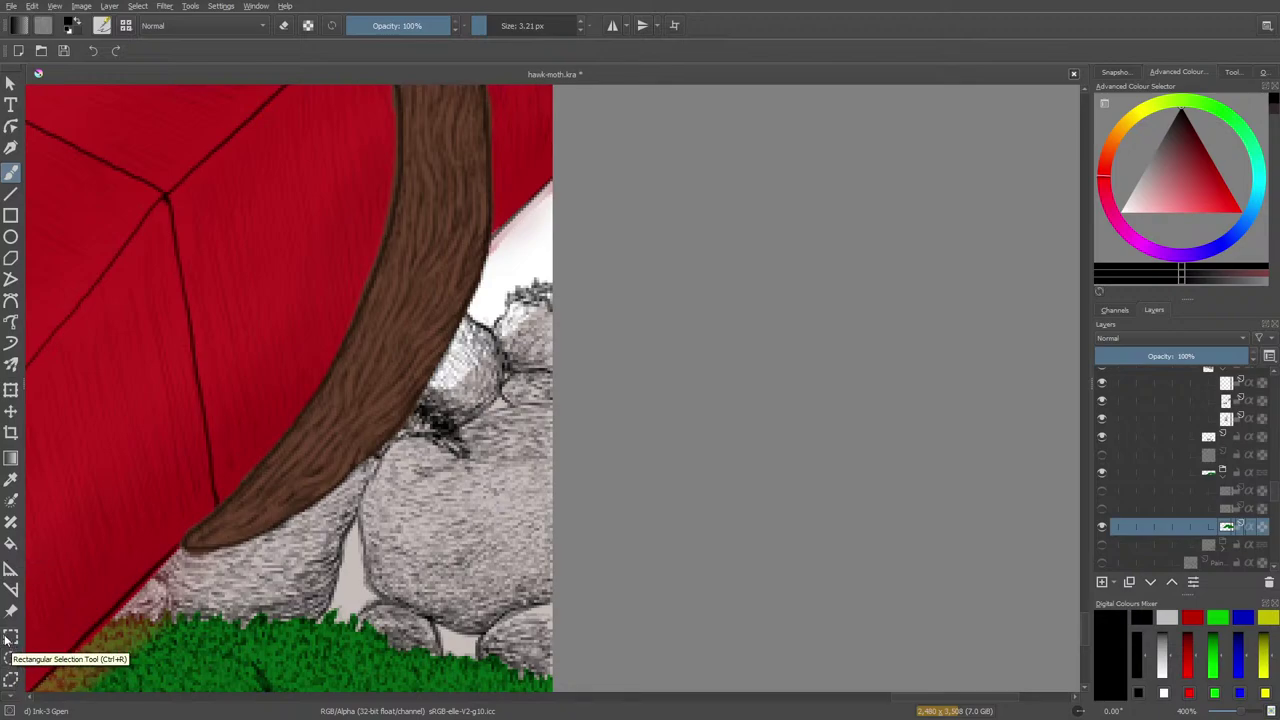
Sample the foreground grass's green and colour the crevice tuft and the tuft on the uppermost rock with the pen
{"action": "left_click", "coordinate": [11, 479]}
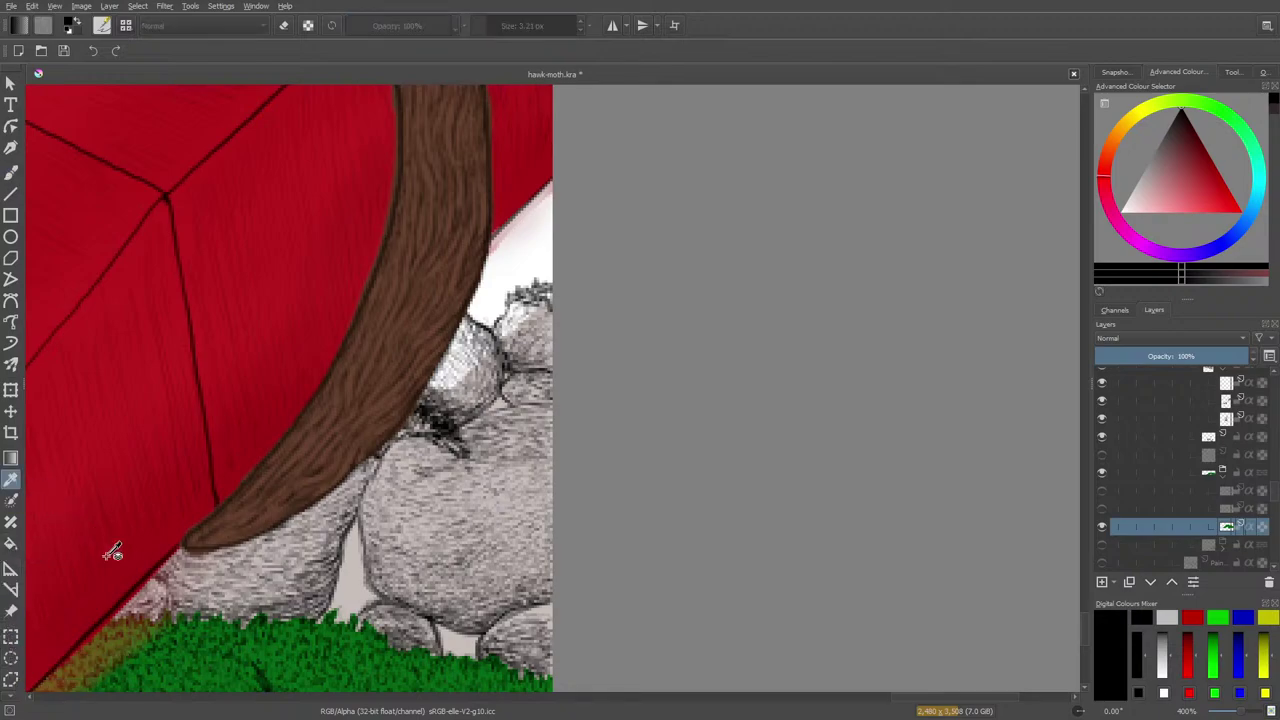
{"action": "left_click", "coordinate": [222, 672]}
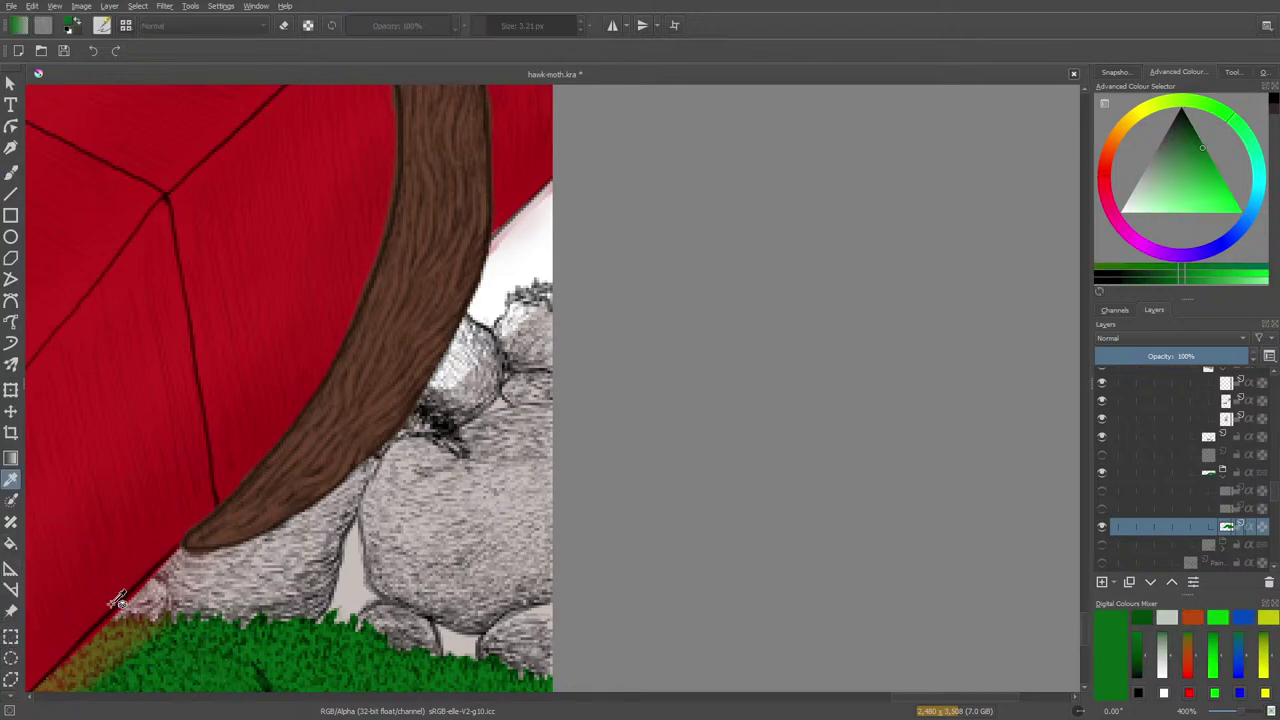
{"action": "left_click", "coordinate": [13, 172]}
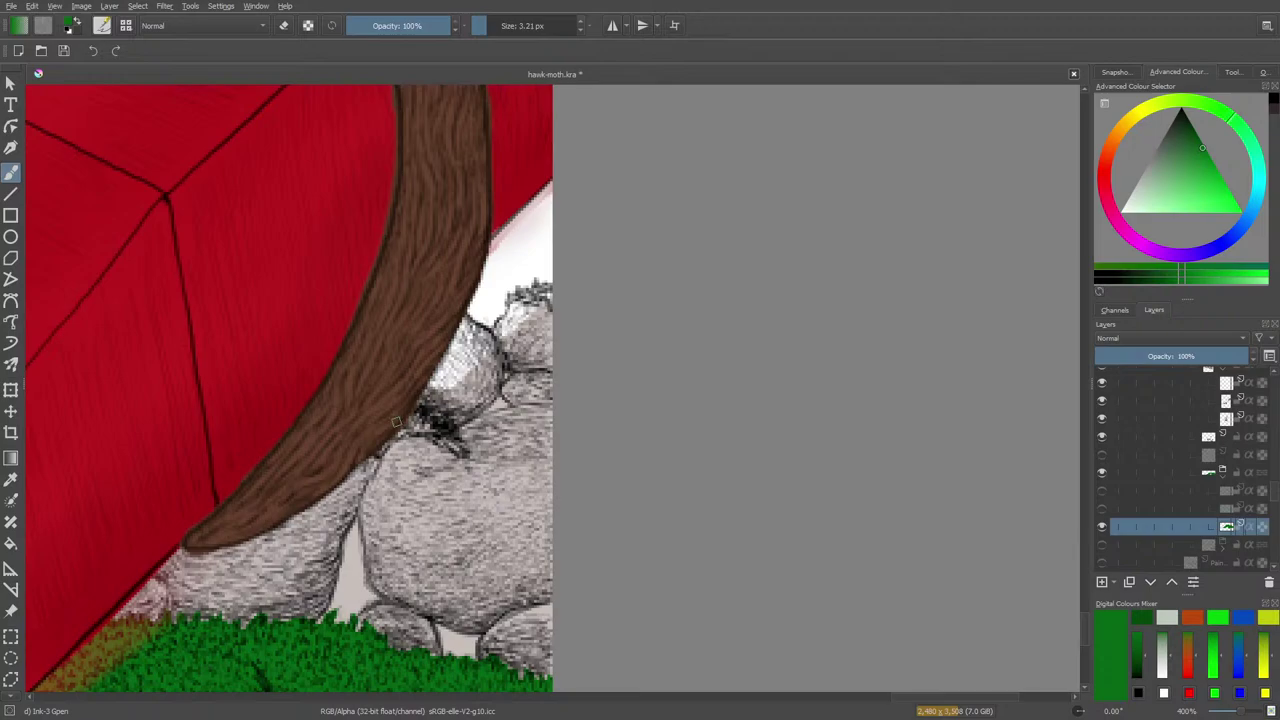
{"action": "mouse_move", "coordinate": [398, 434]}
{"action": "left_mouse_down"}
{"action": "mouse_move", "coordinate": [432, 418]}
{"action": "mouse_move", "coordinate": [446, 436]}
{"action": "mouse_move", "coordinate": [440, 412]}
{"action": "mouse_move", "coordinate": [462, 440]}
{"action": "mouse_move", "coordinate": [446, 452]}
{"action": "mouse_move", "coordinate": [453, 435]}
{"action": "left_mouse_up"}
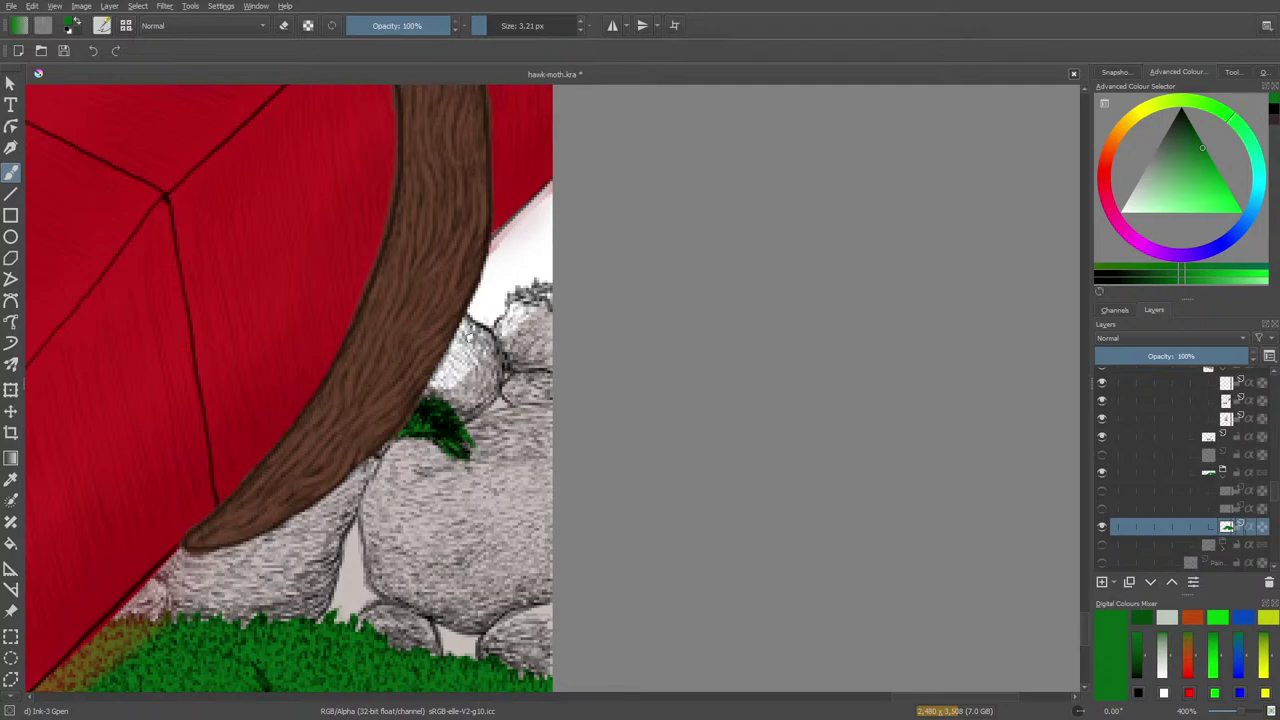
{"action": "mouse_move", "coordinate": [526, 304]}
{"action": "left_mouse_down"}
{"action": "mouse_move", "coordinate": [514, 294]}
{"action": "mouse_move", "coordinate": [530, 284]}
{"action": "mouse_move", "coordinate": [505, 313]}
{"action": "mouse_move", "coordinate": [522, 292]}
{"action": "mouse_move", "coordinate": [546, 300]}
{"action": "left_mouse_up"}
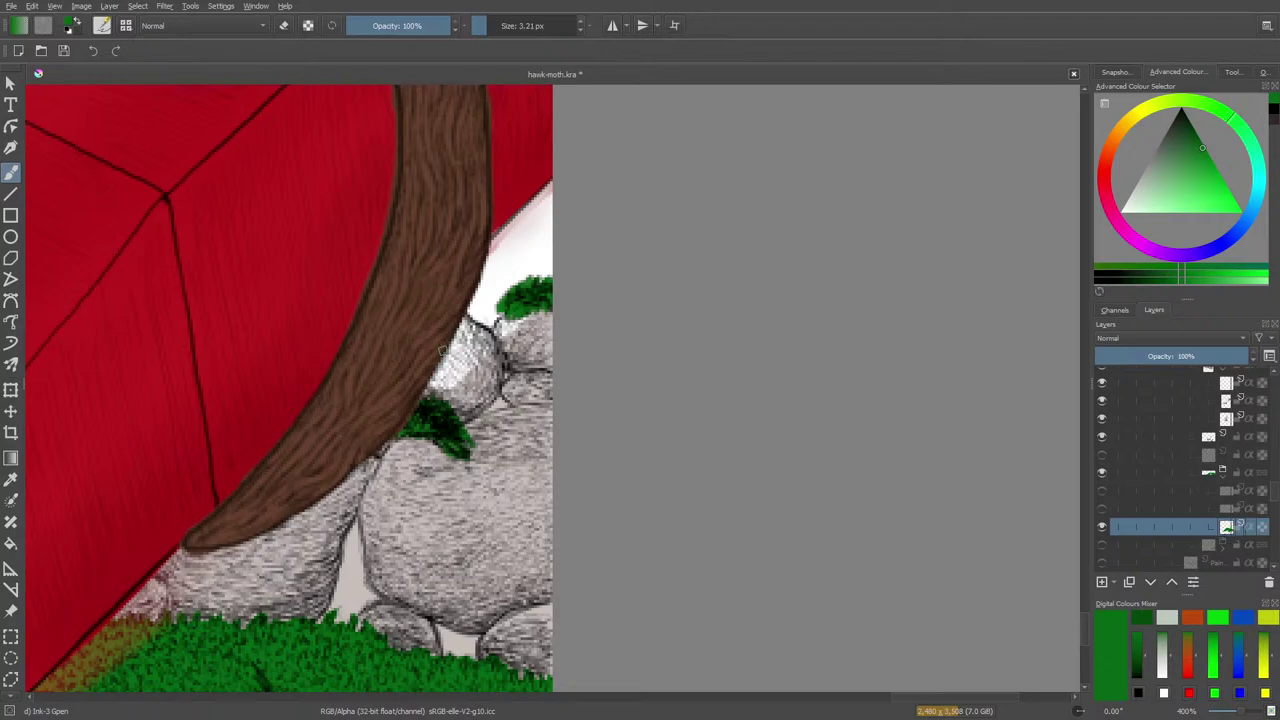
Show the rocks' colour group, compare the rocks with and without their ink group, and collapse the ink and grass colour groups
{"action": "left_click", "coordinate": [1100, 543]}
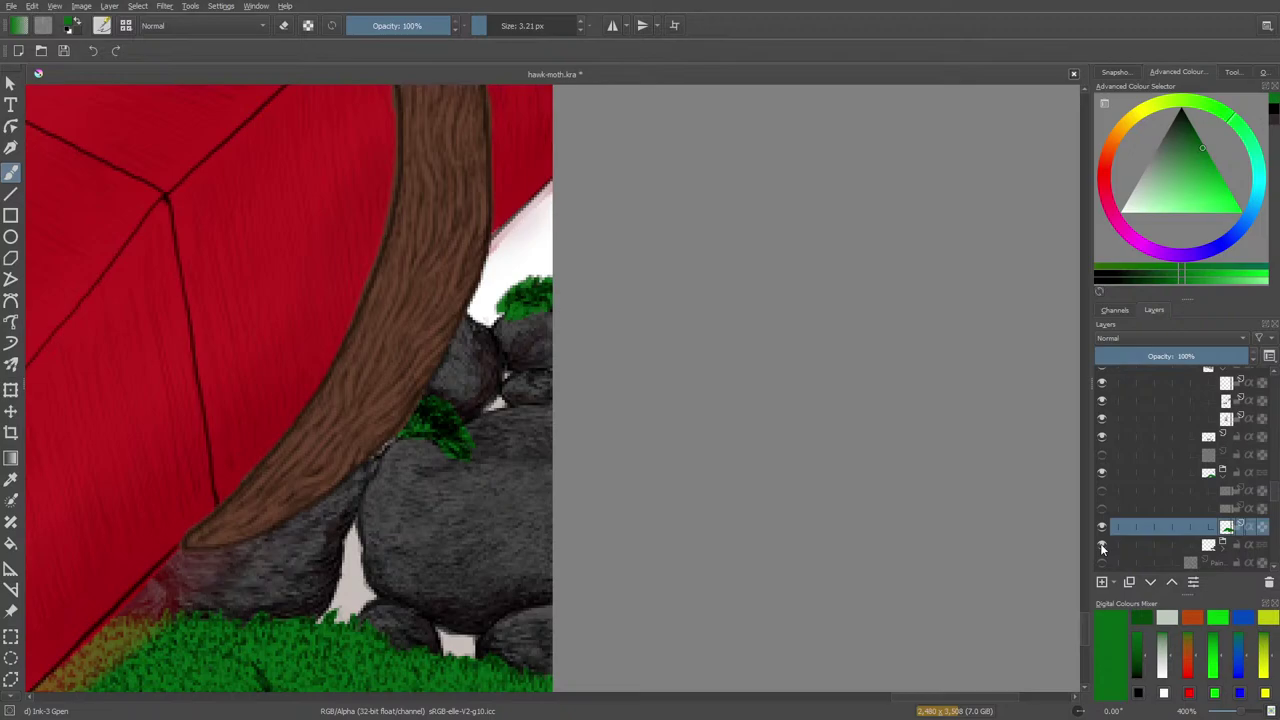
{"action": "left_click", "coordinate": [1222, 478]}
{"action": "left_click", "coordinate": [1221, 473]}
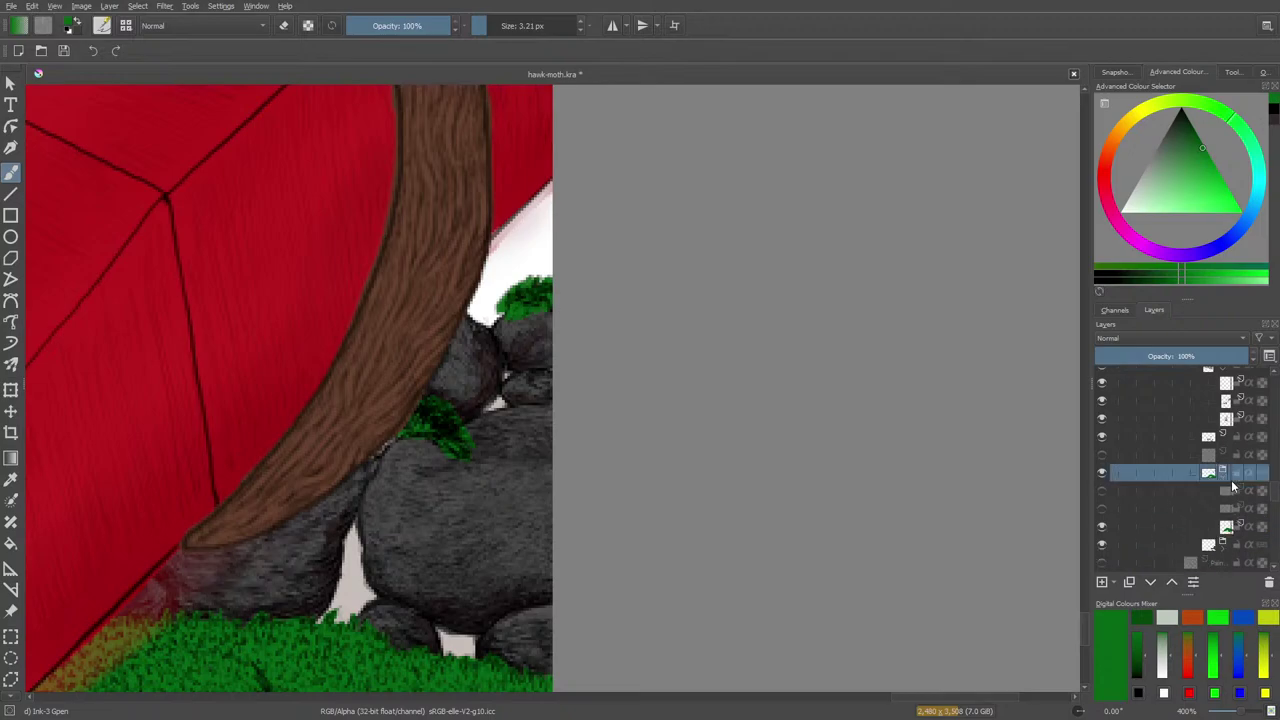
{"action": "scroll", "coordinate": [1276, 497], "scroll_direction": "up", "scroll_amount": 3}
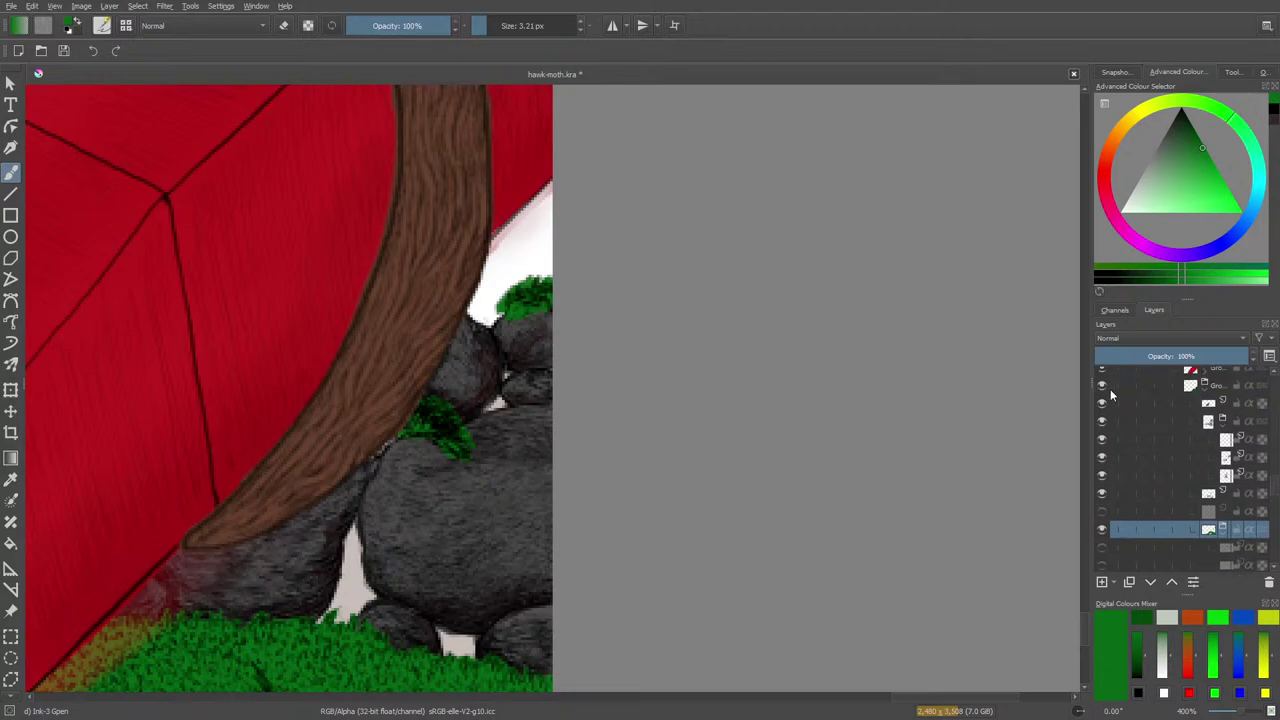
{"action": "left_click", "coordinate": [1095, 478]}
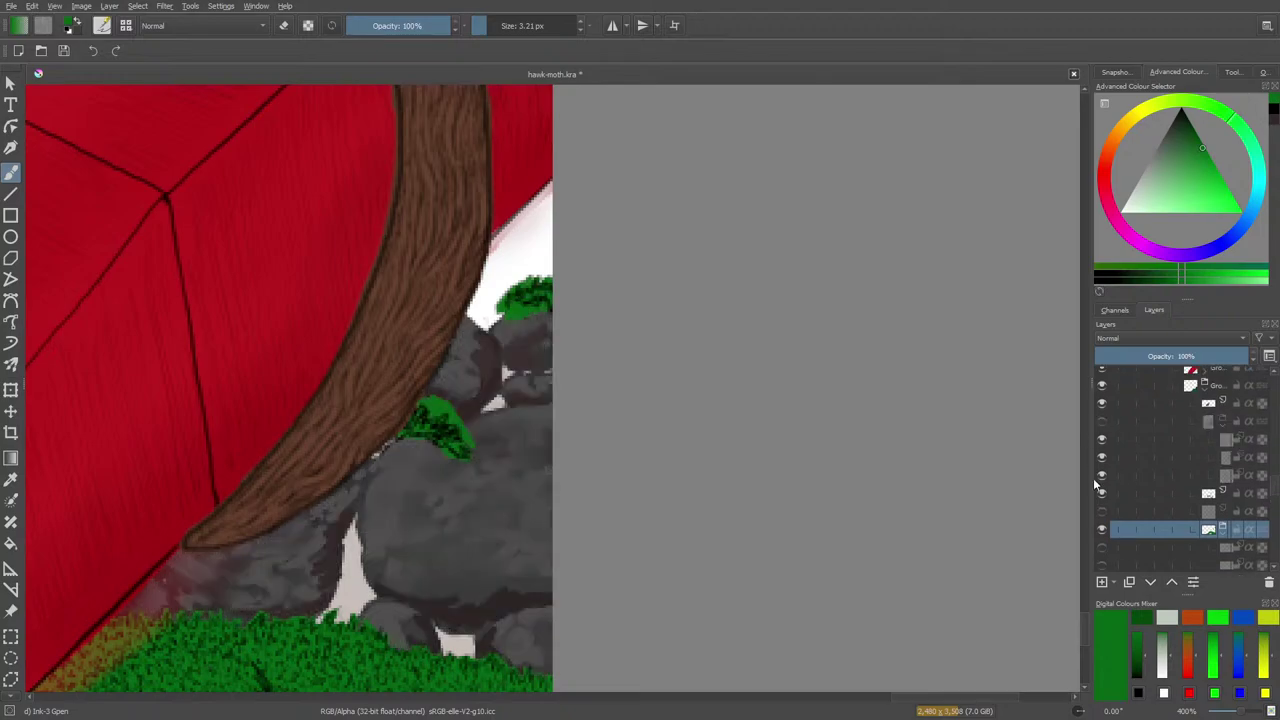
{"action": "left_click", "coordinate": [1101, 421]}
{"action": "left_click", "coordinate": [1229, 424]}
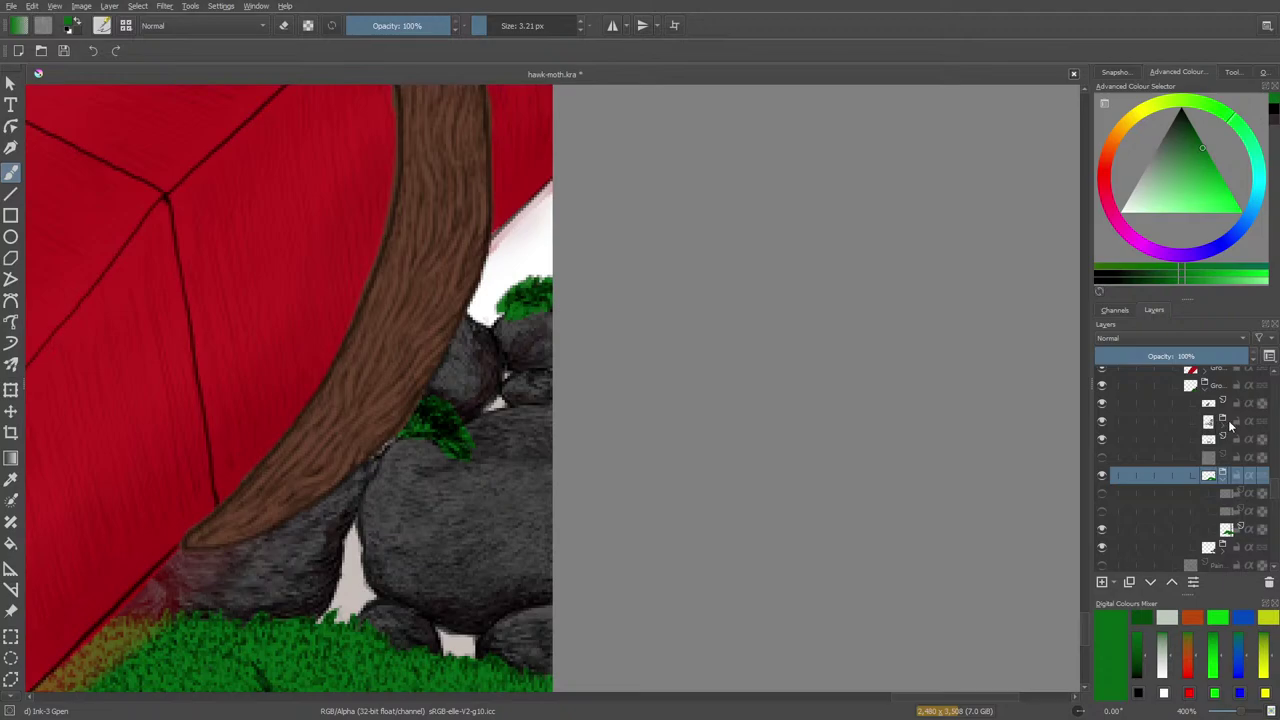
{"action": "left_click", "coordinate": [1221, 476]}
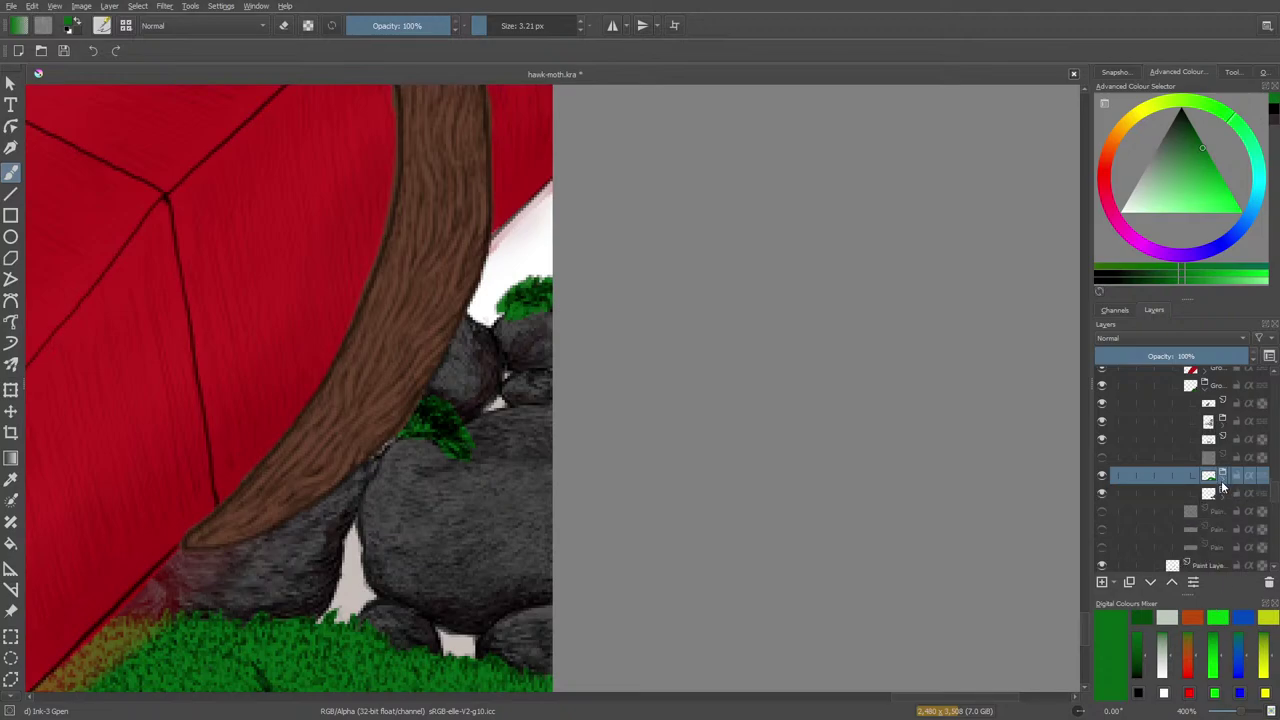
Try the grass colour group above the rocks' ink group, and return it beneath the grass ink layer
{"action": "left_click", "coordinate": [1176, 585]}
{"action": "left_click", "coordinate": [1176, 585]}
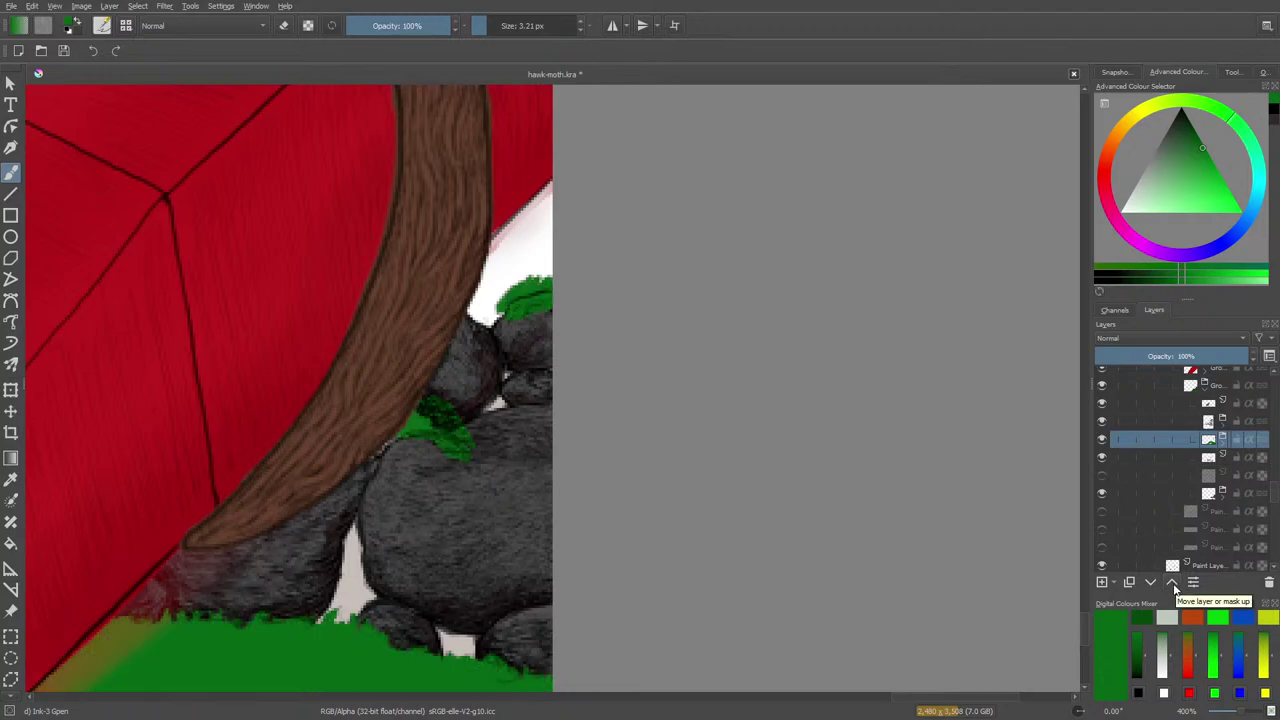
{"action": "left_click", "coordinate": [1176, 586]}
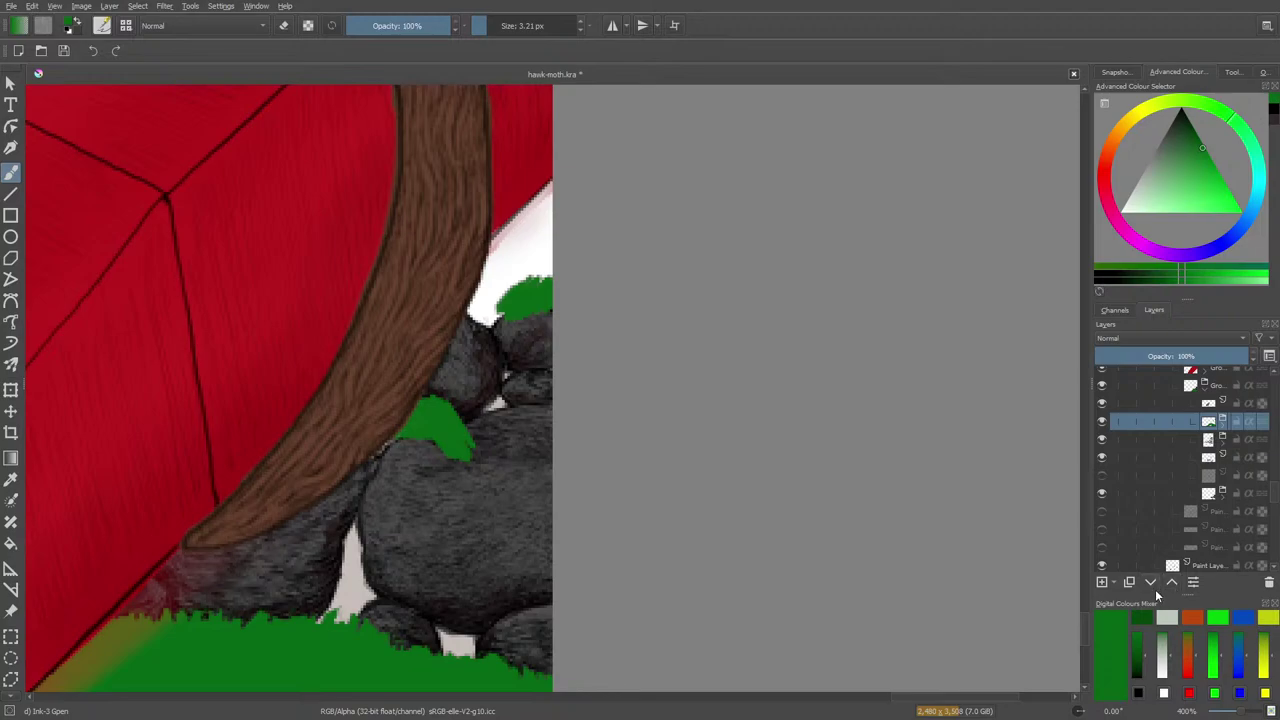
{"action": "left_click", "coordinate": [1156, 592]}
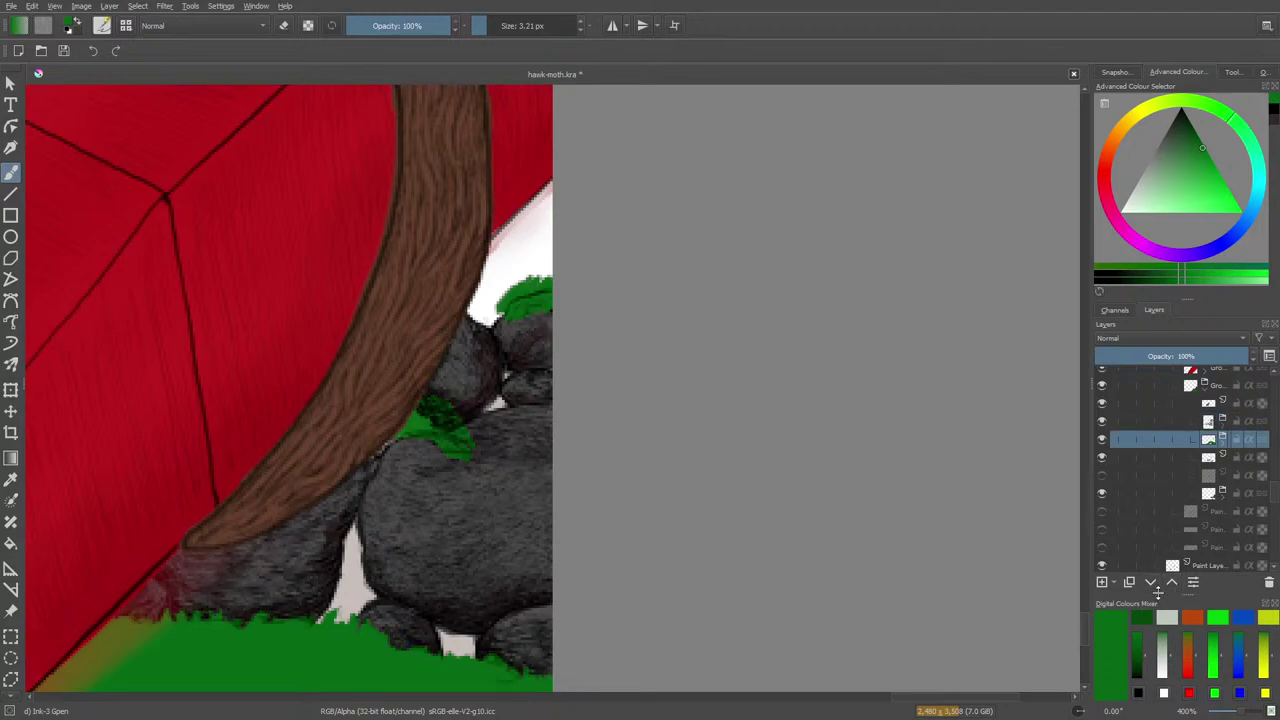
{"action": "left_click", "coordinate": [1156, 592]}
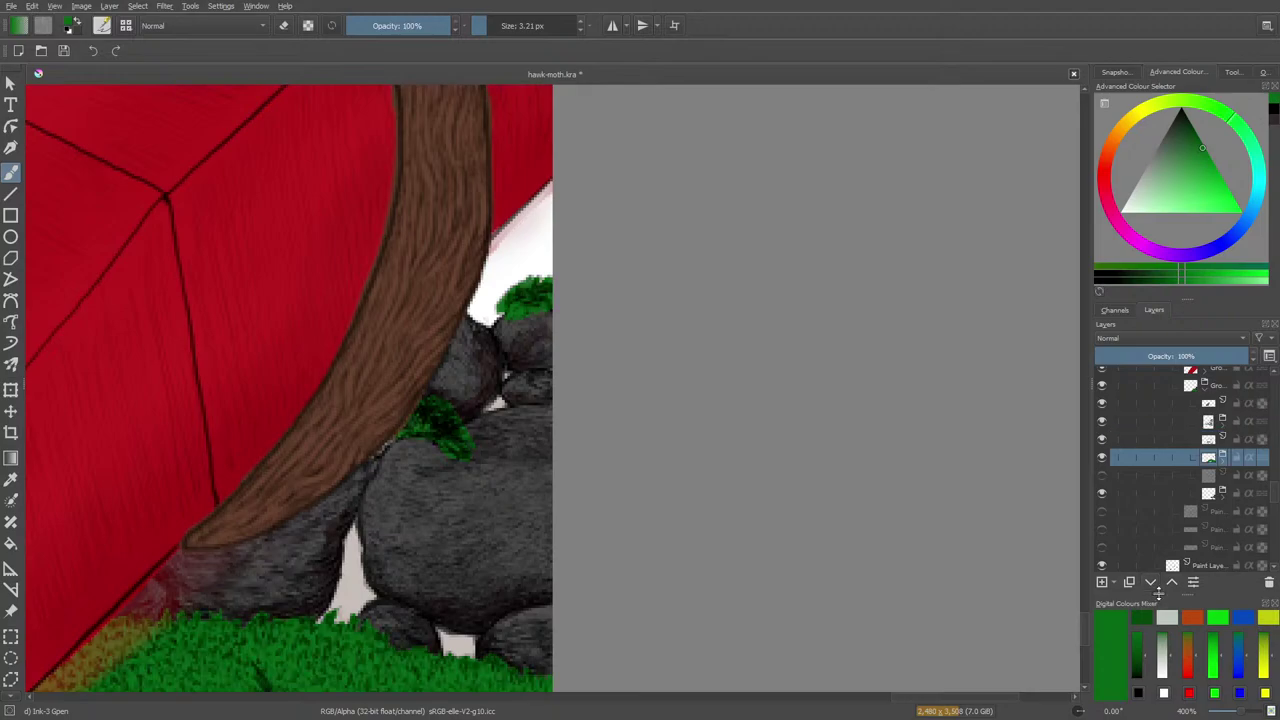
{"action": "key", "text": "ctrl+z"}
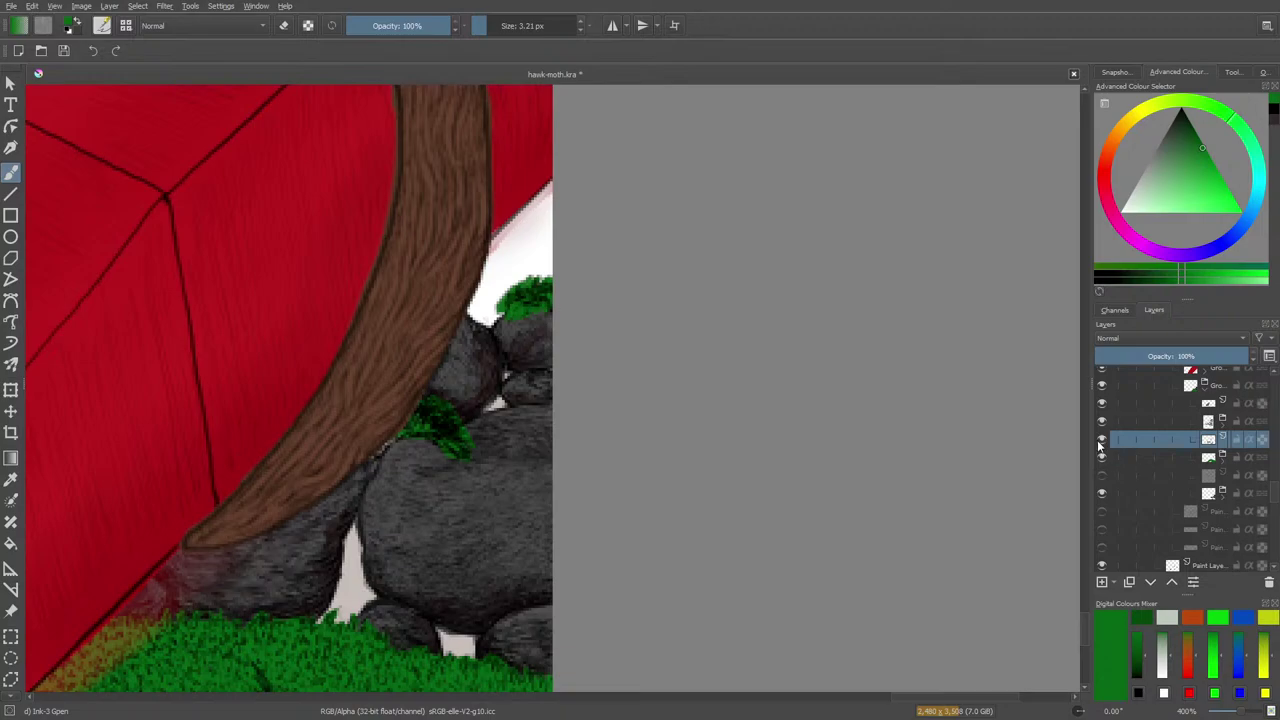
Compare the grass with its ink layer hidden and shown, and try that layer and the grass colour group above the rocks' ink group
{"action": "left_click", "coordinate": [1101, 440]}
{"action": "left_click", "coordinate": [1101, 440]}
{"action": "left_click", "coordinate": [1101, 440]}
{"action": "left_click", "coordinate": [1101, 440]}
{"action": "left_click", "coordinate": [1173, 584]}
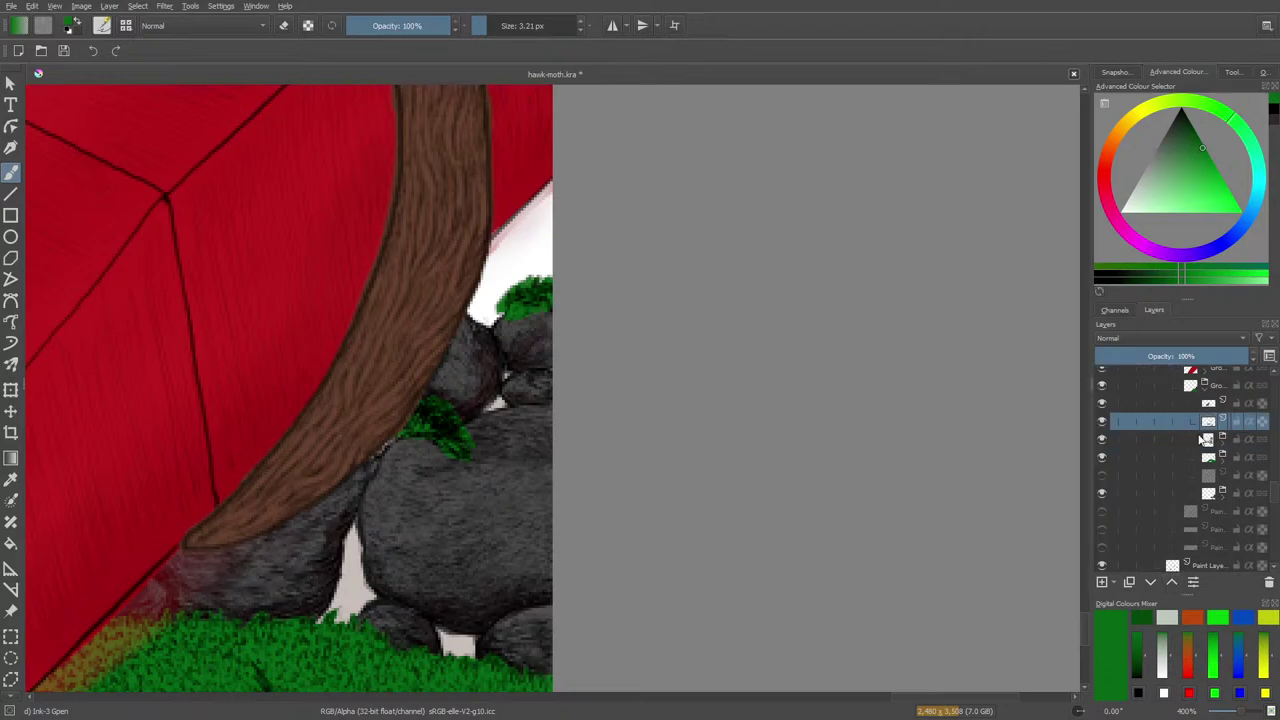
{"action": "left_click", "coordinate": [1172, 585]}
{"action": "left_click", "coordinate": [1172, 585]}
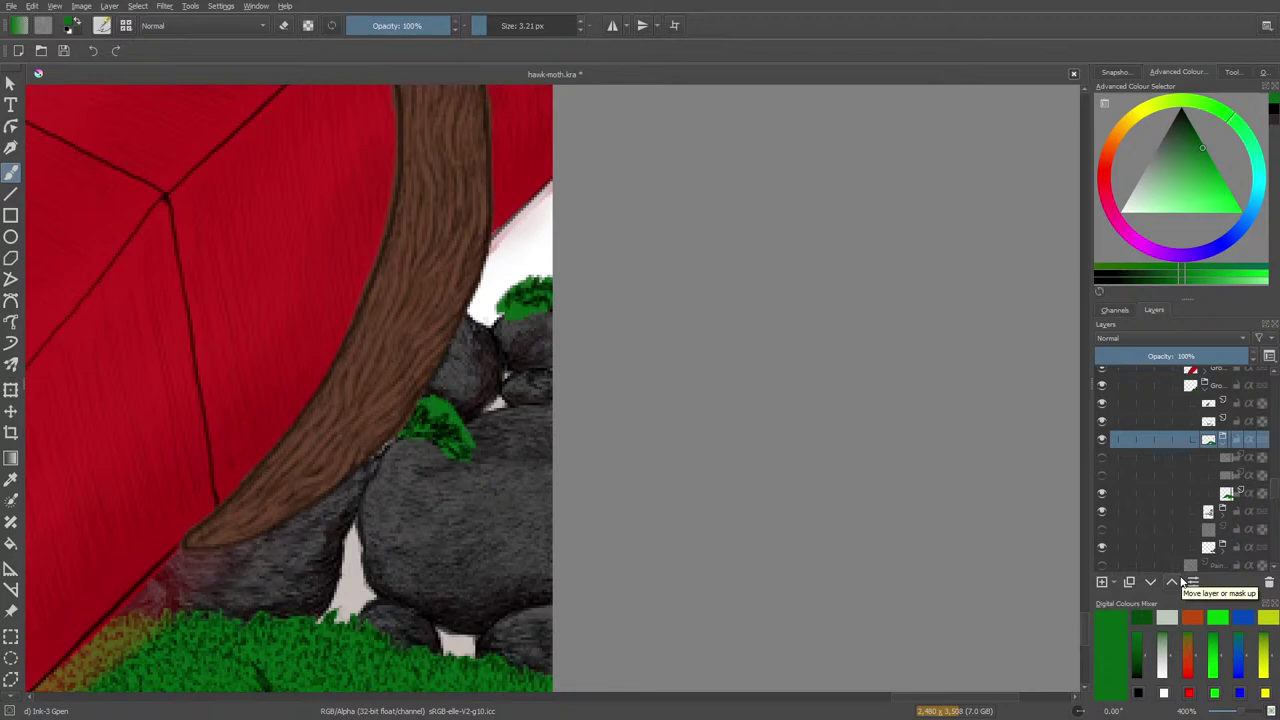
{"action": "left_click", "coordinate": [1216, 444]}
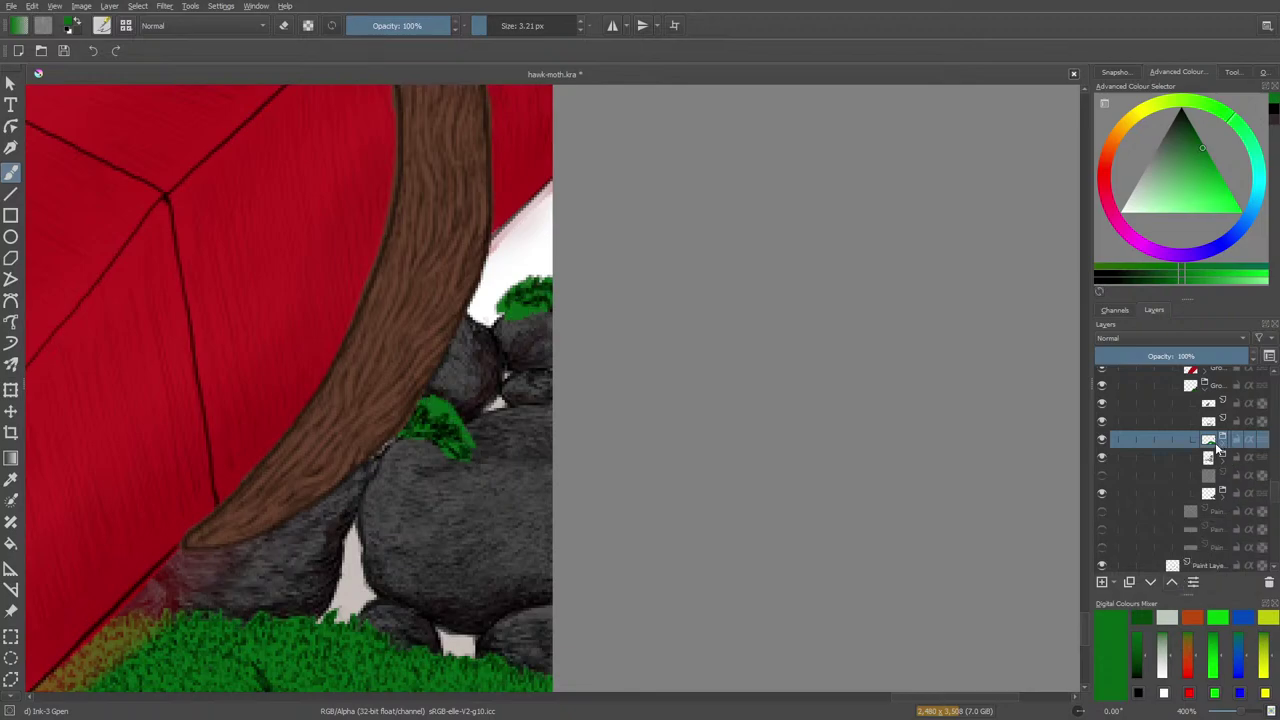
Try erasing the base rock colour around the crevice tuft, and undo the erasing and the preceding layer moves
{"action": "left_click", "coordinate": [1214, 496]}
{"action": "left_click", "coordinate": [1225, 548]}
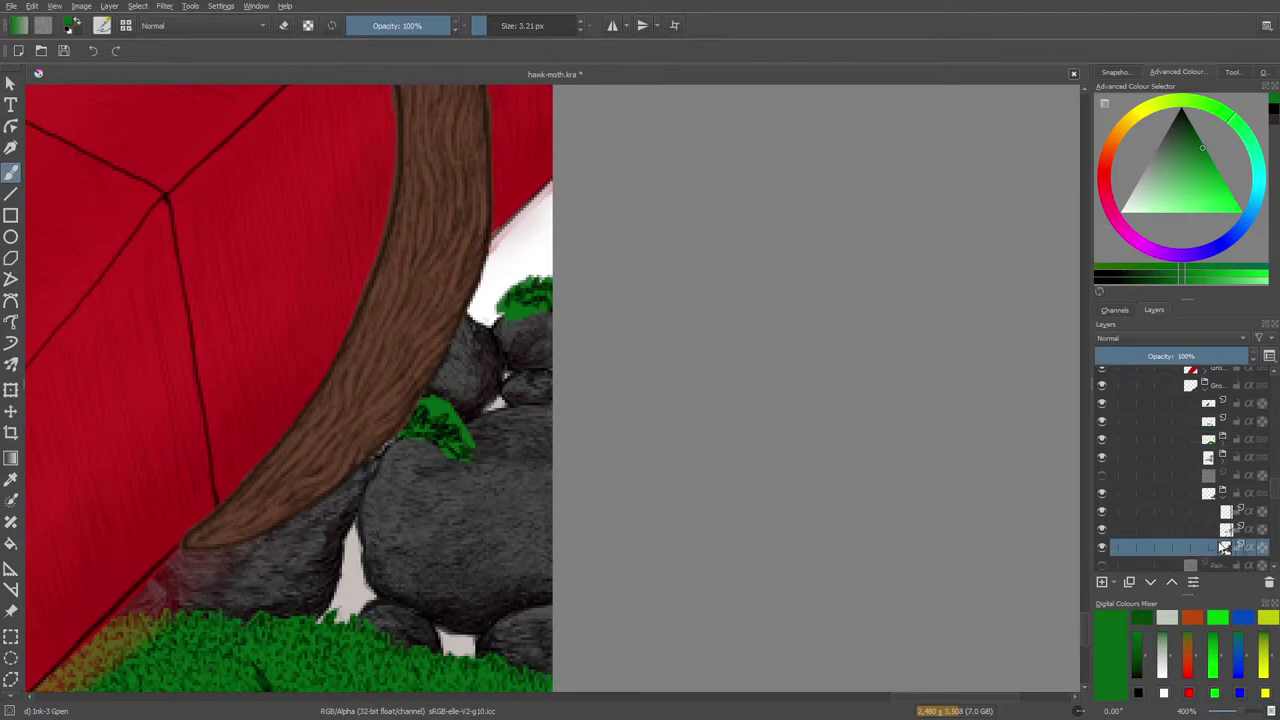
{"action": "key", "text": "e"}
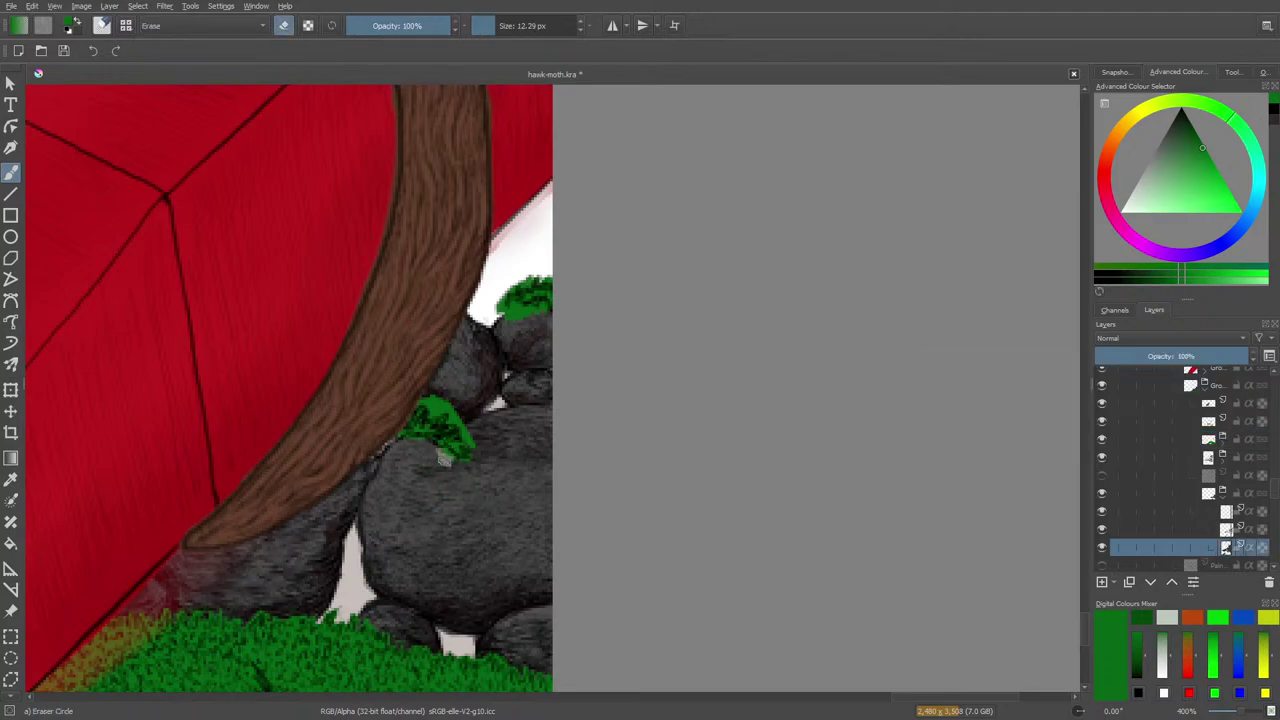
{"action": "mouse_move", "coordinate": [440, 457]}
{"action": "left_mouse_down"}
{"action": "mouse_move", "coordinate": [470, 472]}
{"action": "mouse_move", "coordinate": [472, 440]}
{"action": "mouse_move", "coordinate": [453, 415]}
{"action": "left_mouse_up"}
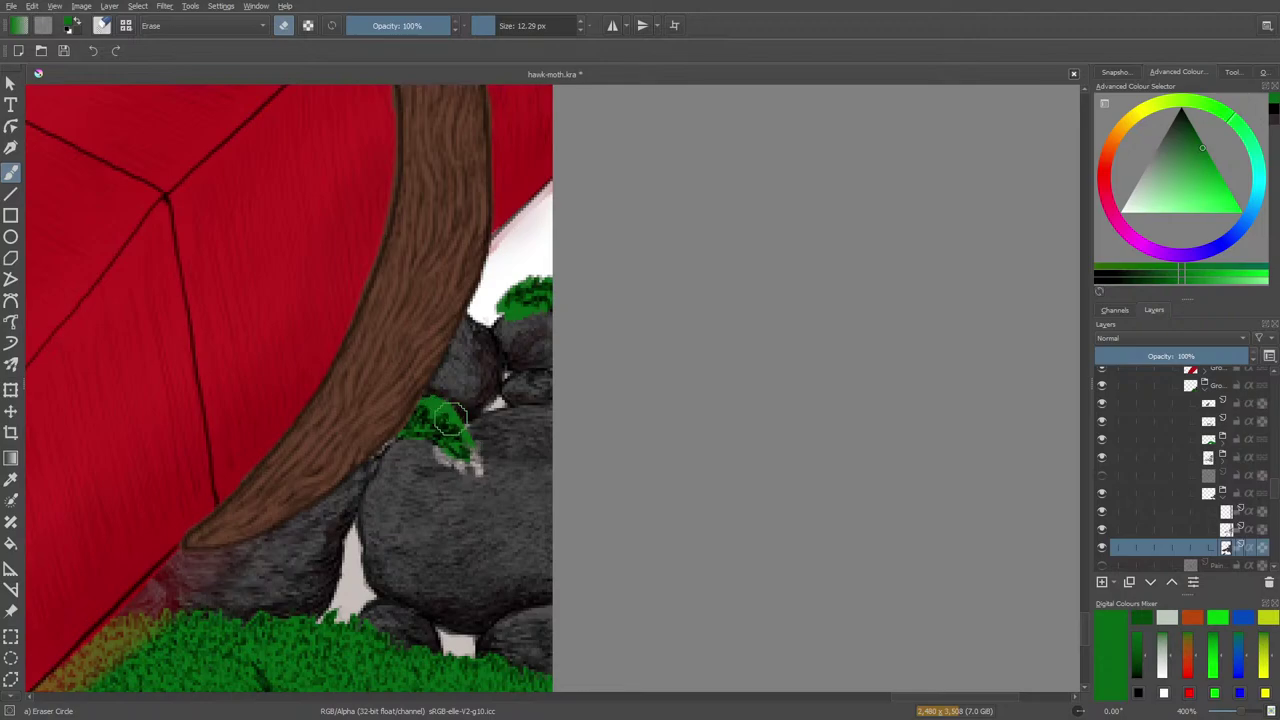
{"action": "key", "text": "ctrl+z"}
{"action": "key", "text": "ctrl+z"}
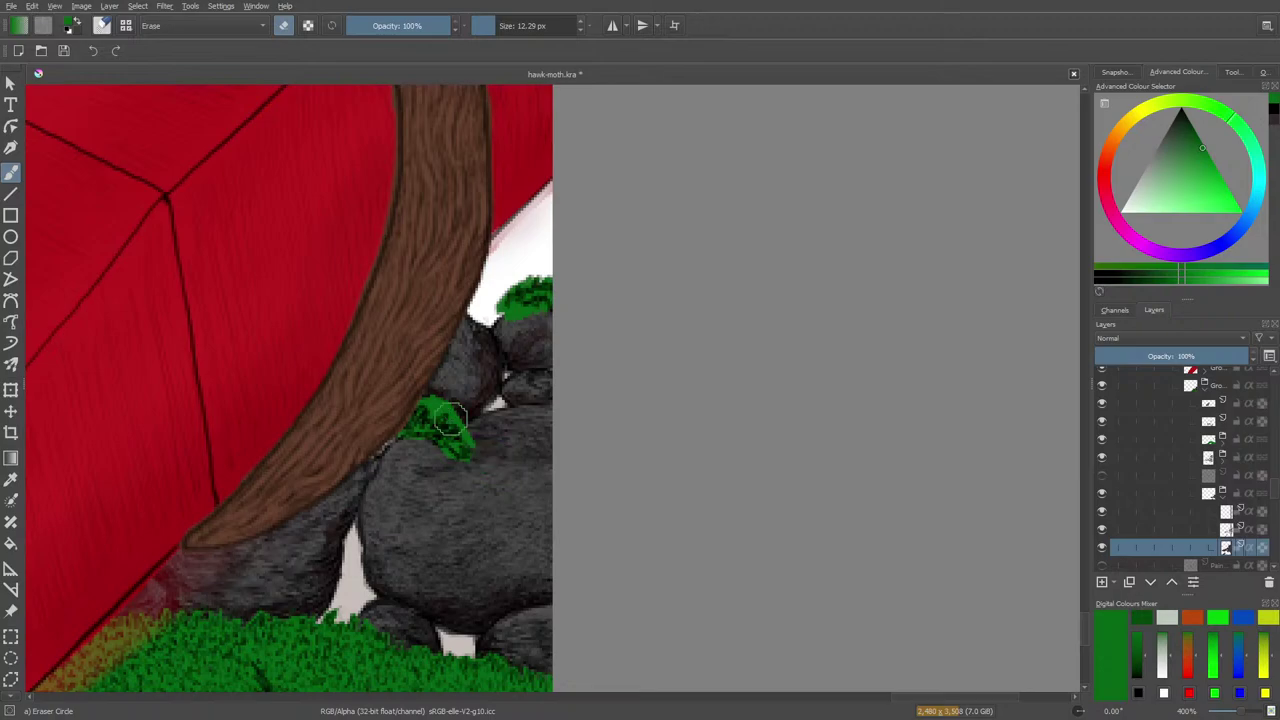
{"action": "left_click", "coordinate": [449, 420]}
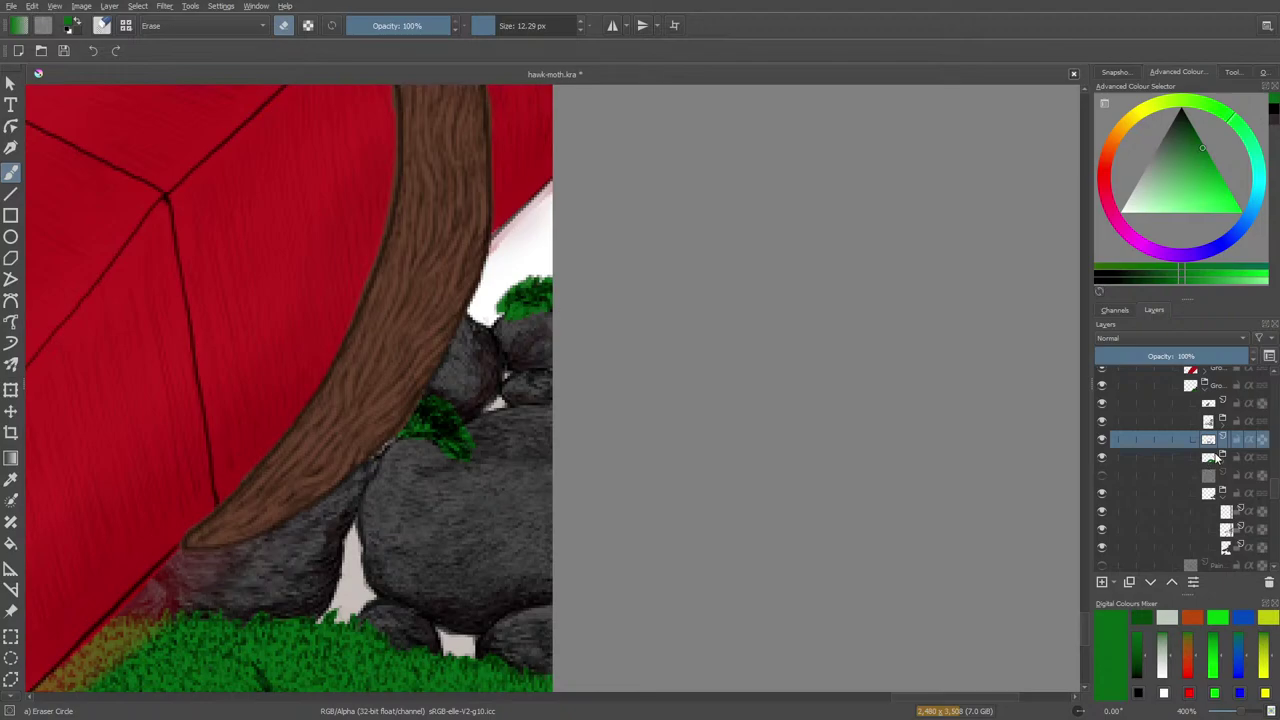
Trim the crevice tuft's green on the base grass colour layer with the 12.29 px eraser, and hide the rocks' colour group
{"action": "left_click_drag", "start_coordinate": [1208, 457], "coordinate": [1226, 506]}
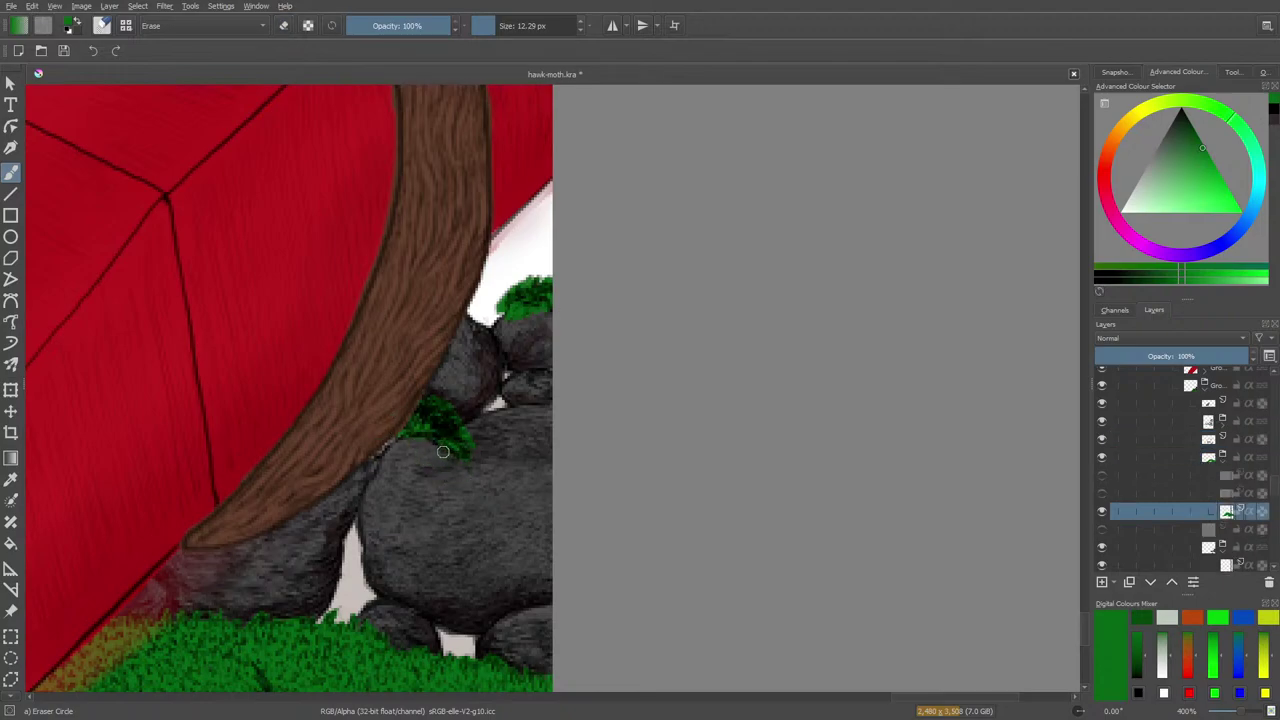
{"action": "mouse_move", "coordinate": [435, 396]}
{"action": "left_mouse_down"}
{"action": "mouse_move", "coordinate": [423, 414]}
{"action": "mouse_move", "coordinate": [414, 400]}
{"action": "mouse_move", "coordinate": [432, 442]}
{"action": "left_mouse_up"}
{"action": "left_click", "coordinate": [1101, 547]}
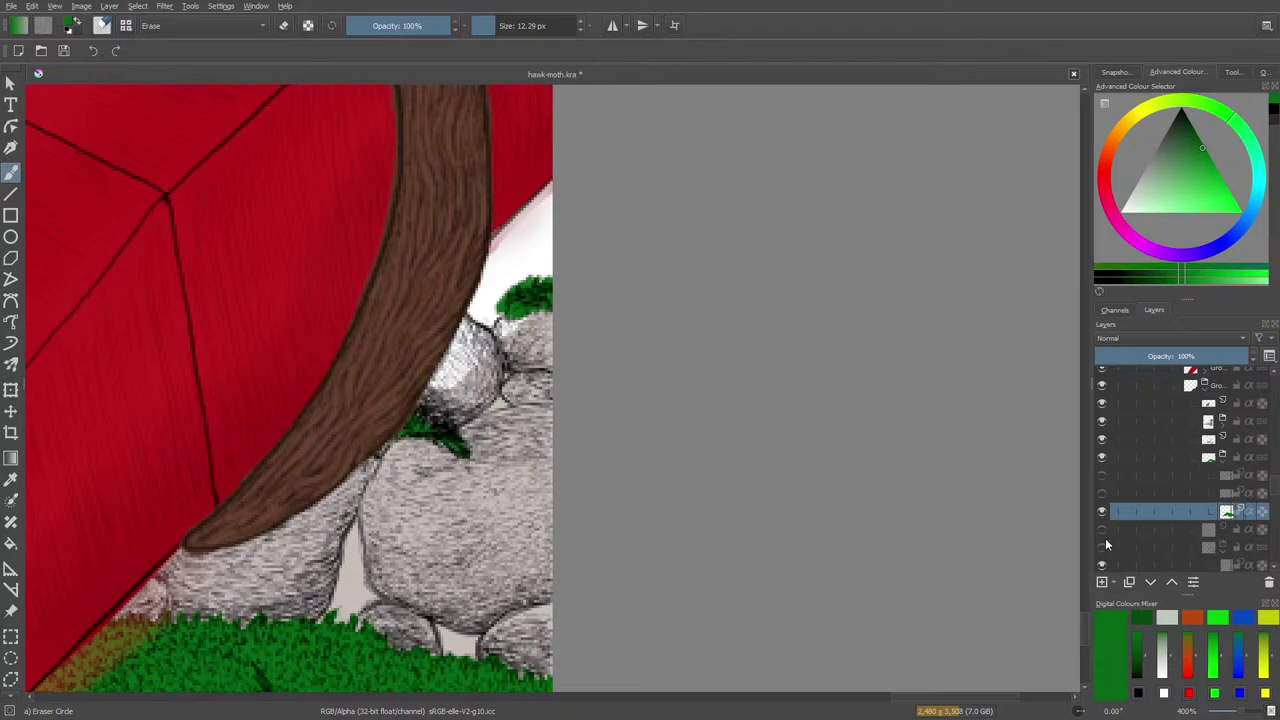
Return to the 3.21 px pen and fill in the crevice tuft's green along the brown branch's edge
{"action": "mouse_move", "coordinate": [1106, 544]}
{"action": "key", "text": "/"}
{"action": "mouse_move", "coordinate": [430, 405]}
{"action": "left_mouse_down"}
{"action": "mouse_move", "coordinate": [420, 418]}
{"action": "mouse_move", "coordinate": [455, 440]}
{"action": "mouse_move", "coordinate": [424, 388]}
{"action": "left_mouse_up"}
{"action": "left_click_drag", "start_coordinate": [372, 456], "coordinate": [379, 474]}
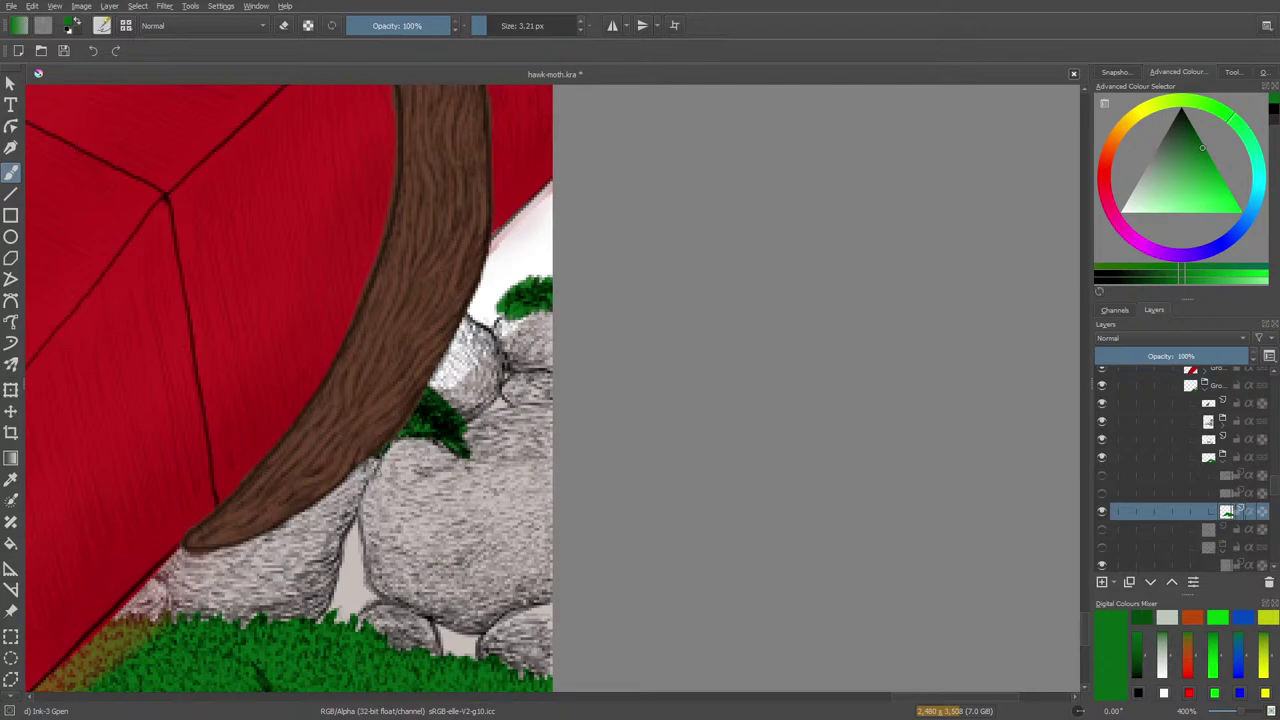
Check the grass ink by hiding and showing its layer, and reopen the grass colour group
{"action": "left_click", "coordinate": [1219, 457]}
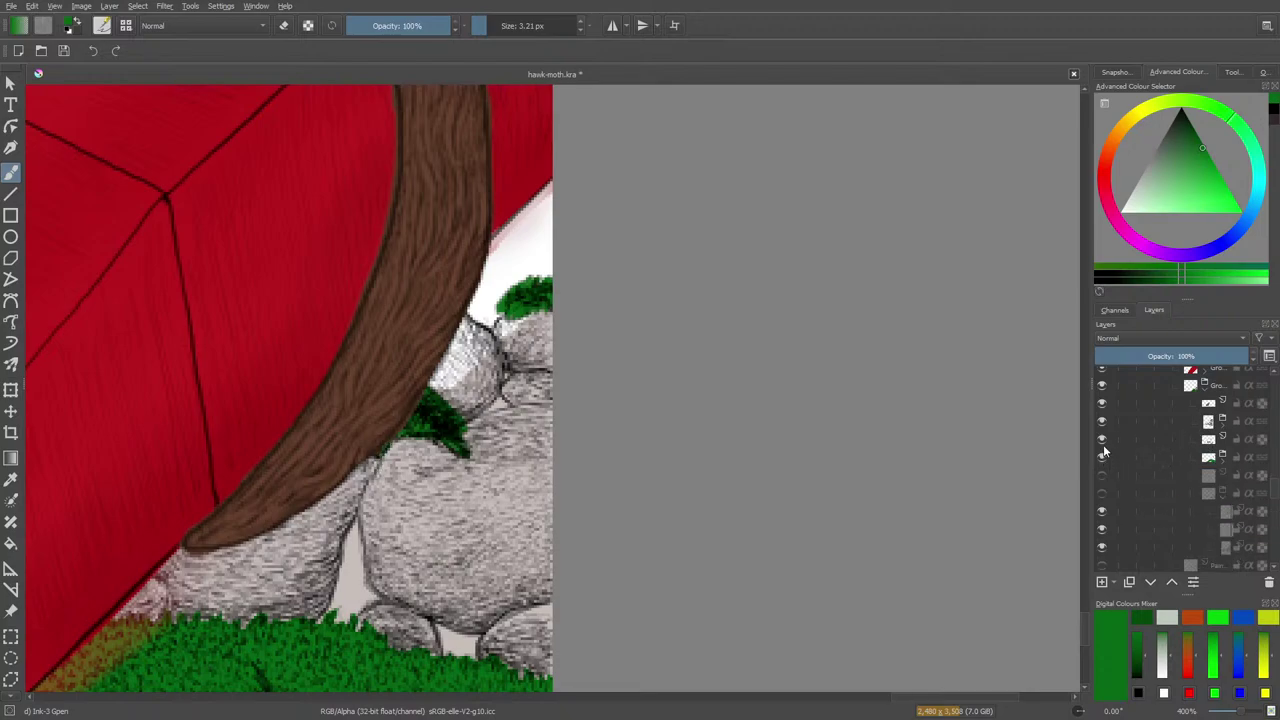
{"action": "left_click", "coordinate": [1208, 443]}
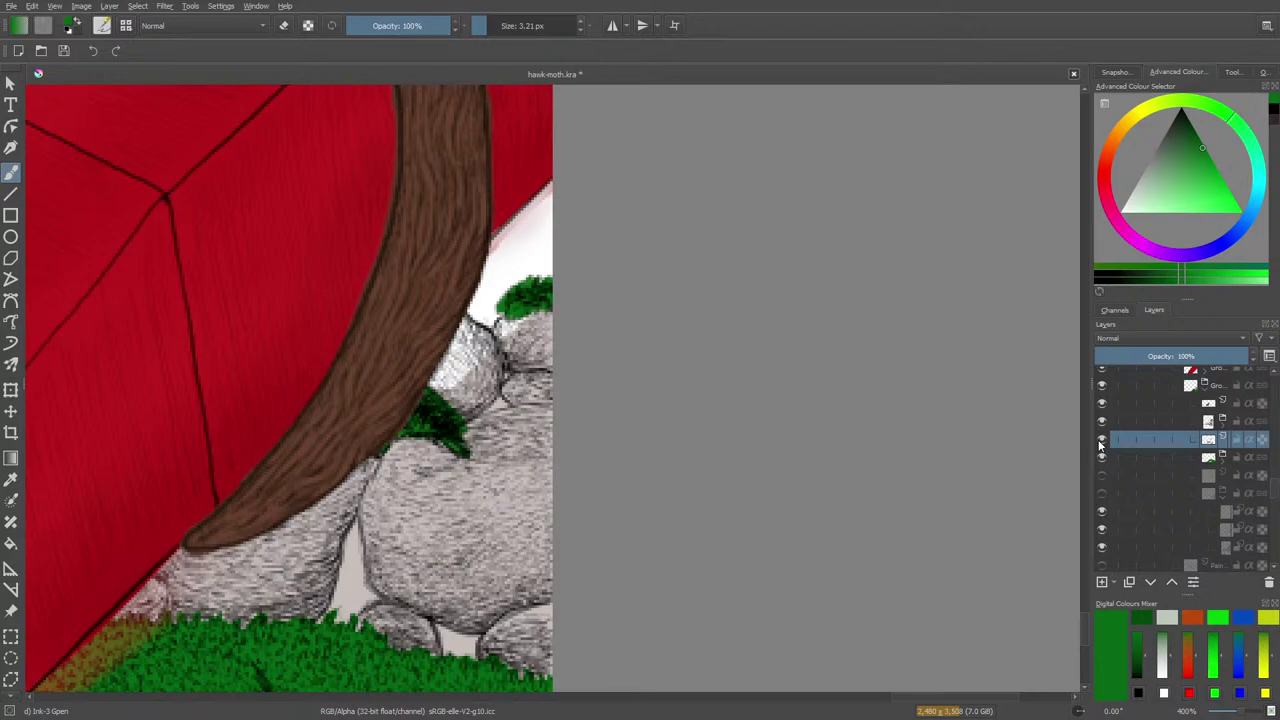
{"action": "left_click", "coordinate": [1101, 440]}
{"action": "left_click", "coordinate": [1101, 440]}
{"action": "left_click", "coordinate": [1216, 458]}
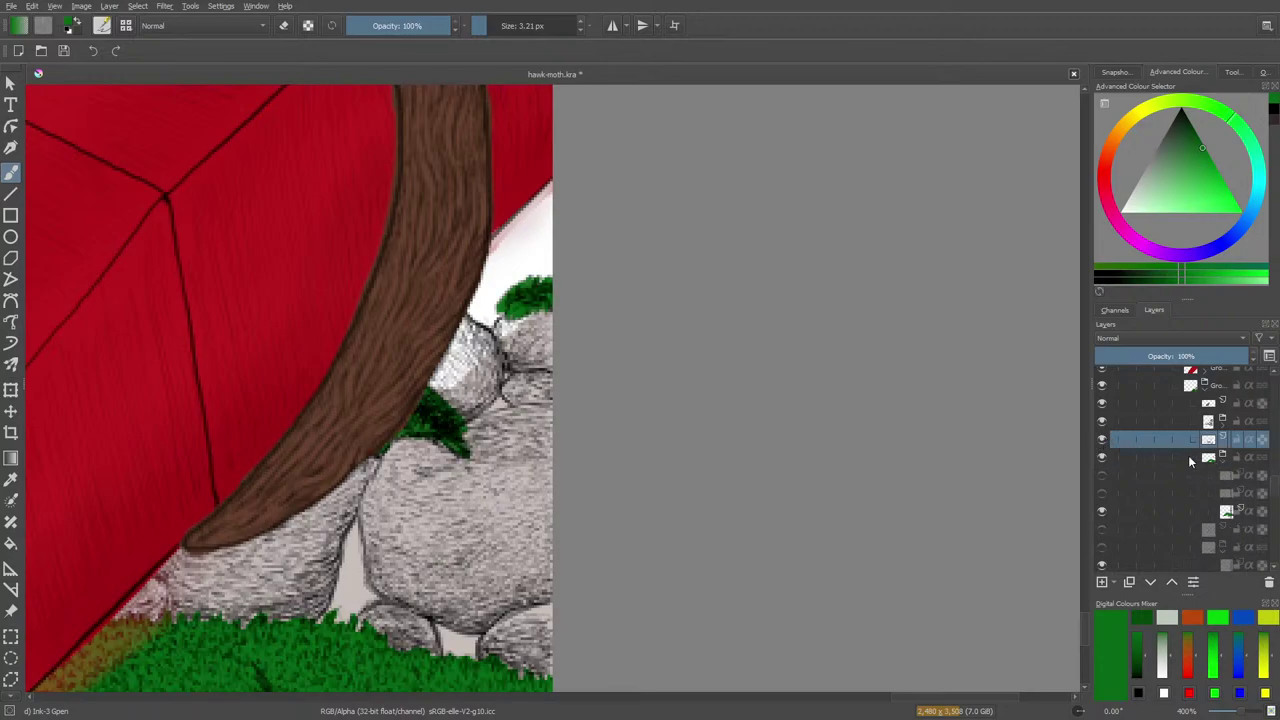
Move the grass ink layer down into the grass colour group, and check the rocks' ink group by hiding and showing it
{"action": "left_click", "coordinate": [1150, 582]}
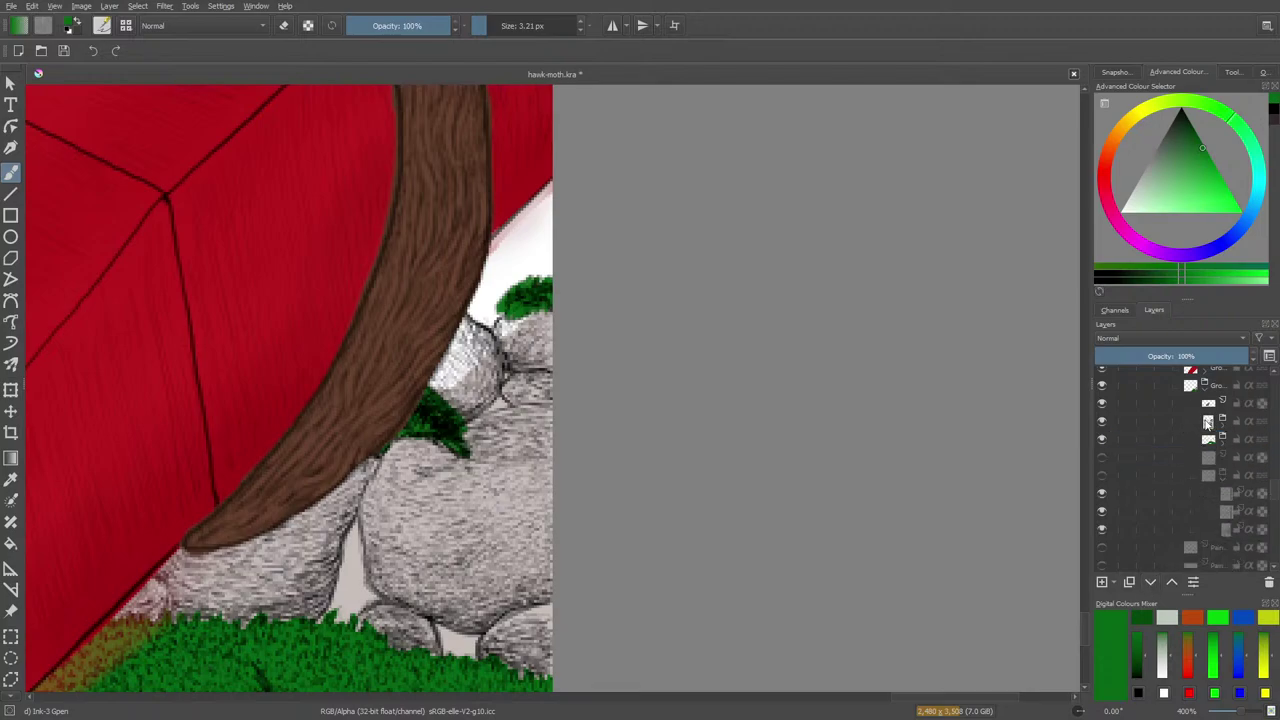
{"action": "left_click", "coordinate": [1205, 424]}
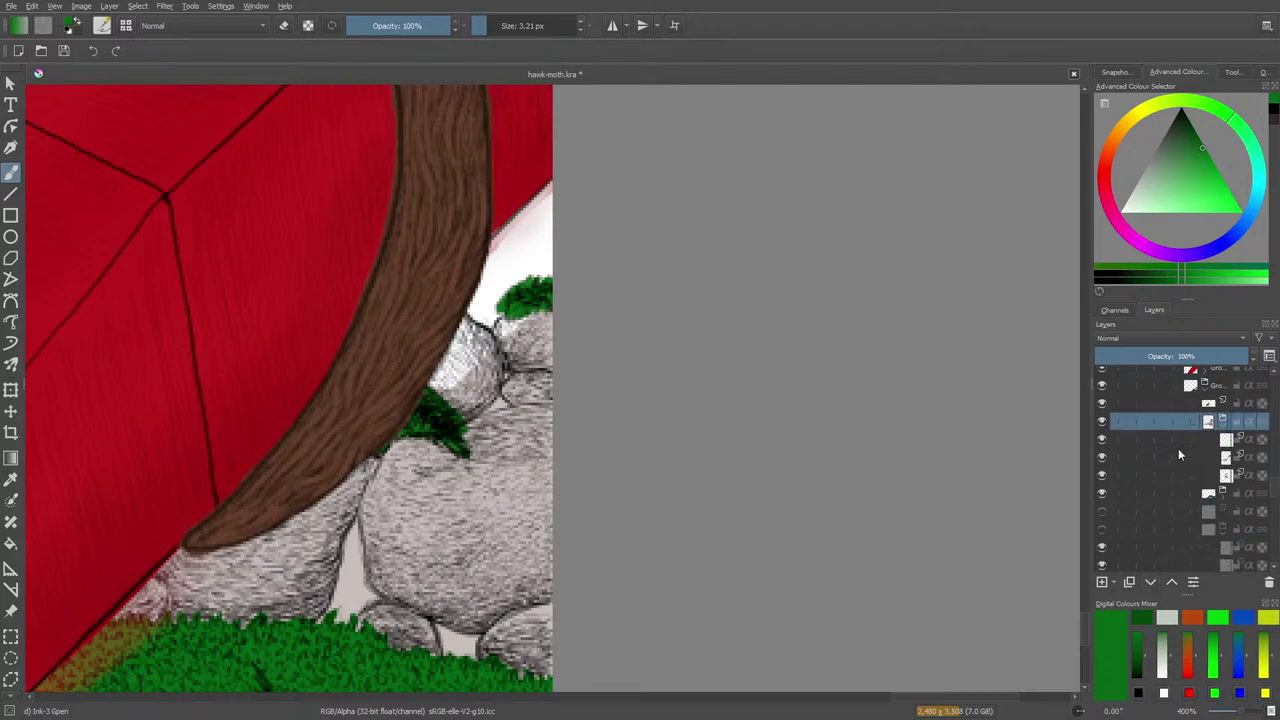
{"action": "left_click", "coordinate": [1102, 422]}
{"action": "left_click", "coordinate": [1102, 422]}
{"action": "left_click", "coordinate": [1221, 421]}
Turn the rocks' colour group back on
{"action": "scroll", "coordinate": [1276, 507], "scroll_direction": "down", "scroll_amount": 5}
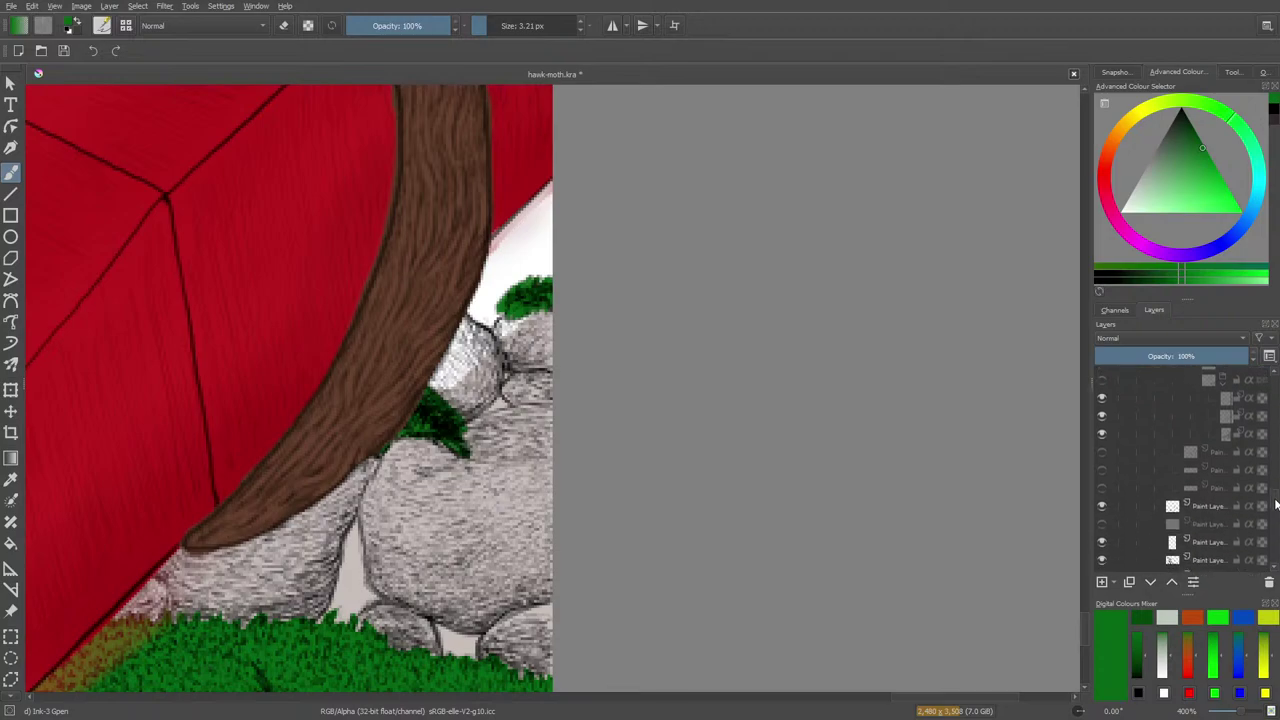
{"action": "scroll", "coordinate": [1275, 515], "scroll_direction": "up", "scroll_amount": 5}
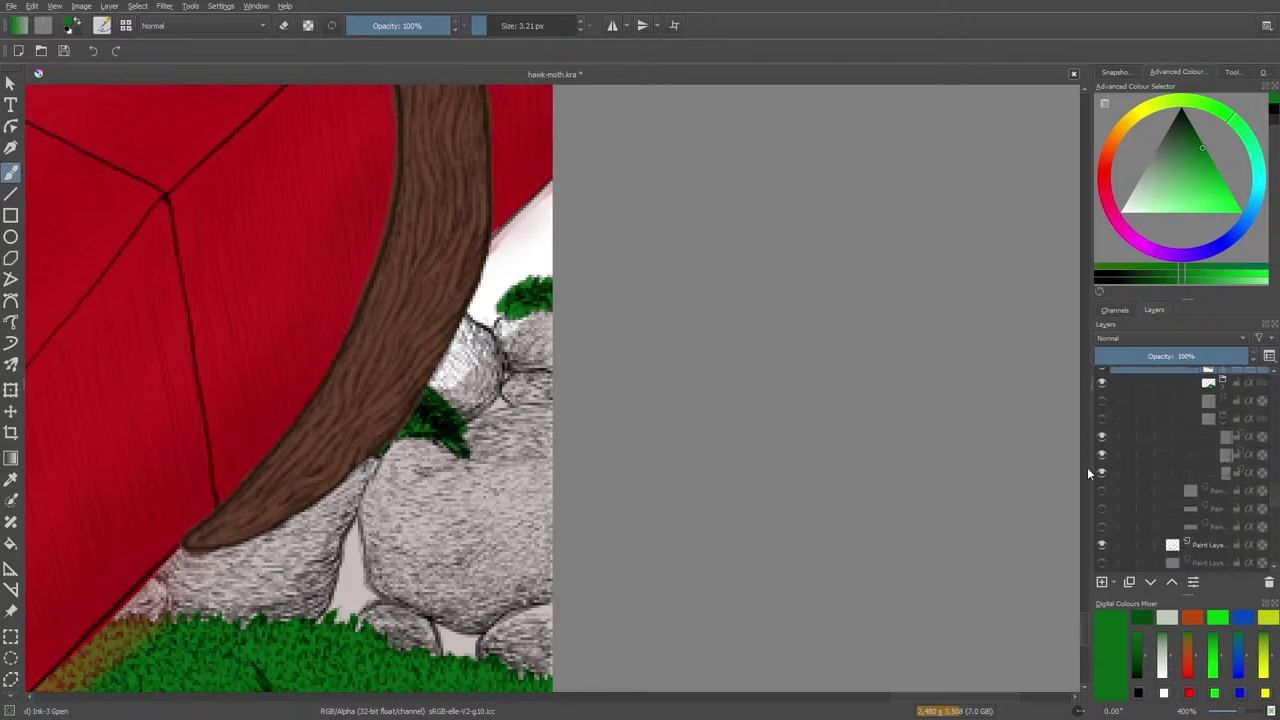
{"action": "left_click", "coordinate": [1102, 419]}
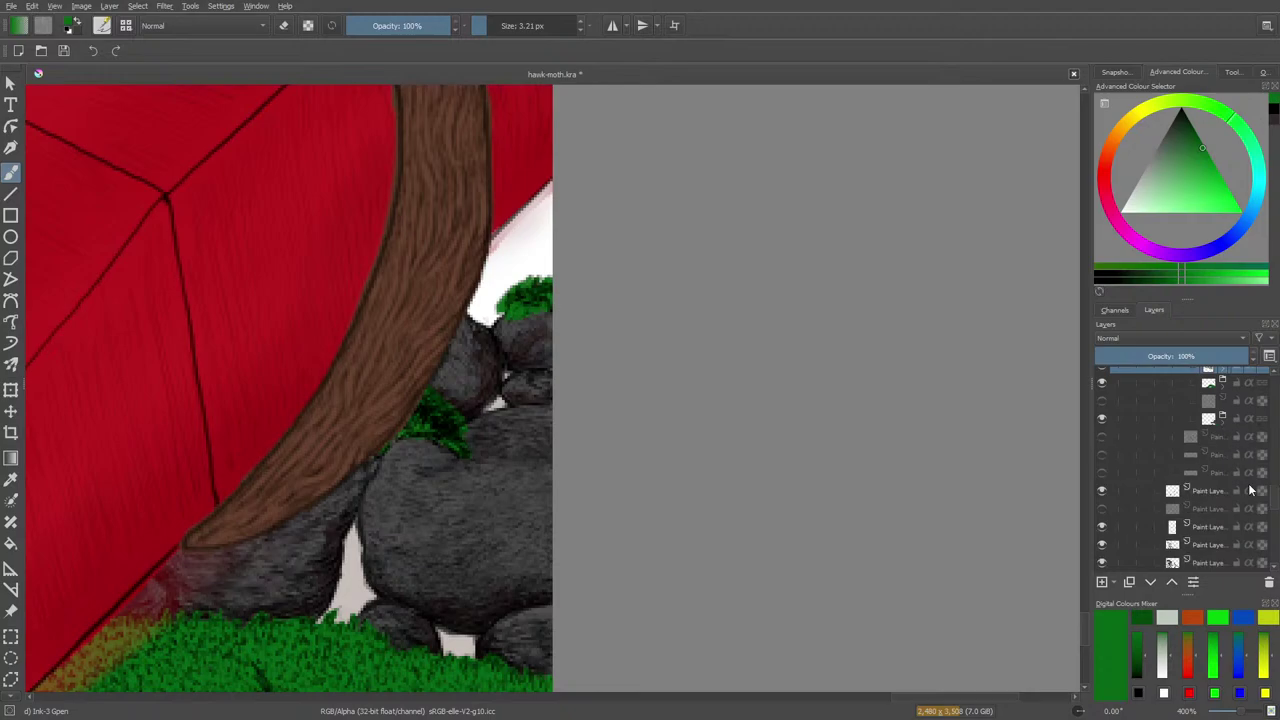
Move the rocks' colour group up past the hidden layer and the grass group into the rocks' ink group
{"action": "scroll", "coordinate": [1258, 492], "scroll_direction": "up", "scroll_amount": 2}
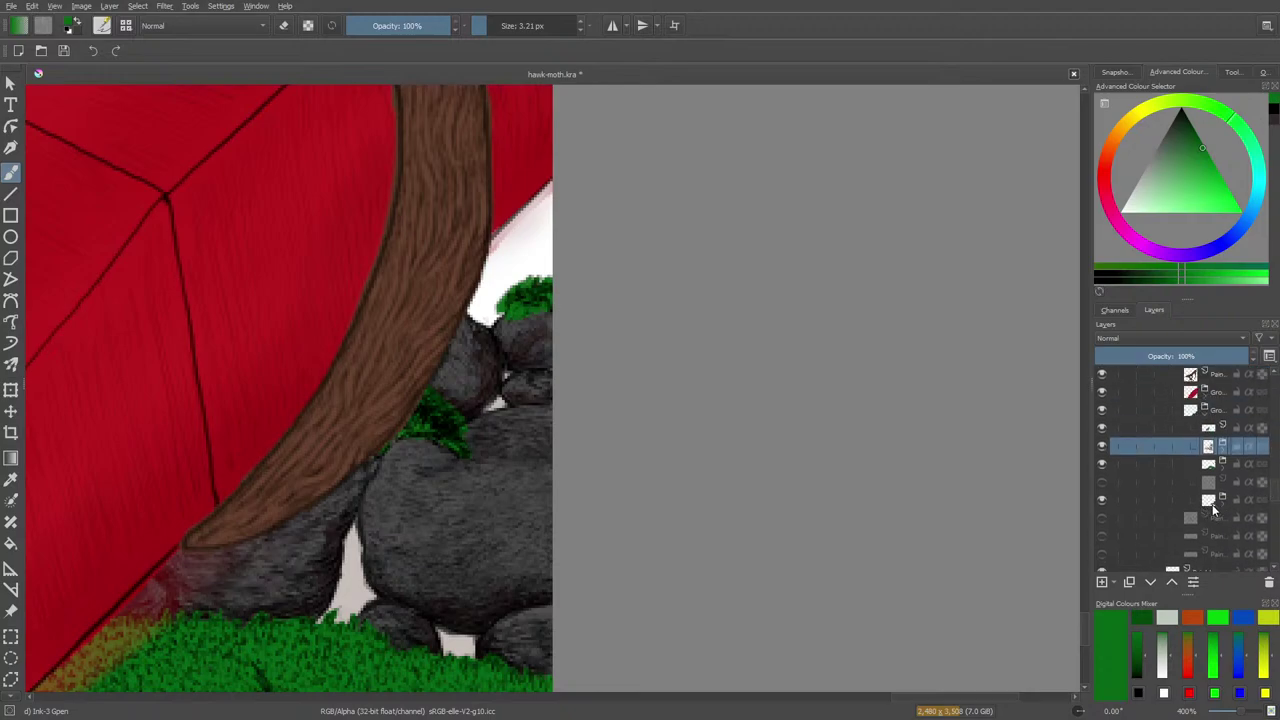
{"action": "left_click", "coordinate": [1212, 504]}
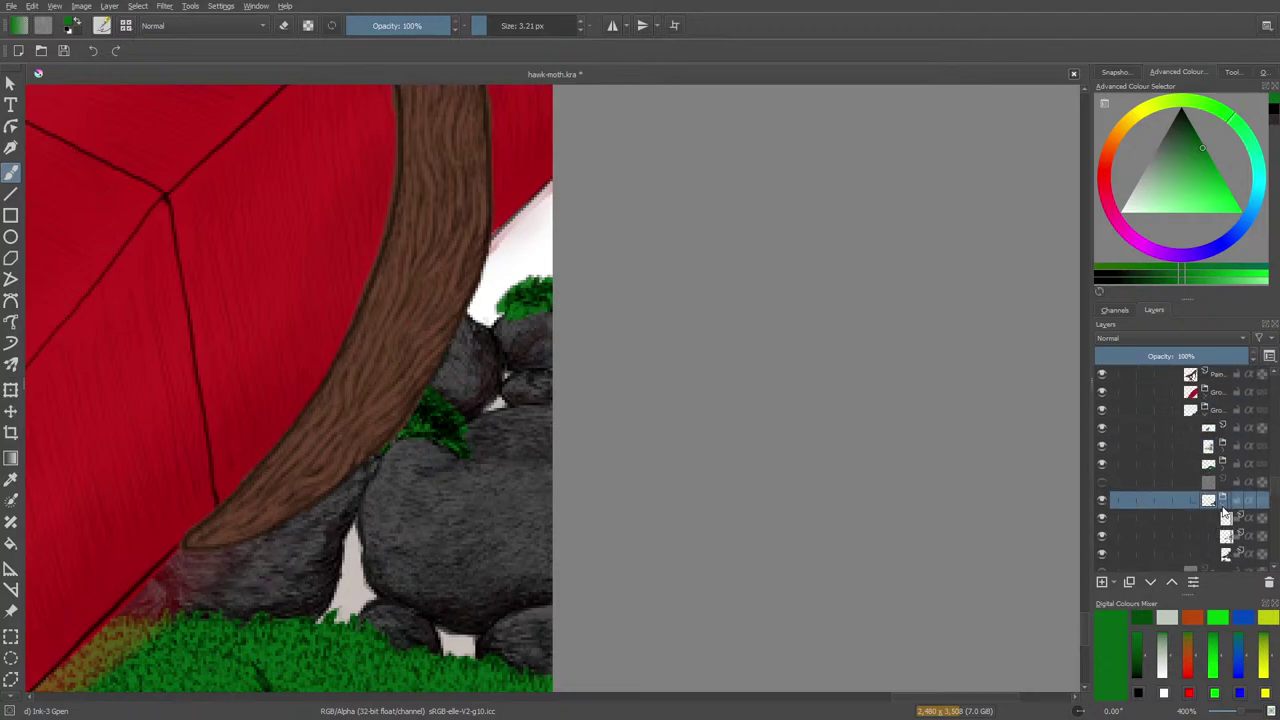
{"action": "left_click", "coordinate": [1220, 500]}
{"action": "left_click", "coordinate": [1221, 447]}
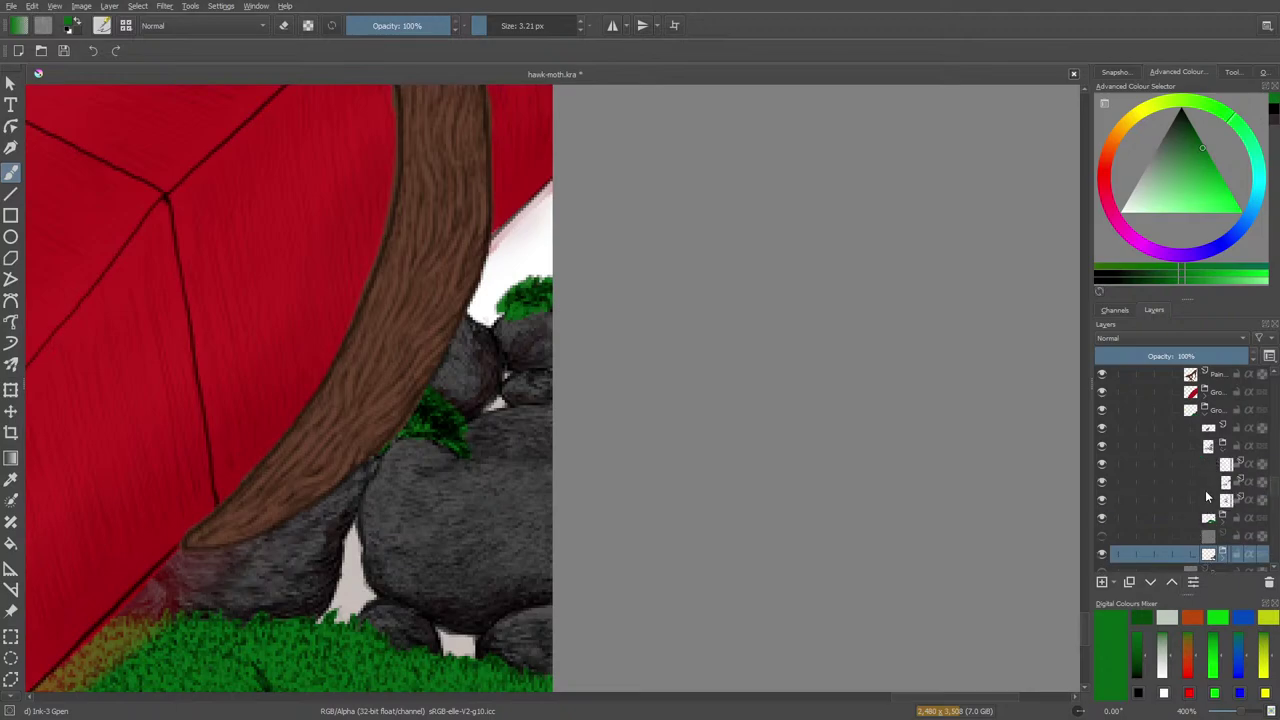
{"action": "left_click", "coordinate": [1172, 582]}
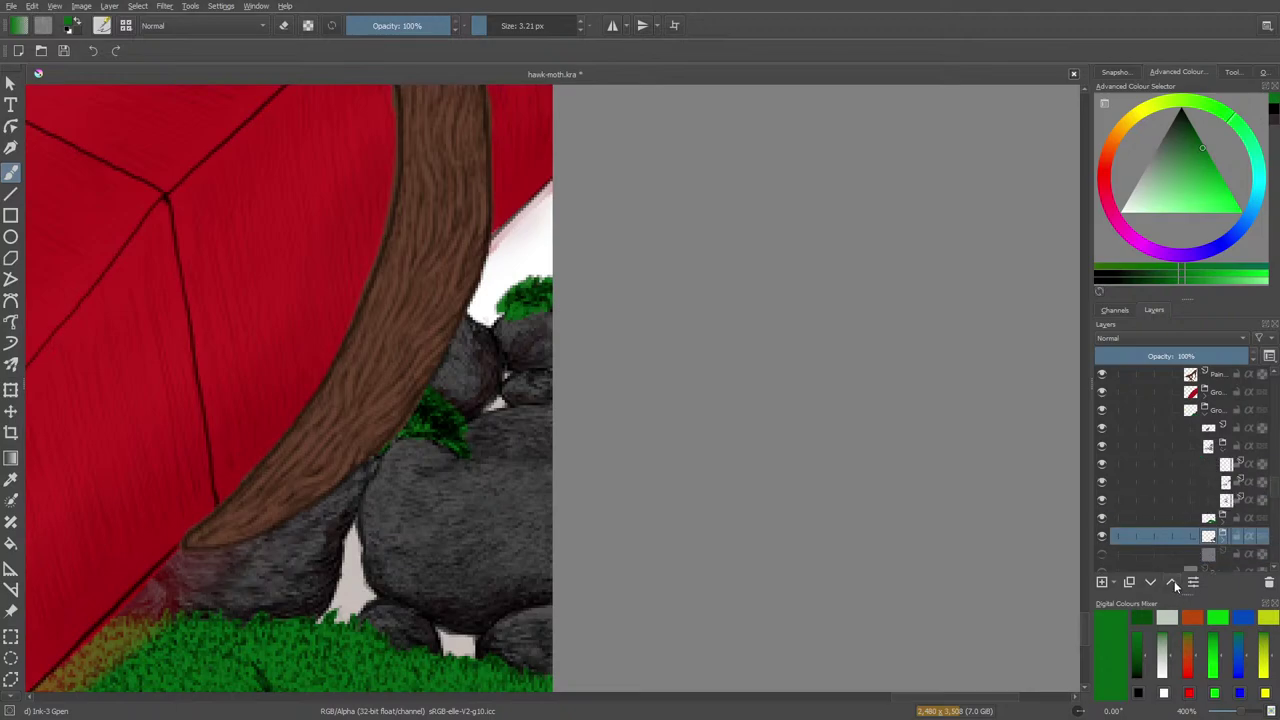
{"action": "left_click", "coordinate": [1174, 582]}
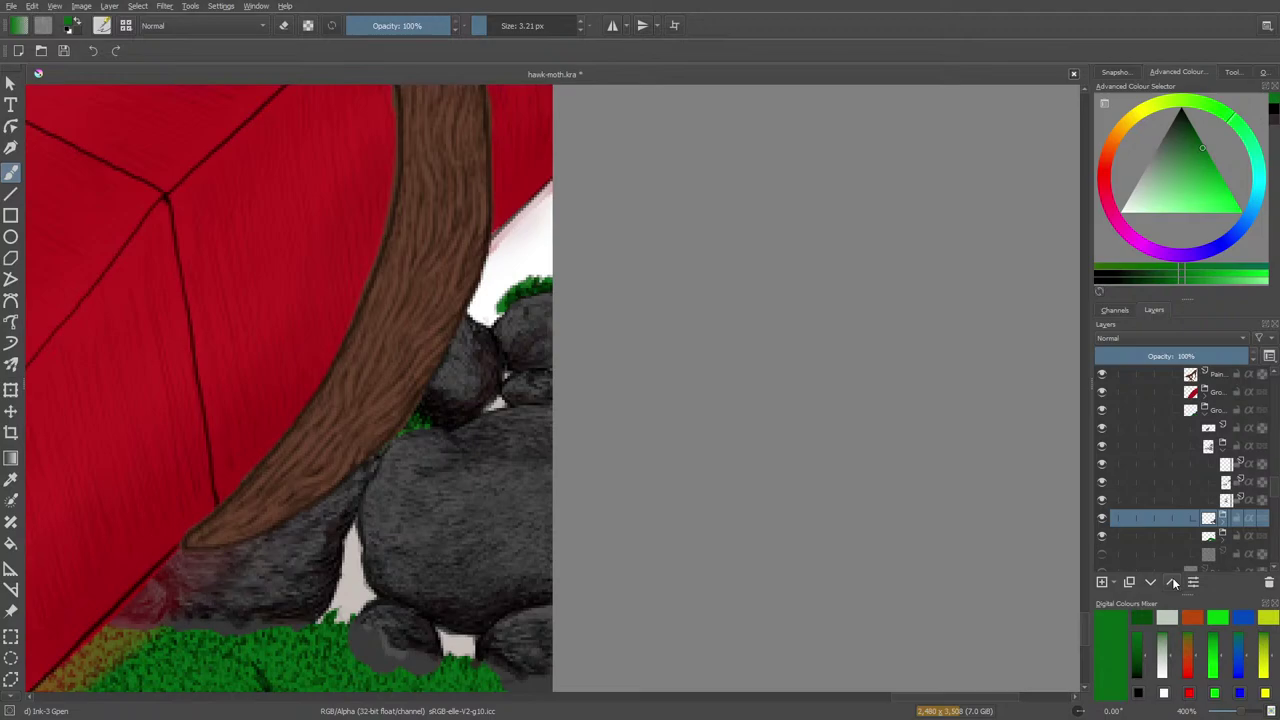
{"action": "left_click", "coordinate": [1222, 447]}
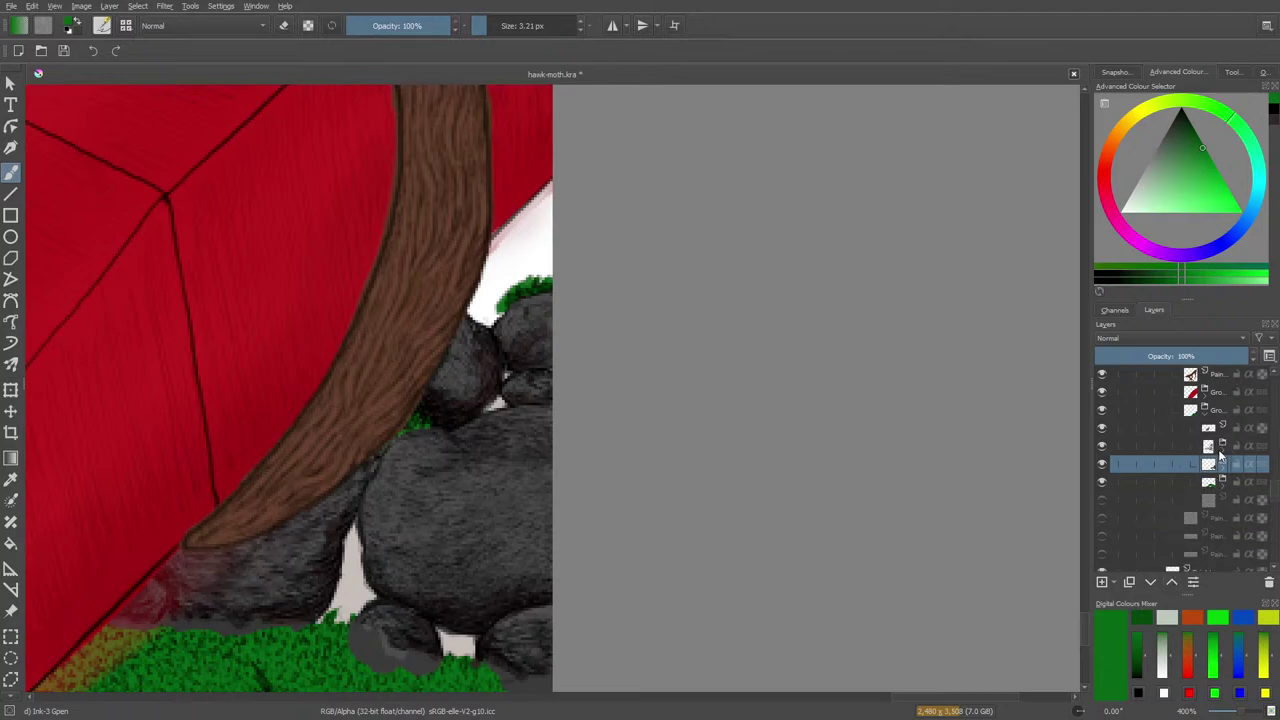
{"action": "left_click", "coordinate": [1223, 450]}
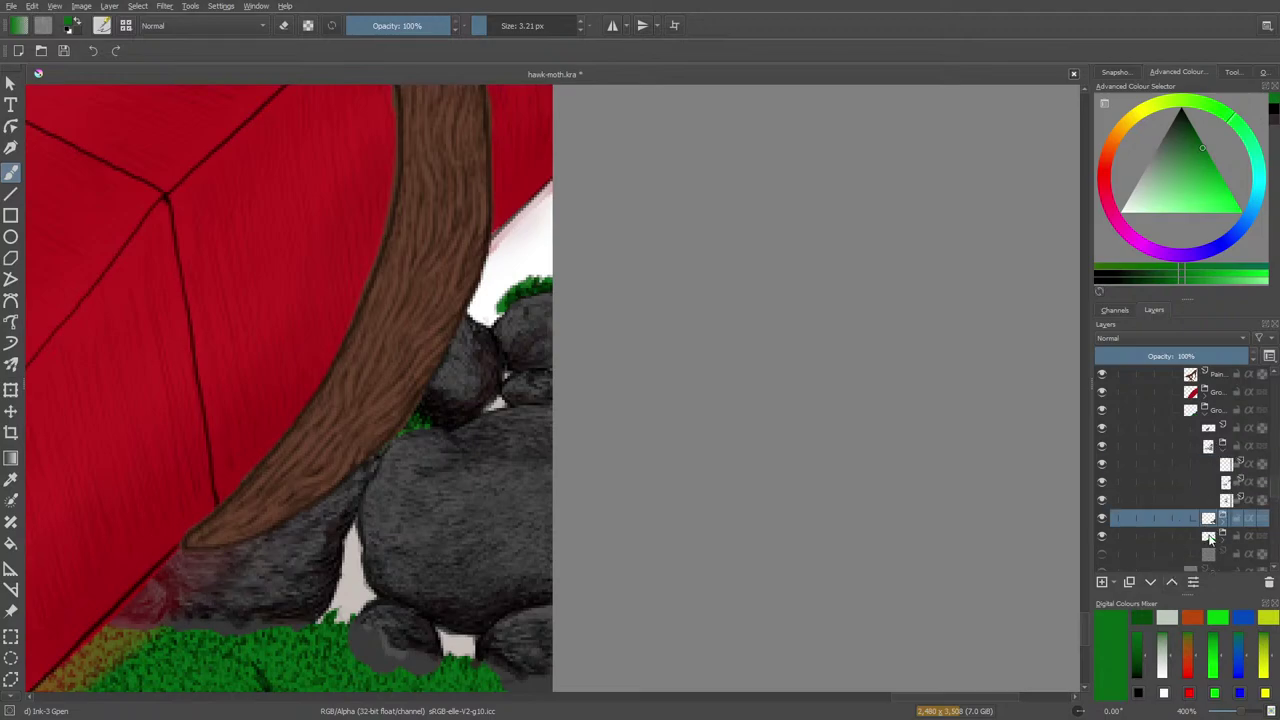
{"action": "left_click", "coordinate": [1172, 589]}
Collapse the rocks and grass groups, and move the grass group above the rocks group
{"action": "left_click", "coordinate": [1222, 449]}
{"action": "left_click", "coordinate": [1223, 450]}
{"action": "left_click", "coordinate": [1223, 450]}
{"action": "left_click", "coordinate": [1222, 463]}
{"action": "left_click", "coordinate": [1212, 466]}
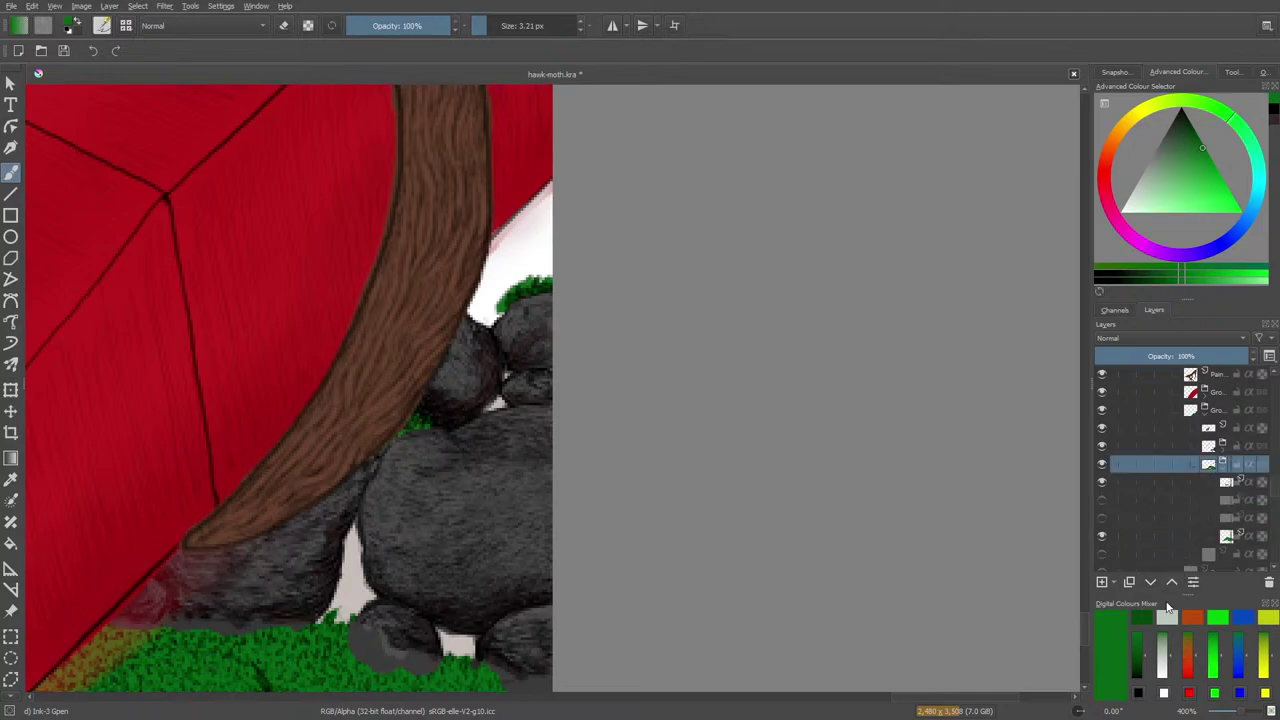
{"action": "left_click", "coordinate": [1222, 464]}
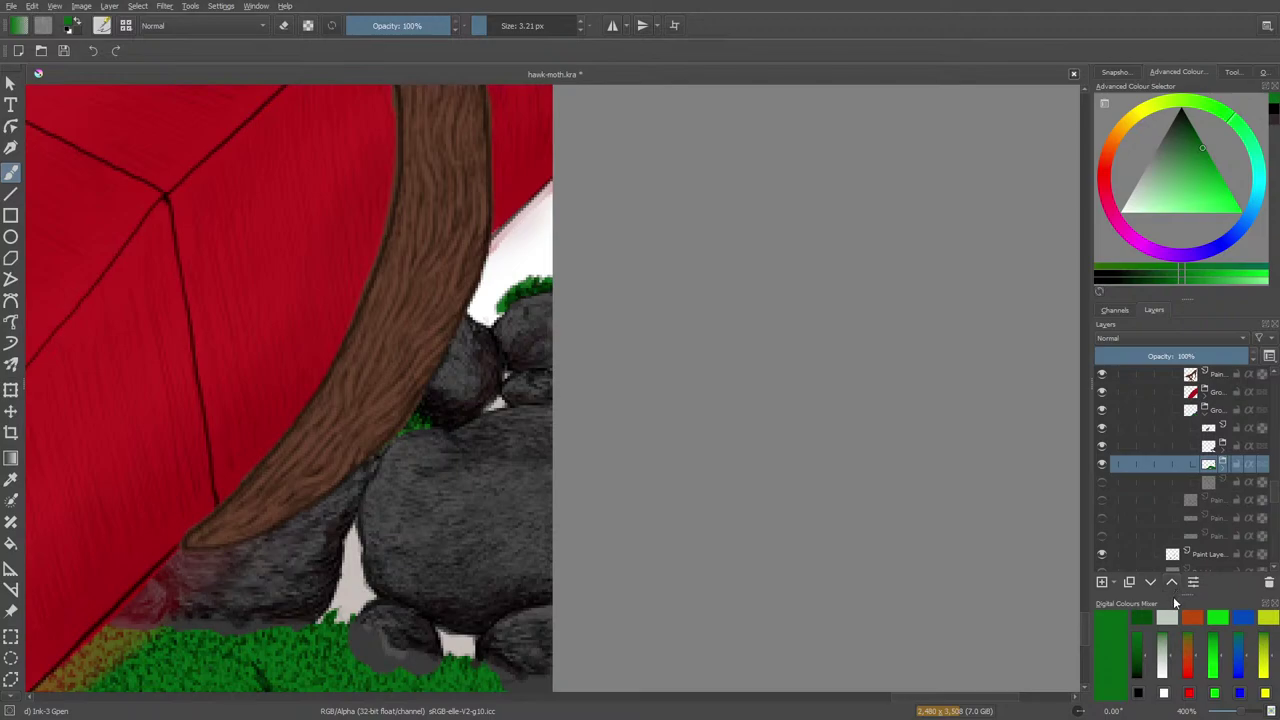
{"action": "left_click", "coordinate": [1172, 582]}
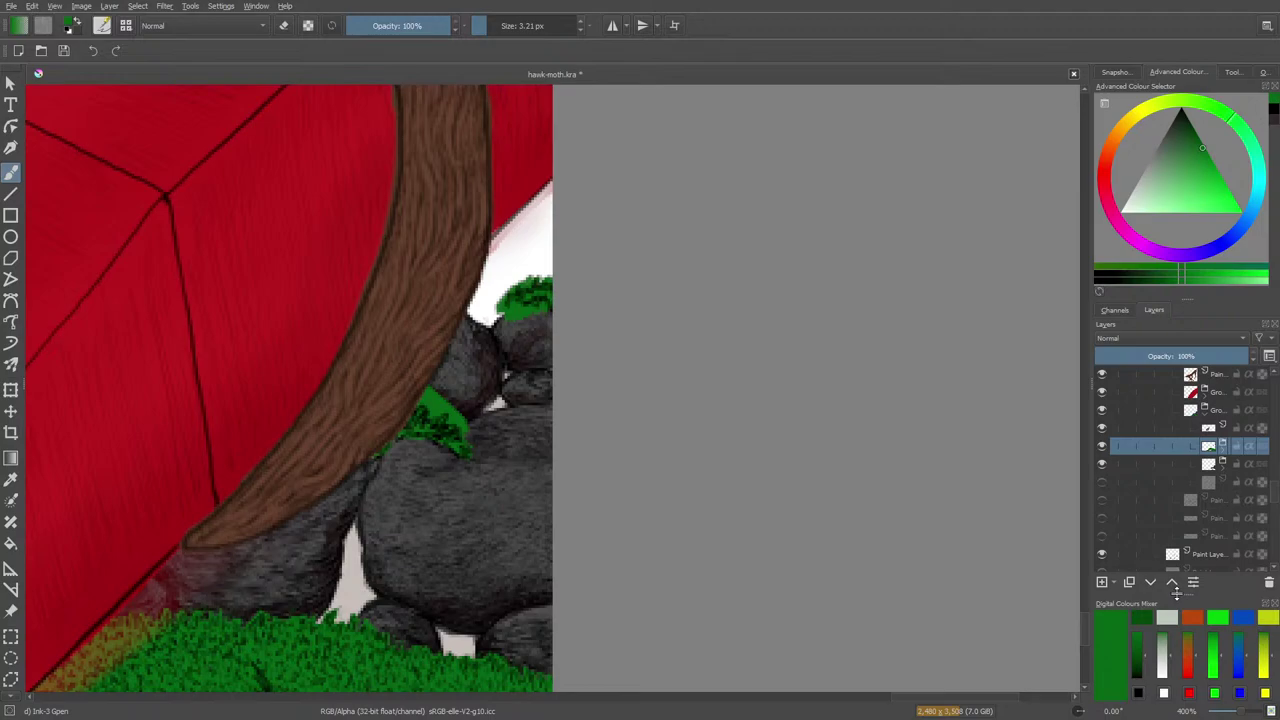
Erase excess green around the two rock tufts on the base grass colour layer, reducing the eraser to 3.21 px
{"action": "key", "text": "e"}
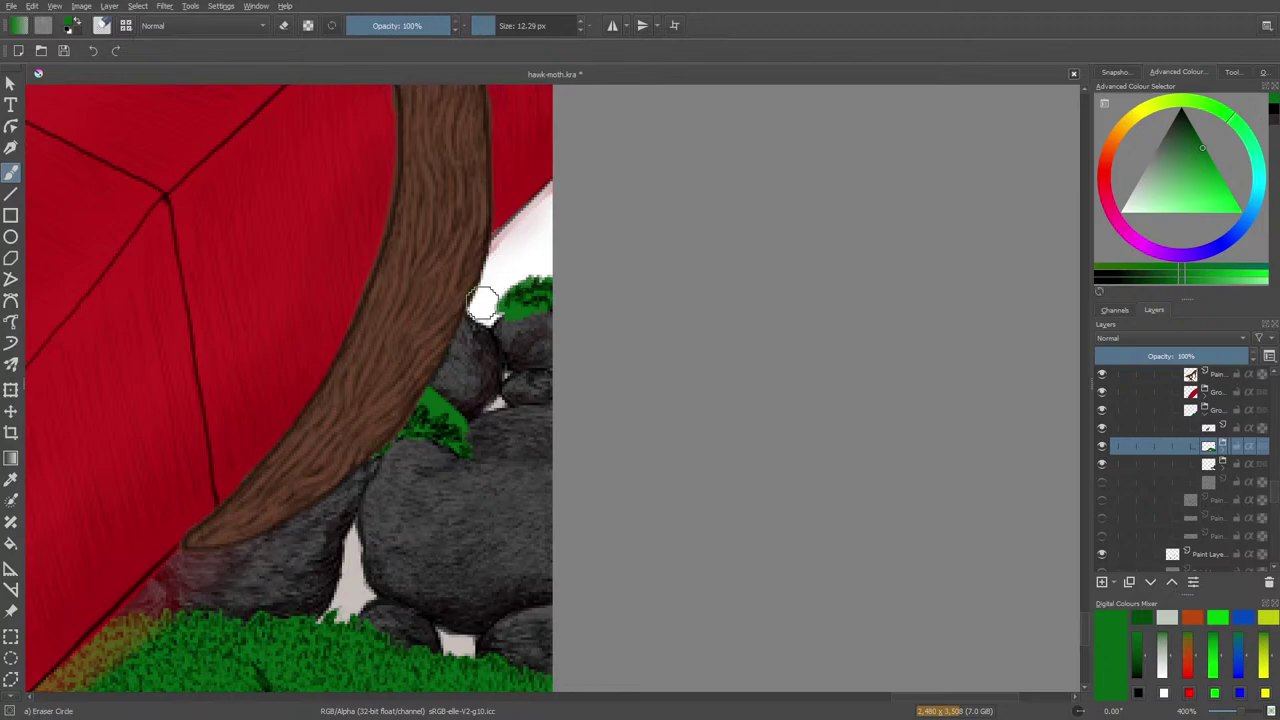
{"action": "left_click", "coordinate": [1214, 446]}
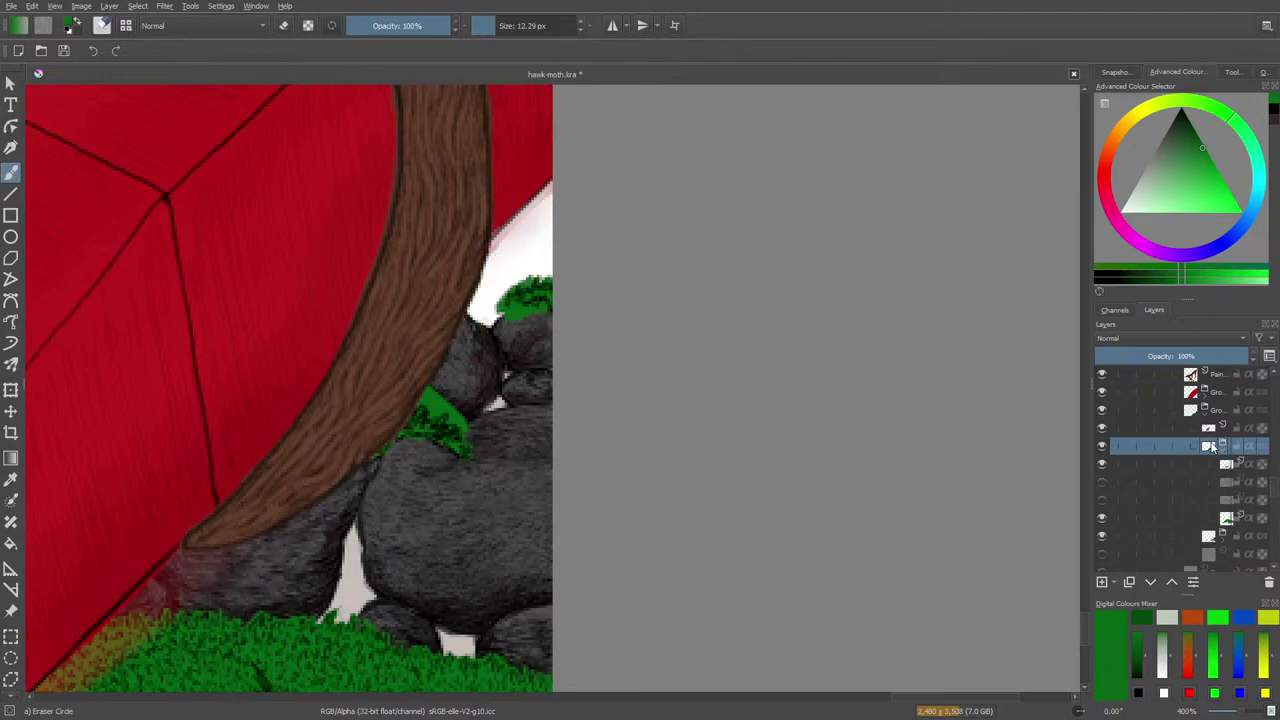
{"action": "left_click", "coordinate": [1226, 518]}
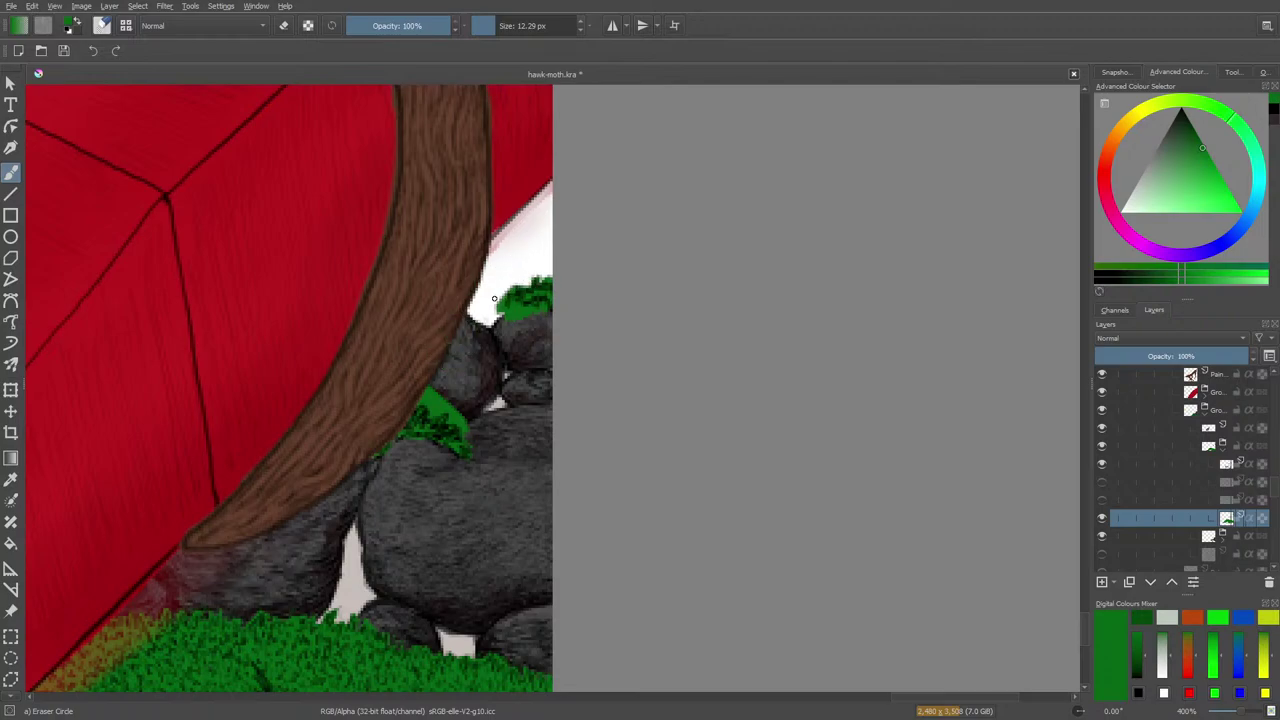
{"action": "mouse_move", "coordinate": [506, 289]}
{"action": "left_mouse_down"}
{"action": "mouse_move", "coordinate": [498, 308]}
{"action": "mouse_move", "coordinate": [512, 317]}
{"action": "mouse_move", "coordinate": [492, 322]}
{"action": "left_mouse_up"}
{"action": "left_click_drag", "start_coordinate": [494, 25], "coordinate": [489, 25]}
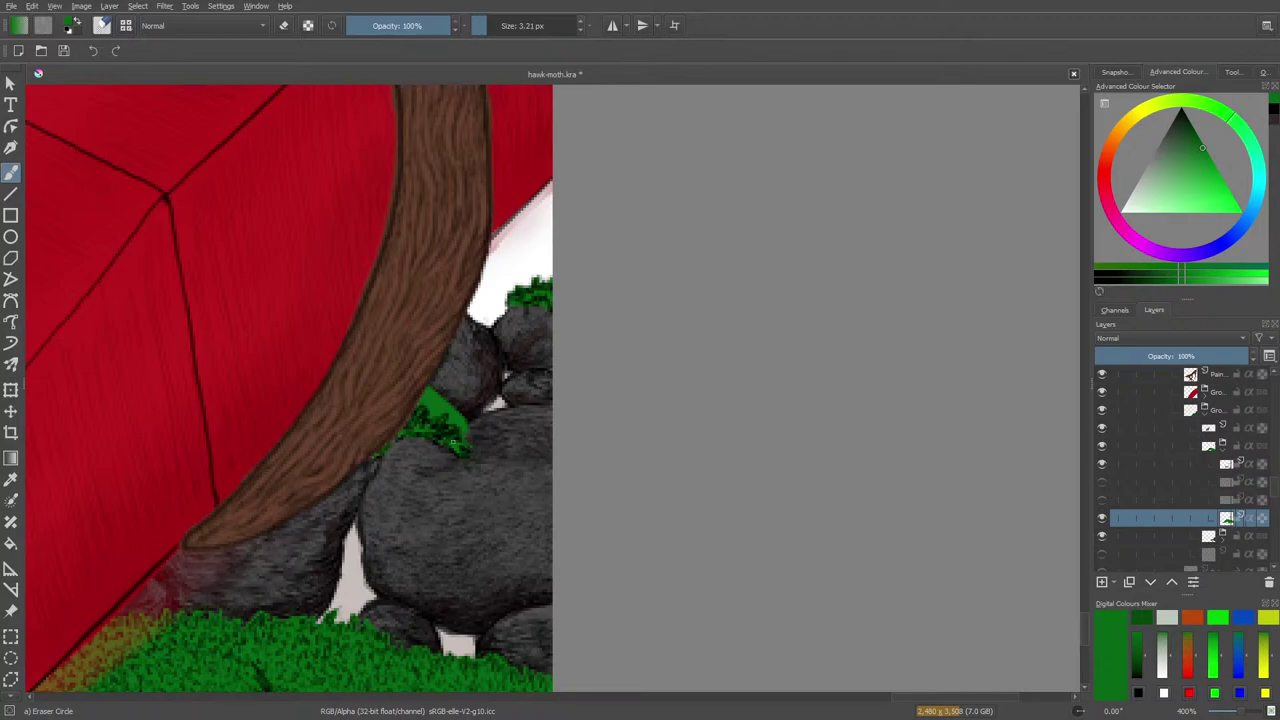
{"action": "mouse_move", "coordinate": [469, 441]}
{"action": "left_mouse_down"}
{"action": "mouse_move", "coordinate": [452, 408]}
{"action": "mouse_move", "coordinate": [449, 422]}
{"action": "mouse_move", "coordinate": [441, 404]}
{"action": "mouse_move", "coordinate": [433, 416]}
{"action": "mouse_move", "coordinate": [431, 391]}
{"action": "mouse_move", "coordinate": [409, 410]}
{"action": "mouse_move", "coordinate": [427, 400]}
{"action": "mouse_move", "coordinate": [428, 436]}
{"action": "left_mouse_up"}
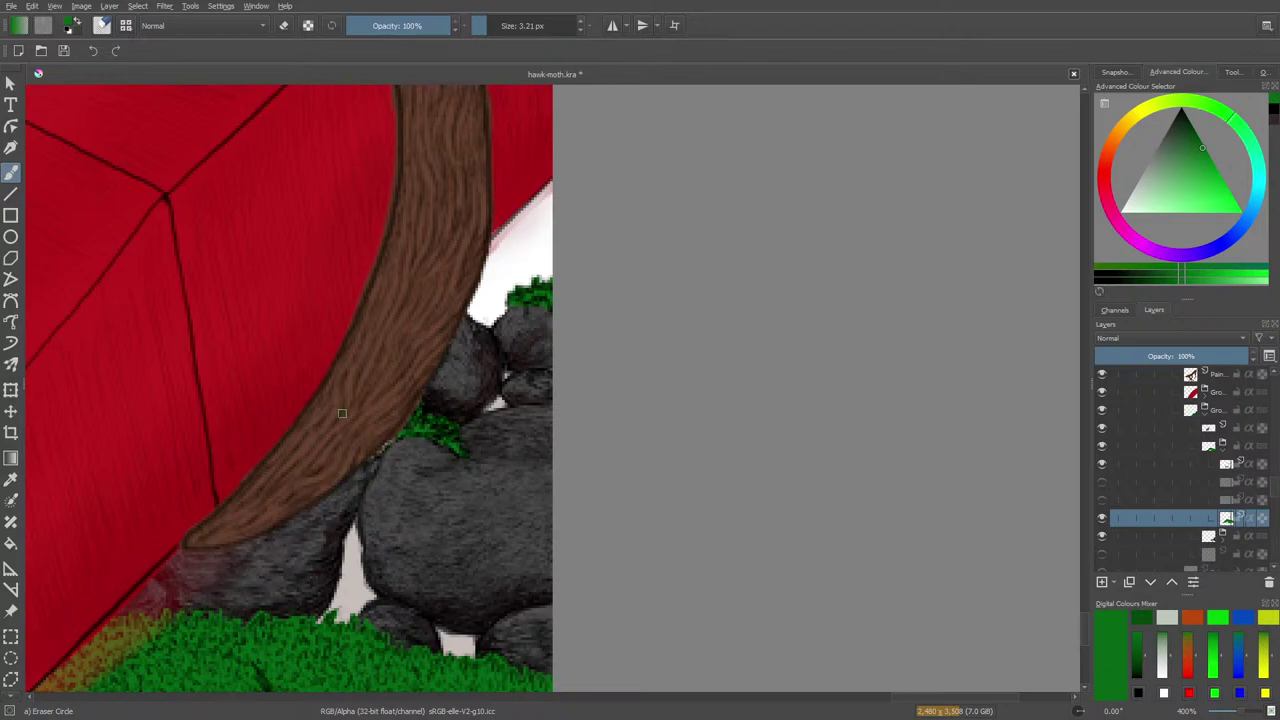
Hide the rocks group and ink a row of black grass blades beside the crevice tuft with the 3.21 px pen on the grass ink layer
{"action": "key", "text": "slash"}
{"action": "key", "text": "slash"}
{"action": "key", "text": "slash"}
{"action": "left_click", "coordinate": [1223, 466]}
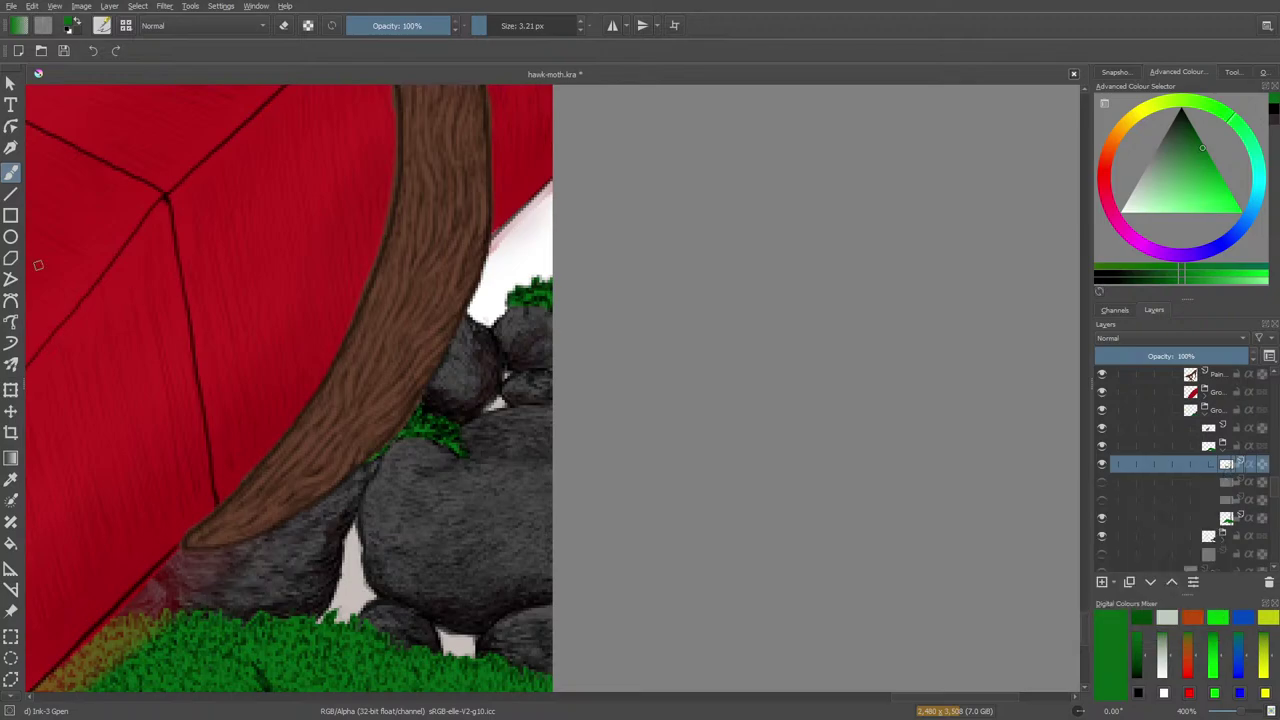
{"action": "right_click", "coordinate": [303, 378]}
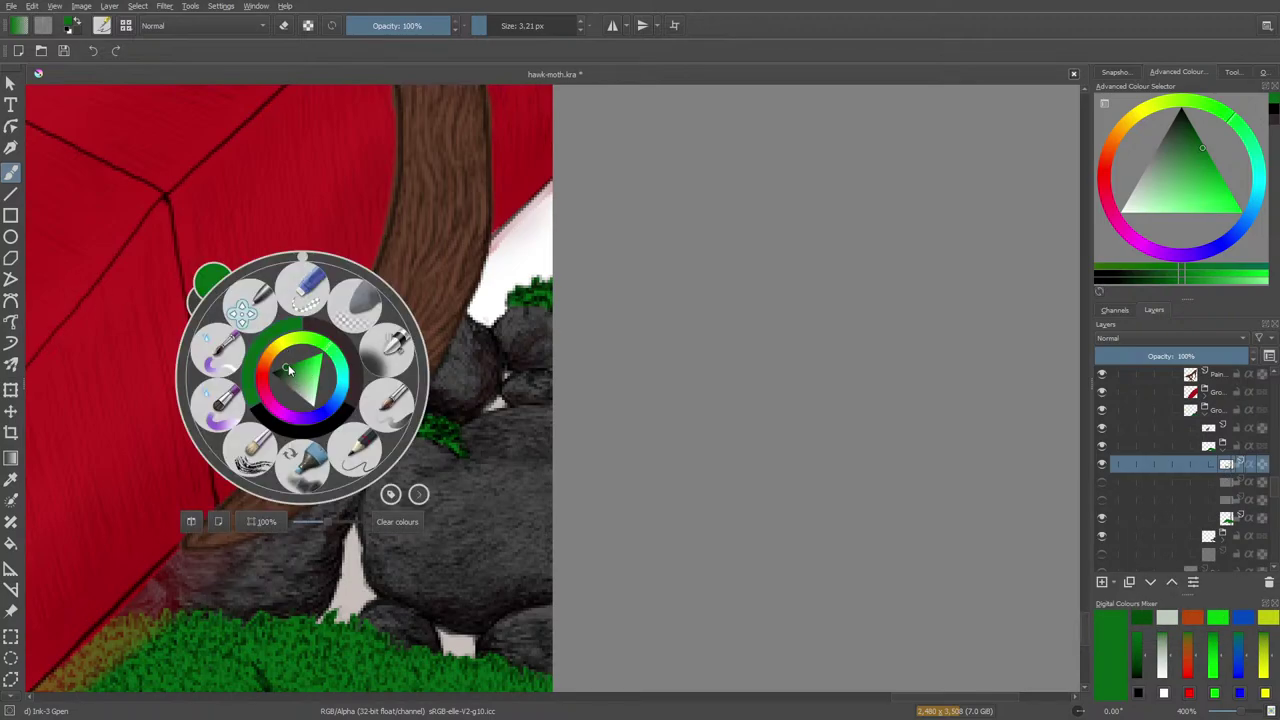
{"action": "left_click", "coordinate": [262, 373]}
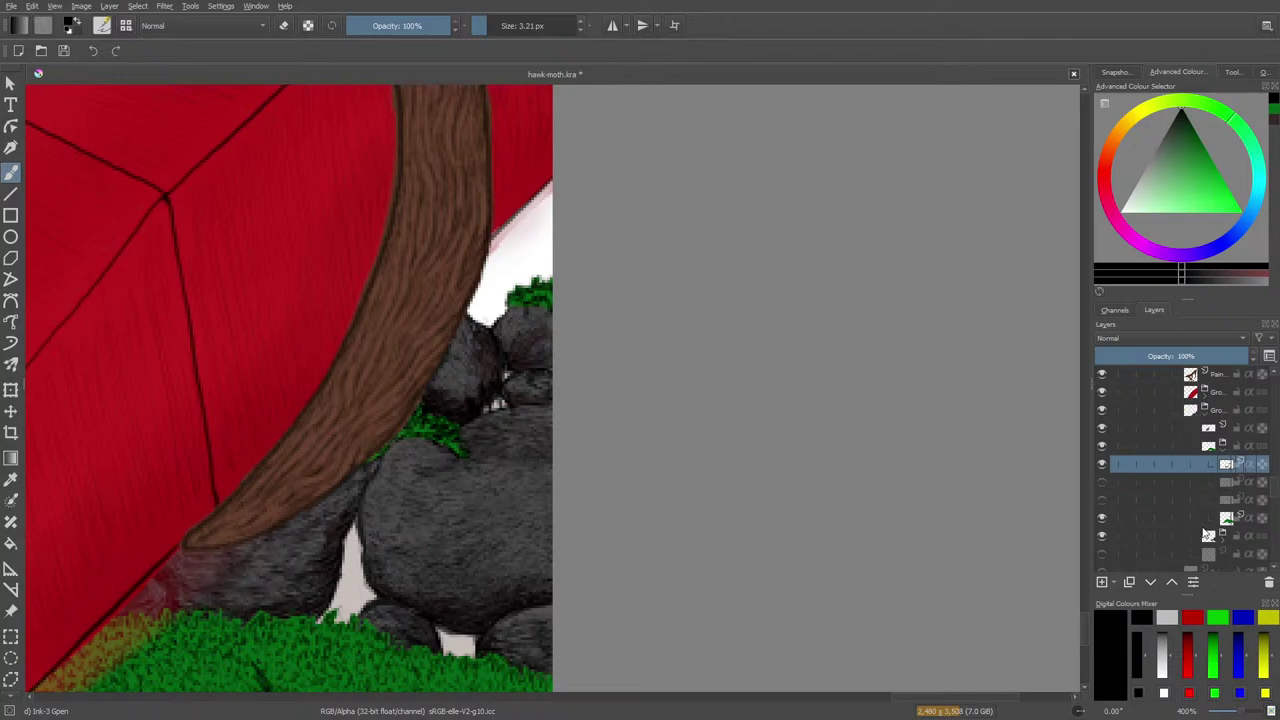
{"action": "left_click", "coordinate": [1102, 537]}
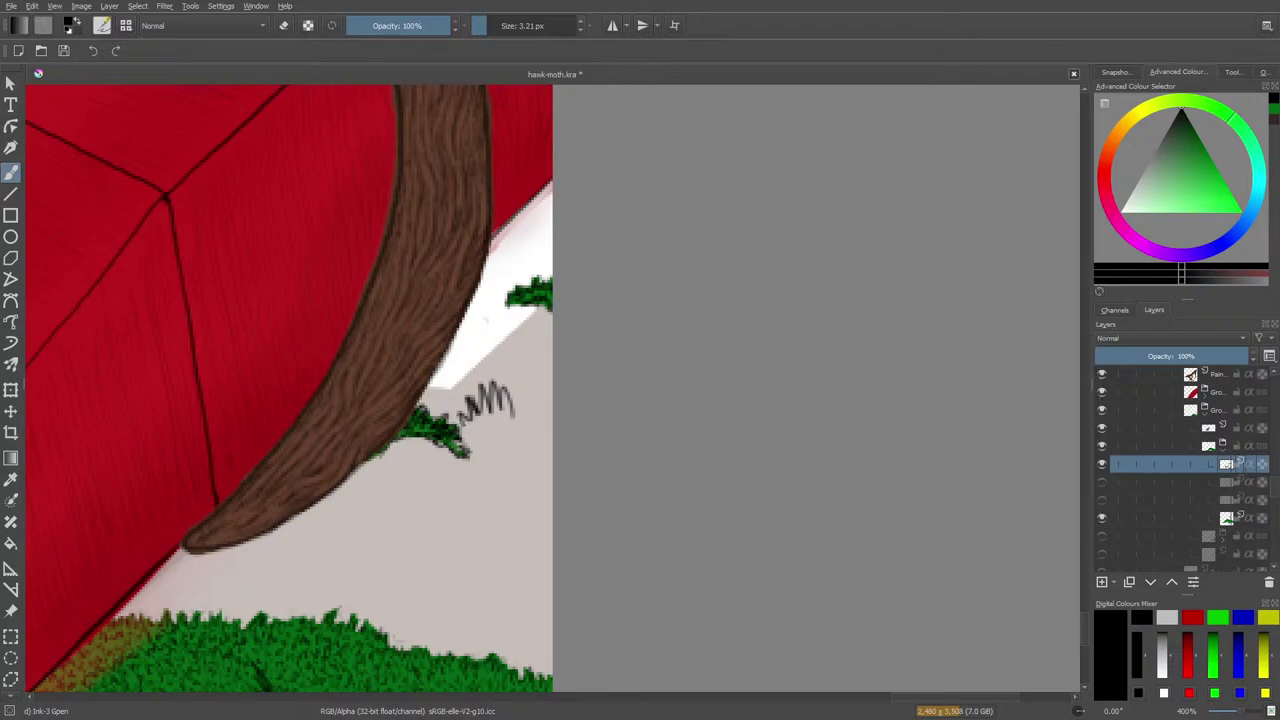
{"action": "left_click_drag", "start_coordinate": [512, 394], "coordinate": [552, 378]}
Show the rocks group again and hide the rock colour subgroup inside it
{"action": "left_click", "coordinate": [1102, 536]}
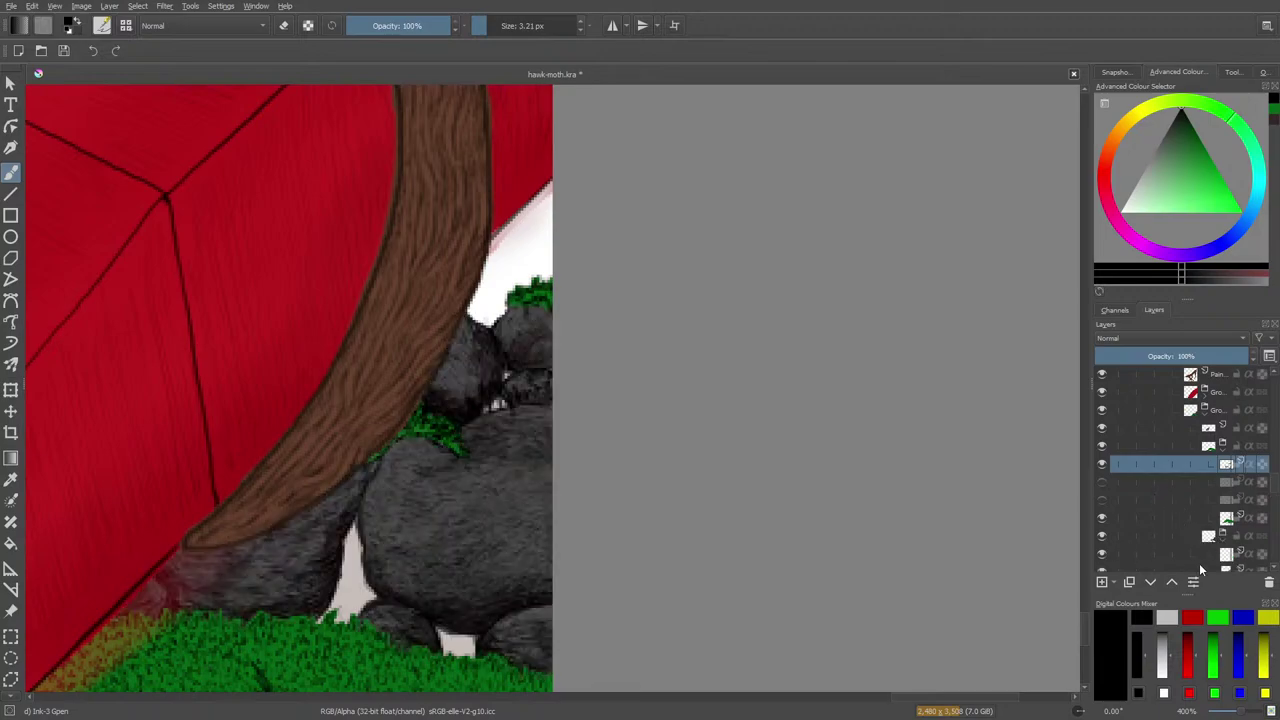
{"action": "scroll", "coordinate": [1273, 490], "scroll_direction": "down", "scroll_amount": 1}
{"action": "scroll", "coordinate": [1273, 490], "scroll_direction": "down", "scroll_amount": 2}
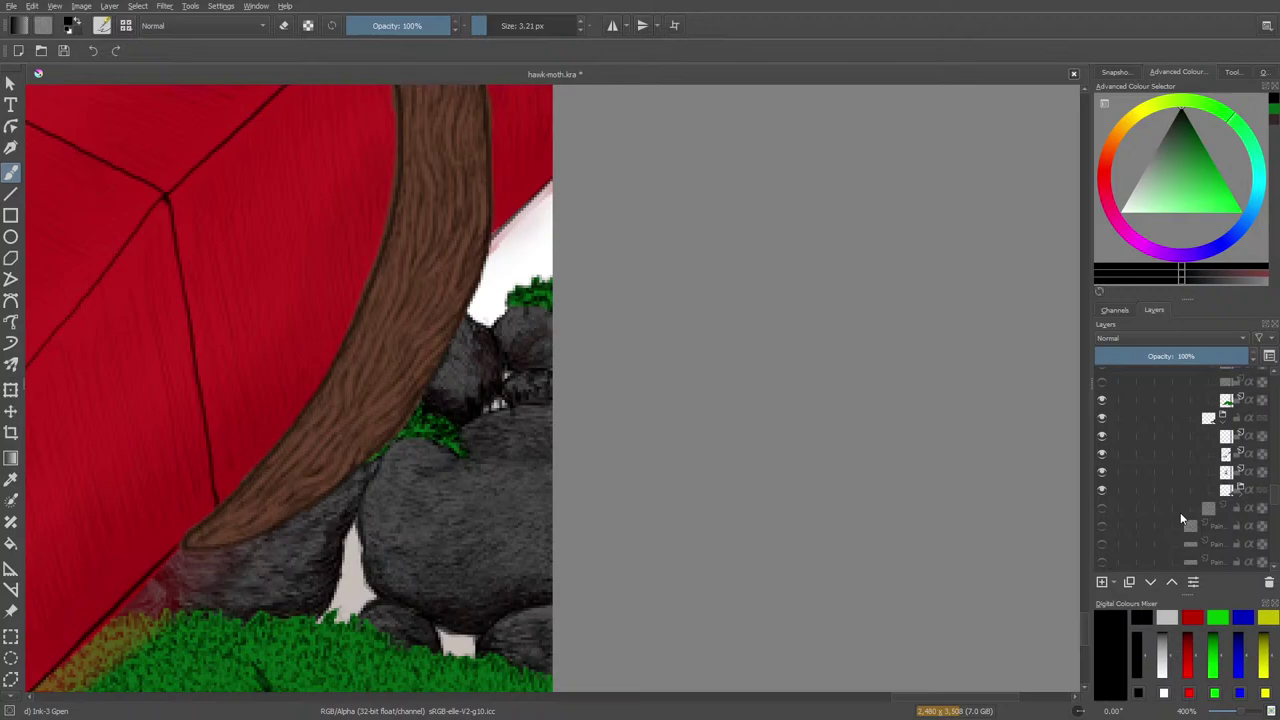
{"action": "left_click", "coordinate": [1103, 490]}
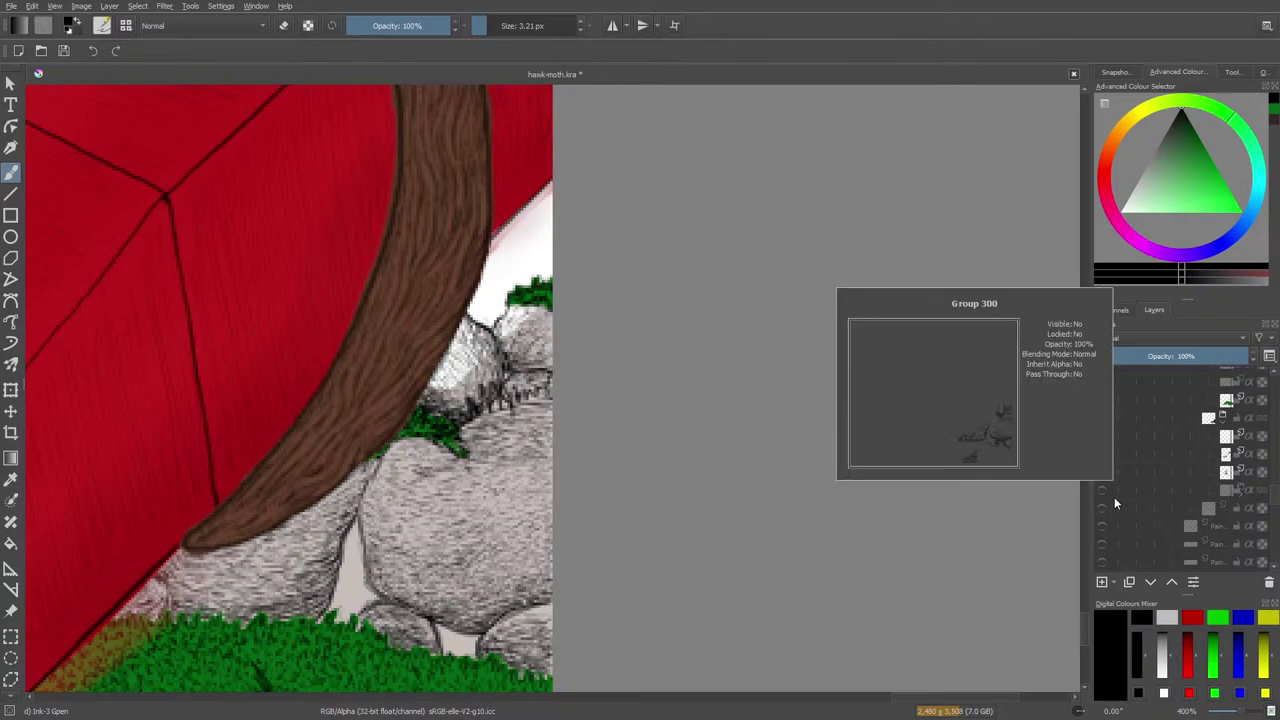
Erase the rough row of blades and ink short black grass along the crevice and the large rock's upper edge
{"action": "key", "text": "e"}
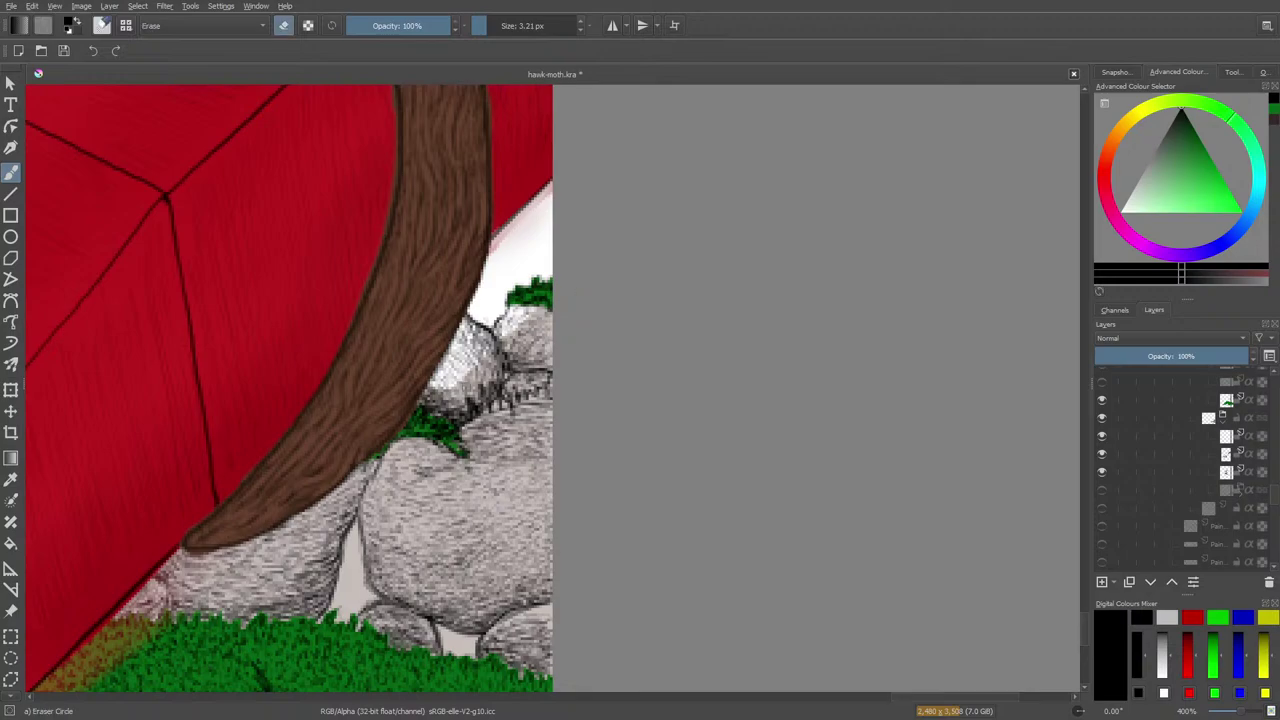
{"action": "mouse_move", "coordinate": [474, 404]}
{"action": "left_mouse_down"}
{"action": "mouse_move", "coordinate": [522, 400]}
{"action": "mouse_move", "coordinate": [550, 374]}
{"action": "left_mouse_up"}
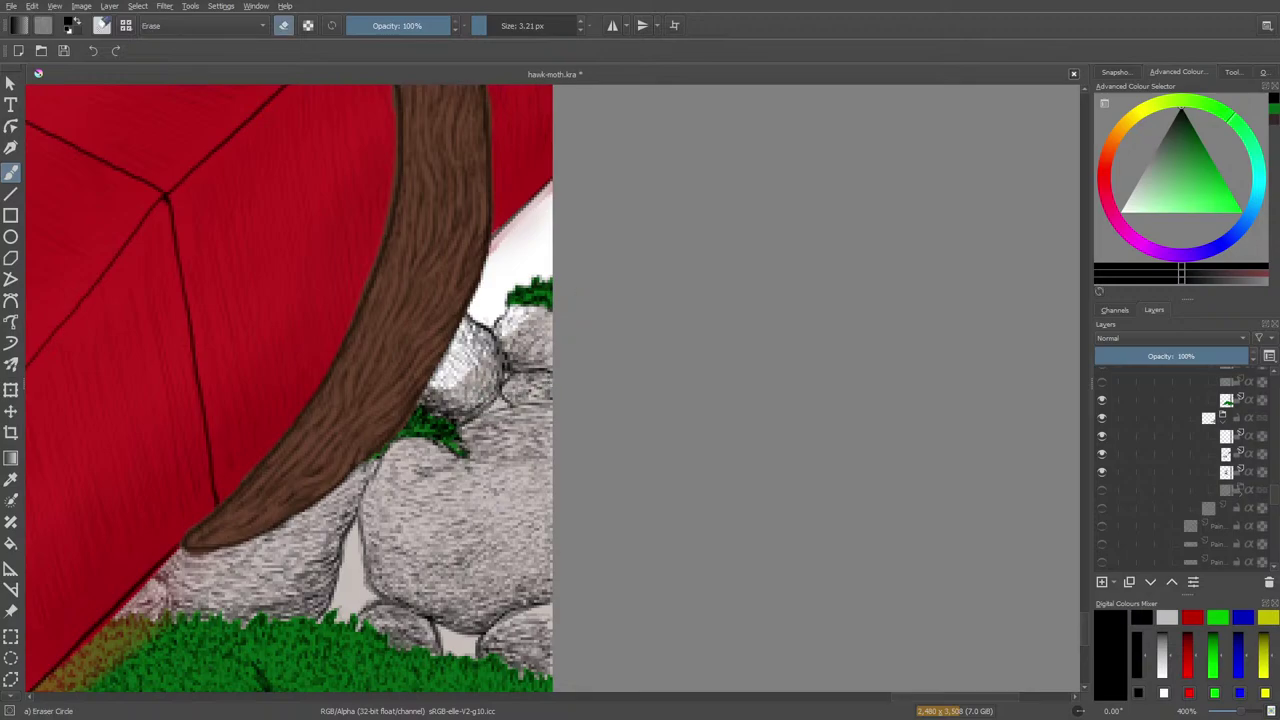
{"action": "key", "text": "e"}
{"action": "mouse_move", "coordinate": [474, 404]}
{"action": "left_mouse_down"}
{"action": "mouse_move", "coordinate": [552, 392]}
{"action": "mouse_move", "coordinate": [468, 410]}
{"action": "mouse_move", "coordinate": [460, 428]}
{"action": "left_mouse_up"}
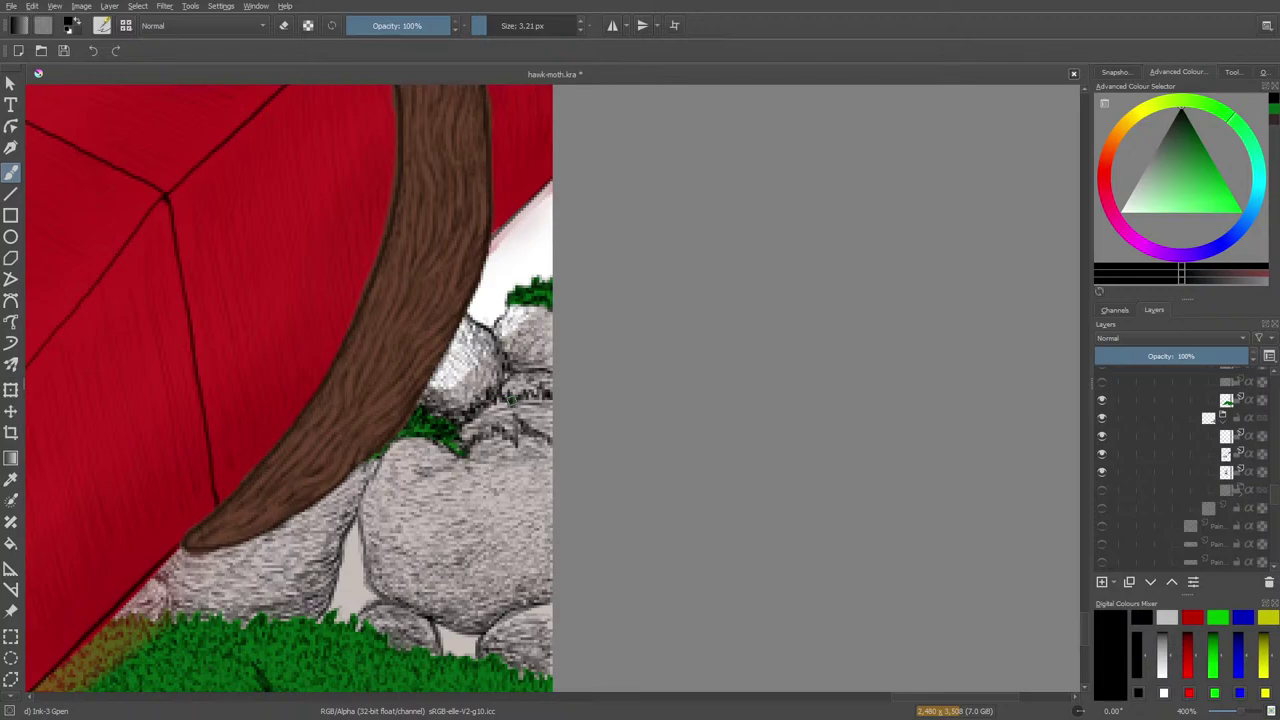
Clean up the new grass ink with the eraser and add more short black blades between the two rows
{"action": "key", "text": "e"}
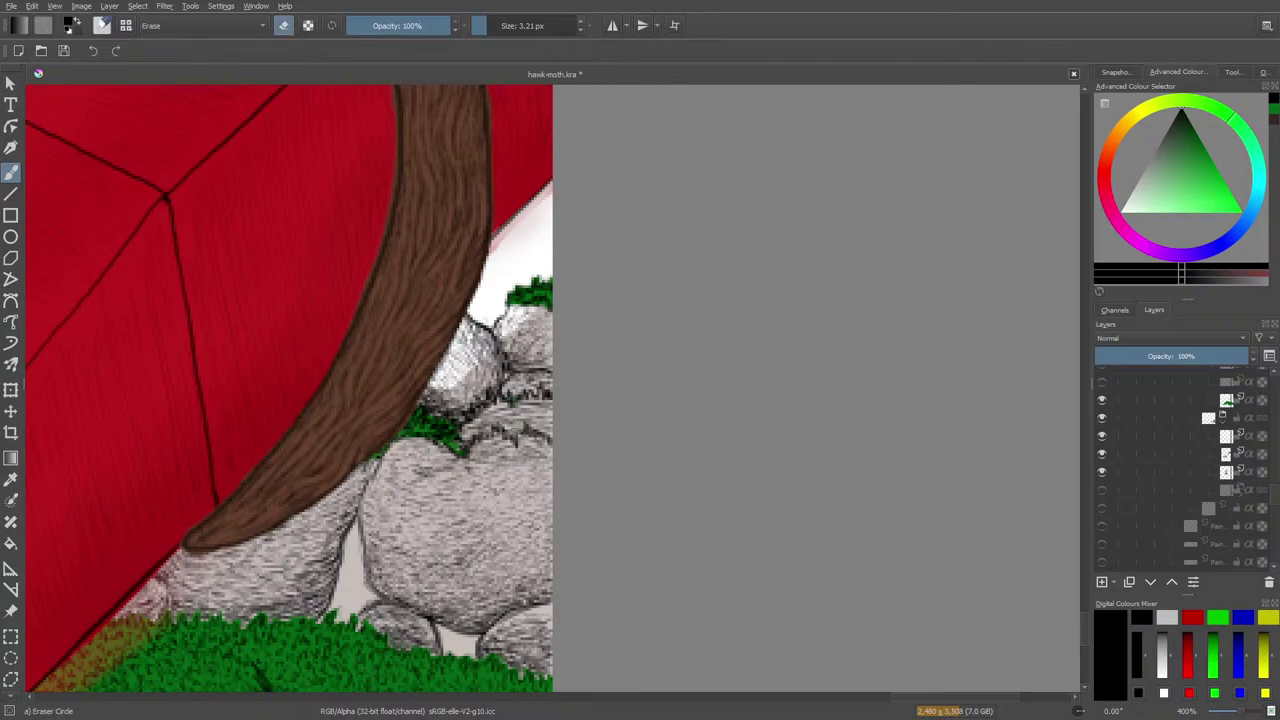
{"action": "right_click", "coordinate": [517, 411]}
{"action": "left_click", "coordinate": [518, 411]}
{"action": "key", "text": "e"}
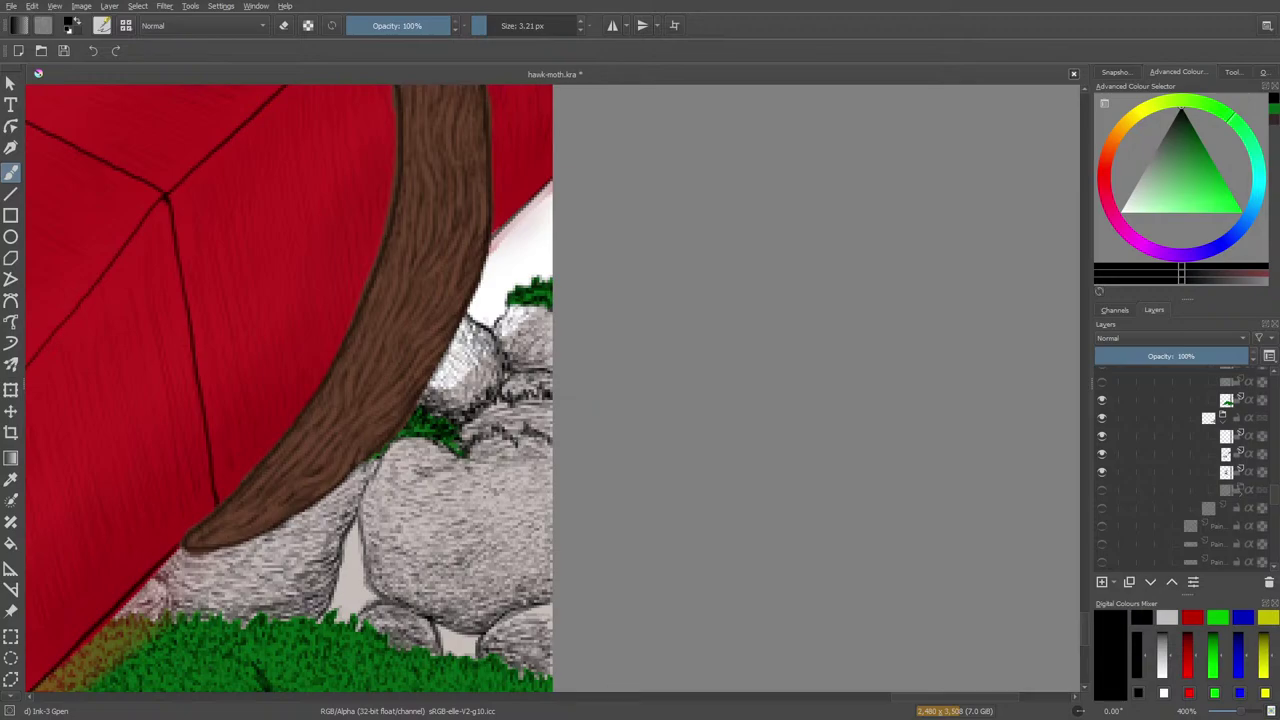
{"action": "key", "text": "e"}
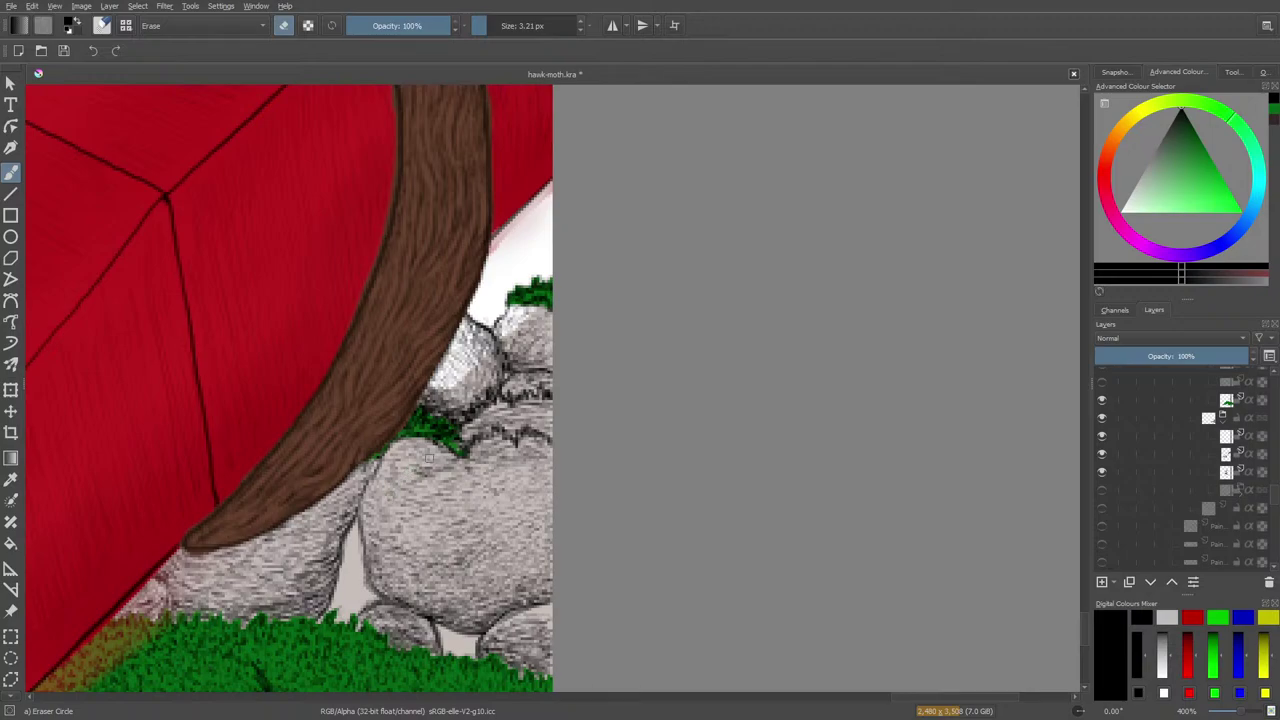
{"action": "key", "text": "e"}
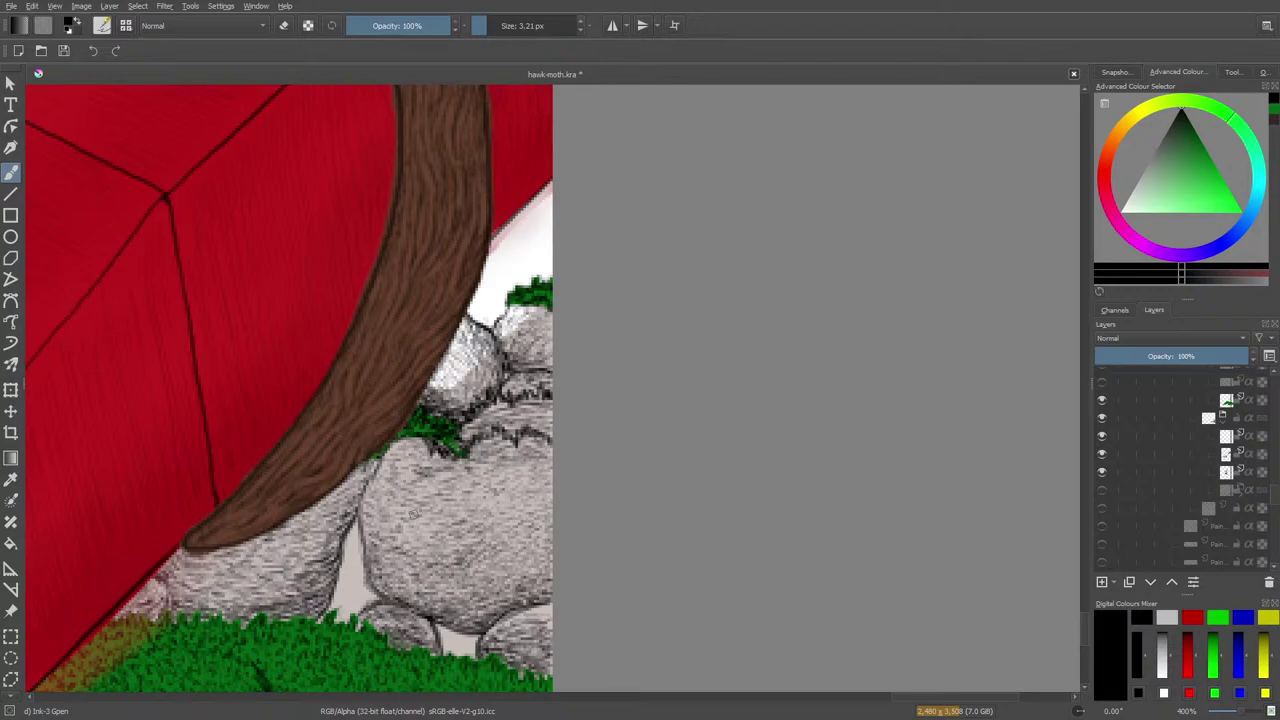
{"action": "left_click_drag", "start_coordinate": [423, 443], "coordinate": [396, 447]}
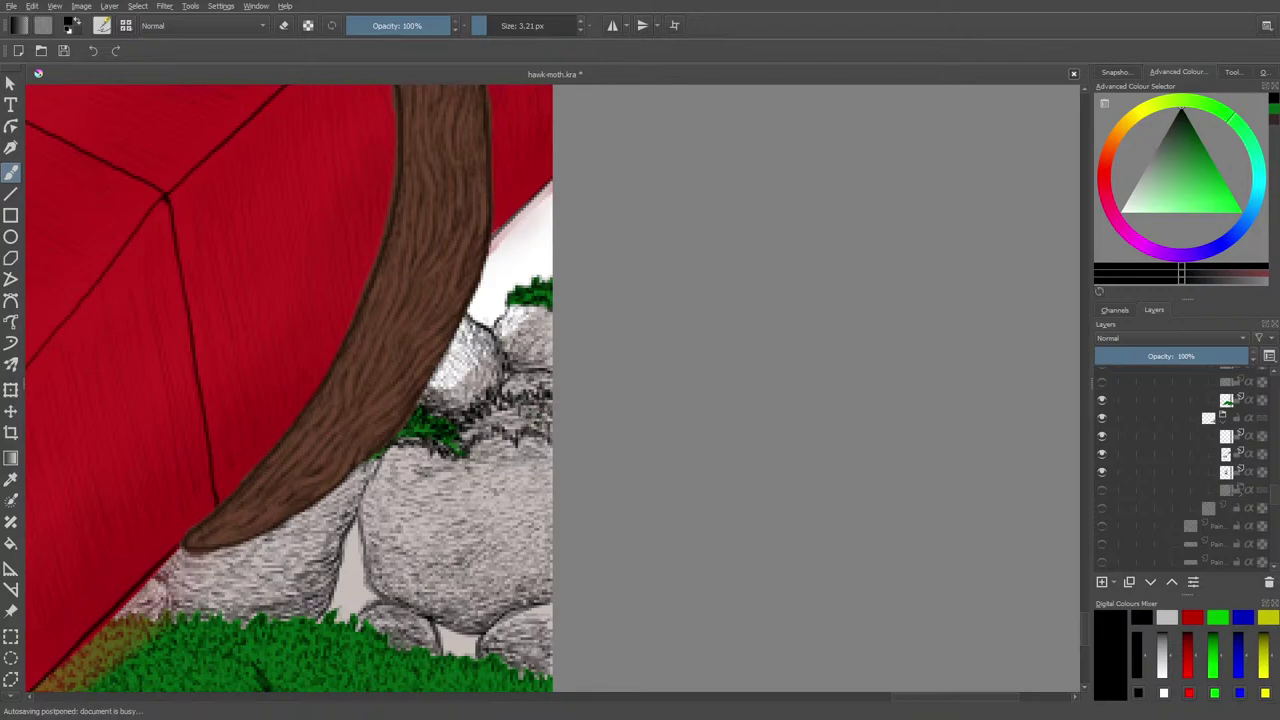
Finish the black blades in the crevice and paint the grass there dark green, sampled from the lawn, on the base grass colour layer
{"action": "left_click_drag", "start_coordinate": [521, 422], "coordinate": [497, 417]}
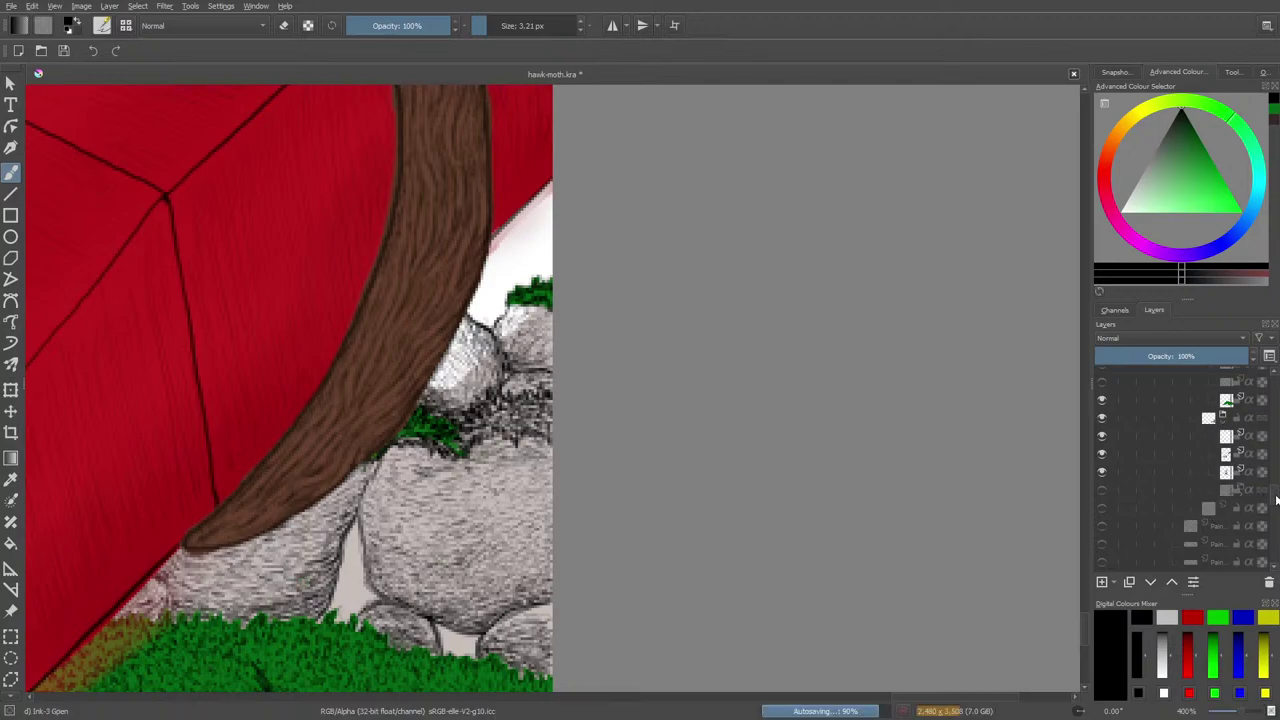
{"action": "scroll", "coordinate": [1273, 500], "scroll_direction": "up", "scroll_amount": 2}
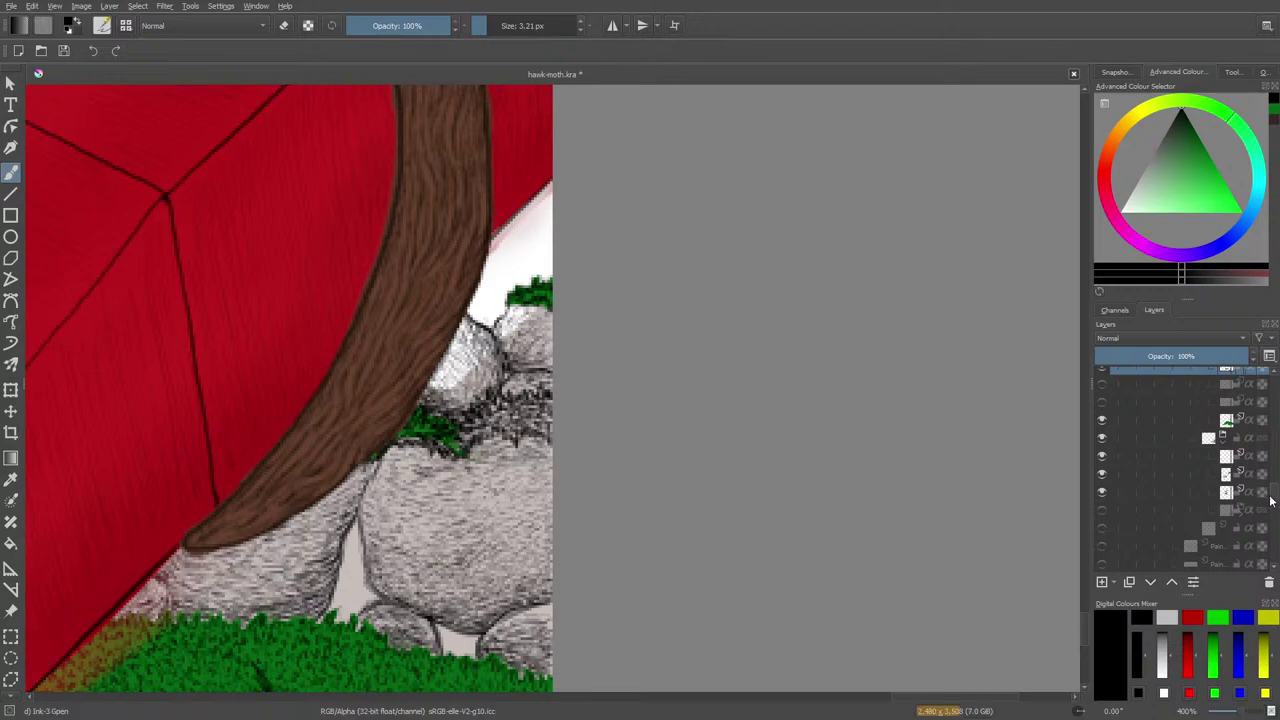
{"action": "left_click", "coordinate": [1216, 420]}
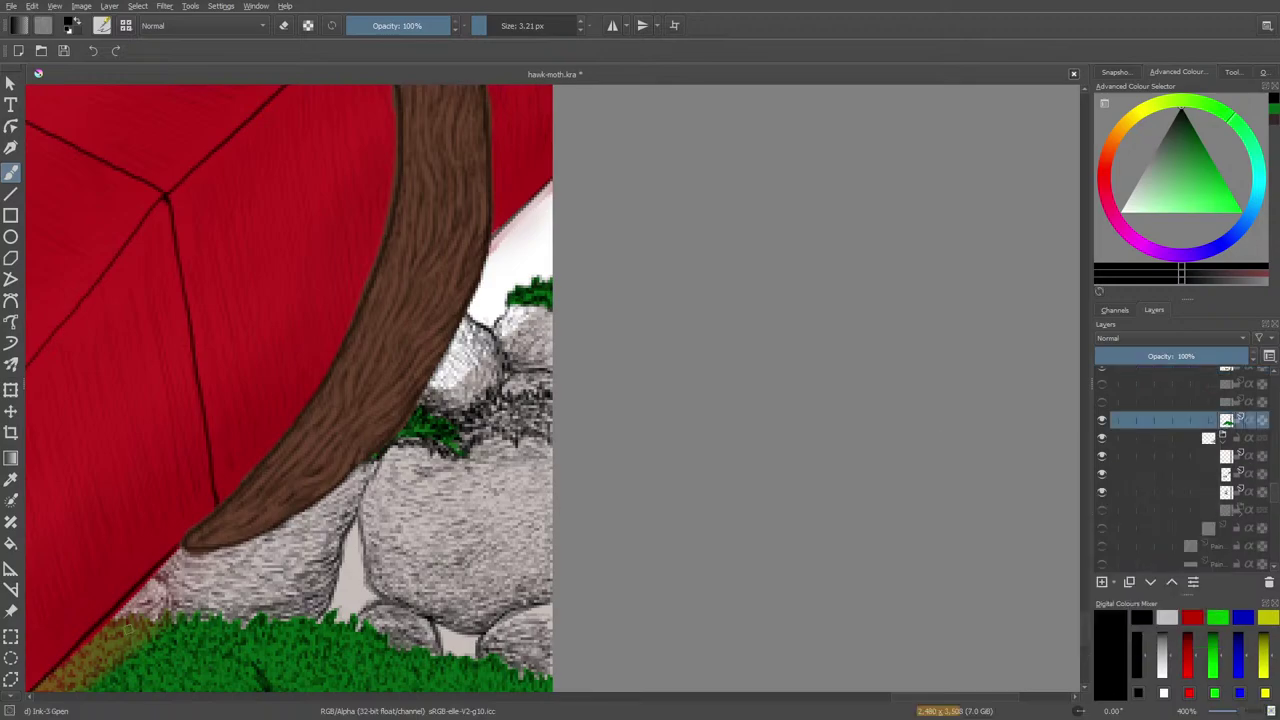
{"action": "left_click", "coordinate": [11, 479]}
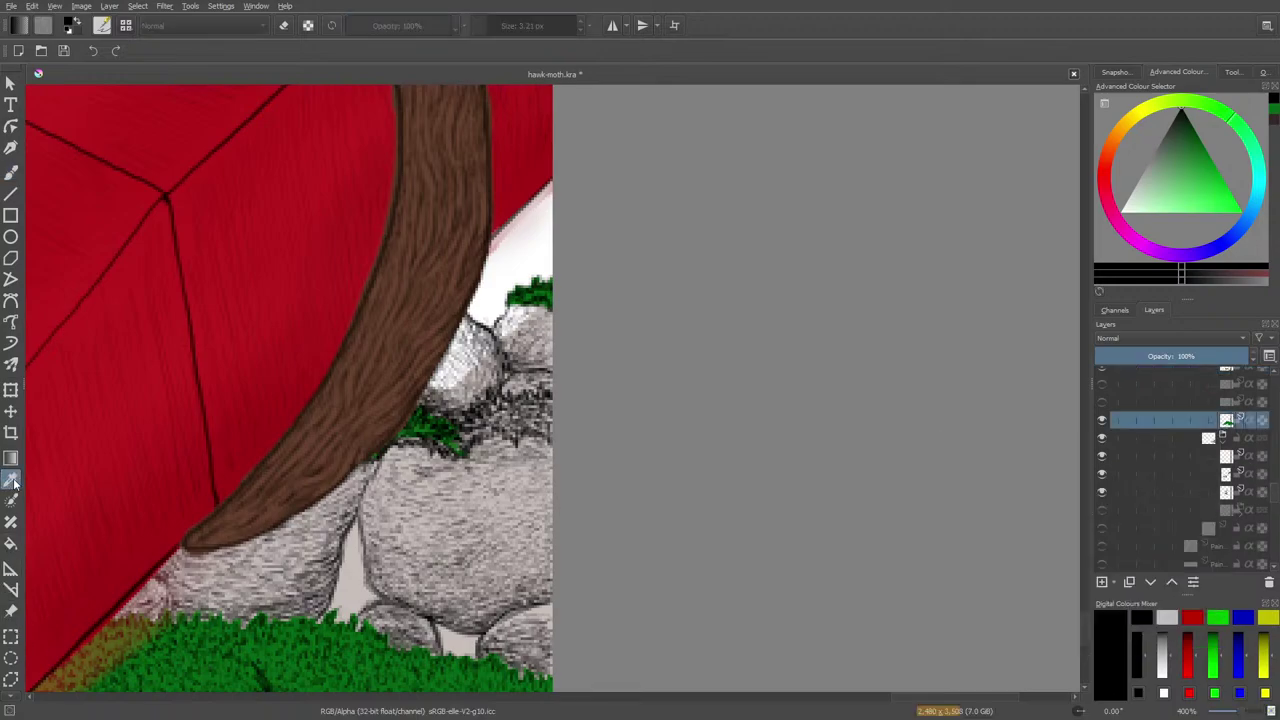
{"action": "left_click", "coordinate": [210, 676]}
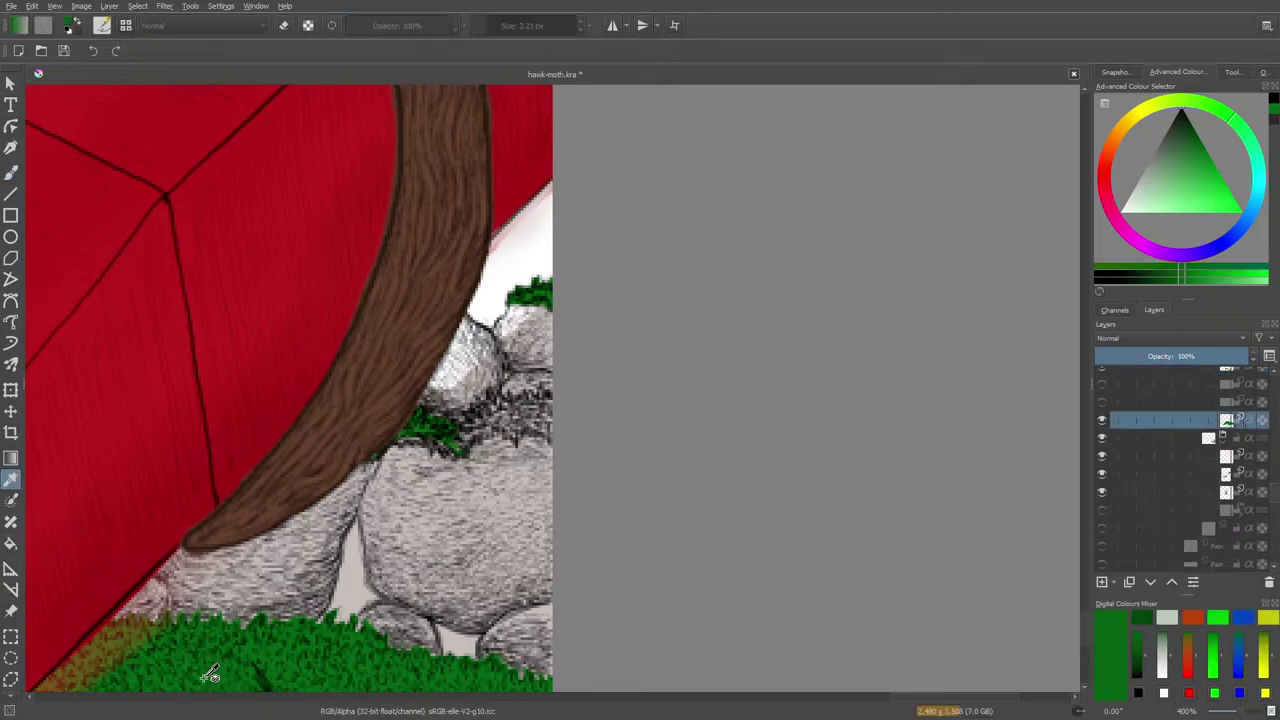
{"action": "left_click", "coordinate": [10, 174]}
{"action": "mouse_move", "coordinate": [393, 440]}
{"action": "left_mouse_down"}
{"action": "mouse_move", "coordinate": [460, 446]}
{"action": "mouse_move", "coordinate": [484, 416]}
{"action": "mouse_move", "coordinate": [508, 430]}
{"action": "mouse_move", "coordinate": [512, 416]}
{"action": "mouse_move", "coordinate": [546, 422]}
{"action": "mouse_move", "coordinate": [546, 406]}
{"action": "mouse_move", "coordinate": [535, 420]}
{"action": "mouse_move", "coordinate": [528, 400]}
{"action": "mouse_move", "coordinate": [524, 412]}
{"action": "mouse_move", "coordinate": [534, 402]}
{"action": "left_mouse_up"}
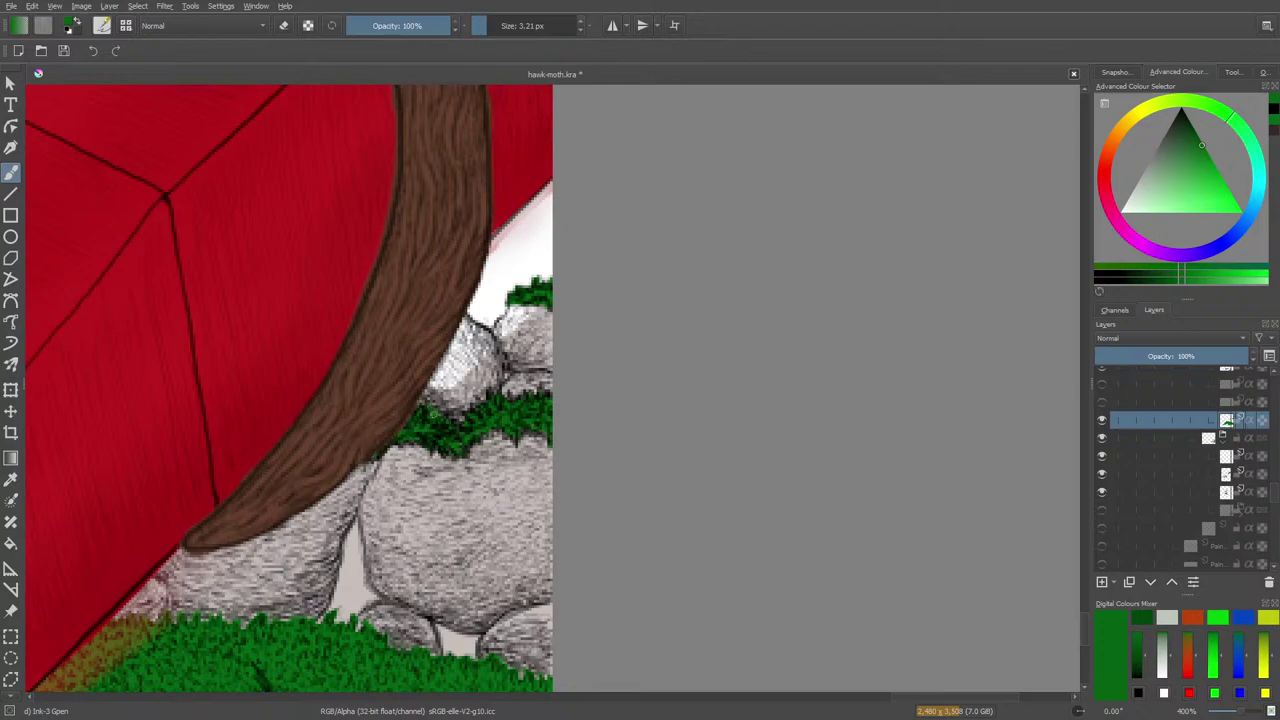
Tidy the edges of the dark green crevice grass with the eraser and show the rock colour subgroup again
{"action": "key", "text": "e"}
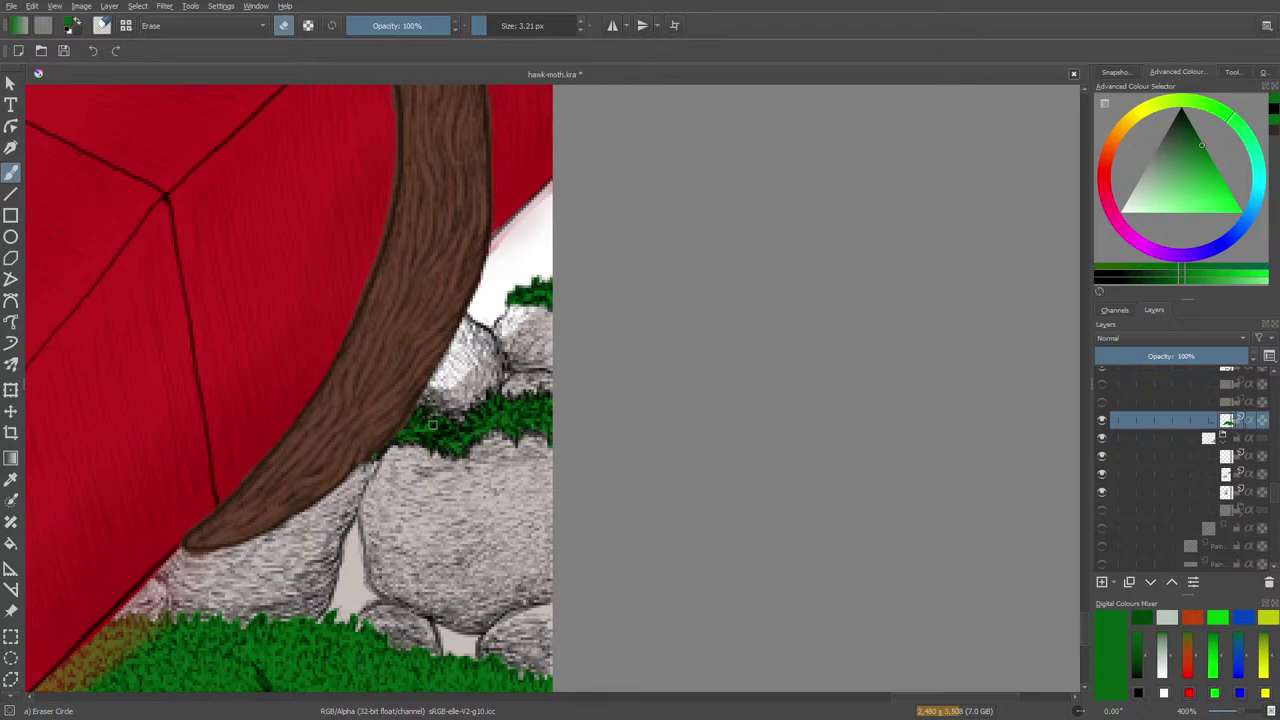
{"action": "key", "text": "e"}
{"action": "key", "text": "e"}
{"action": "left_click", "coordinate": [1100, 512]}
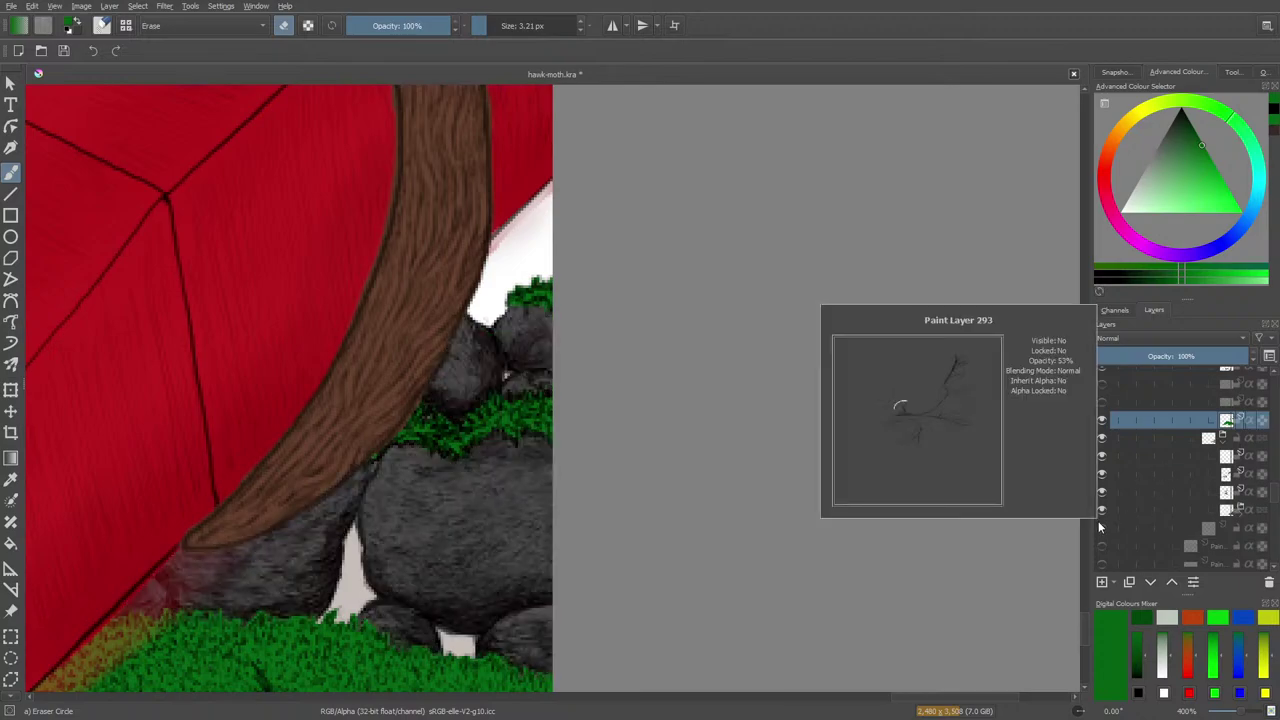
{"action": "key", "text": "e"}
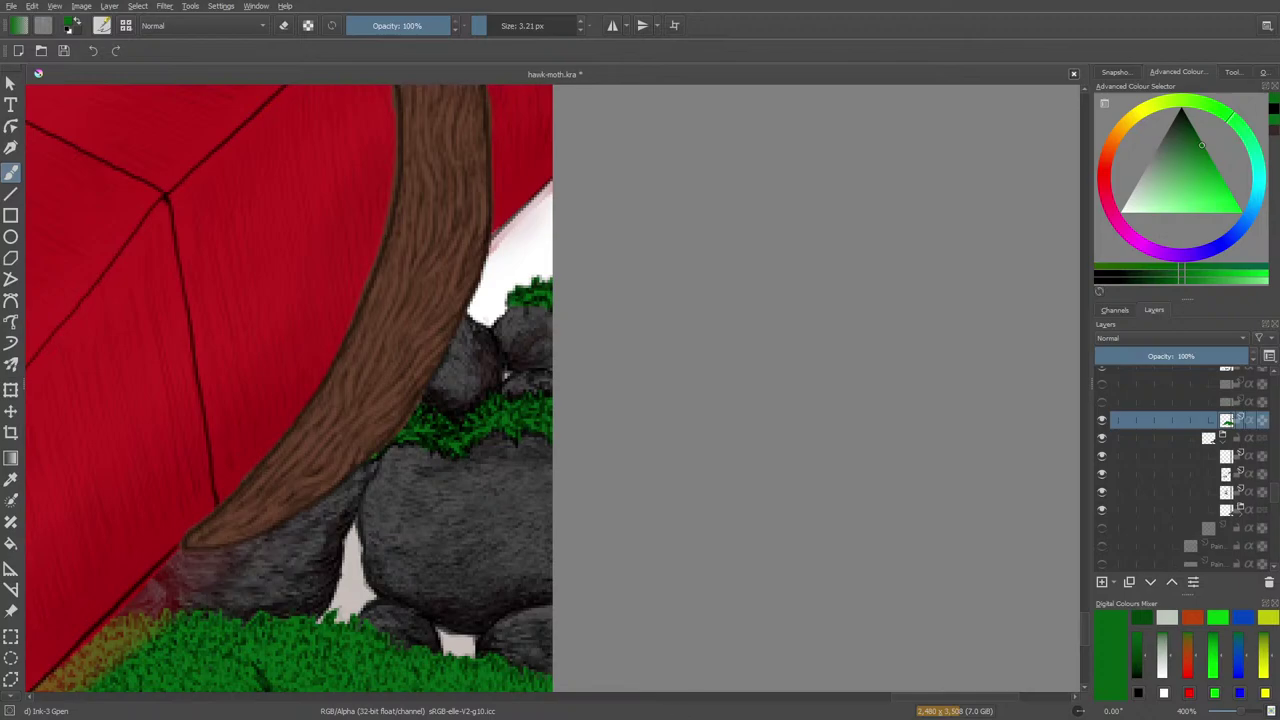
Examine the finished grass tufts and rocks on the other side of the painting for reference
{"action": "mouse_move", "coordinate": [700, 500]}
{"action": "left_mouse_down"}
{"action": "mouse_move", "coordinate": [550, 400]}
{"action": "mouse_move", "coordinate": [302, 625]}
{"action": "mouse_move", "coordinate": [159, 603]}
{"action": "left_mouse_up"}
{"action": "scroll", "coordinate": [134, 600], "scroll_direction": "left", "scroll_amount": 6}
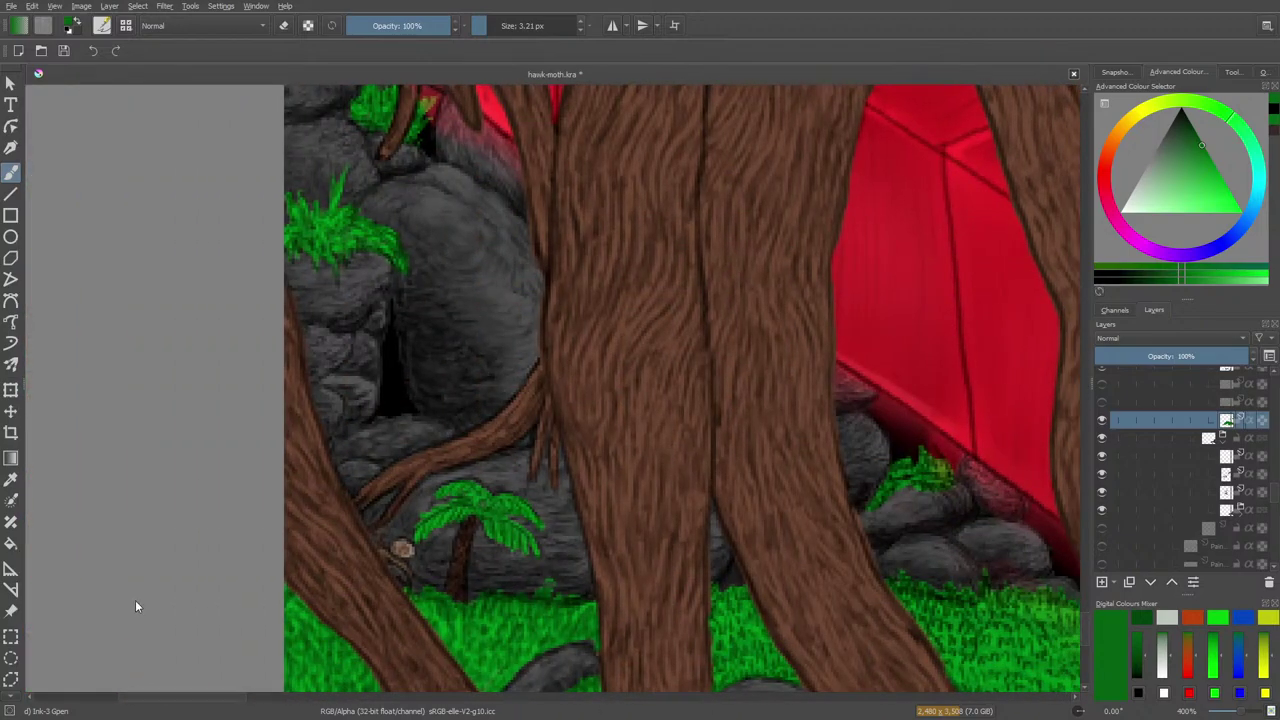
{"action": "scroll", "coordinate": [140, 604], "scroll_direction": "right", "scroll_amount": 3}
{"action": "scroll", "coordinate": [142, 604], "scroll_direction": "left", "scroll_amount": 2}
{"action": "scroll", "coordinate": [144, 604], "scroll_direction": "right", "scroll_amount": 1}
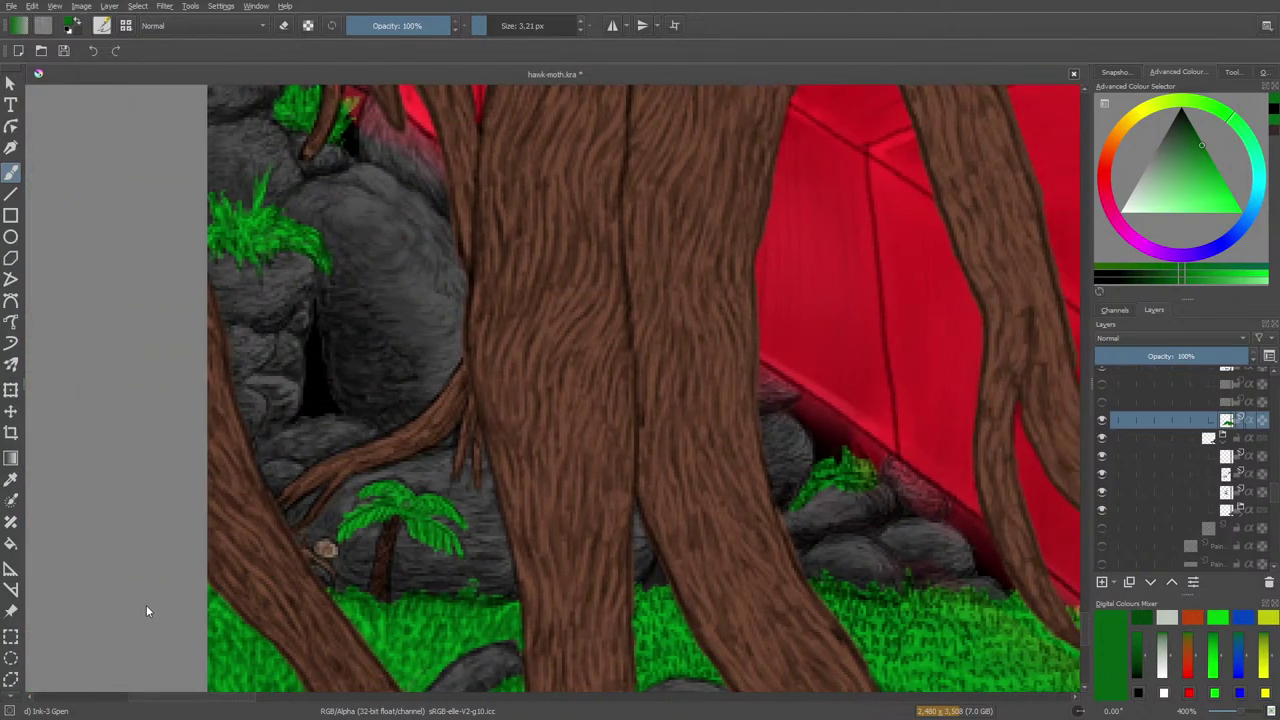
{"action": "scroll", "coordinate": [146, 605], "scroll_direction": "up", "scroll_amount": 10}
{"action": "scroll", "coordinate": [443, 654], "scroll_direction": "down", "scroll_amount": 10}
{"action": "scroll", "coordinate": [443, 654], "scroll_direction": "right", "scroll_amount": 1}
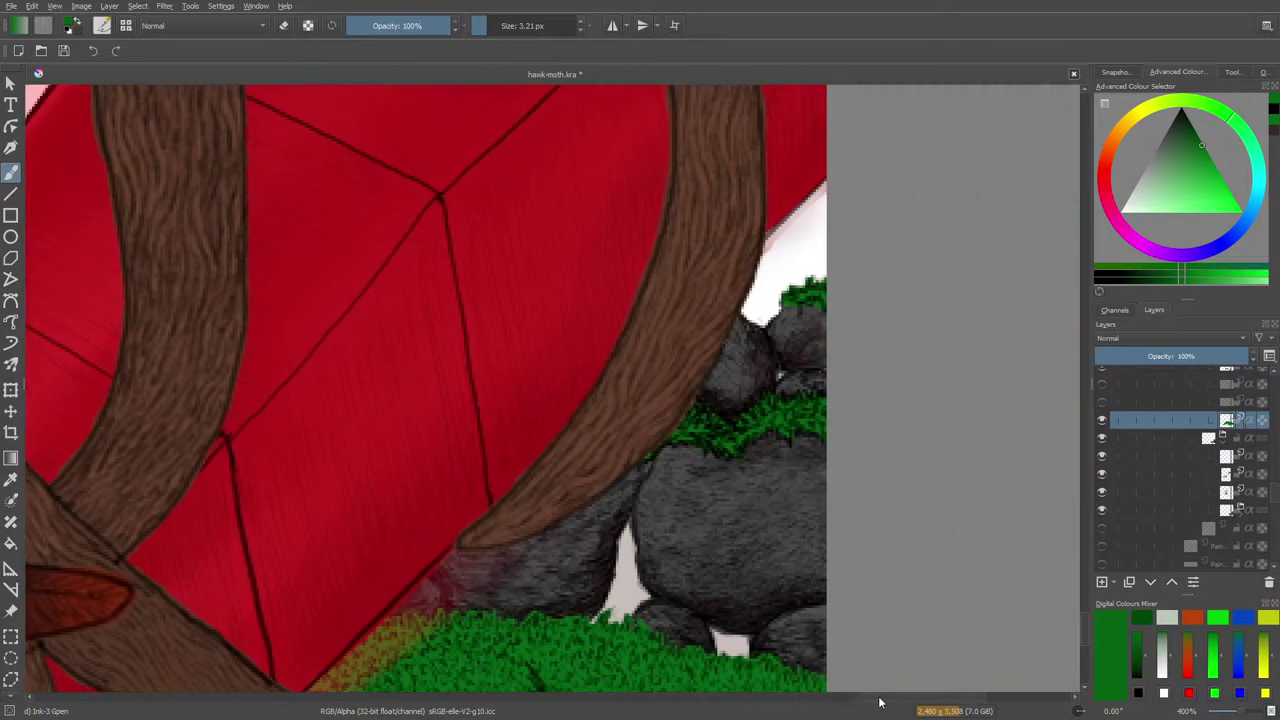
Show the light green blade layer directly above the base grass colour layer
{"action": "left_click_drag", "start_coordinate": [1082, 616], "coordinate": [1084, 642]}
{"action": "key", "text": "e"}
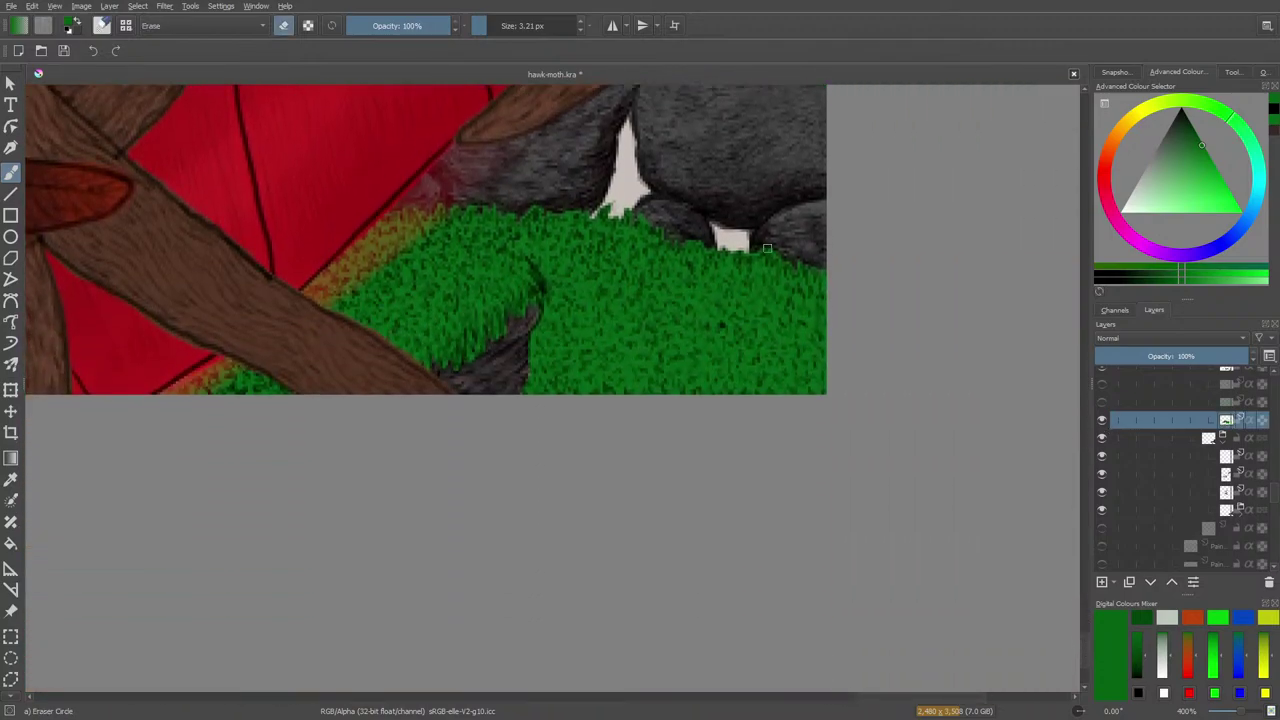
{"action": "left_click", "coordinate": [1102, 402]}
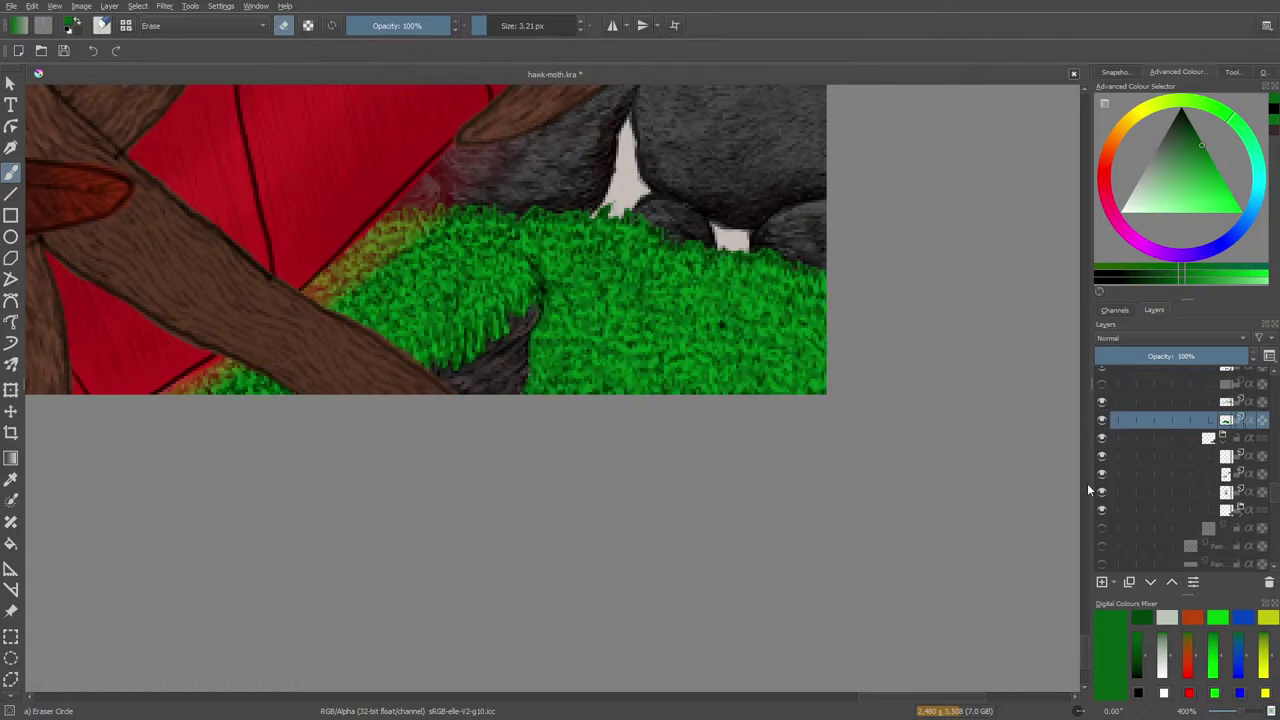
{"action": "scroll", "coordinate": [1080, 650], "scroll_direction": "up", "scroll_amount": 5}
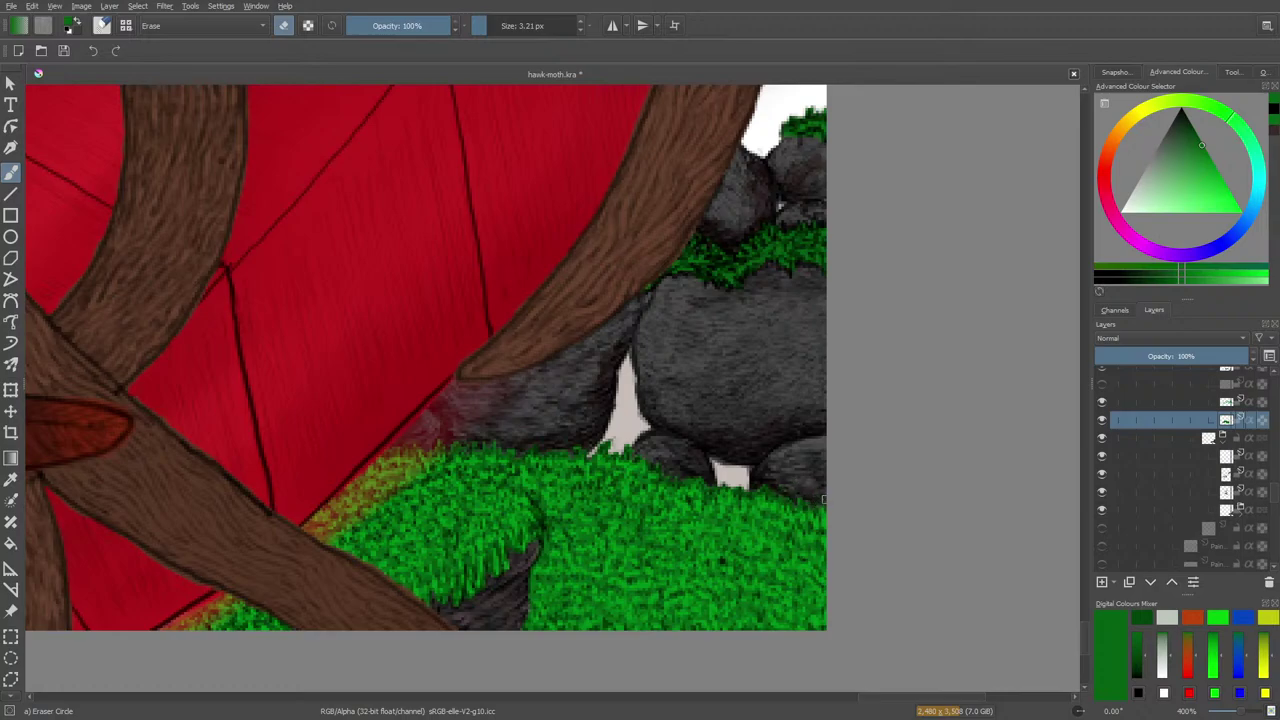
{"action": "key", "text": "e"}
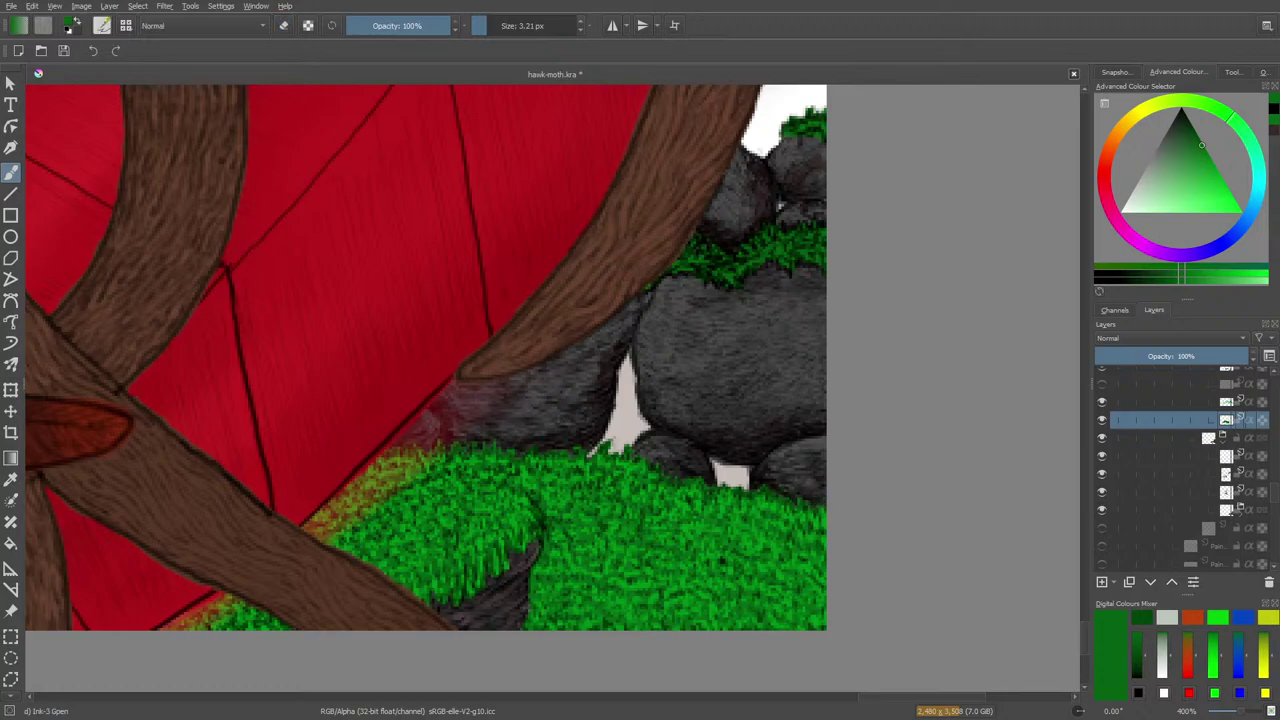
Sample the light green from the lawn's blades with the base colour hidden, and paint light blades over the rock grass on Paint Layer 302
{"action": "left_click", "coordinate": [1104, 421]}
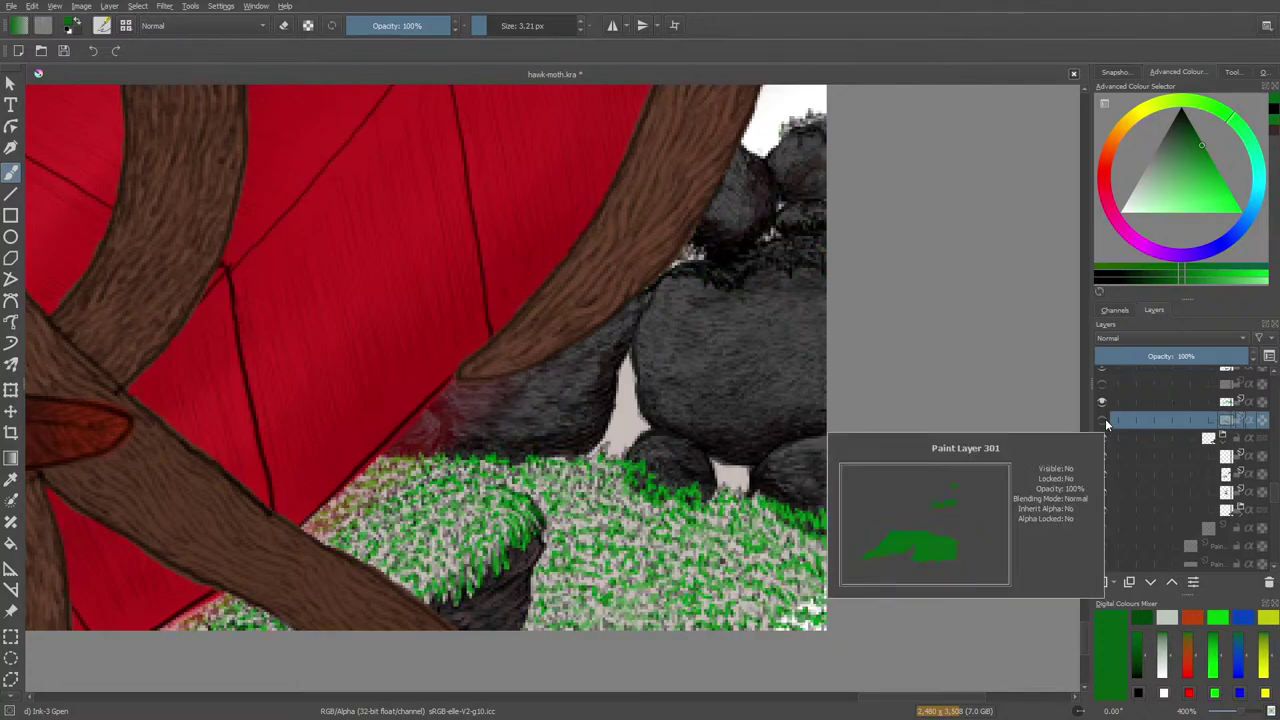
{"action": "key", "text": "p"}
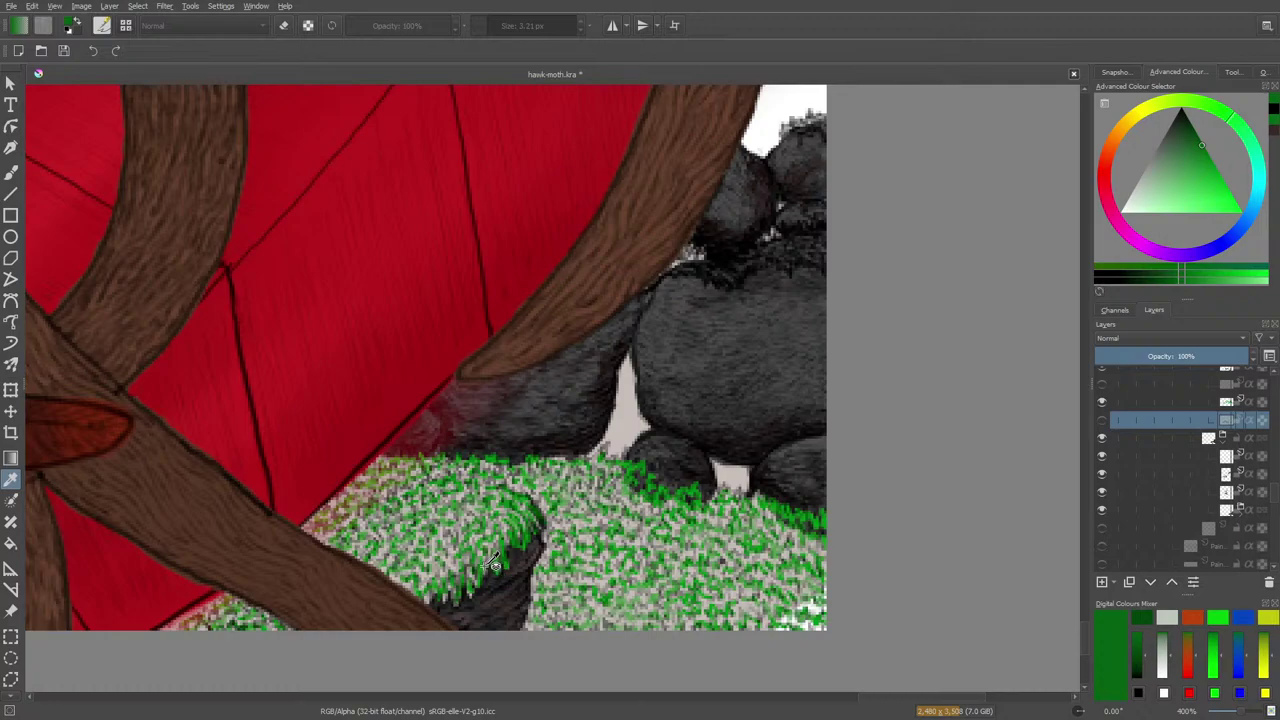
{"action": "left_click", "coordinate": [489, 559]}
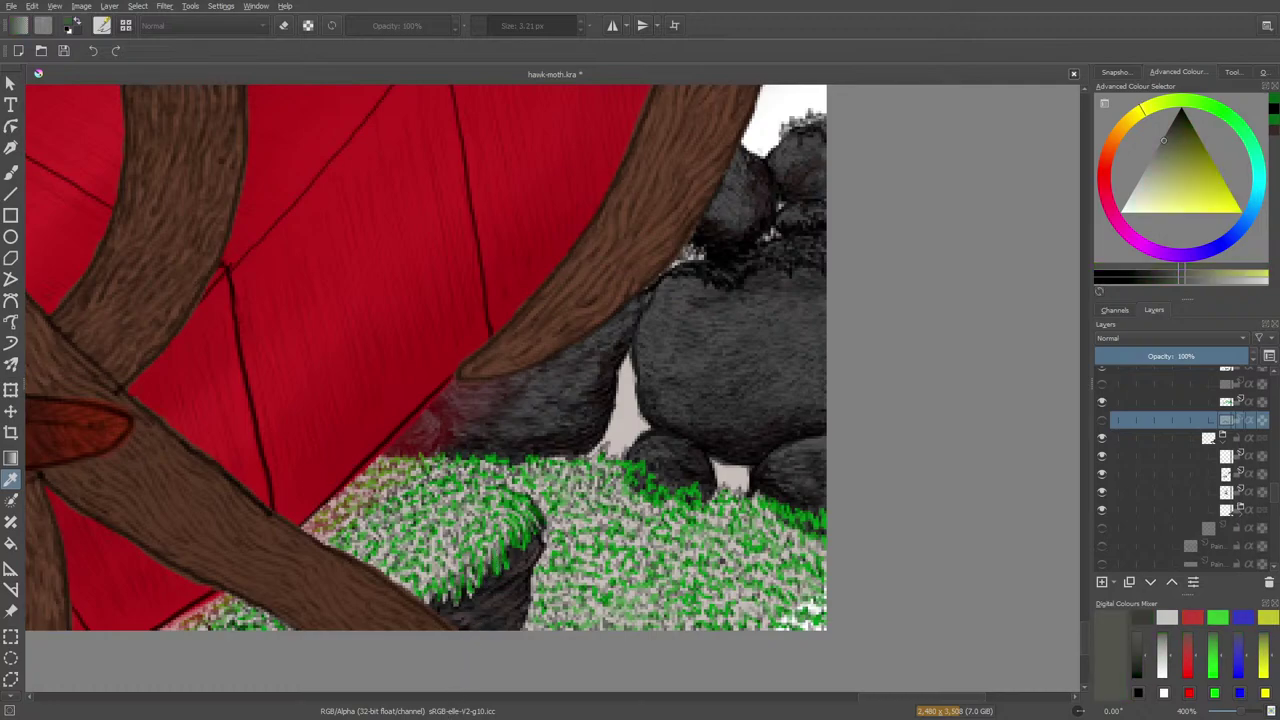
{"action": "left_click", "coordinate": [821, 521]}
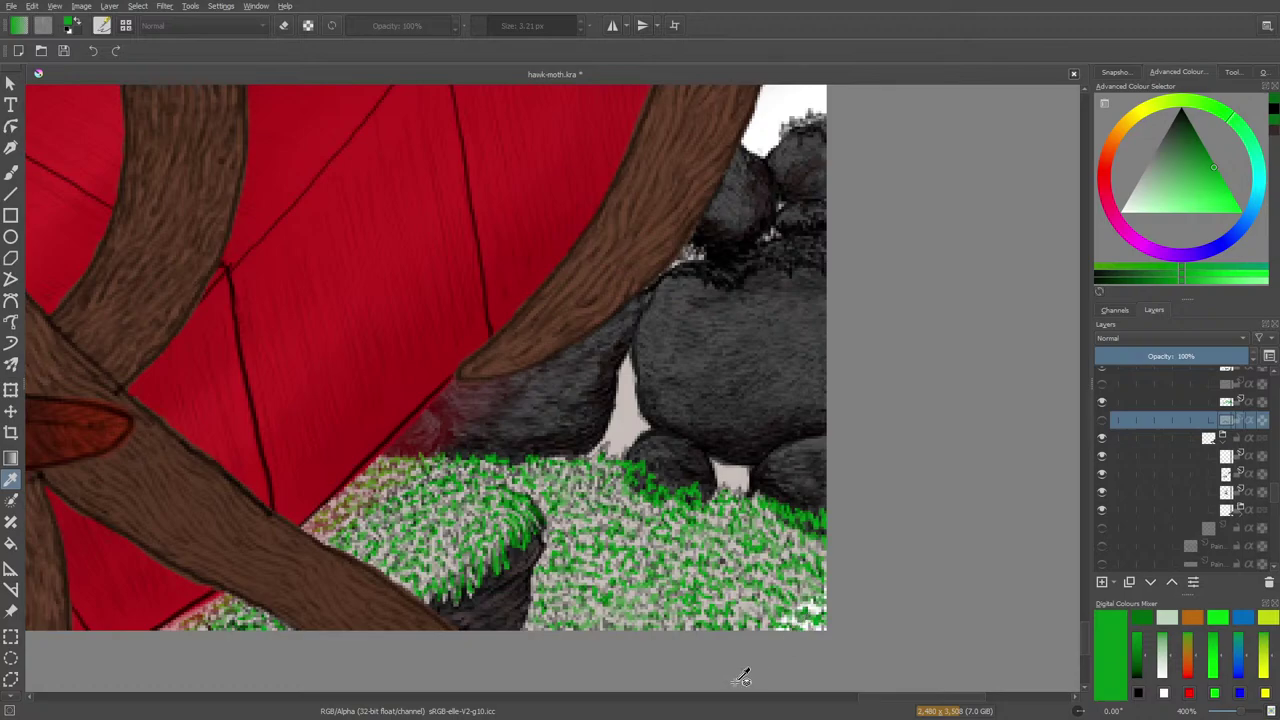
{"action": "left_click", "coordinate": [11, 170]}
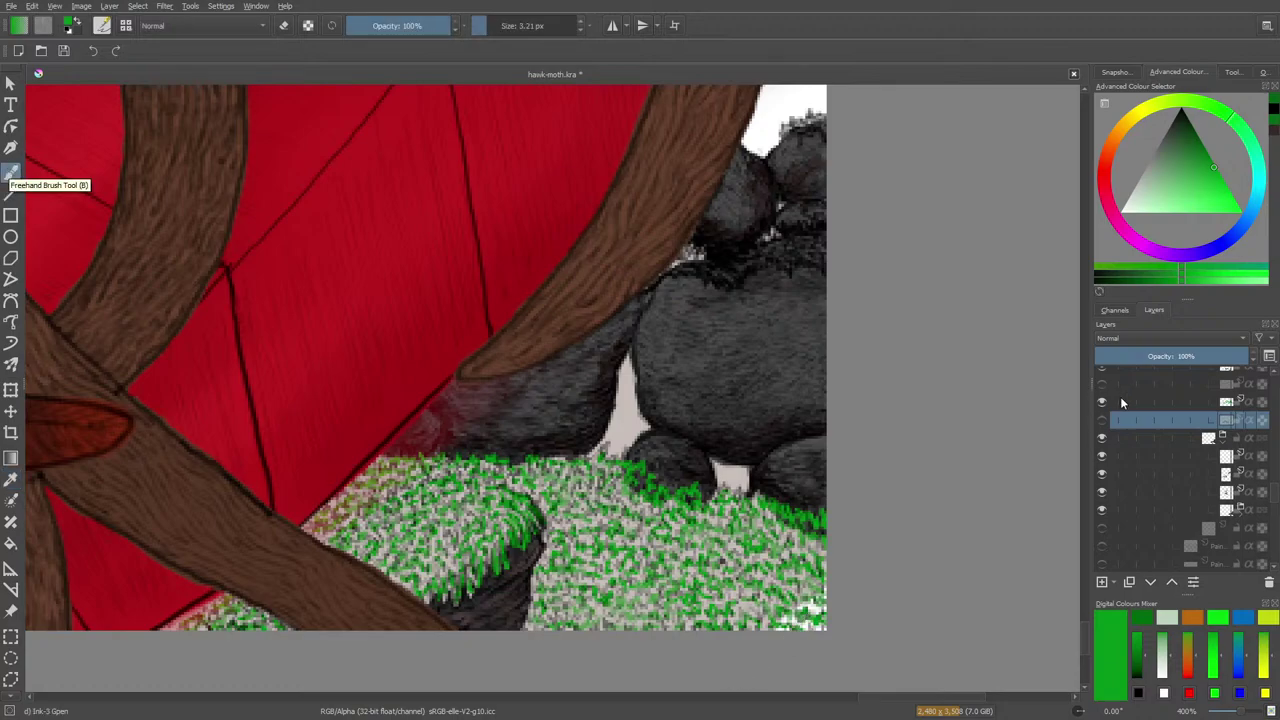
{"action": "left_click", "coordinate": [1101, 420]}
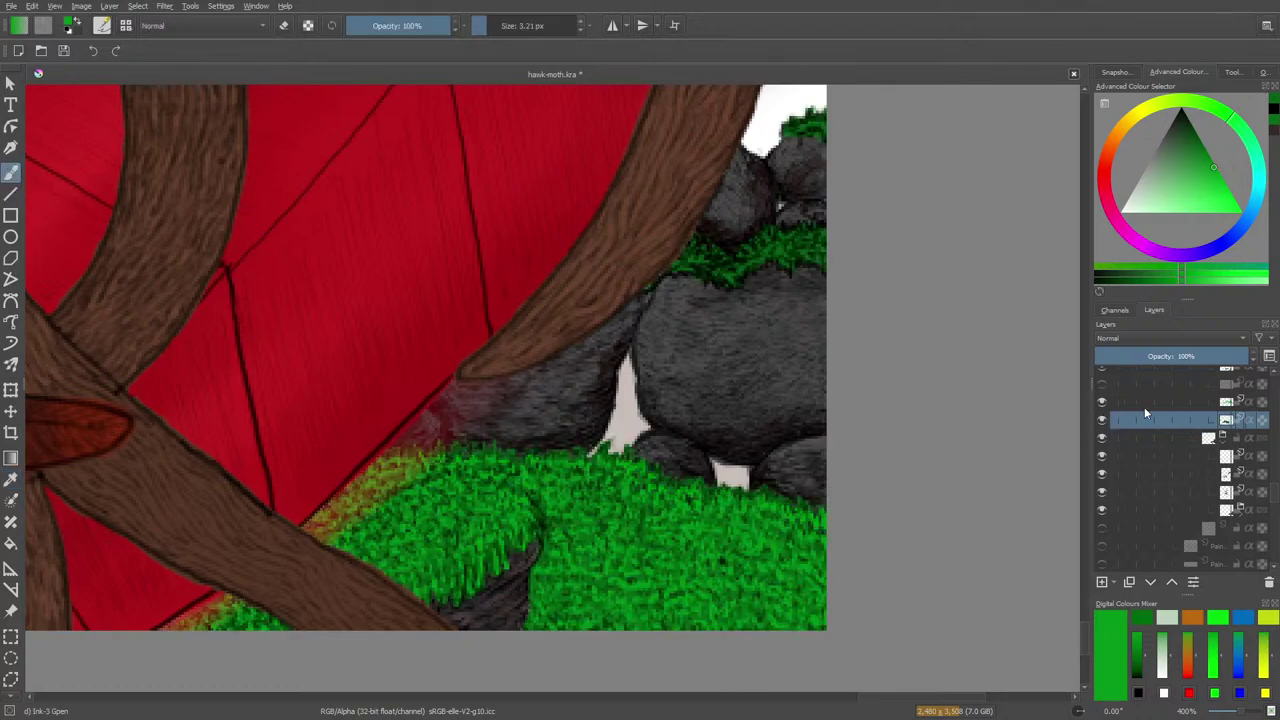
{"action": "left_click", "coordinate": [1220, 401]}
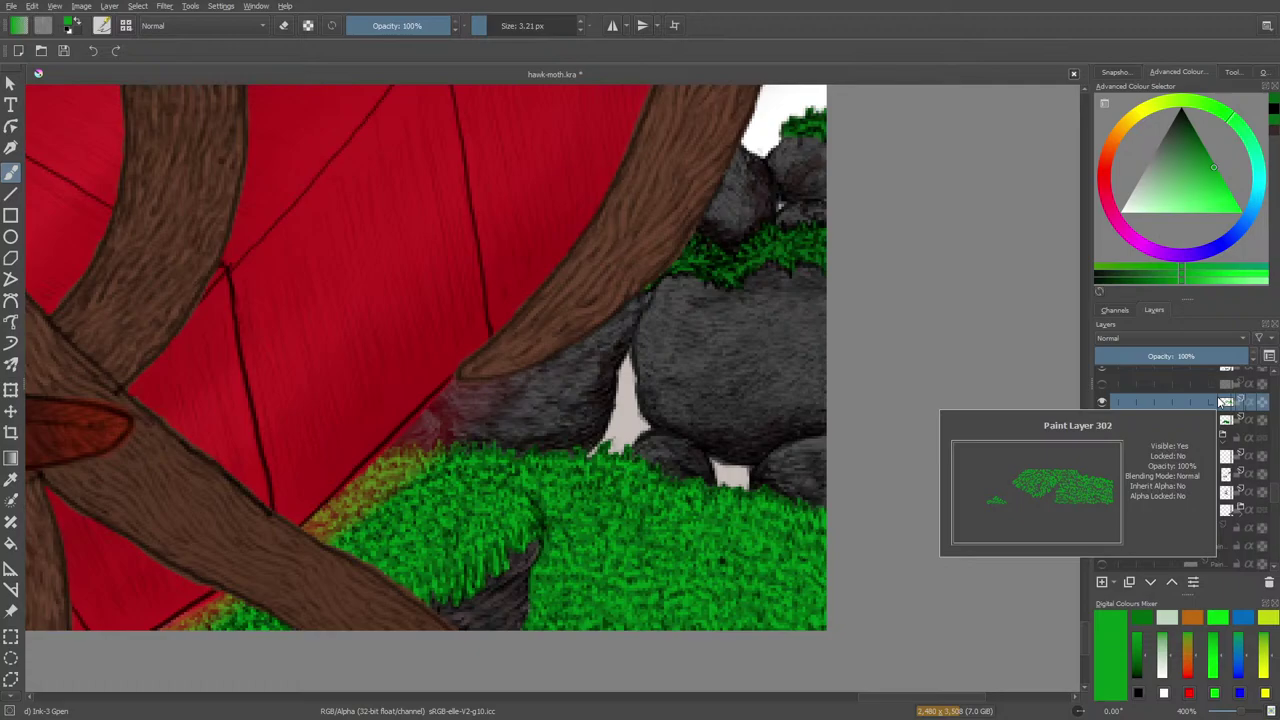
{"action": "scroll", "coordinate": [1084, 619], "scroll_direction": "up", "scroll_amount": 4}
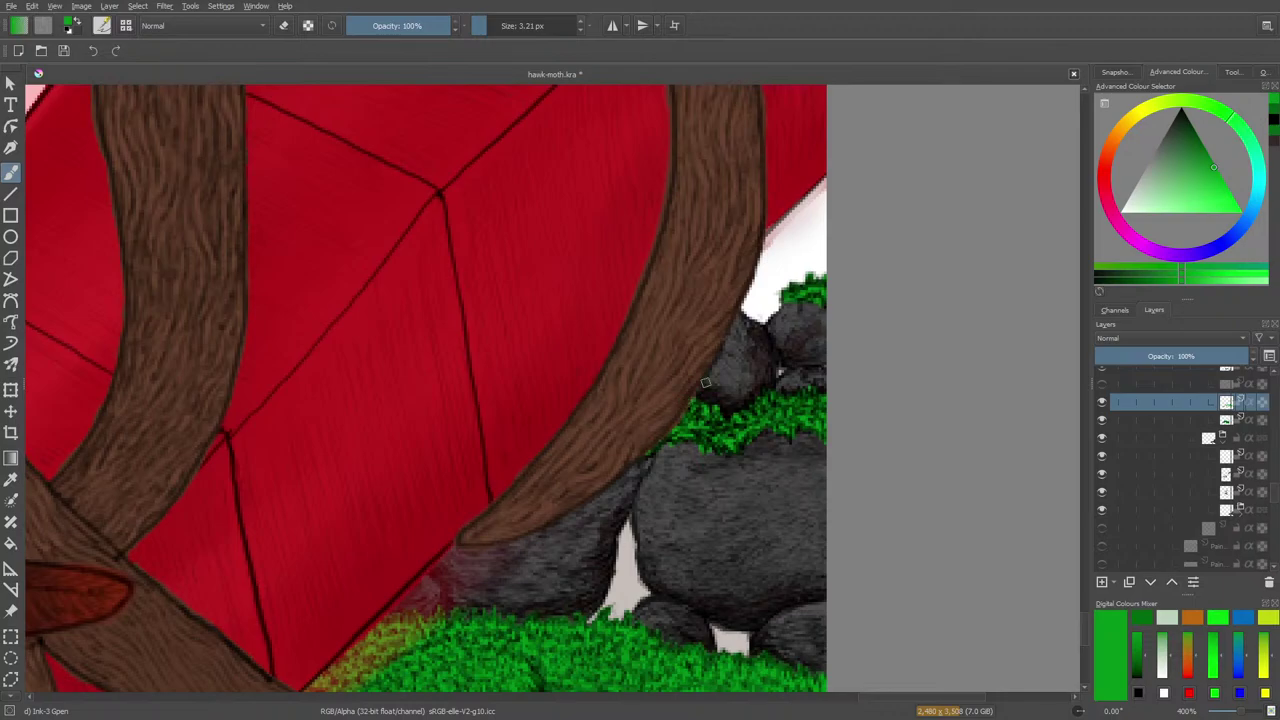
Select the grass ink layer and compare the grass with its ink hidden and shown
{"action": "scroll", "coordinate": [1277, 491], "scroll_direction": "up", "scroll_amount": 2}
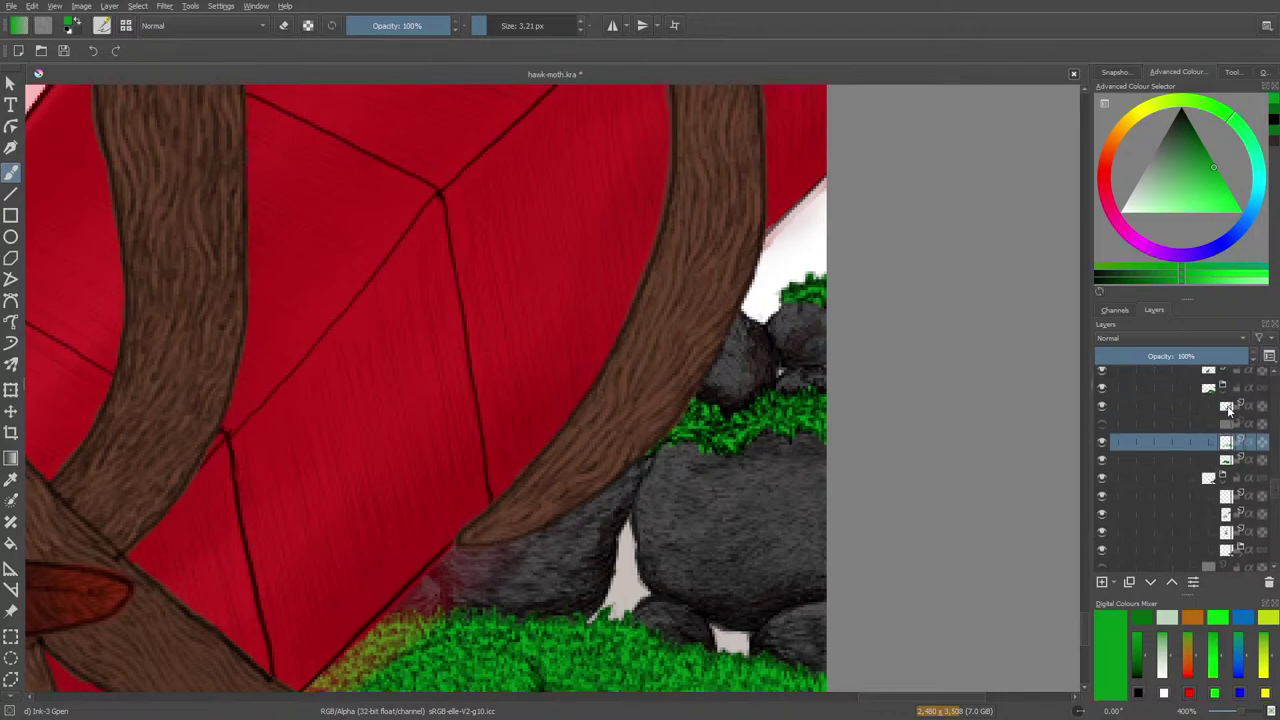
{"action": "left_click", "coordinate": [1120, 406]}
{"action": "left_click", "coordinate": [1102, 406]}
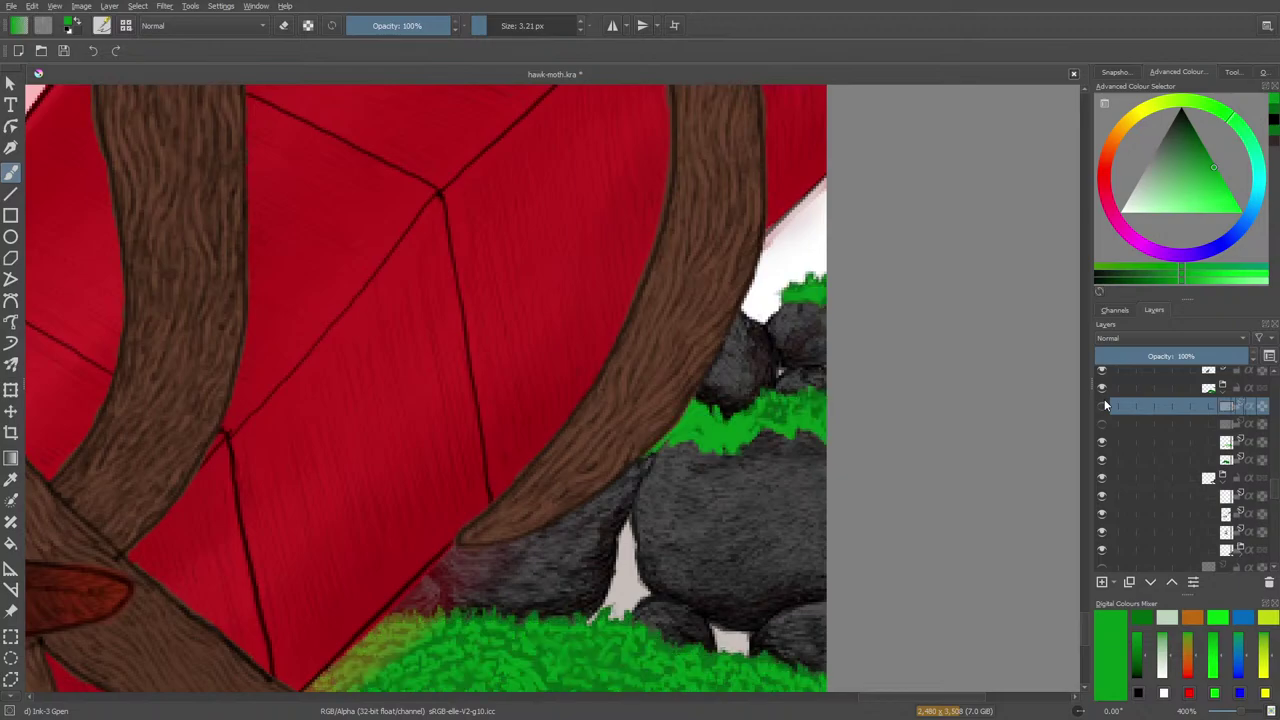
{"action": "left_click", "coordinate": [1101, 406]}
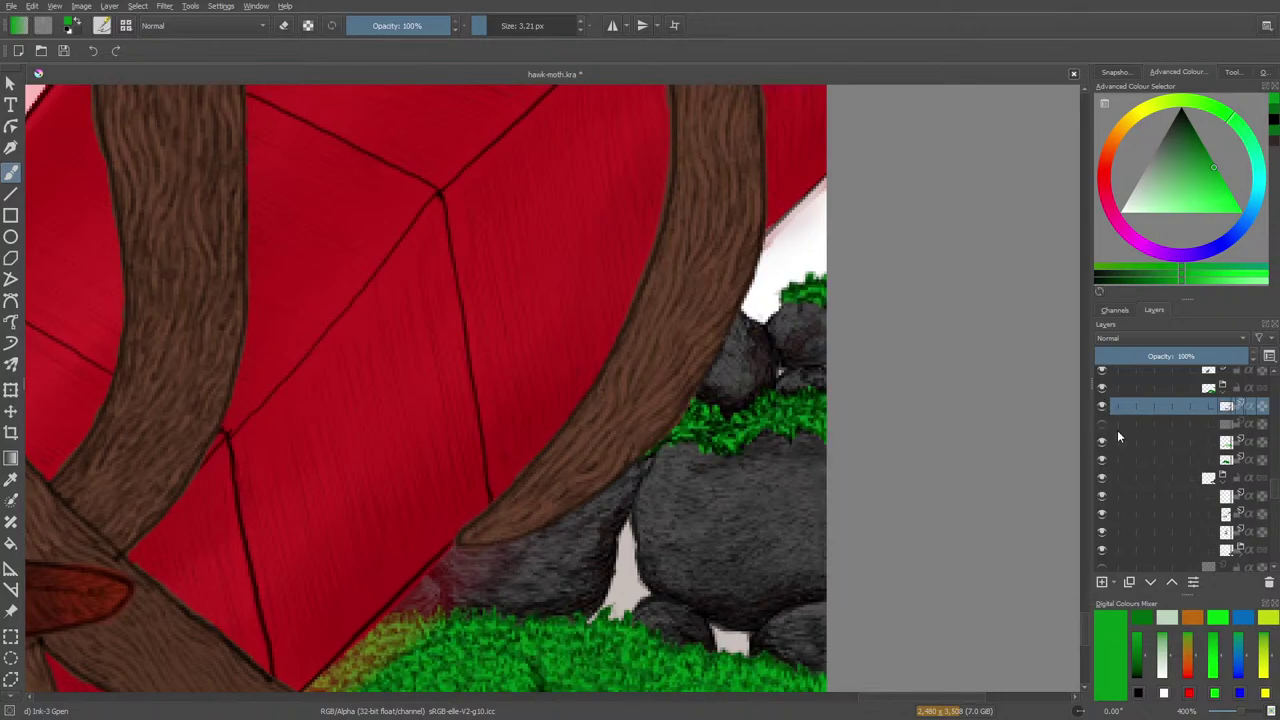
Erase the heavy black ink over the crevice grass with the Eraser Soft preset at 5.79 px
{"action": "key", "text": "e"}
{"action": "left_click", "coordinate": [103, 27]}
{"action": "left_click", "coordinate": [158, 175]}
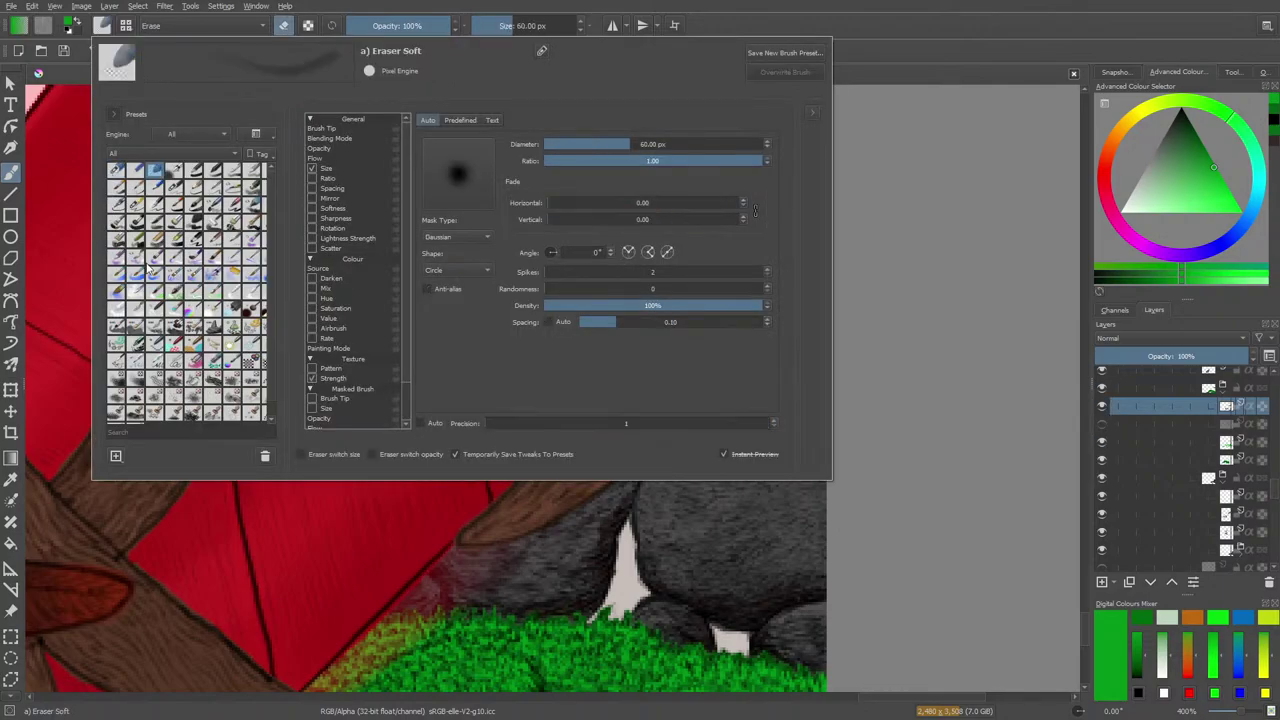
{"action": "left_click", "coordinate": [965, 425]}
{"action": "key", "text": "bracketleft"}
{"action": "key", "text": "bracketleft"}
{"action": "key", "text": "bracketleft"}
{"action": "key", "text": "bracketleft"}
{"action": "key", "text": "bracketleft"}
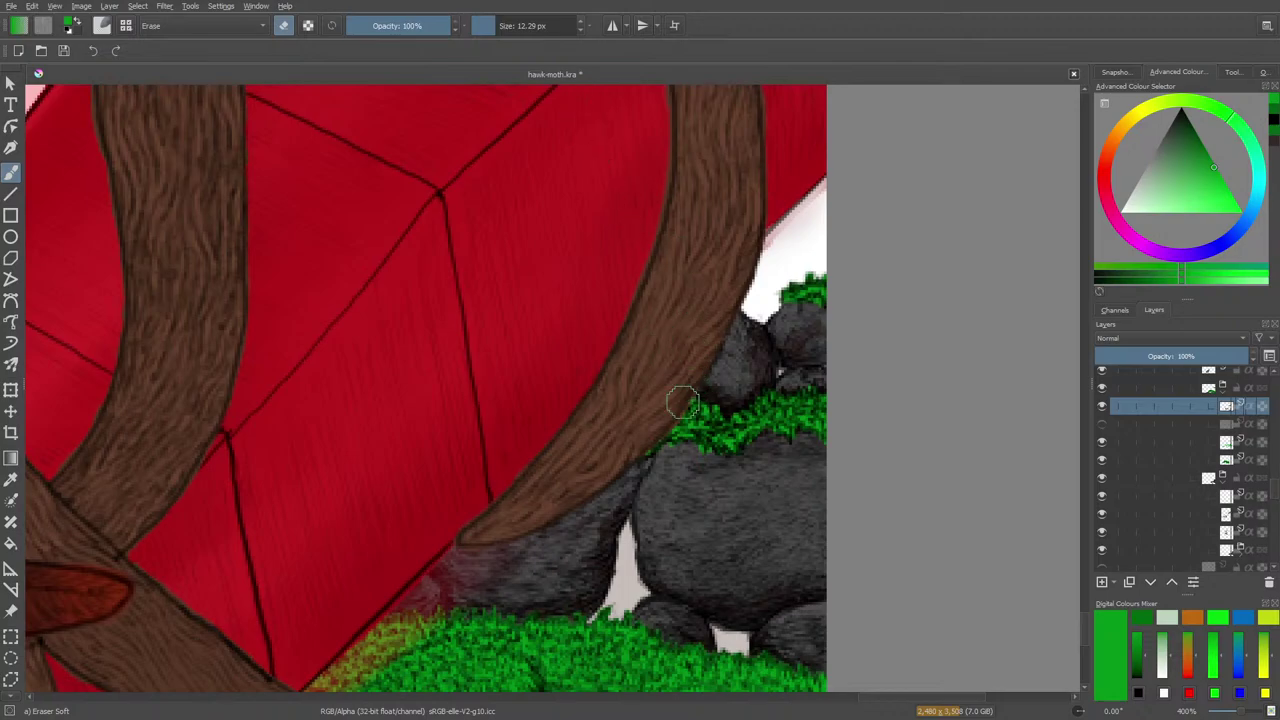
{"action": "left_click_drag", "start_coordinate": [493, 25], "coordinate": [489, 25]}
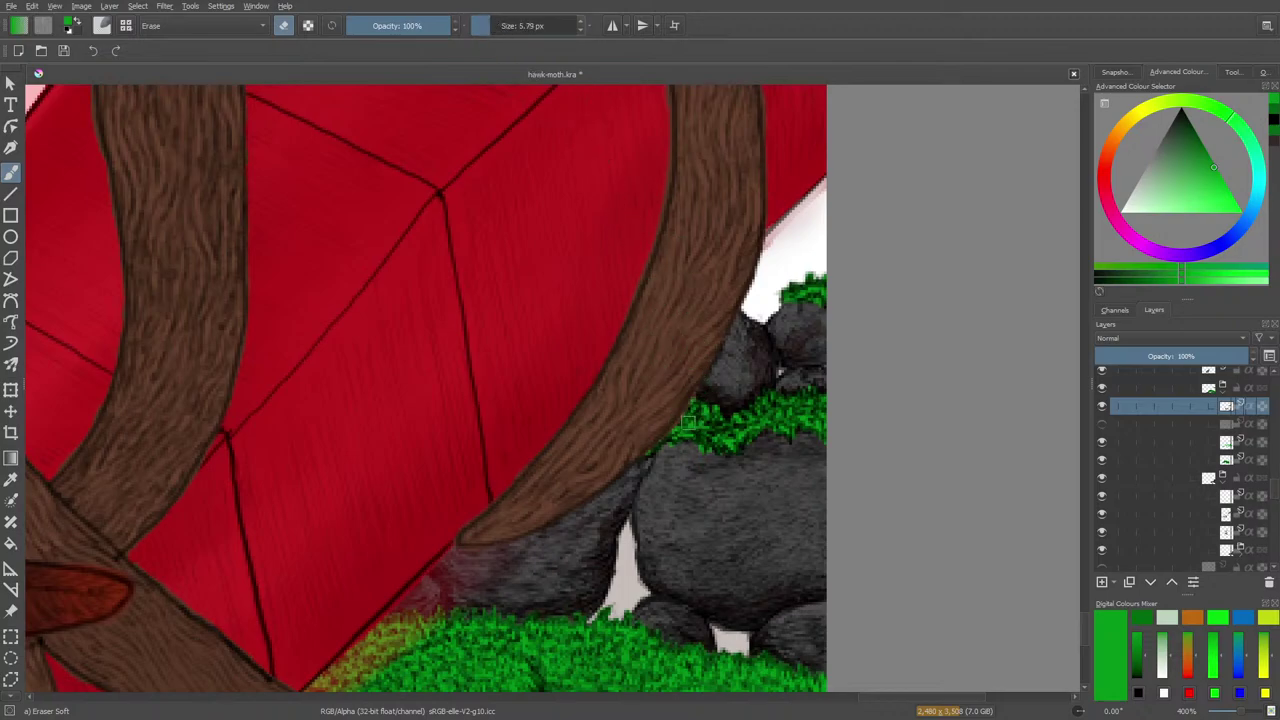
{"action": "mouse_move", "coordinate": [673, 454]}
{"action": "left_mouse_down"}
{"action": "mouse_move", "coordinate": [703, 423]}
{"action": "mouse_move", "coordinate": [729, 439]}
{"action": "mouse_move", "coordinate": [764, 412]}
{"action": "left_mouse_up"}
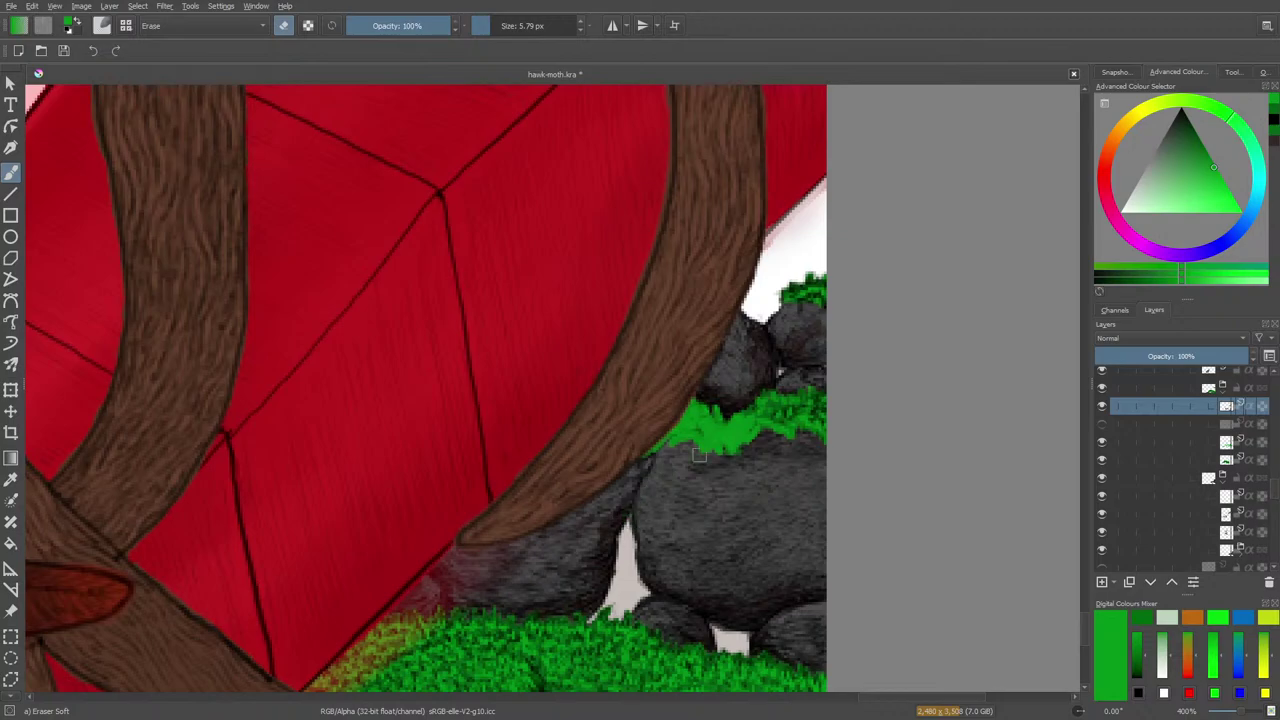
Re-ink the crevice grass with fine, spaced black blades using the 3.21 px pen on the grass ink layer
{"action": "key", "text": "slash"}
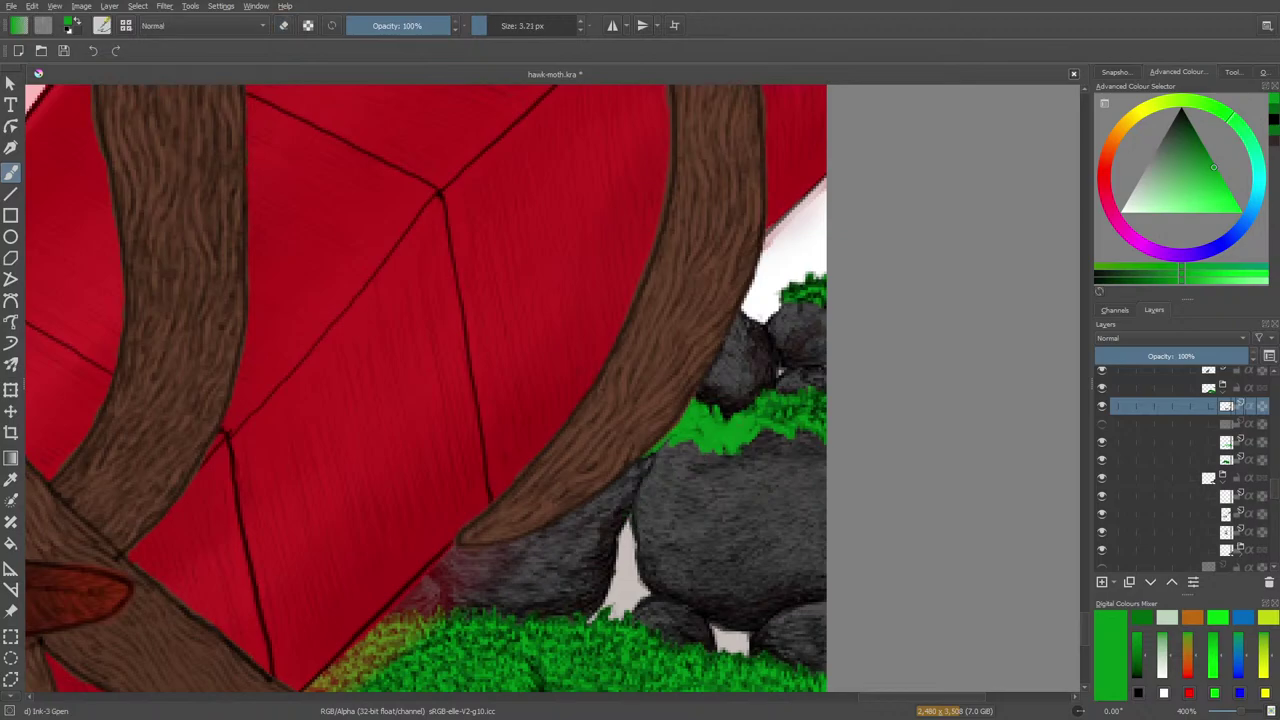
{"action": "right_click", "coordinate": [687, 417]}
{"action": "left_click_drag", "start_coordinate": [687, 428], "coordinate": [650, 412]}
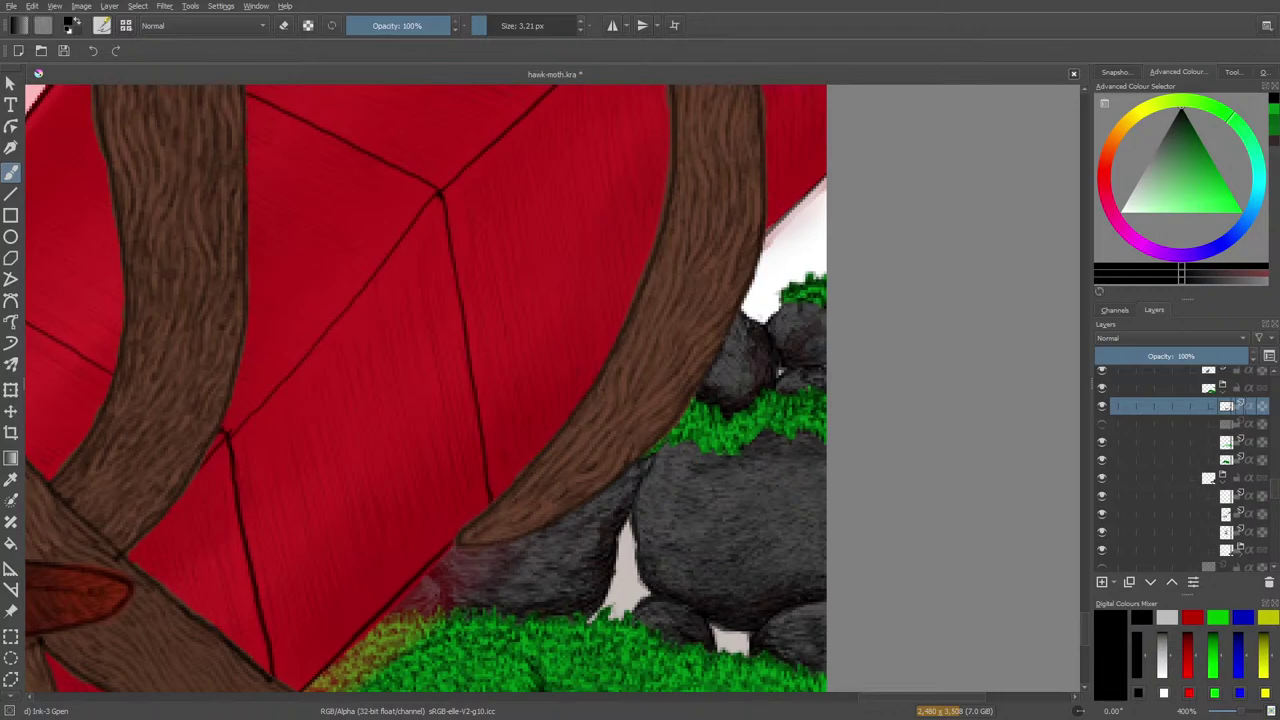
{"action": "key", "text": "e"}
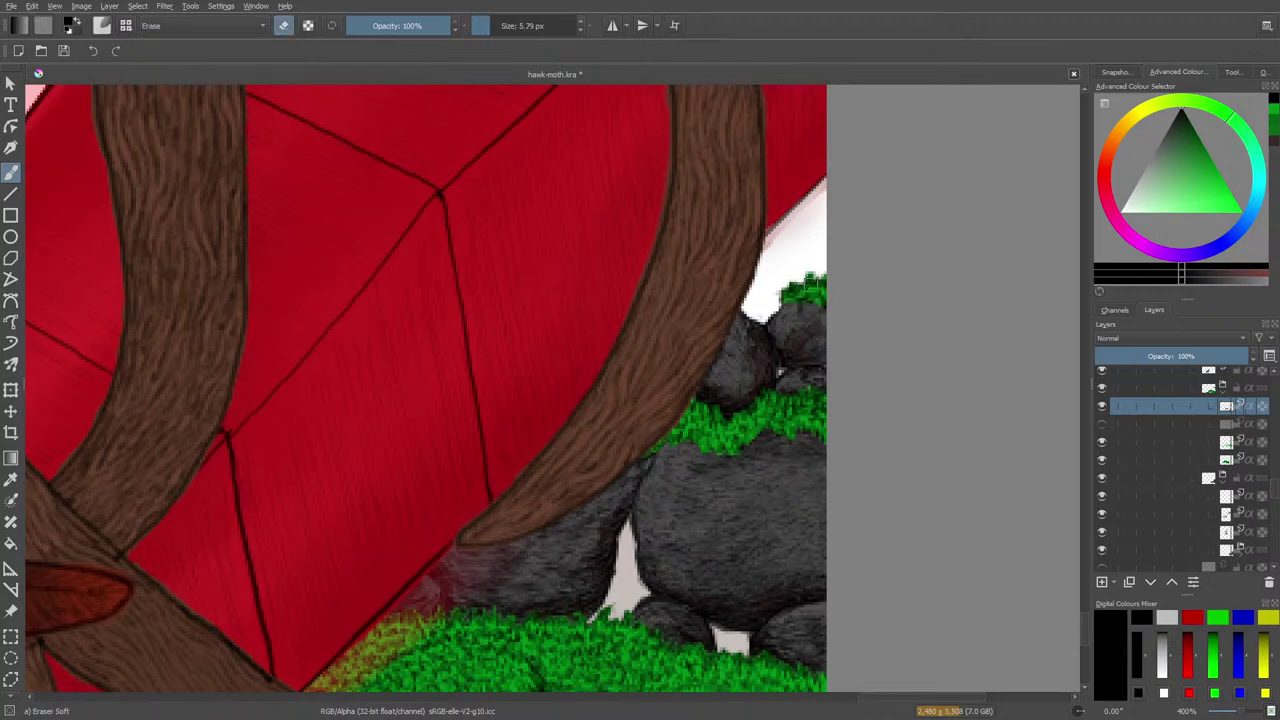
{"action": "key", "text": "e"}
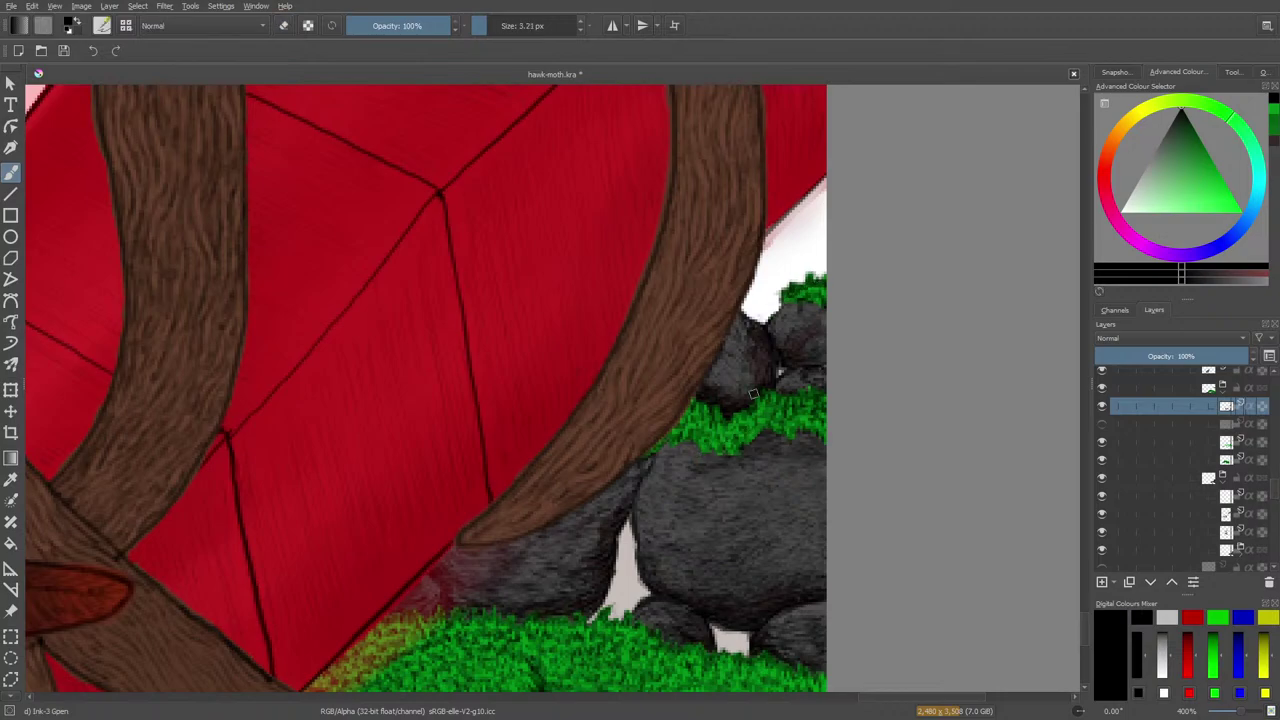
Thin the light blades in the crevice grass with Eraser Soft at 5.79 px, and add black blades on the grass ink layer
{"action": "left_click", "coordinate": [1226, 444]}
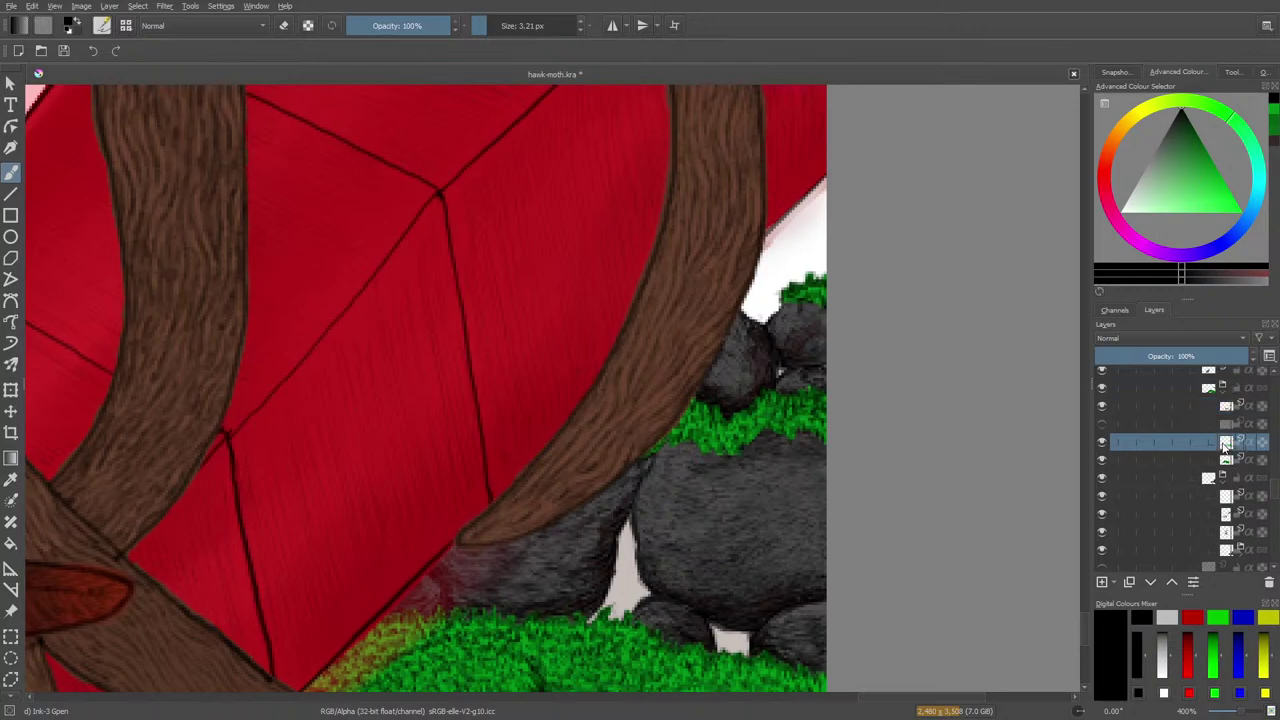
{"action": "key", "text": "e"}
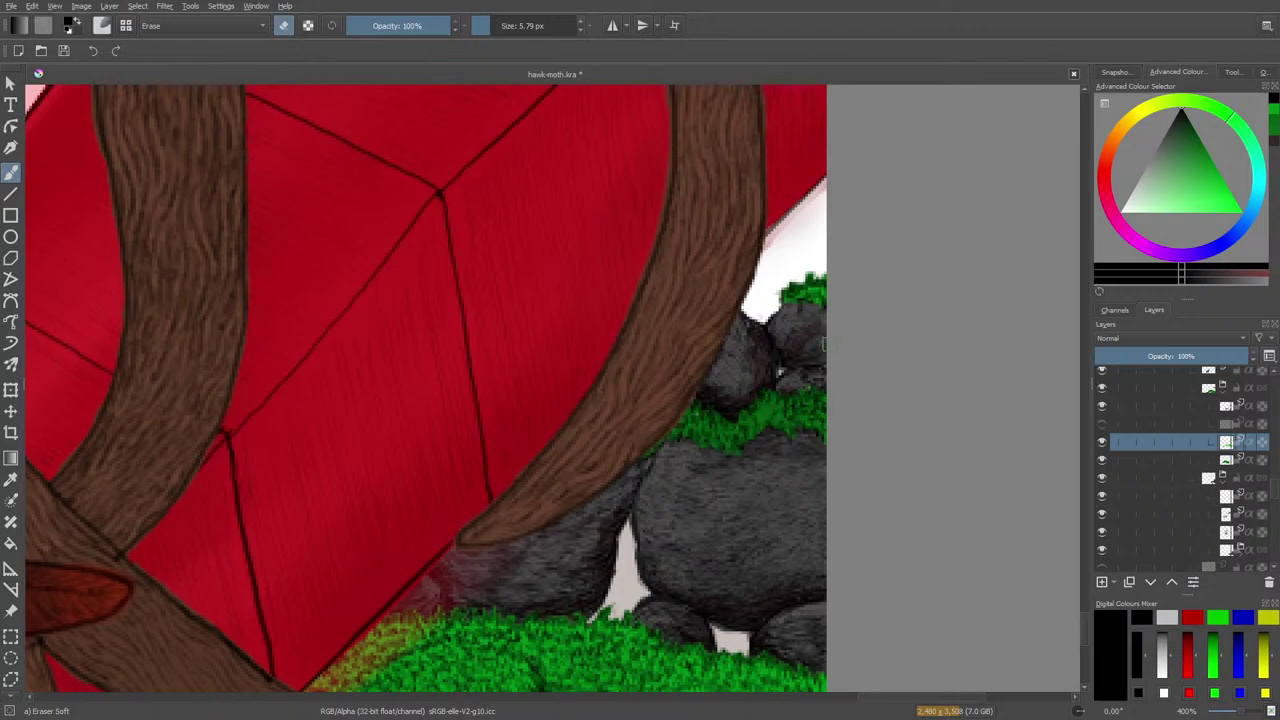
{"action": "key", "text": "Page_Up"}
{"action": "key", "text": "Page_Up"}
{"action": "key", "text": "slash"}
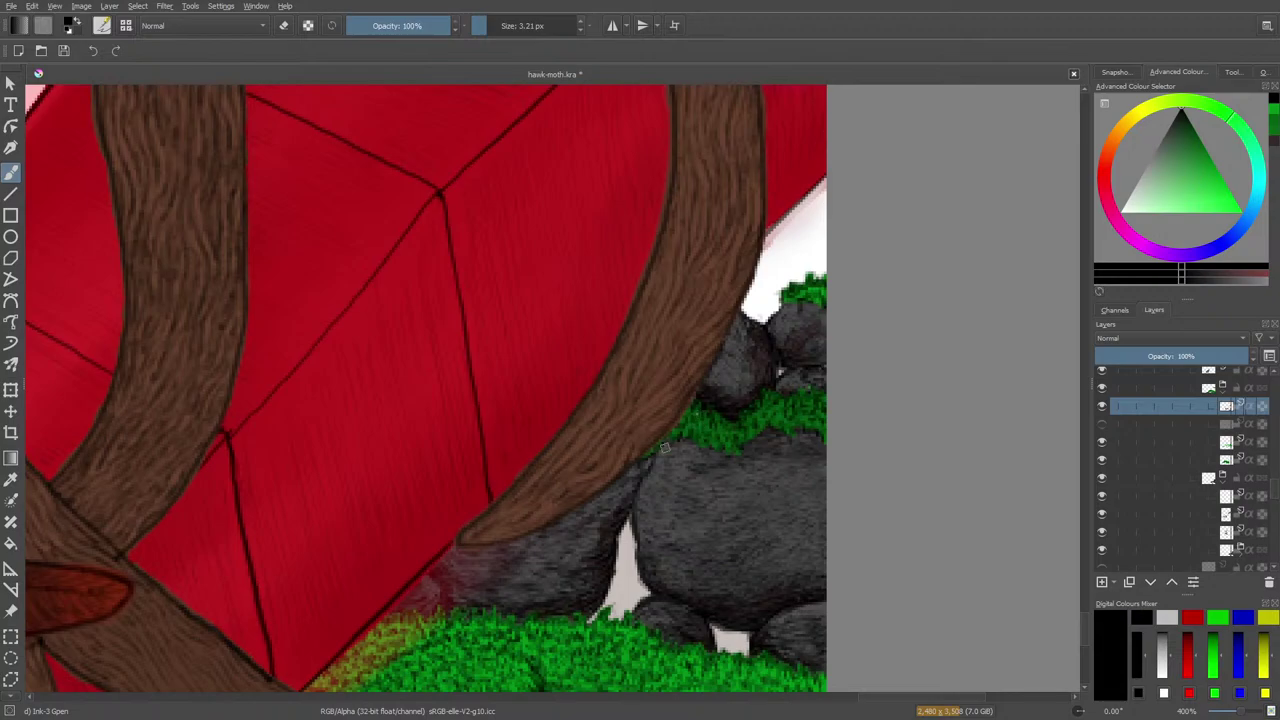
Select the light-blade layer and sample the light green from the lawn for the 3.21 px pen
{"action": "left_click", "coordinate": [1228, 446]}
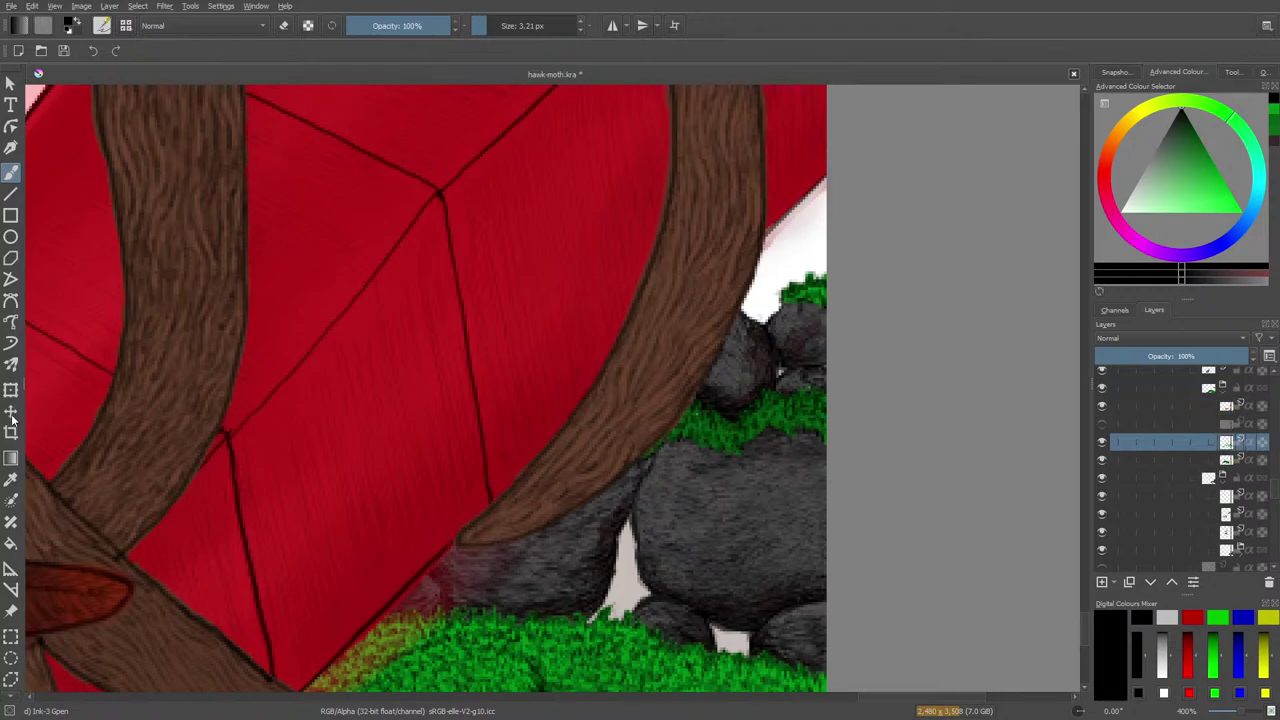
{"action": "left_click", "coordinate": [11, 479]}
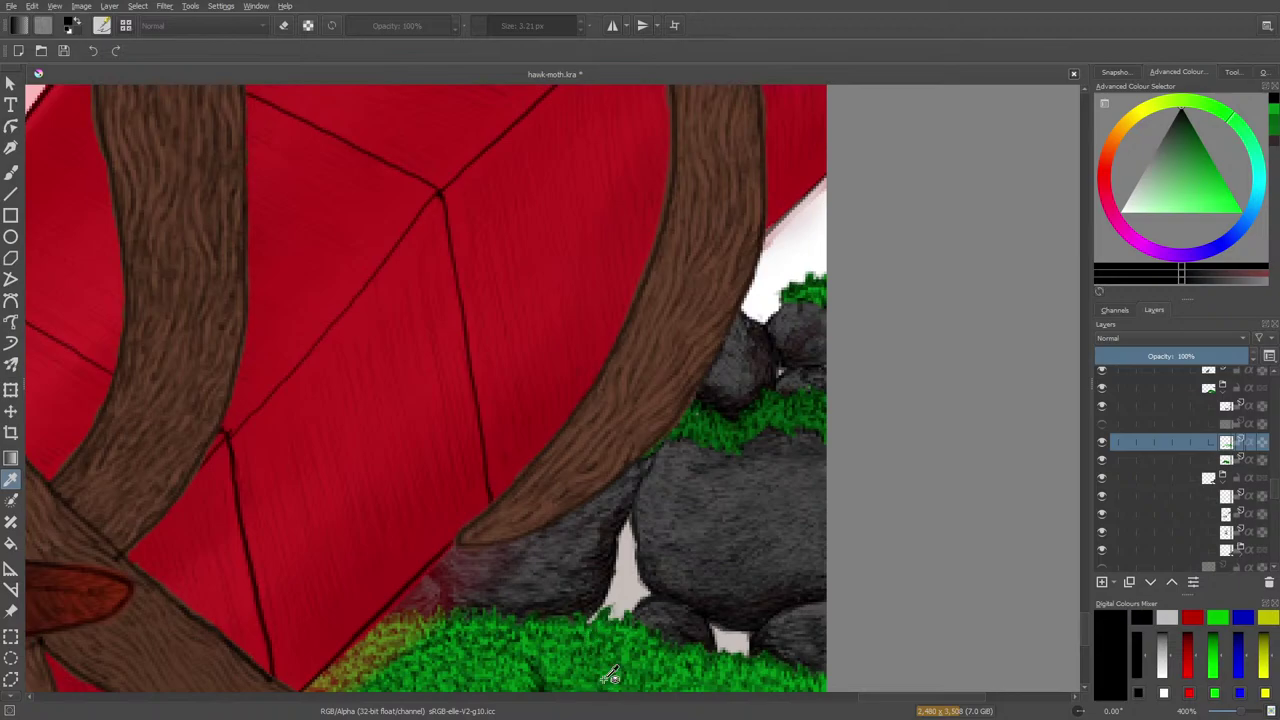
{"action": "left_click", "coordinate": [600, 626]}
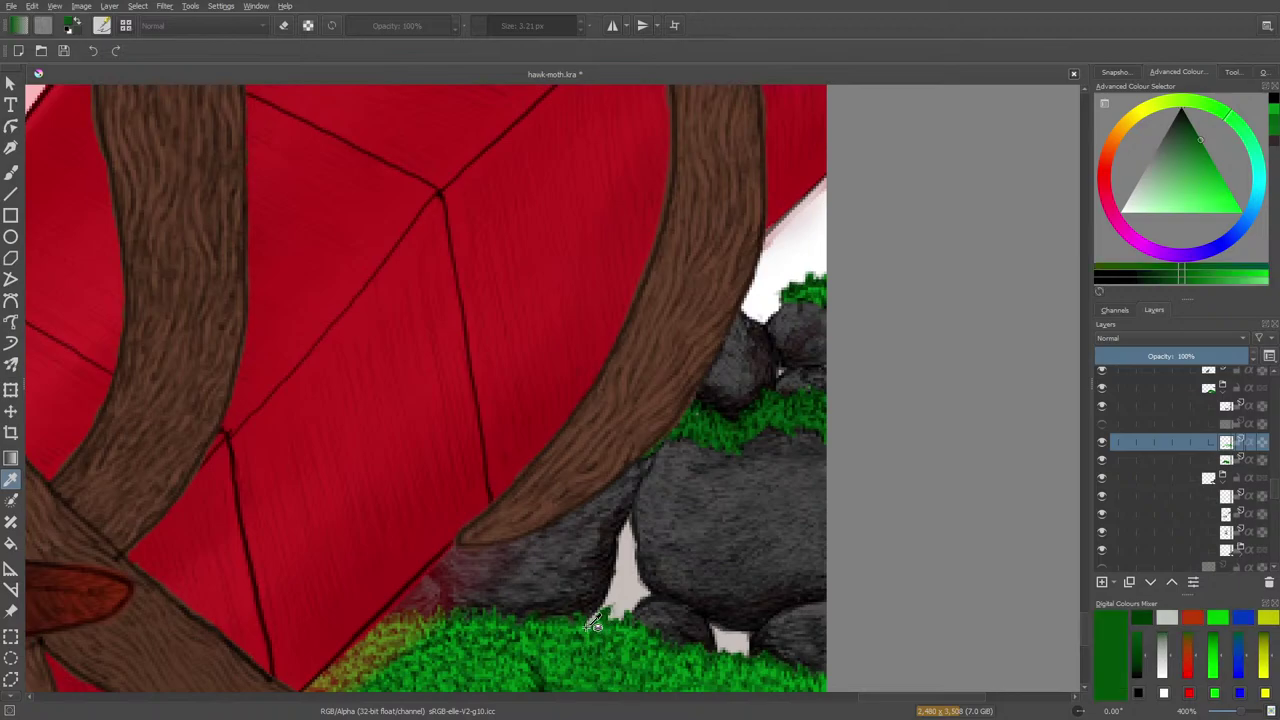
{"action": "left_click", "coordinate": [722, 664]}
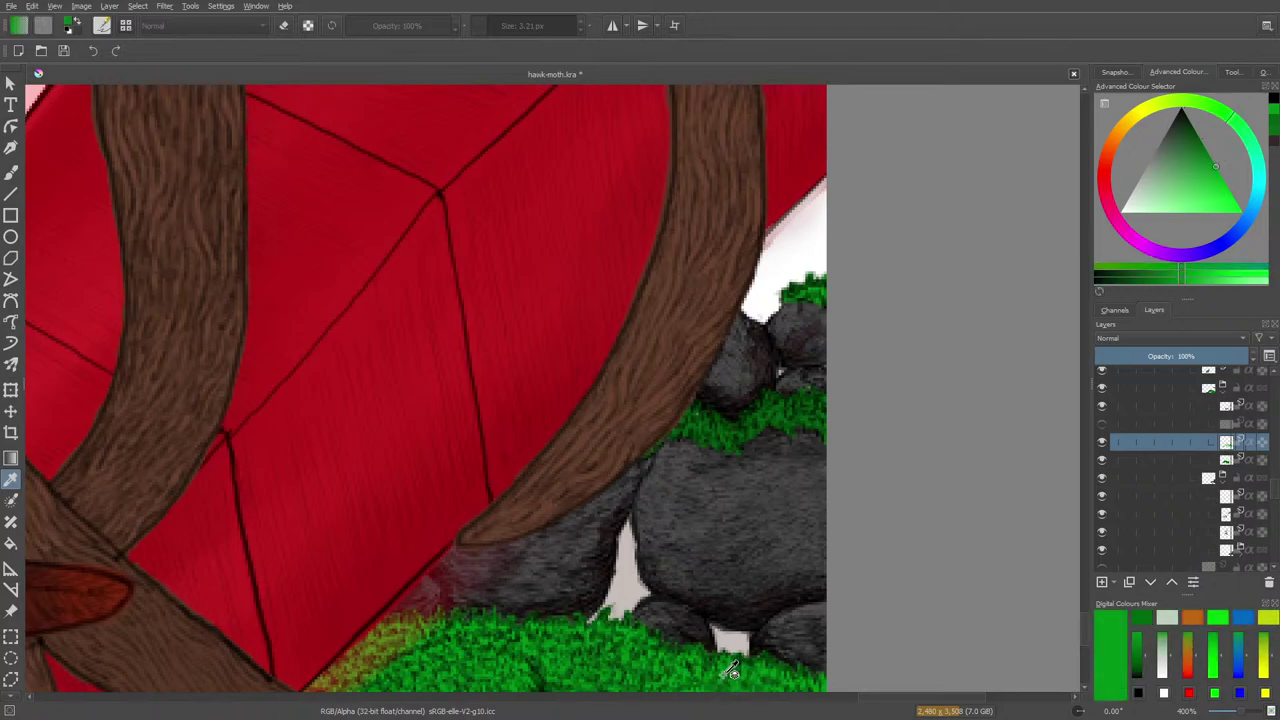
{"action": "left_click", "coordinate": [11, 172]}
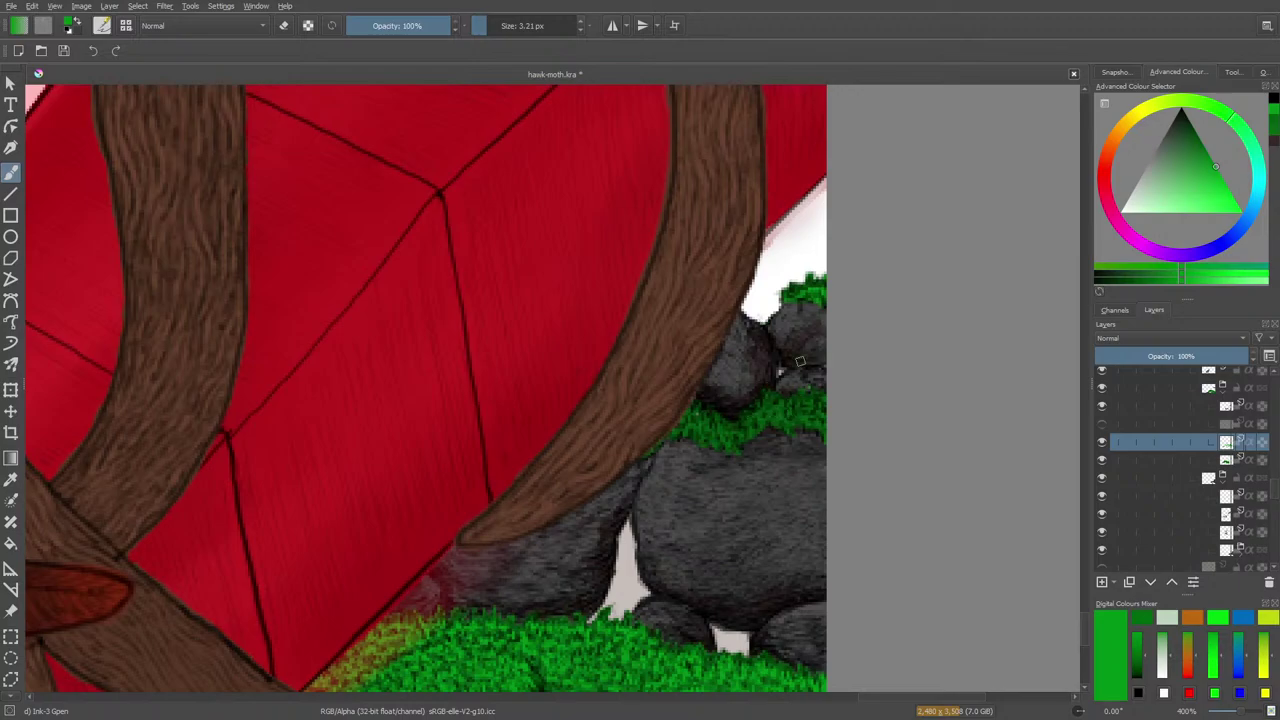
Trim the crevice grass with the Eraser Circle preset at 3.21 px, and repaint its blades in light green
{"action": "key", "text": "e"}
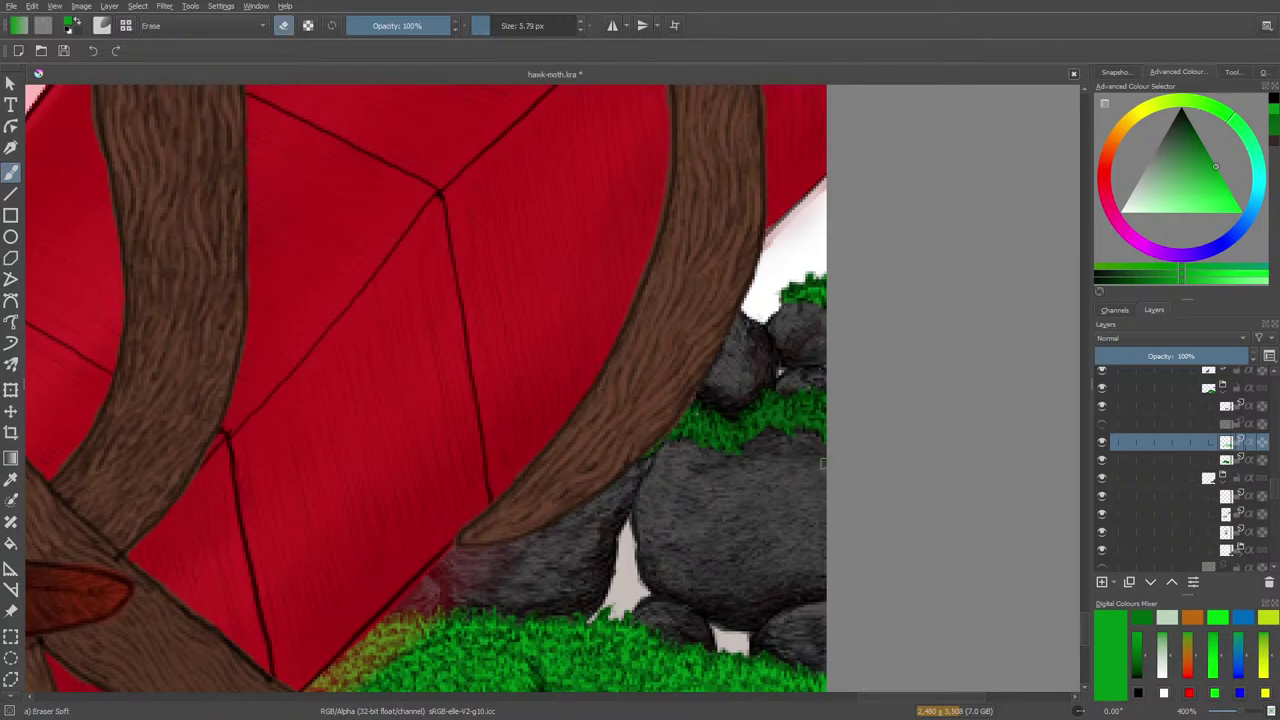
{"action": "left_click", "coordinate": [101, 26]}
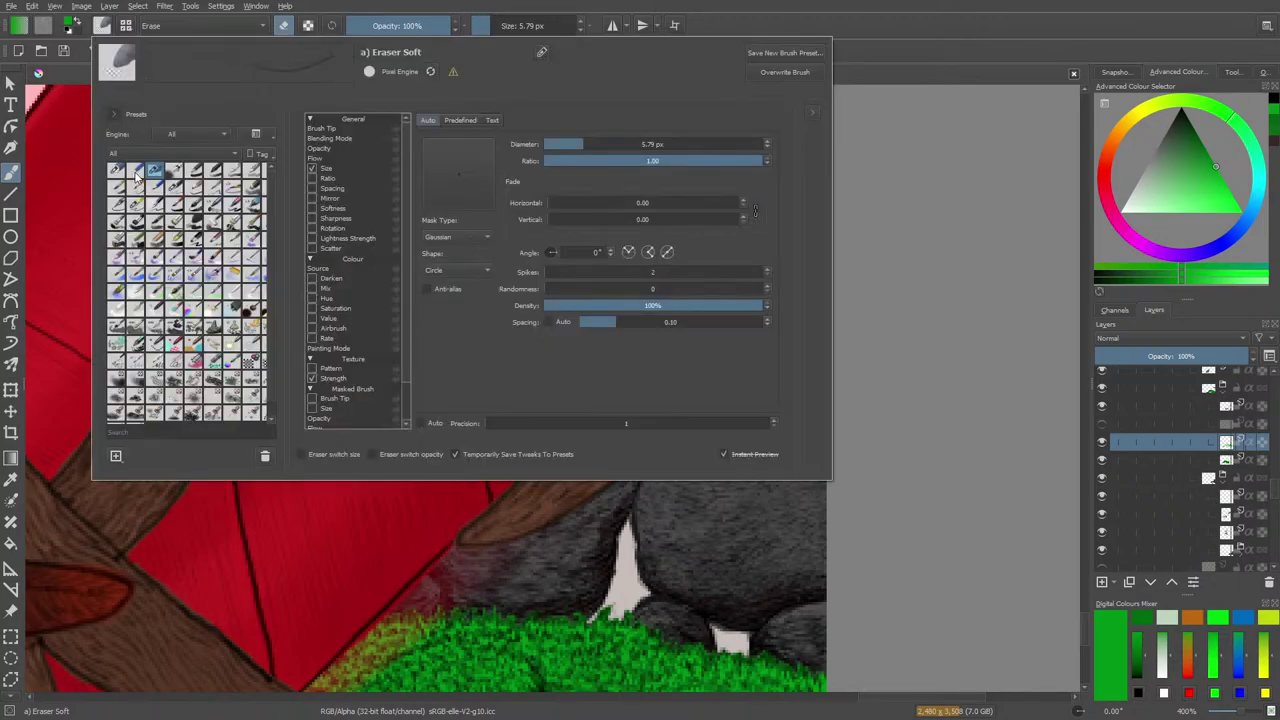
{"action": "left_click", "coordinate": [118, 172]}
{"action": "left_click", "coordinate": [63, 164]}
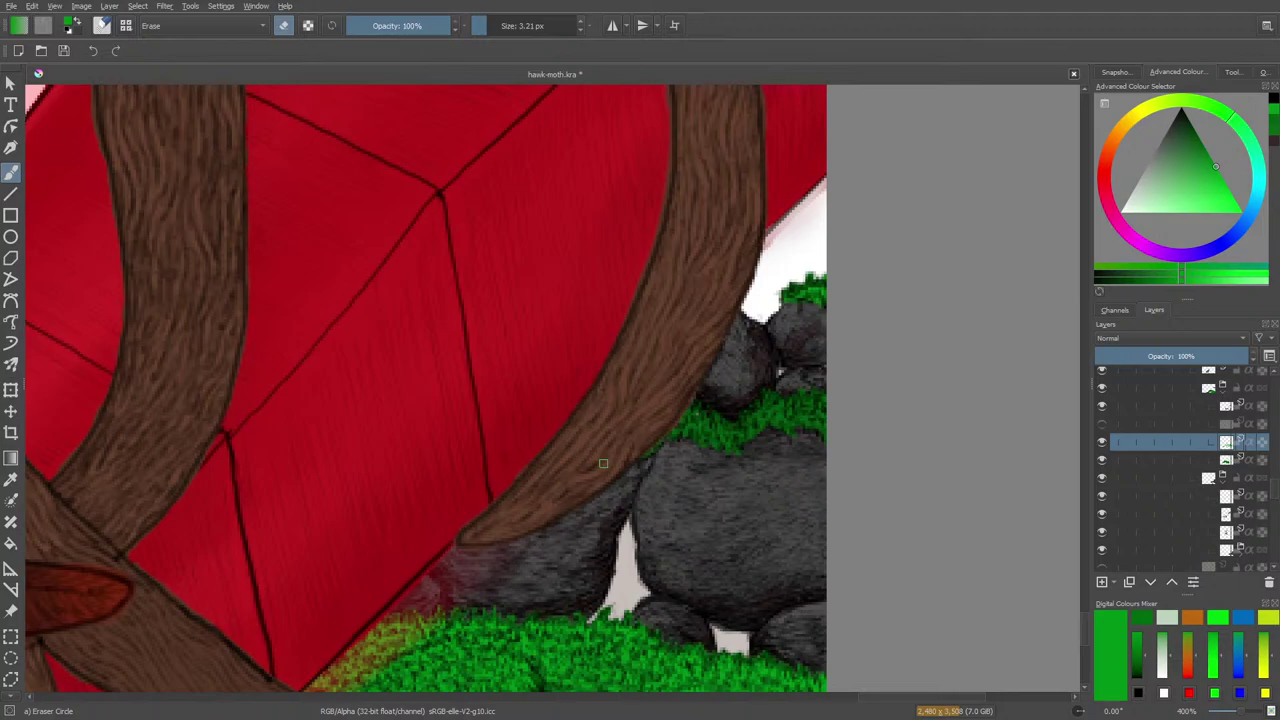
{"action": "key", "text": "slash"}
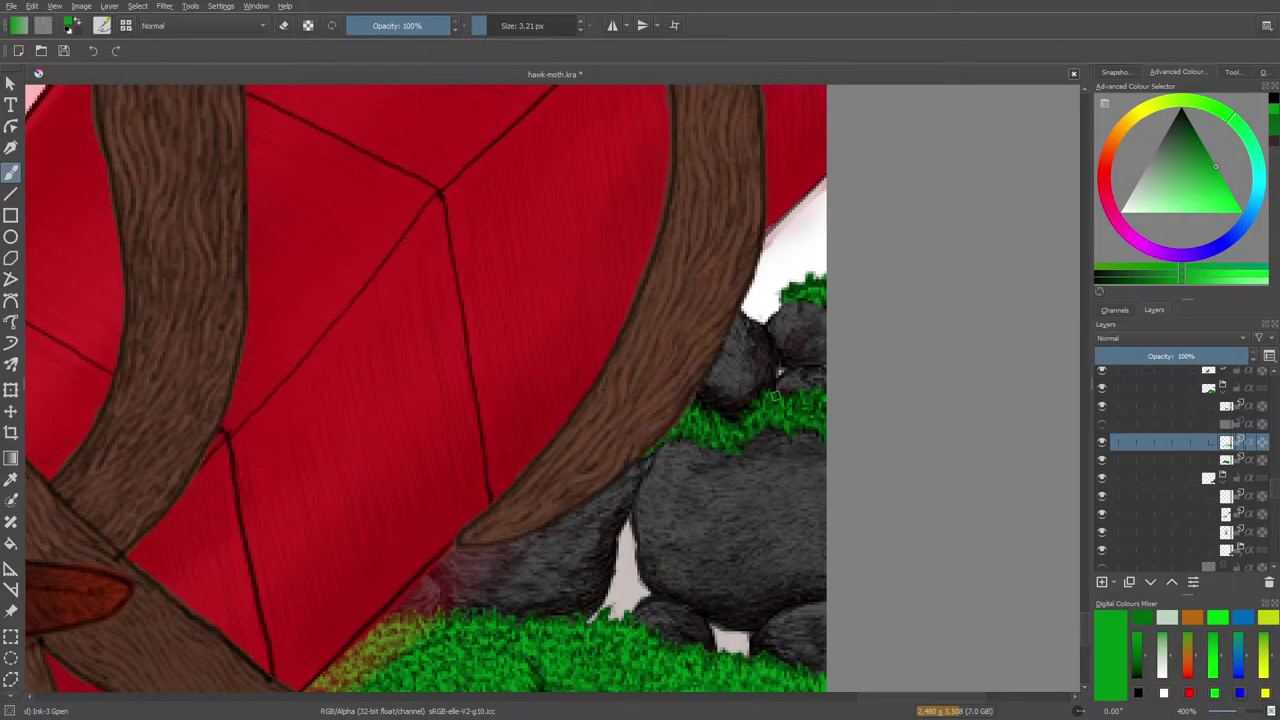
Thin the black lines on the grass ink layer using Eraser Circle at 0.58 px
{"action": "left_click", "coordinate": [1225, 399]}
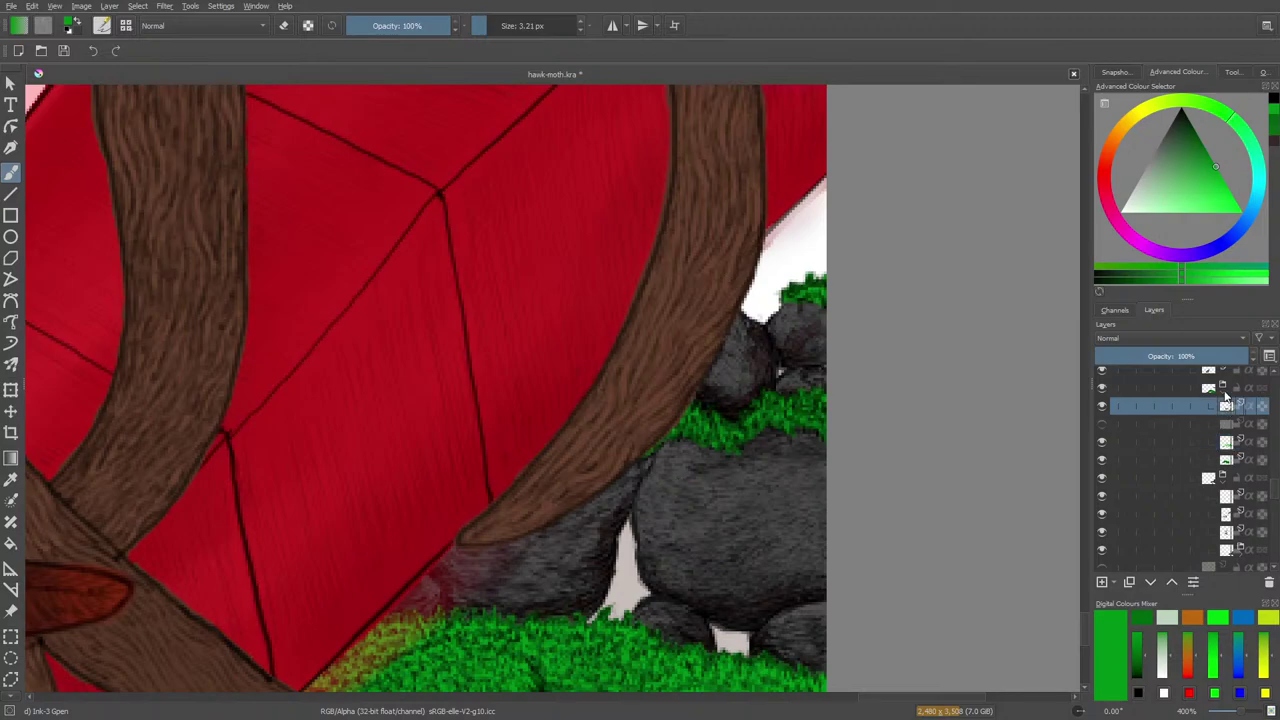
{"action": "key", "text": "e"}
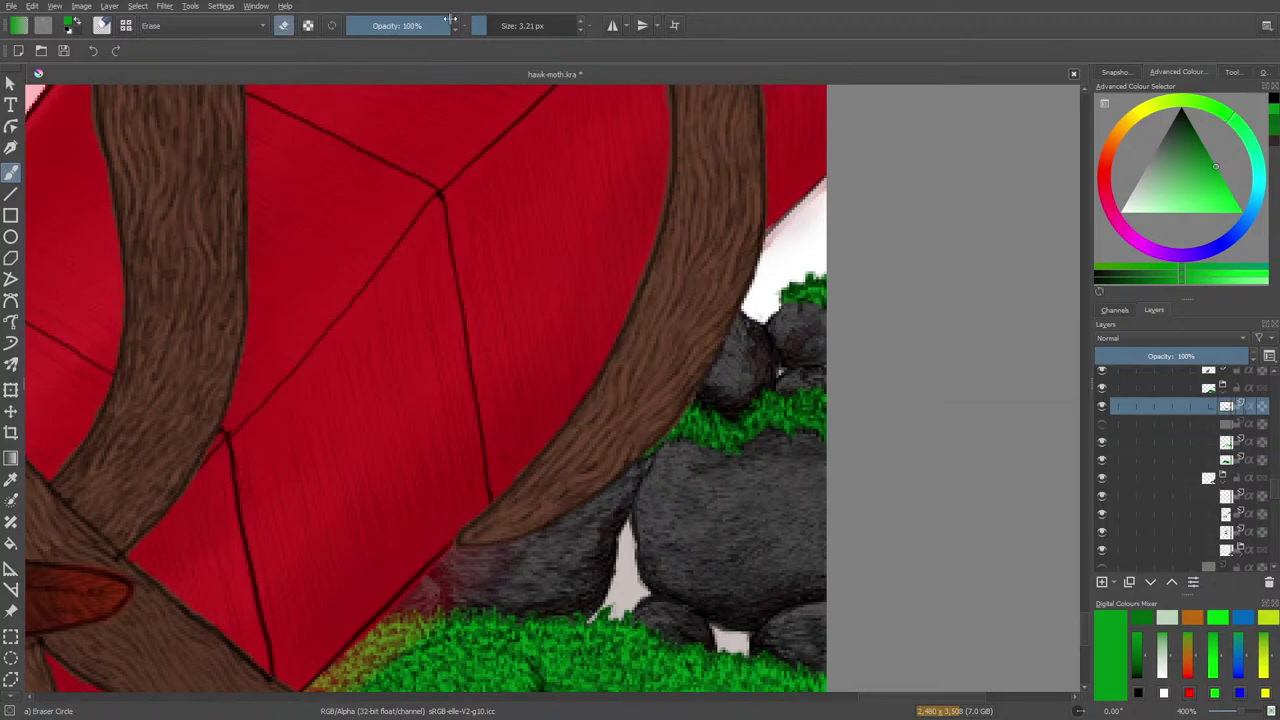
{"action": "left_click_drag", "start_coordinate": [483, 26], "coordinate": [477, 26]}
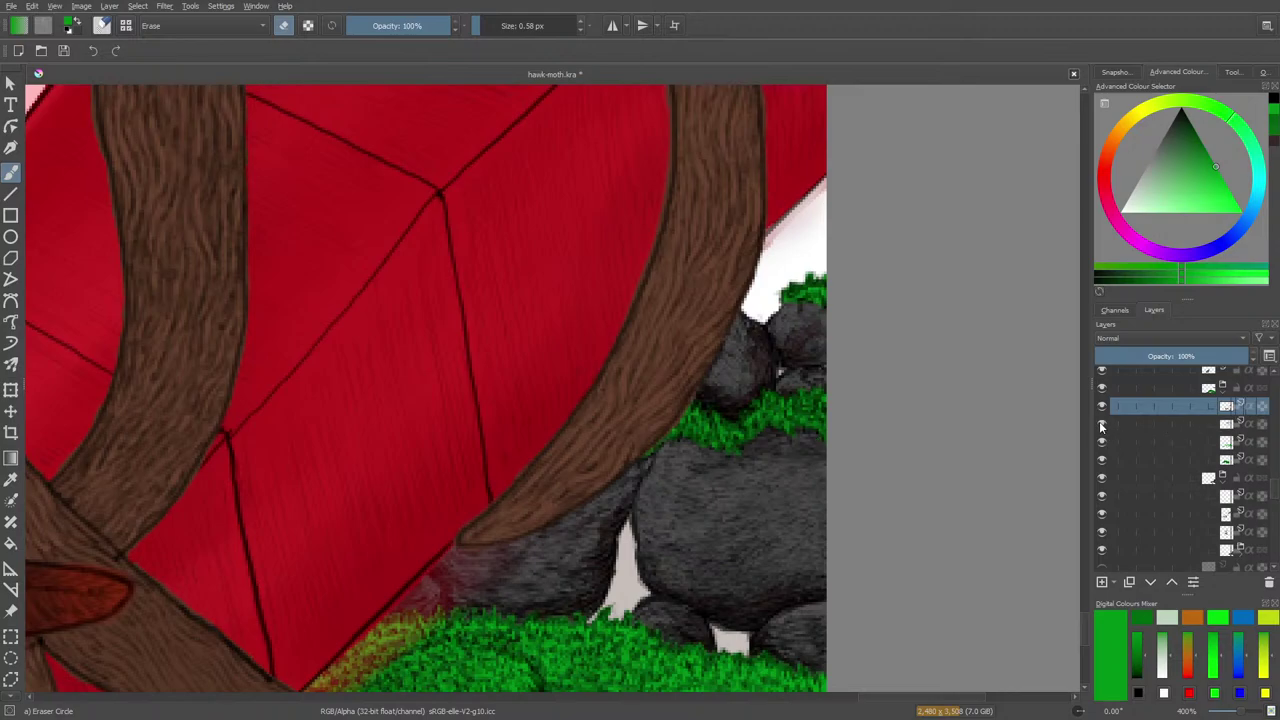
Show the hidden layer below the grass ink and sample the dark green from the lawn's shaded edge for the pen
{"action": "mouse_move", "coordinate": [1102, 425]}
{"action": "key", "text": "slash"}
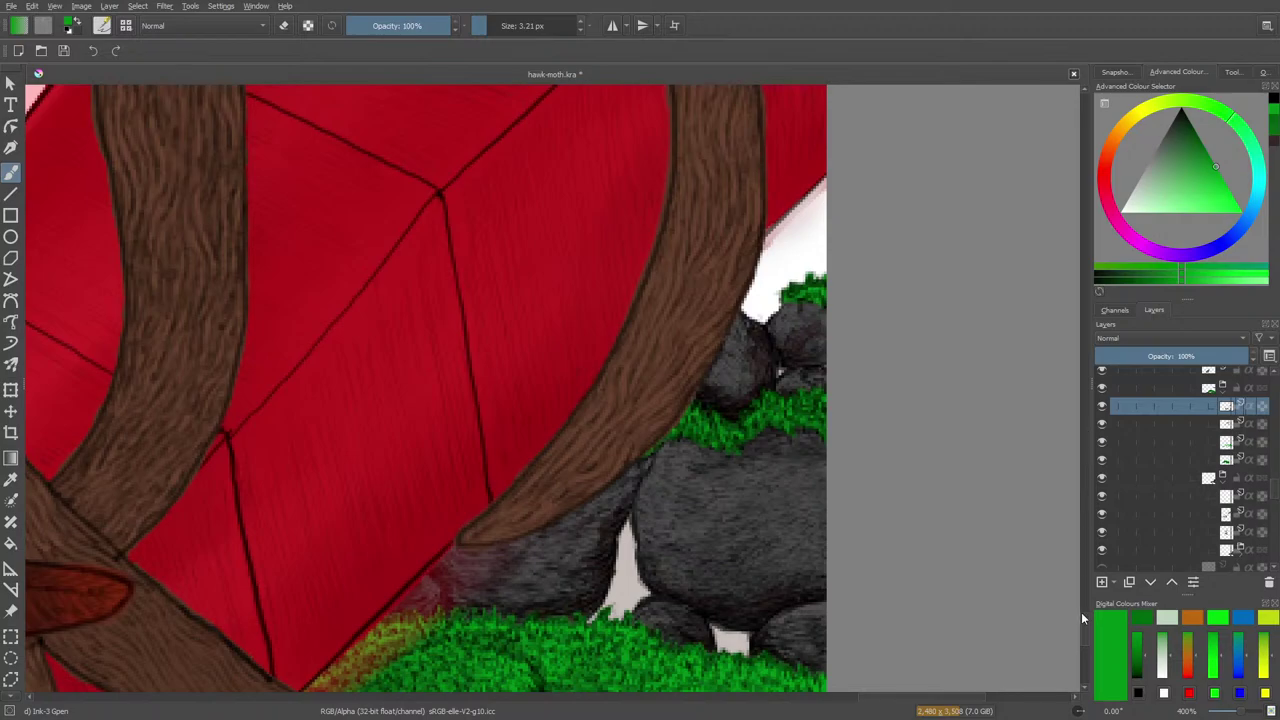
{"action": "scroll", "coordinate": [1084, 634], "scroll_direction": "down", "scroll_amount": 5}
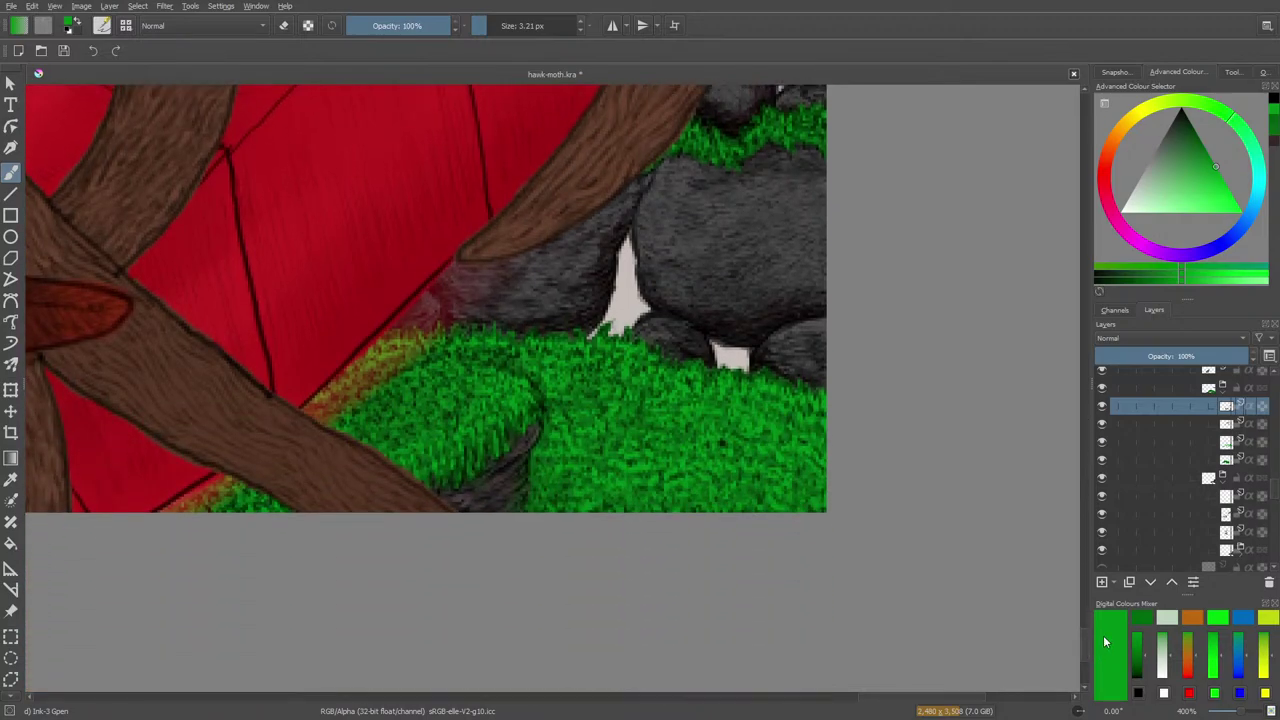
{"action": "left_click", "coordinate": [11, 478]}
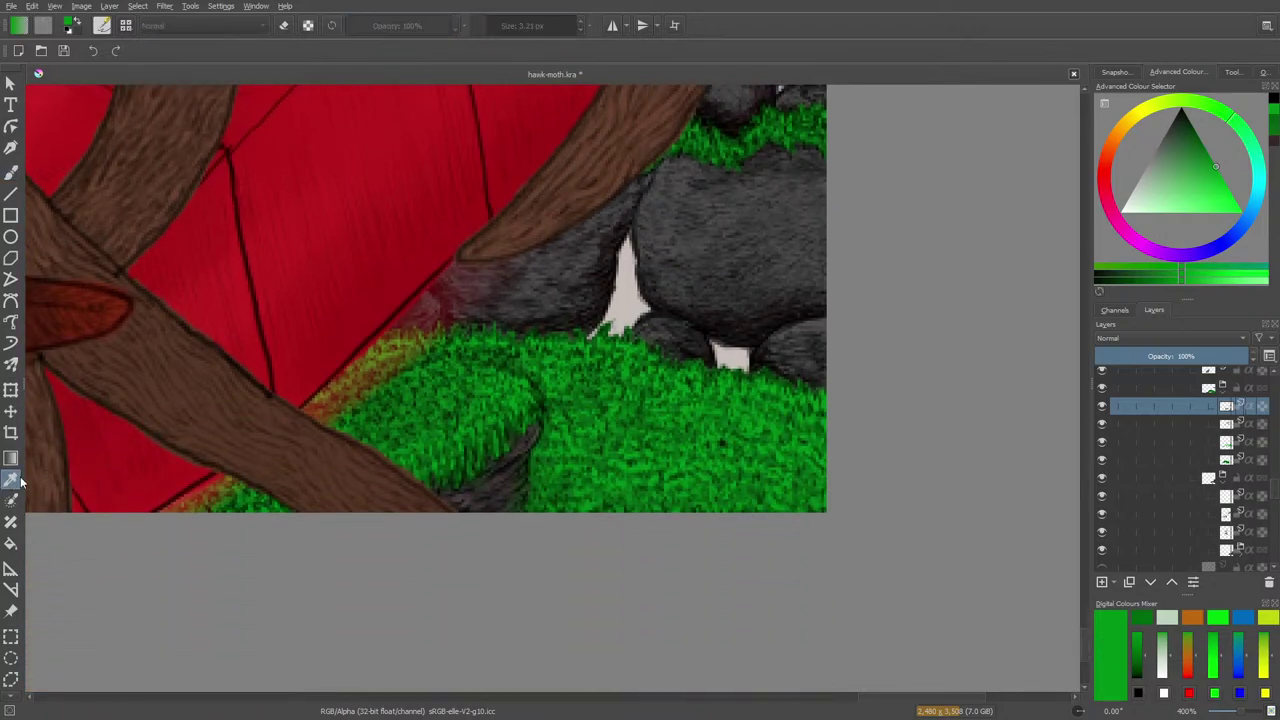
{"action": "left_click", "coordinate": [543, 391]}
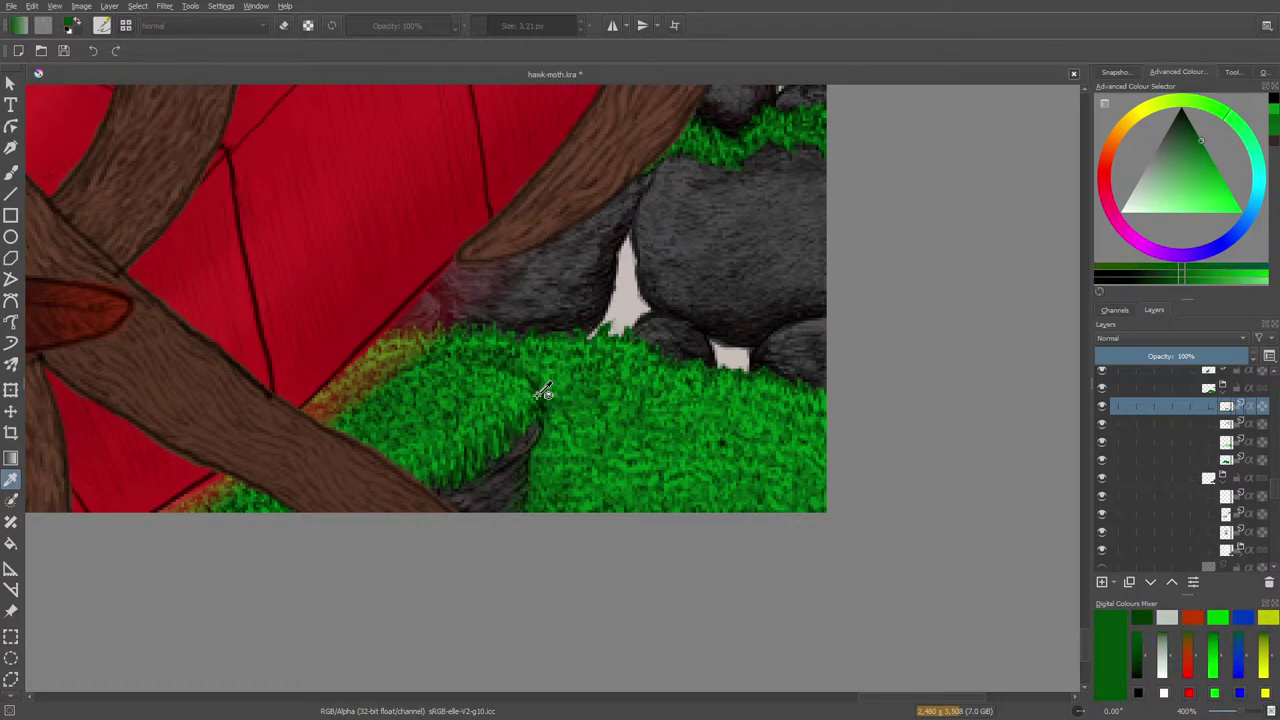
{"action": "left_click", "coordinate": [12, 174]}
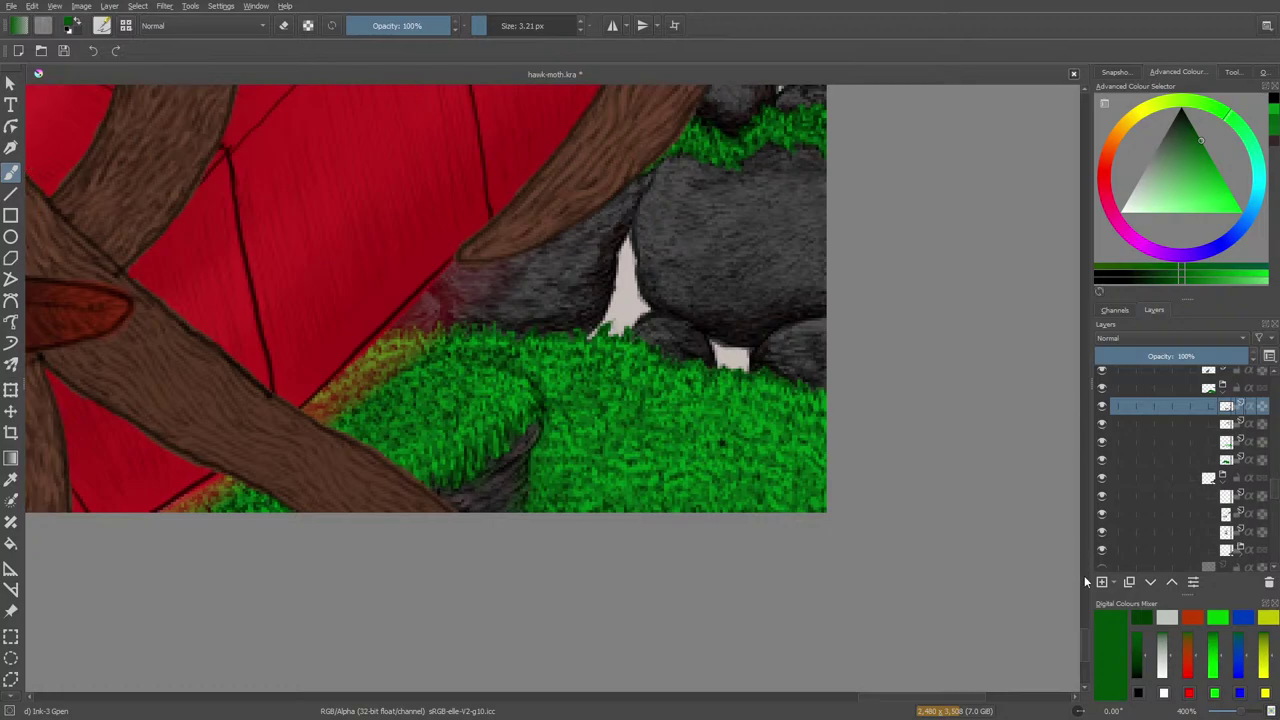
Paint dark green blades over the crevice grass on the grass ink layer with the 3.21 px pen
{"action": "scroll", "coordinate": [1084, 600], "scroll_direction": "up", "scroll_amount": 5}
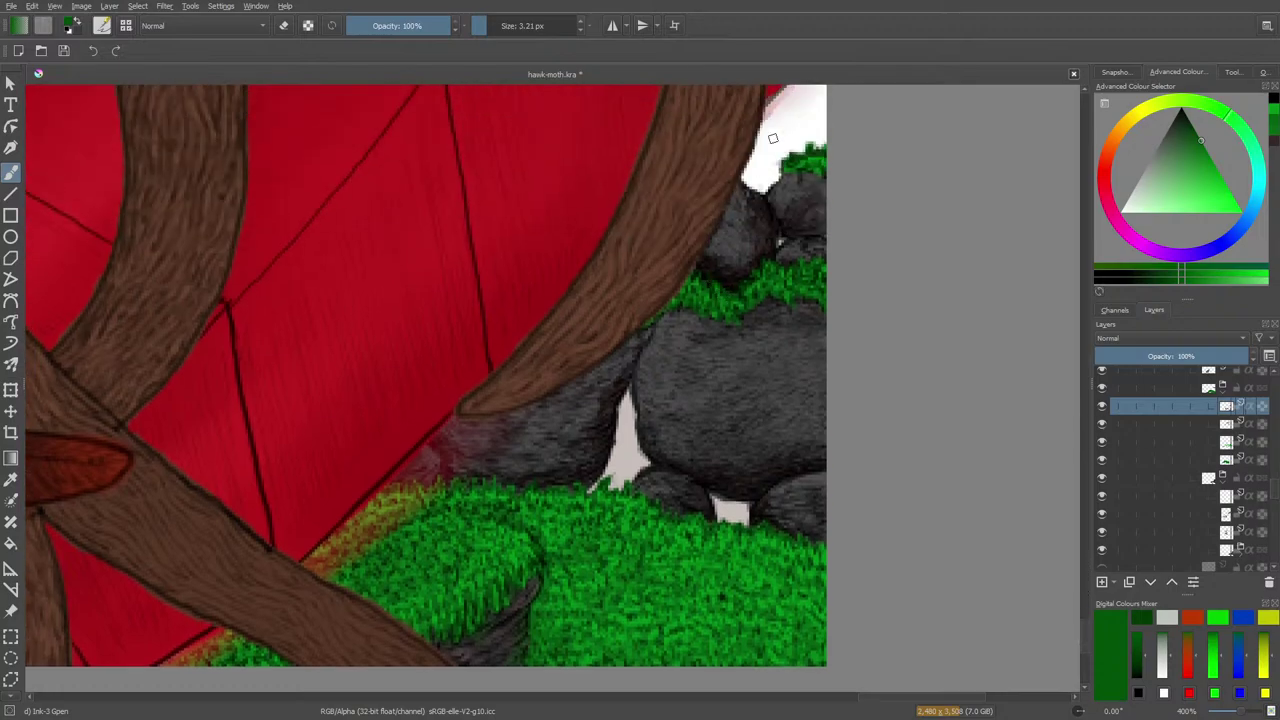
{"action": "left_click_drag", "start_coordinate": [724, 294], "coordinate": [730, 298]}
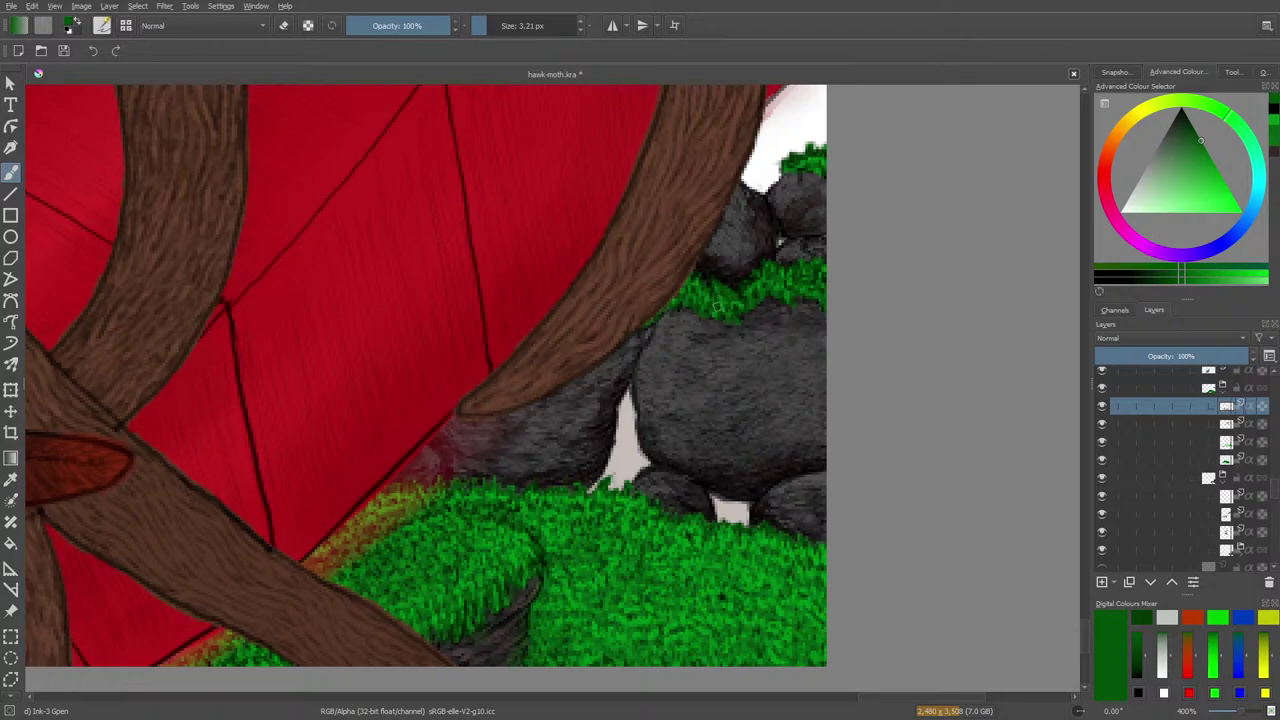
{"action": "left_click", "coordinate": [722, 303], "text": "ctrl"}
Shade the crevice grass in dark green on the layer below the ink, and trim the shading with Eraser Circle at 7.85 px
{"action": "left_click", "coordinate": [1224, 425]}
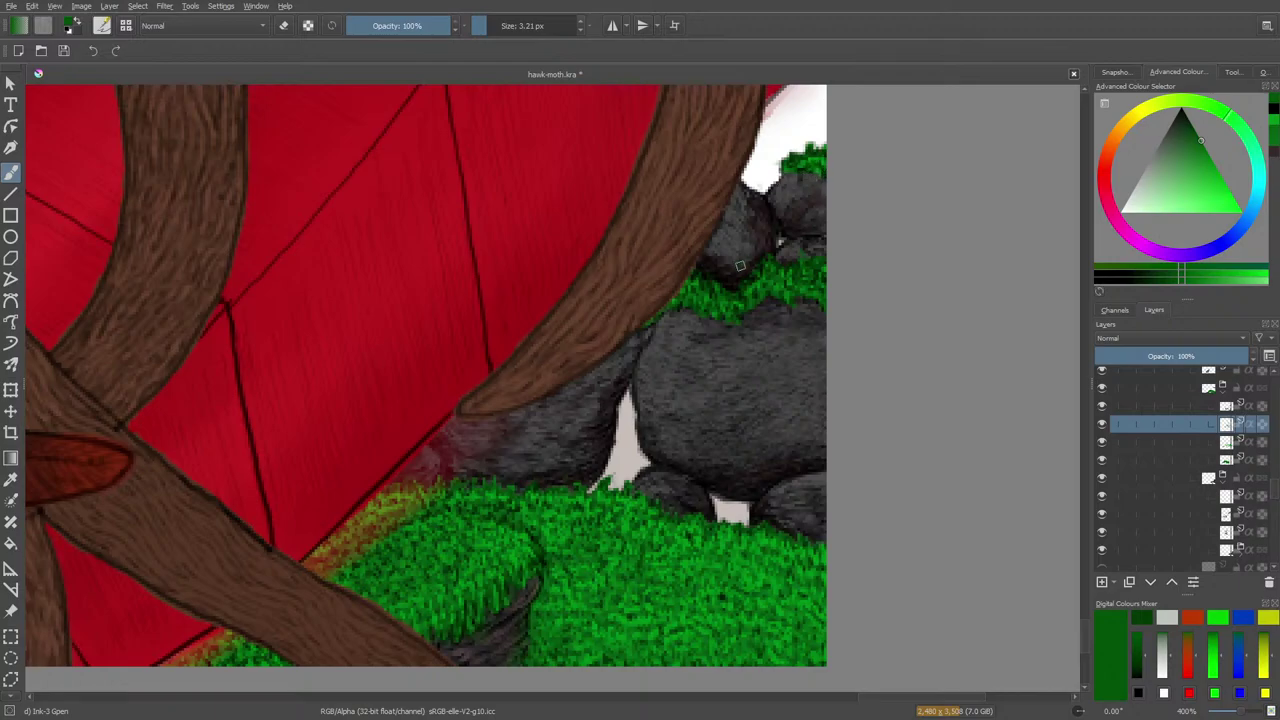
{"action": "key", "text": "e"}
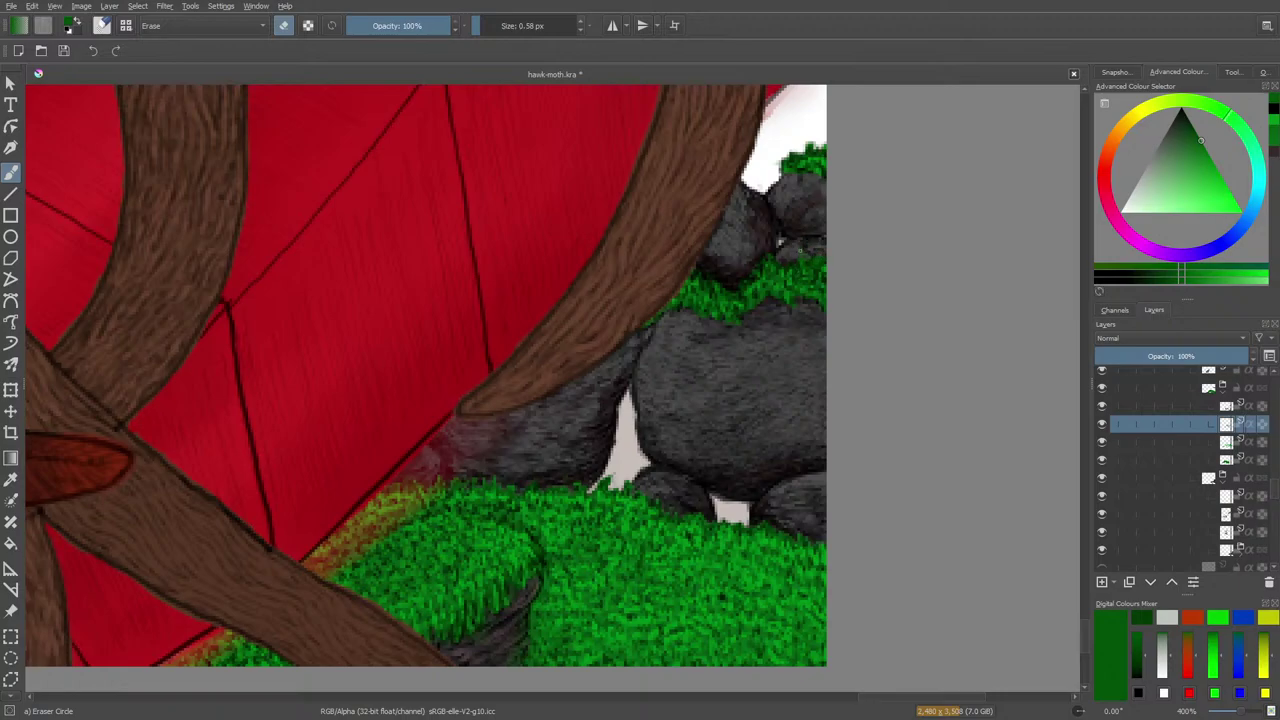
{"action": "left_click", "coordinate": [481, 25]}
{"action": "left_click", "coordinate": [485, 28]}
Compare the crevice grass with the lawn and with the rock grass on the opposite side of the painting
{"action": "scroll", "coordinate": [1160, 450], "scroll_direction": "down", "scroll_amount": 3}
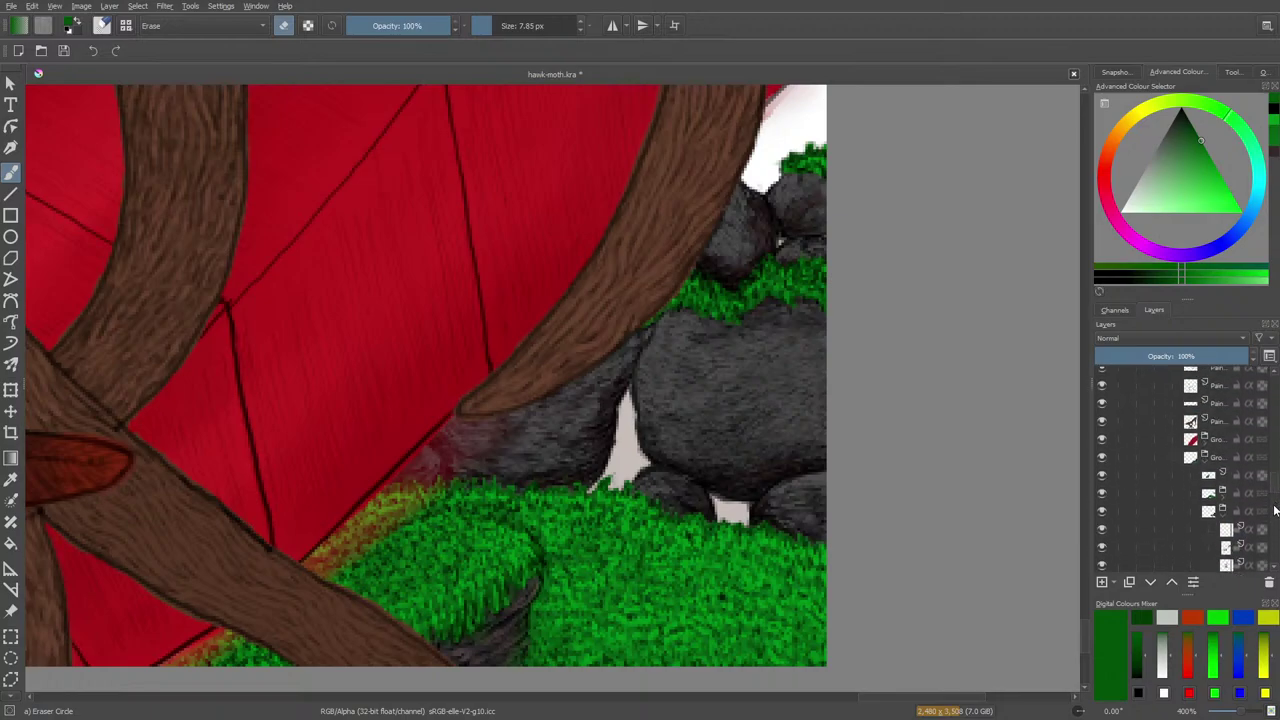
{"action": "key", "text": "e"}
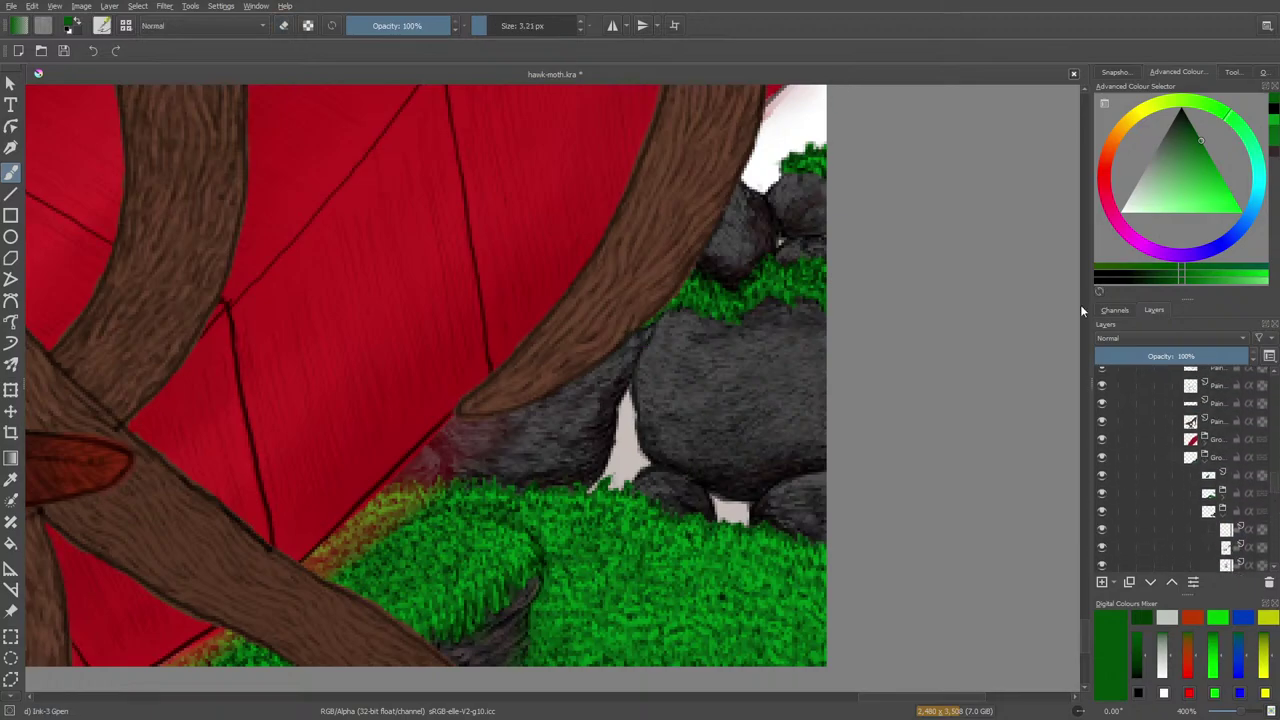
{"action": "scroll", "coordinate": [1080, 628], "scroll_direction": "up", "scroll_amount": 3}
{"action": "scroll", "coordinate": [1076, 622], "scroll_direction": "down", "scroll_amount": 4}
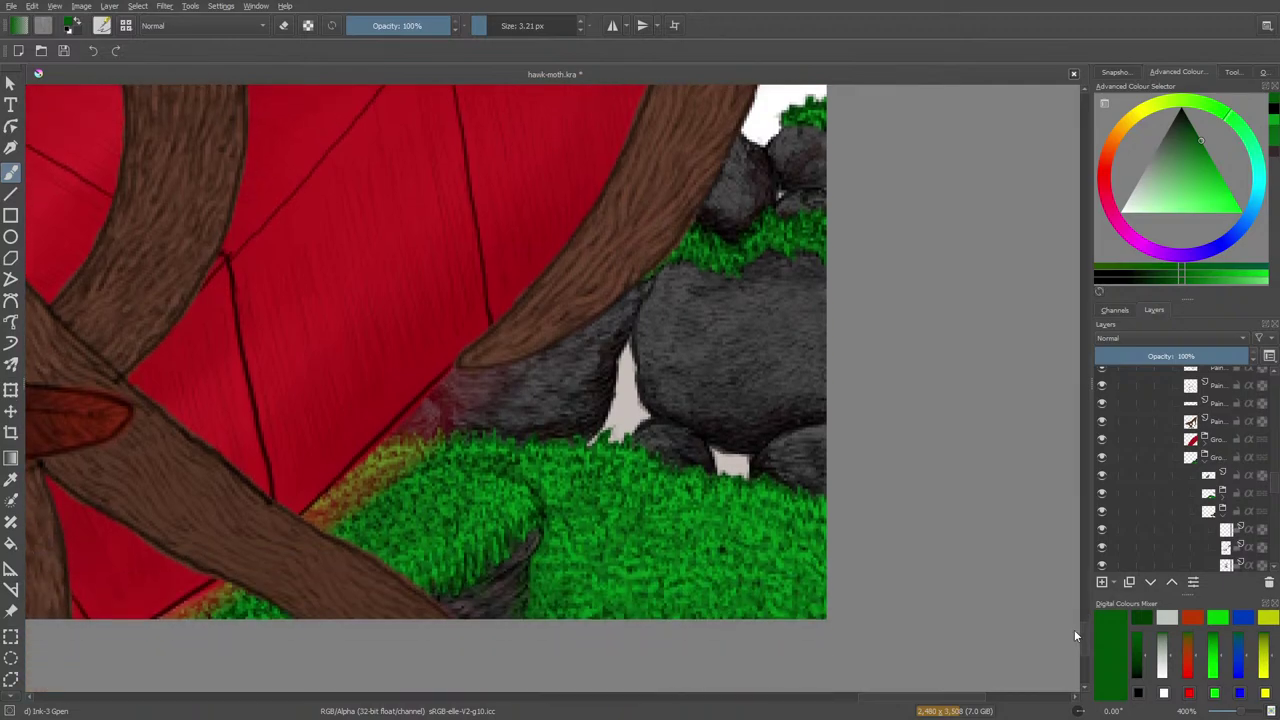
{"action": "scroll", "coordinate": [1074, 629], "scroll_direction": "up", "scroll_amount": 3}
{"action": "scroll", "coordinate": [684, 705], "scroll_direction": "down", "scroll_amount": 1}
{"action": "mouse_move", "coordinate": [880, 700]}
{"action": "left_mouse_down"}
{"action": "mouse_move", "coordinate": [337, 662]}
{"action": "mouse_move", "coordinate": [103, 630]}
{"action": "mouse_move", "coordinate": [111, 637]}
{"action": "left_mouse_up"}
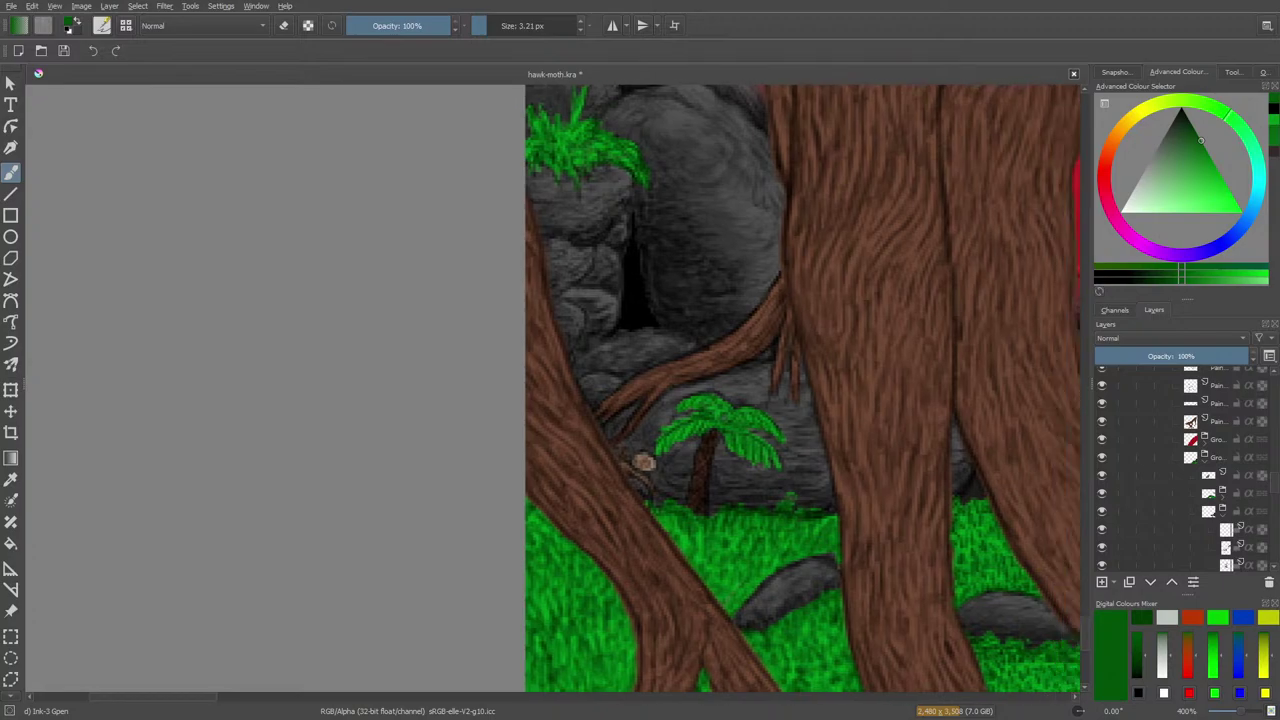
{"action": "left_click_drag", "start_coordinate": [1081, 630], "coordinate": [1084, 606]}
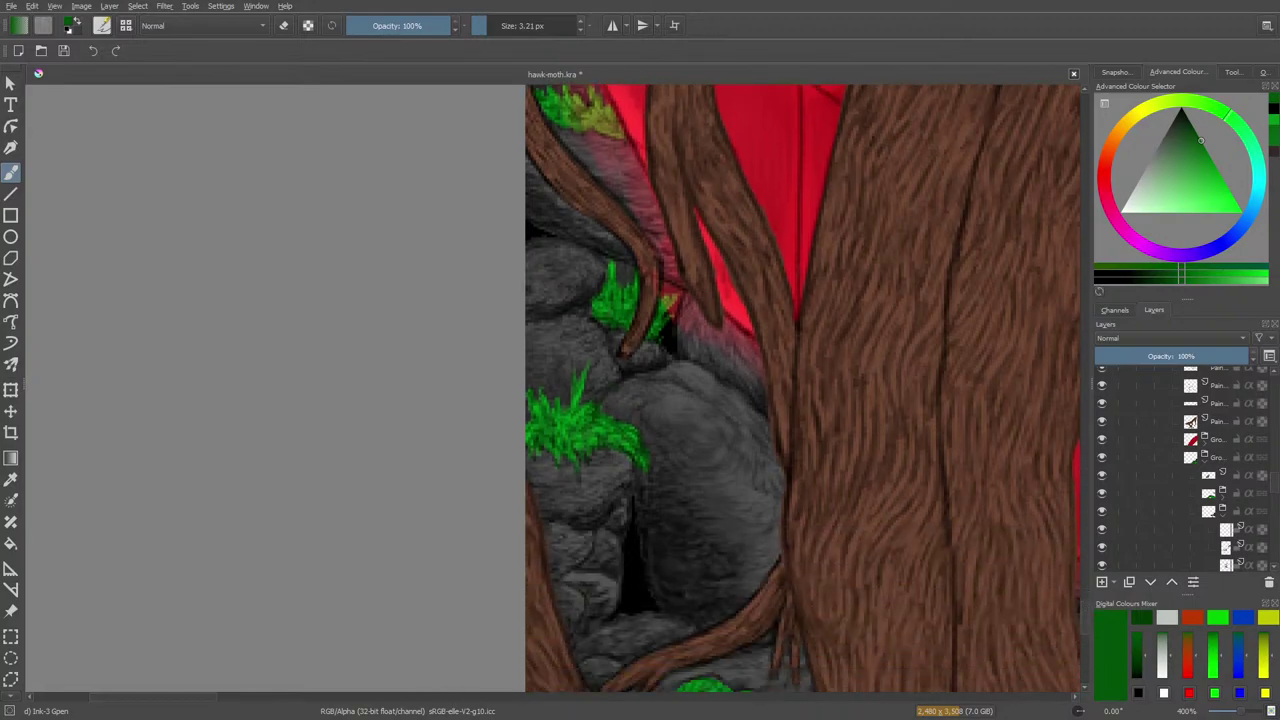
{"action": "left_click_drag", "start_coordinate": [185, 703], "coordinate": [955, 697]}
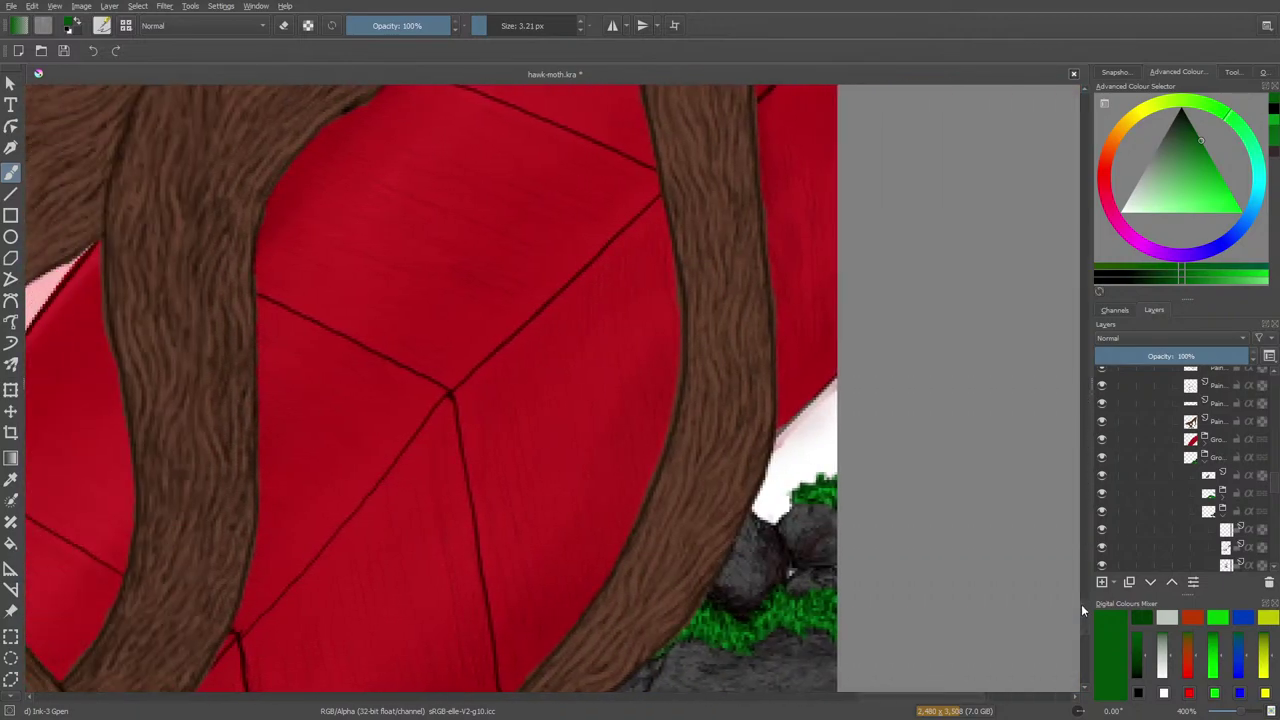
{"action": "left_click_drag", "start_coordinate": [1081, 604], "coordinate": [1084, 613]}
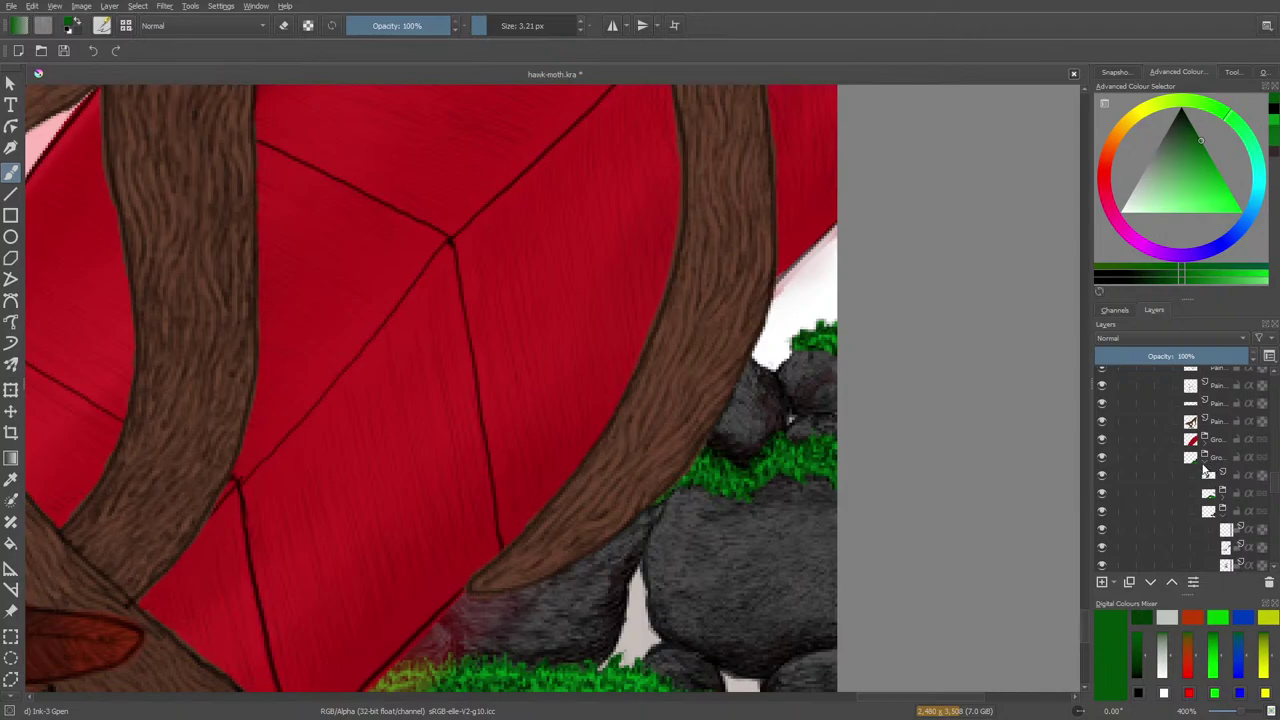
Collapse the rock and grass group, add a new paint layer, and move it below that group
{"action": "left_click", "coordinate": [1194, 457]}
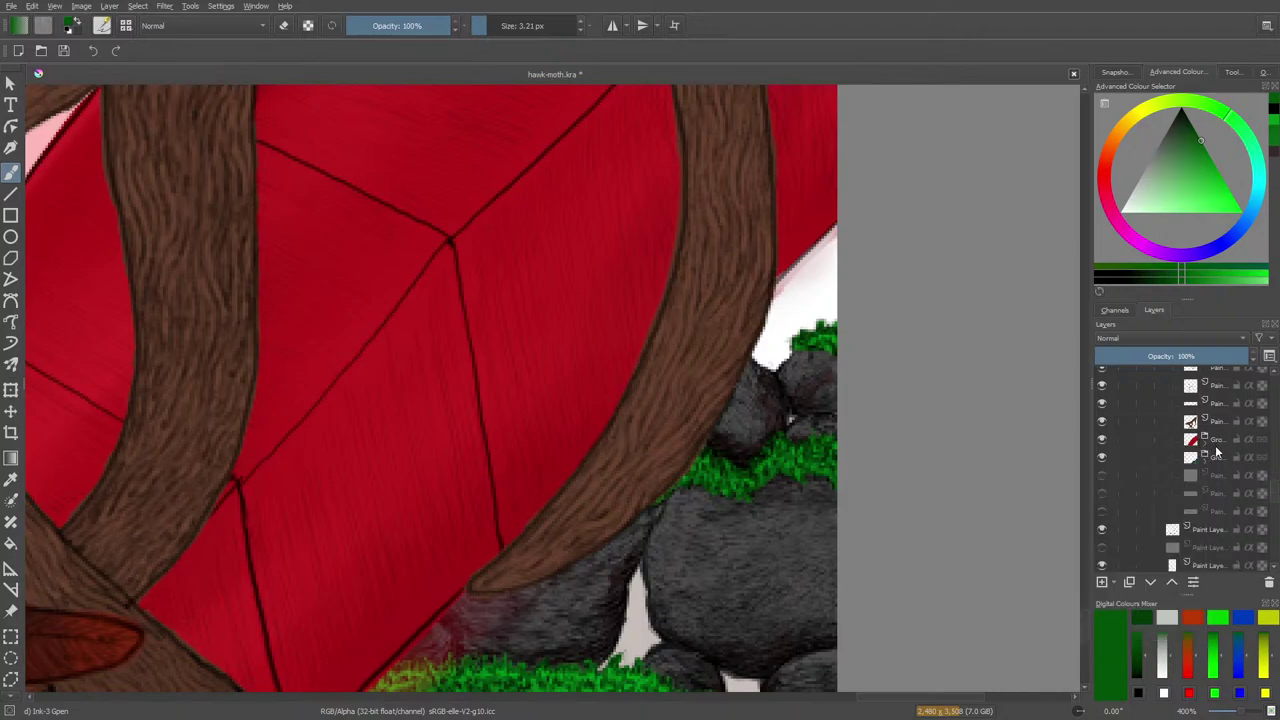
{"action": "left_click", "coordinate": [1214, 441]}
{"action": "left_click", "coordinate": [1101, 583]}
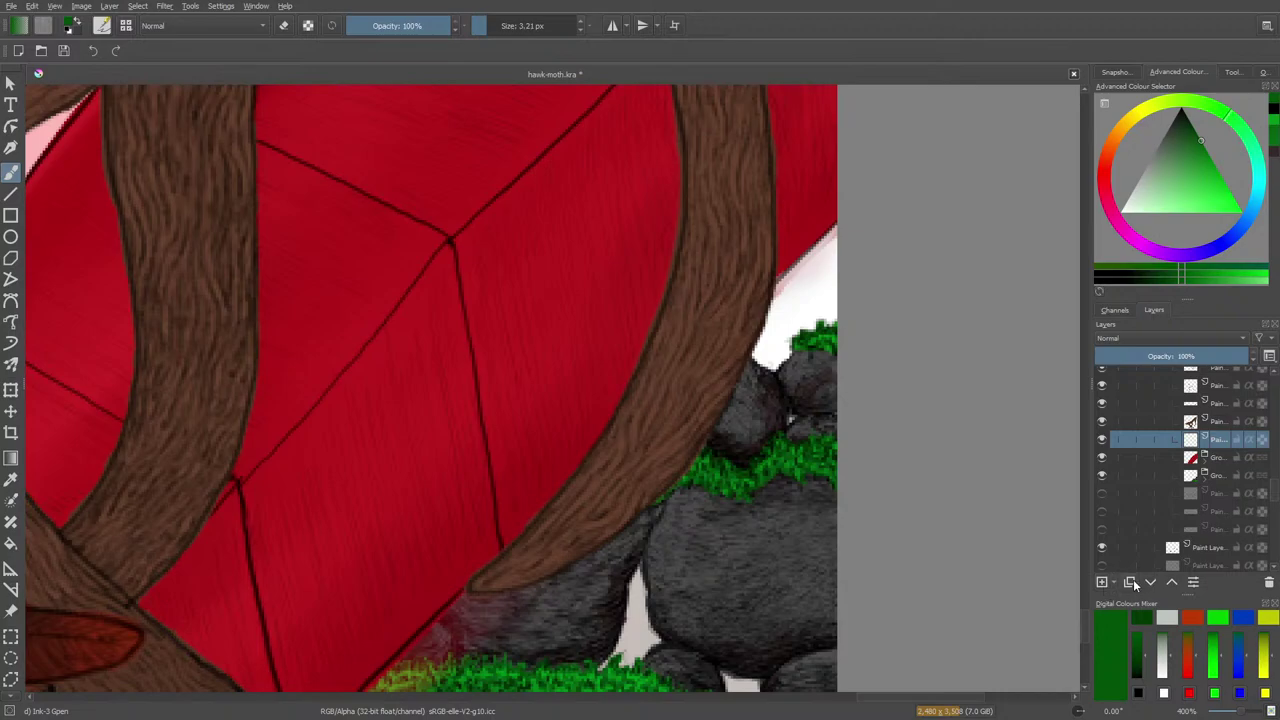
{"action": "left_click", "coordinate": [1148, 584]}
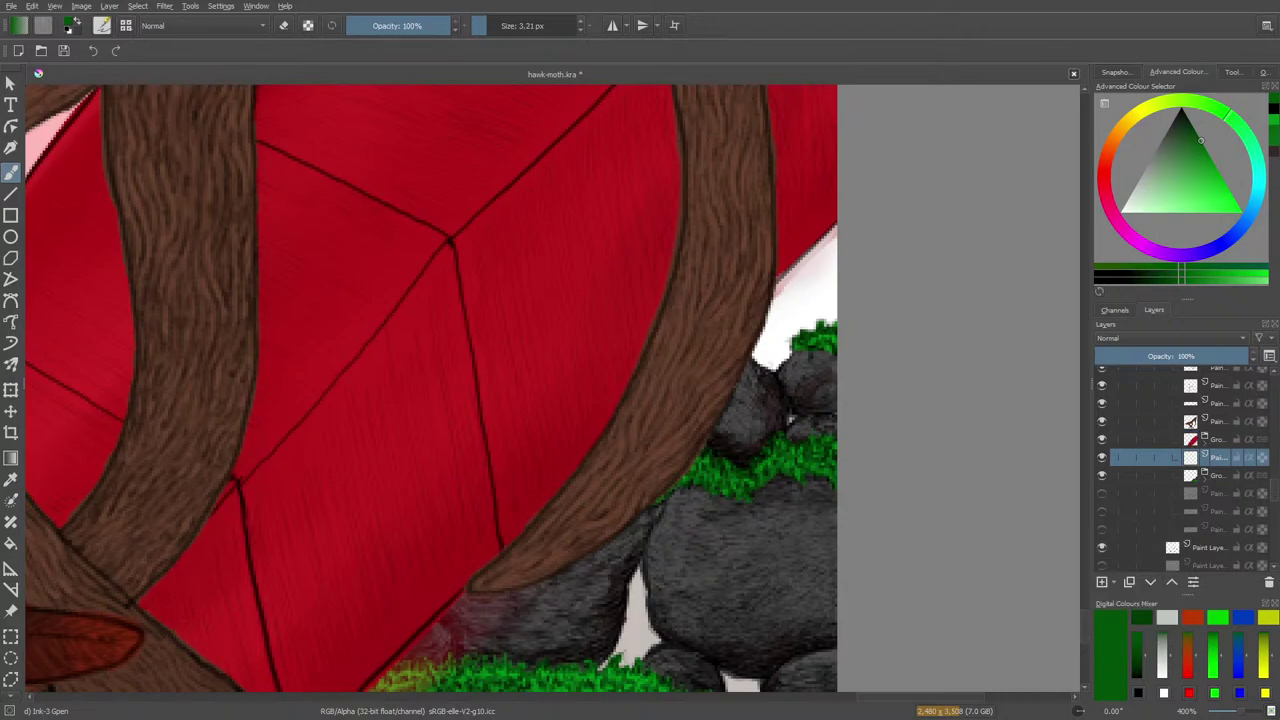
{"action": "left_click", "coordinate": [1150, 584]}
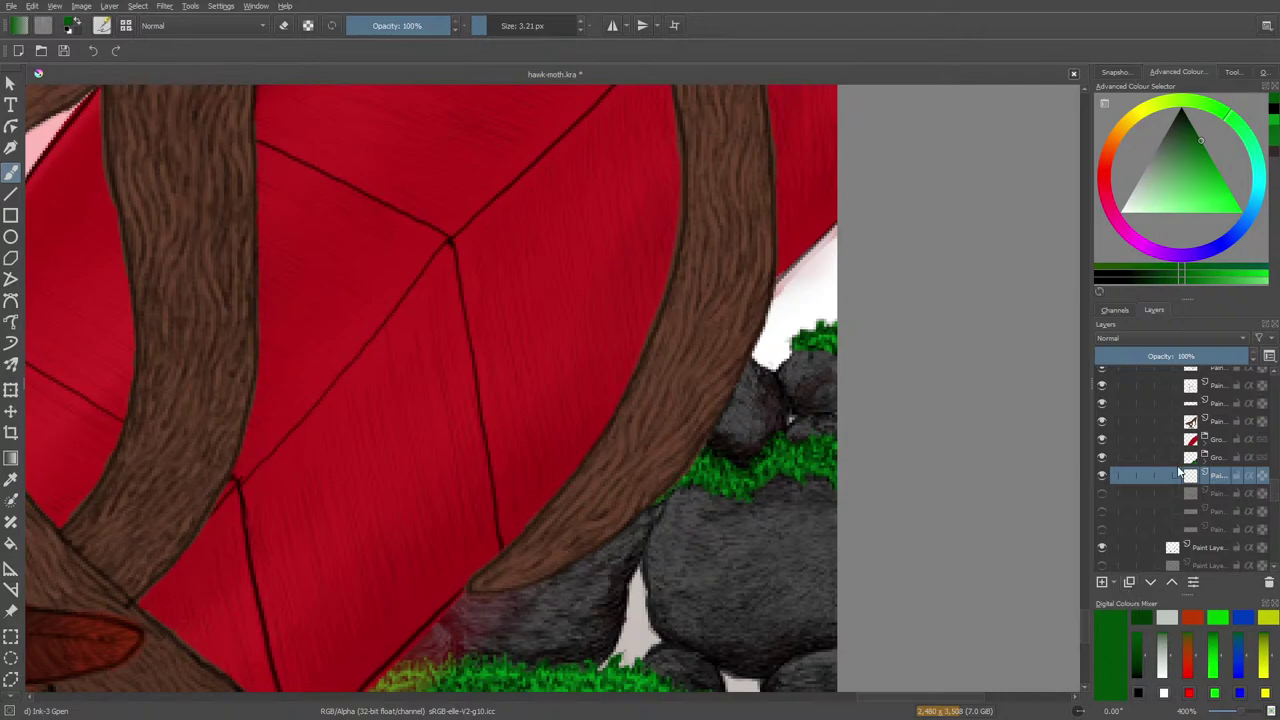
Put the new paint layer below the rock and grass group into a group of its own with Quick Group
{"action": "right_click", "coordinate": [1188, 477]}
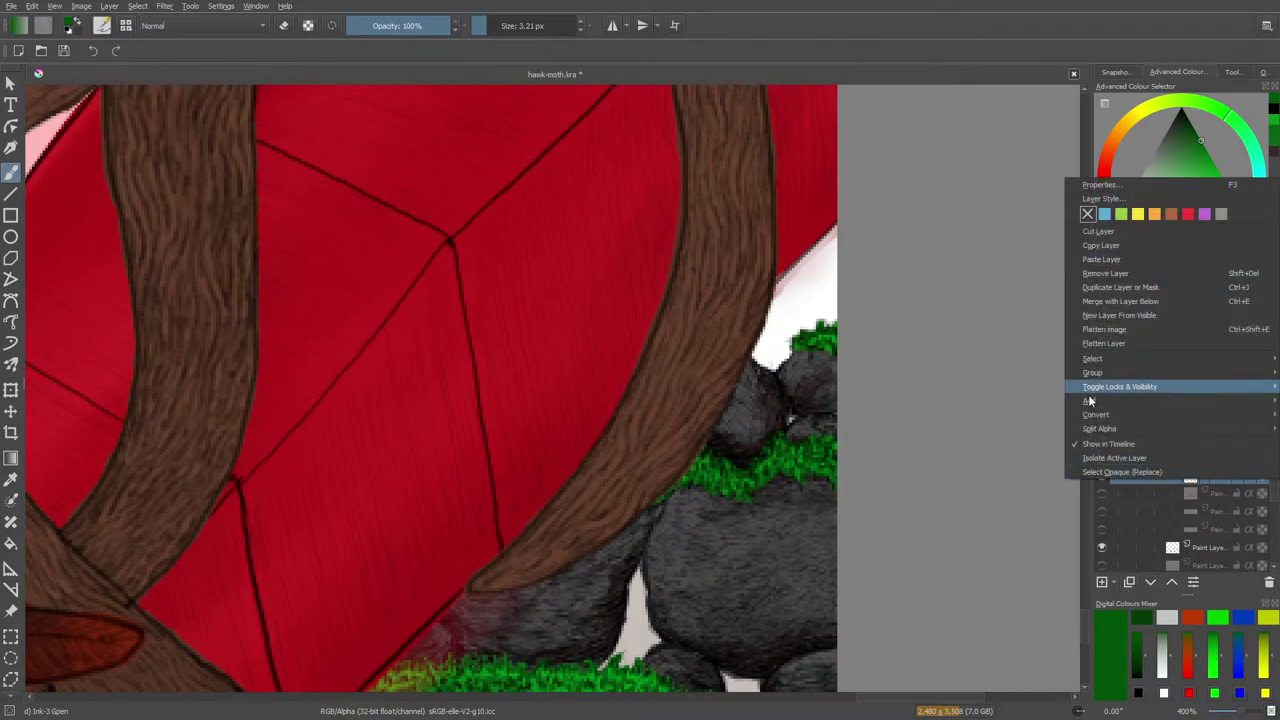
{"action": "mouse_move", "coordinate": [1088, 402]}
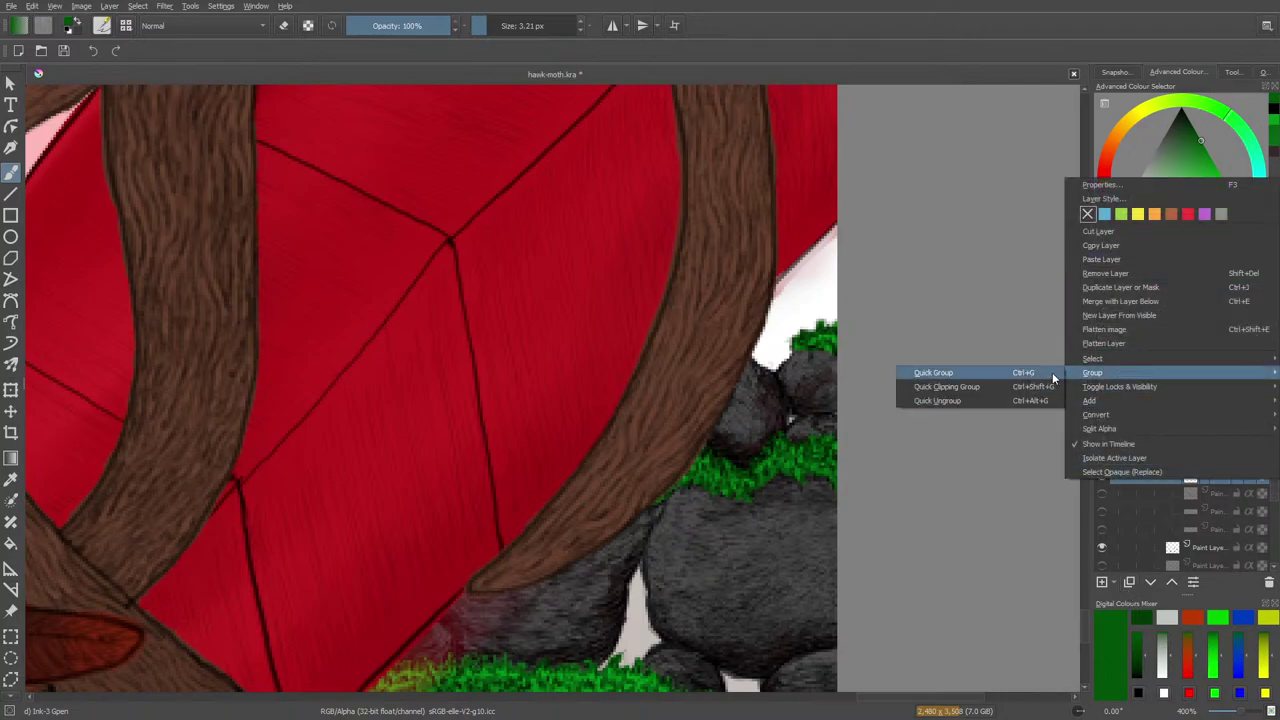
{"action": "left_click", "coordinate": [1030, 369]}
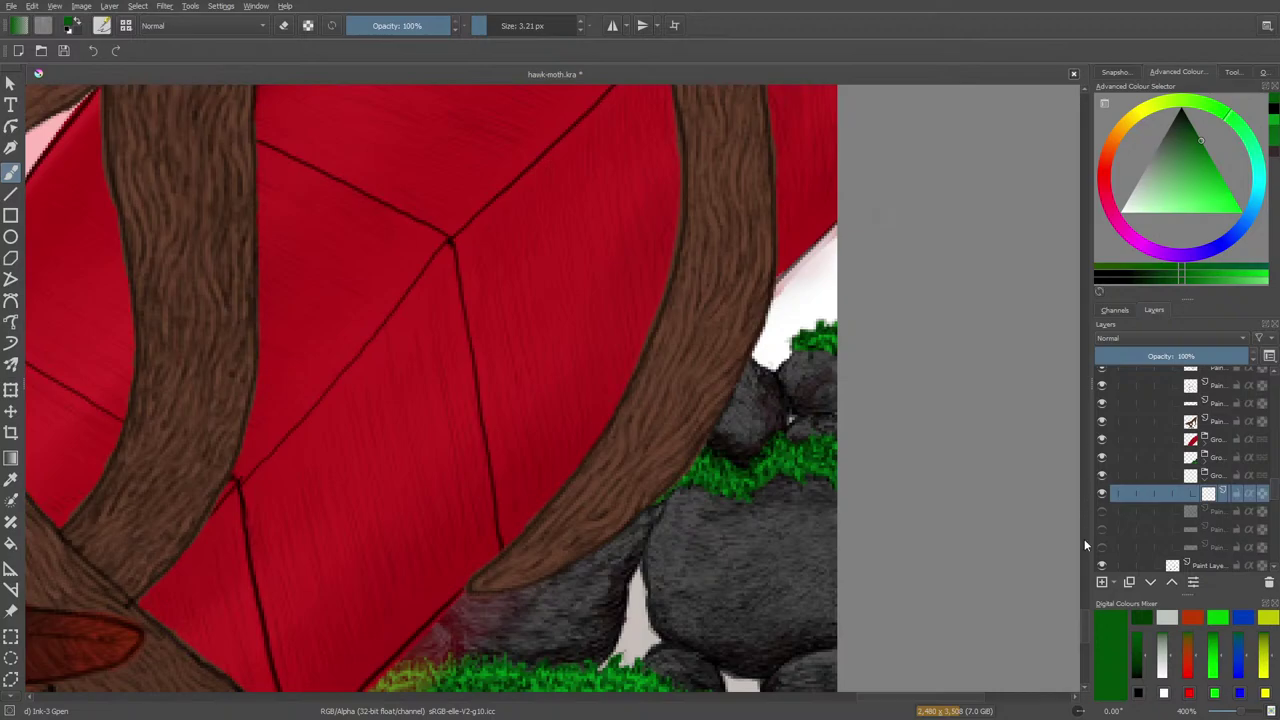
Fill the gaps between the rocks and the white area above them with near-black grey, using the Basic-1 brush at 18.16 px
{"action": "scroll", "coordinate": [1082, 613], "scroll_direction": "down", "scroll_amount": 5}
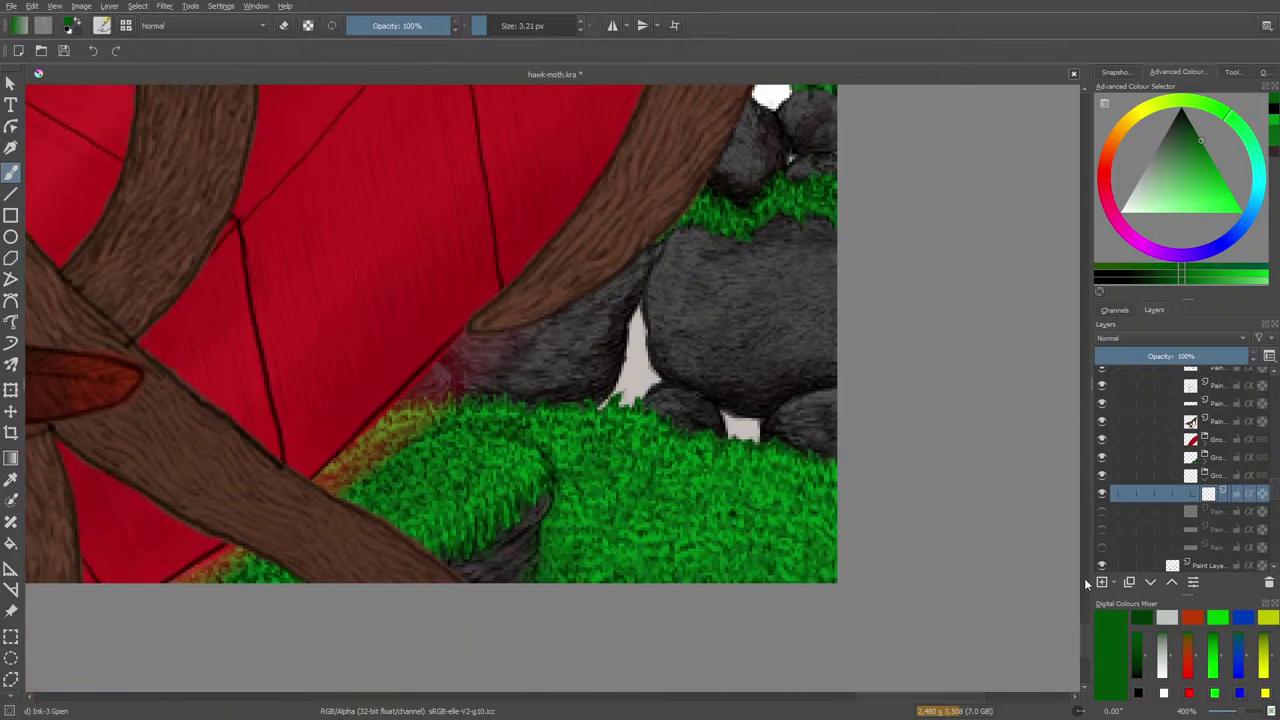
{"action": "right_click", "coordinate": [386, 415]}
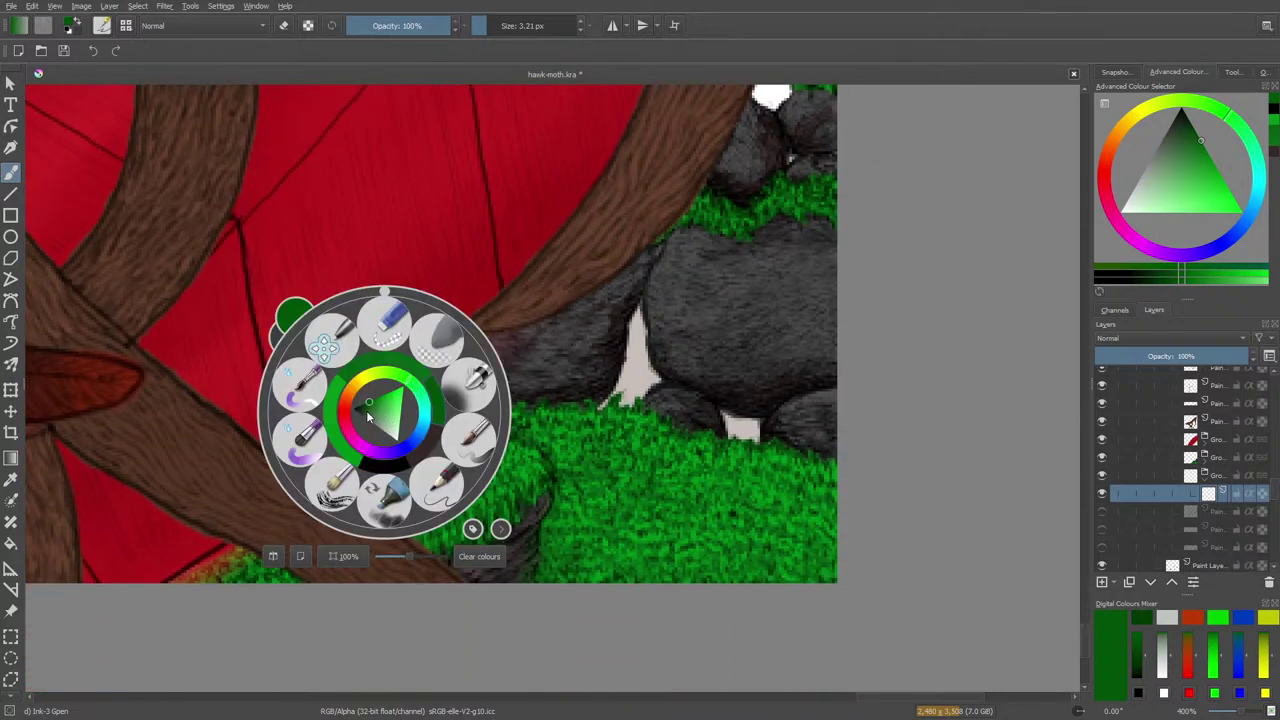
{"action": "key", "text": "d"}
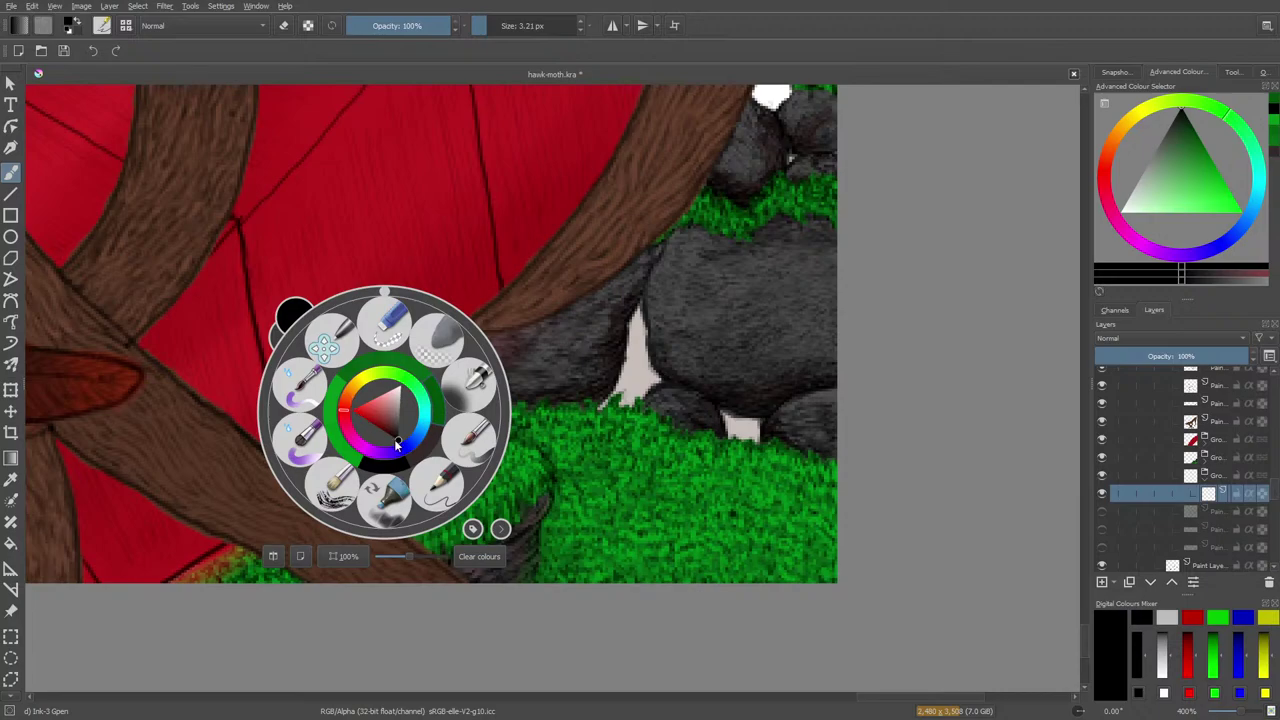
{"action": "left_click_drag", "start_coordinate": [397, 445], "coordinate": [399, 438]}
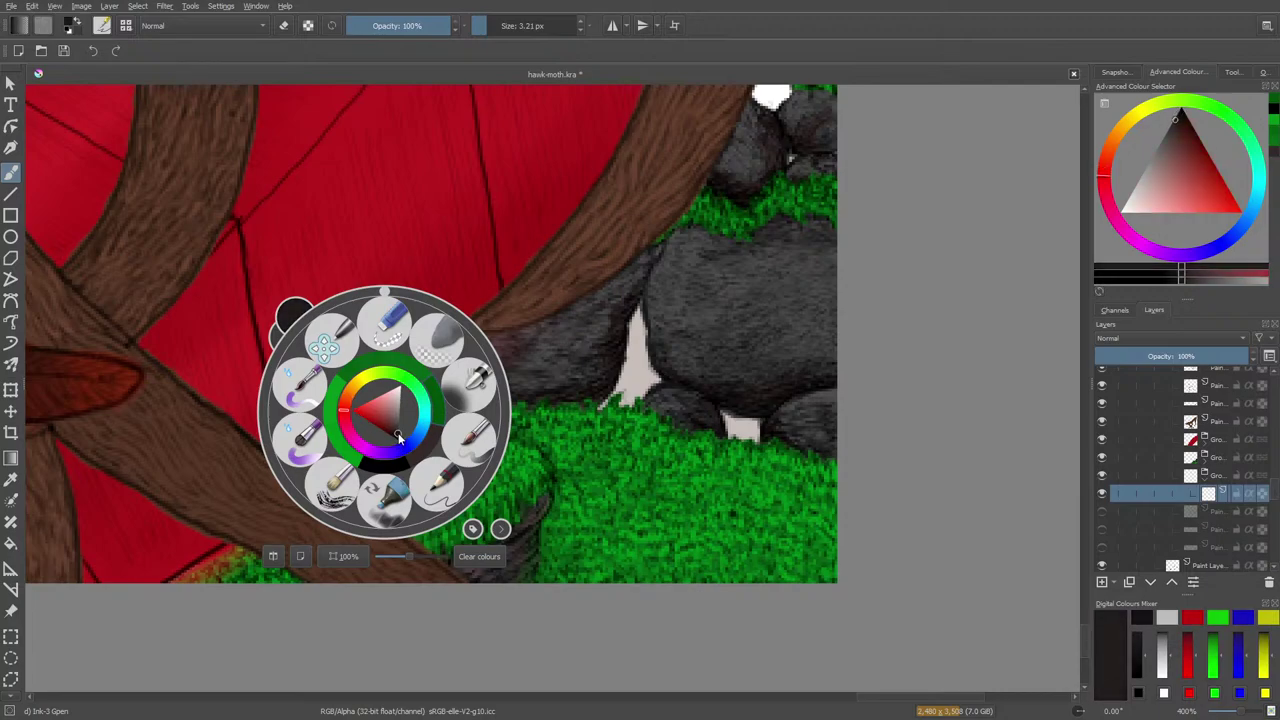
{"action": "right_click", "coordinate": [382, 410]}
{"action": "left_click", "coordinate": [102, 25]}
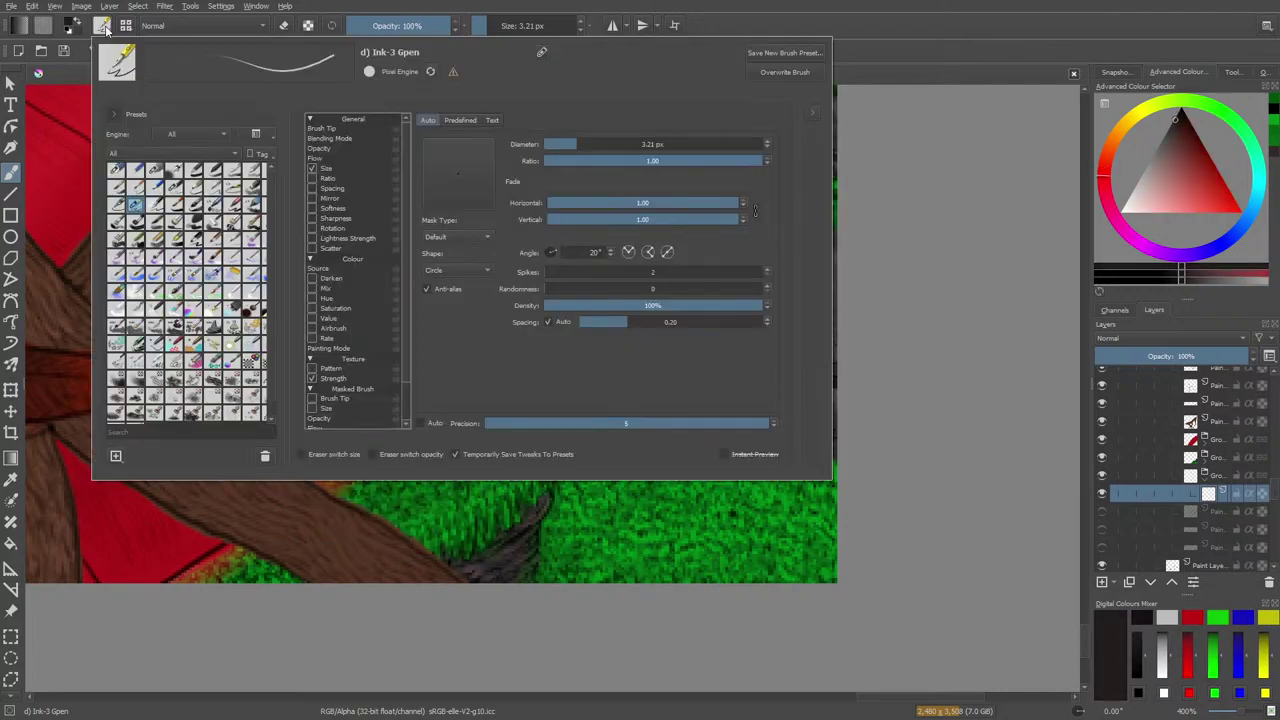
{"action": "left_click", "coordinate": [102, 25]}
{"action": "left_click", "coordinate": [103, 25]}
{"action": "left_click", "coordinate": [195, 175]}
{"action": "right_click", "coordinate": [171, 217]}
{"action": "left_click", "coordinate": [586, 271]}
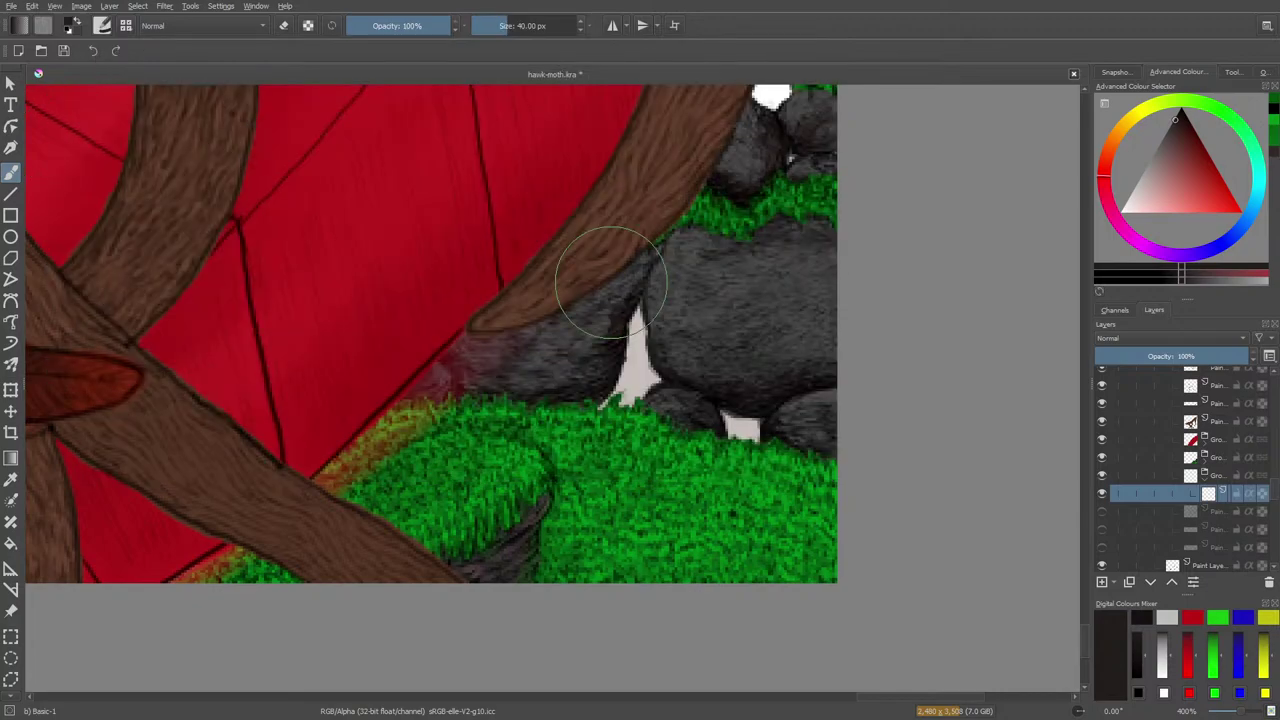
{"action": "left_click", "coordinate": [498, 25]}
{"action": "mouse_move", "coordinate": [640, 305]}
{"action": "left_mouse_down"}
{"action": "mouse_move", "coordinate": [614, 380]}
{"action": "mouse_move", "coordinate": [643, 368]}
{"action": "mouse_move", "coordinate": [626, 355]}
{"action": "mouse_move", "coordinate": [726, 435]}
{"action": "mouse_move", "coordinate": [757, 428]}
{"action": "left_mouse_up"}
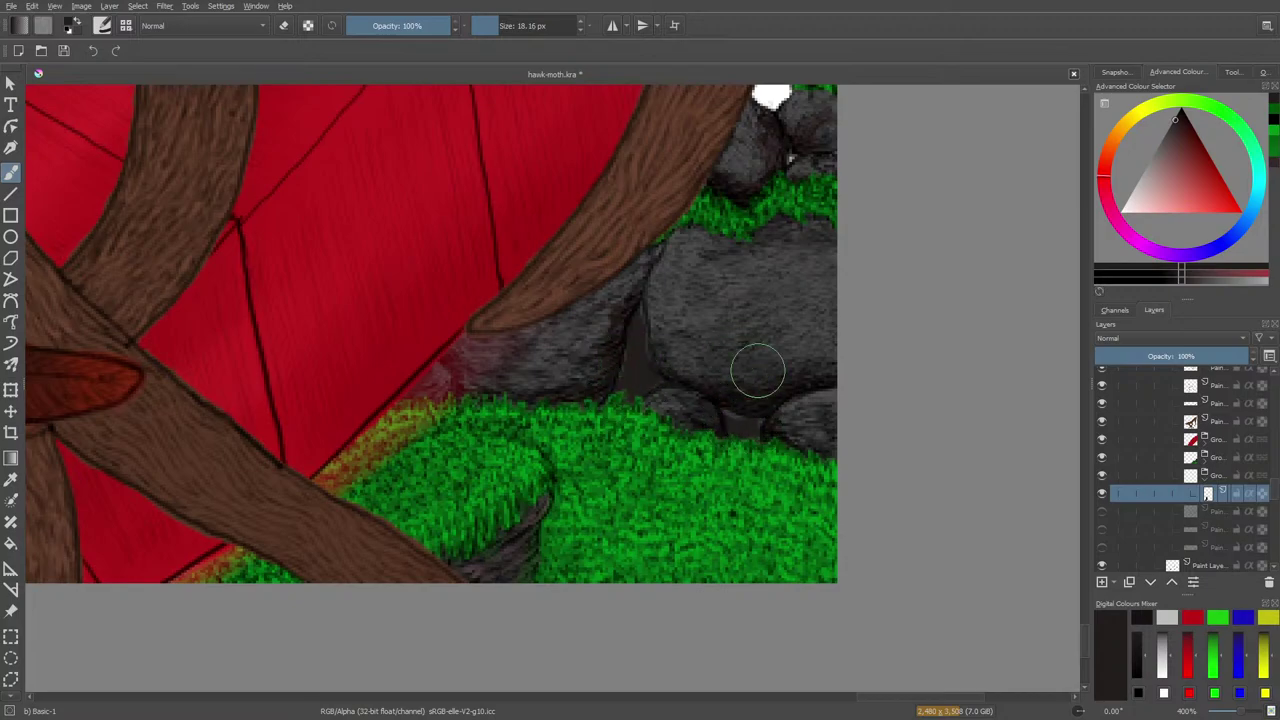
{"action": "scroll", "coordinate": [786, 357], "scroll_direction": "up", "scroll_amount": 5}
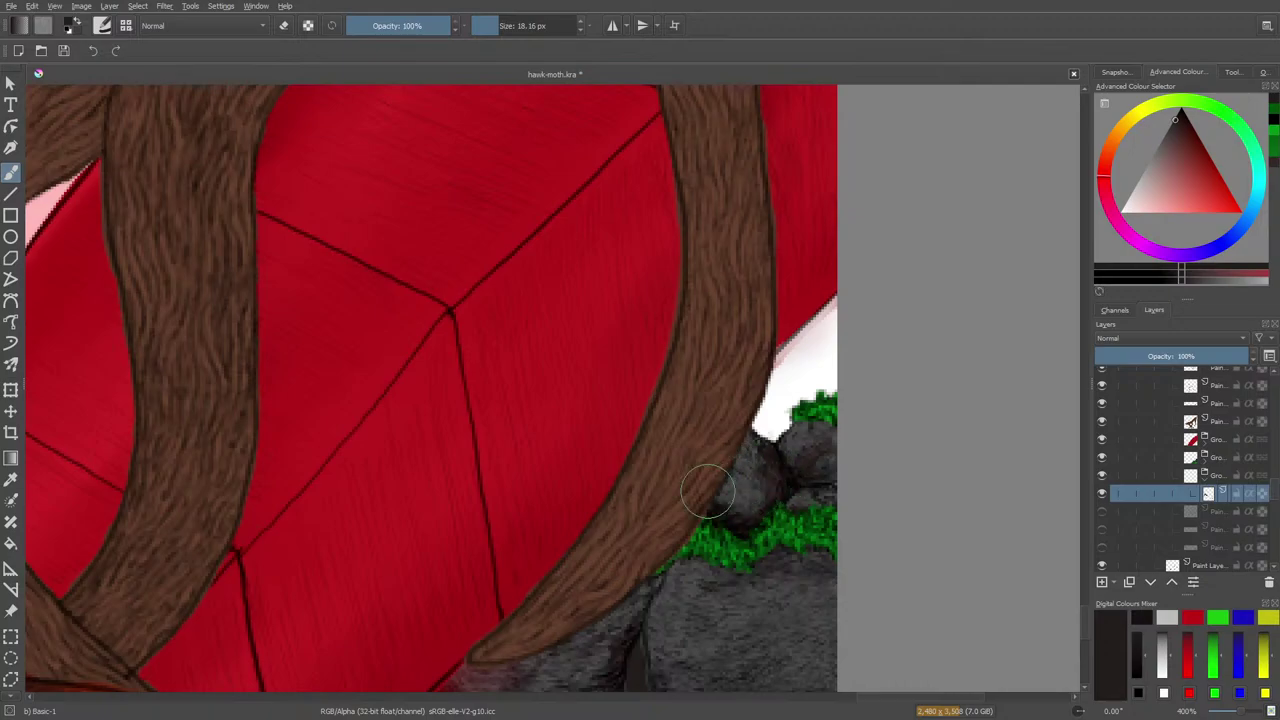
{"action": "mouse_move", "coordinate": [768, 428]}
{"action": "left_mouse_down"}
{"action": "mouse_move", "coordinate": [814, 358]}
{"action": "mouse_move", "coordinate": [822, 312]}
{"action": "mouse_move", "coordinate": [758, 397]}
{"action": "left_mouse_up"}
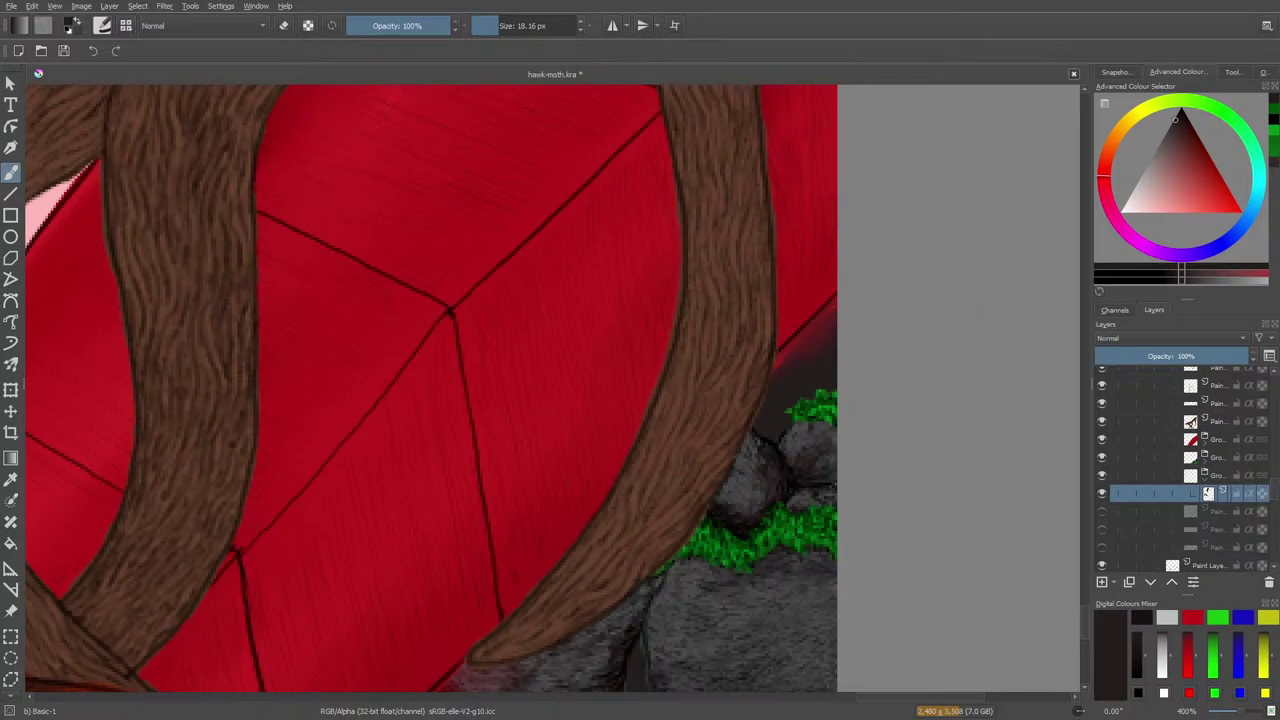
Shade the tall gap between the two large rocks in a very dark reddish brown with Basic-1 at 5.79 px
{"action": "left_click_drag", "start_coordinate": [1081, 611], "coordinate": [1080, 630]}
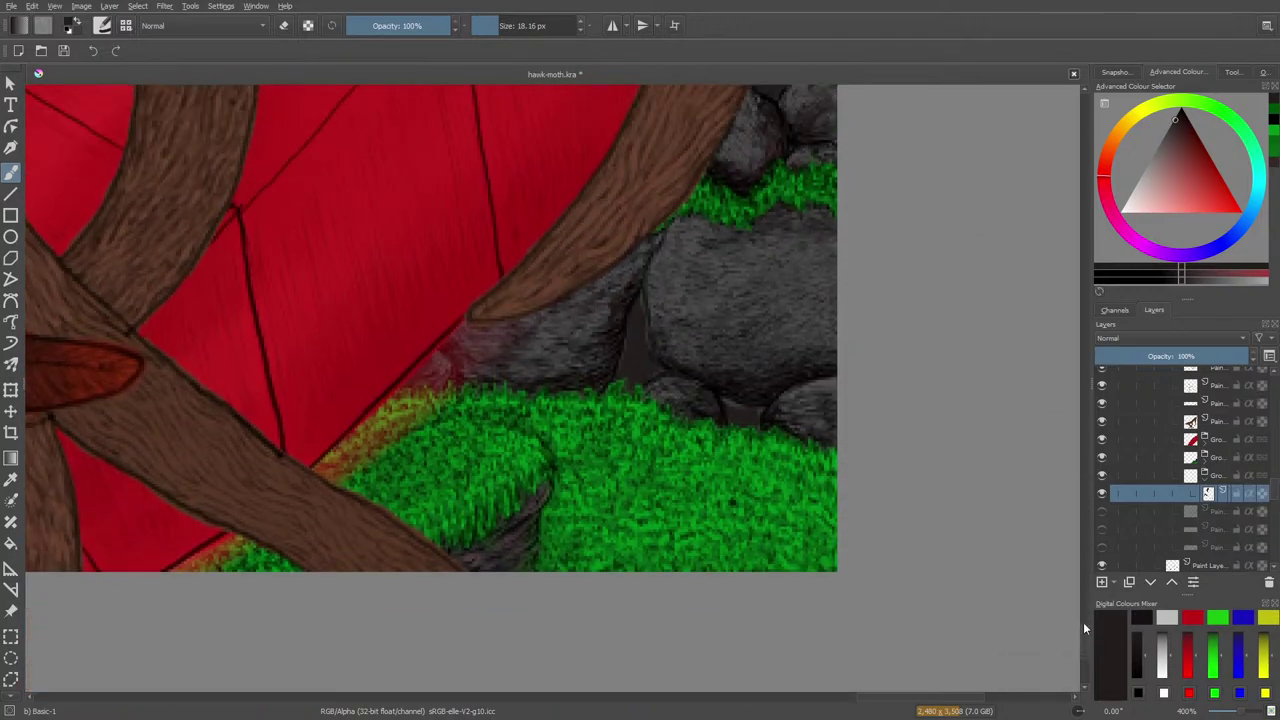
{"action": "right_click", "coordinate": [580, 376]}
{"action": "left_click", "coordinate": [594, 380]}
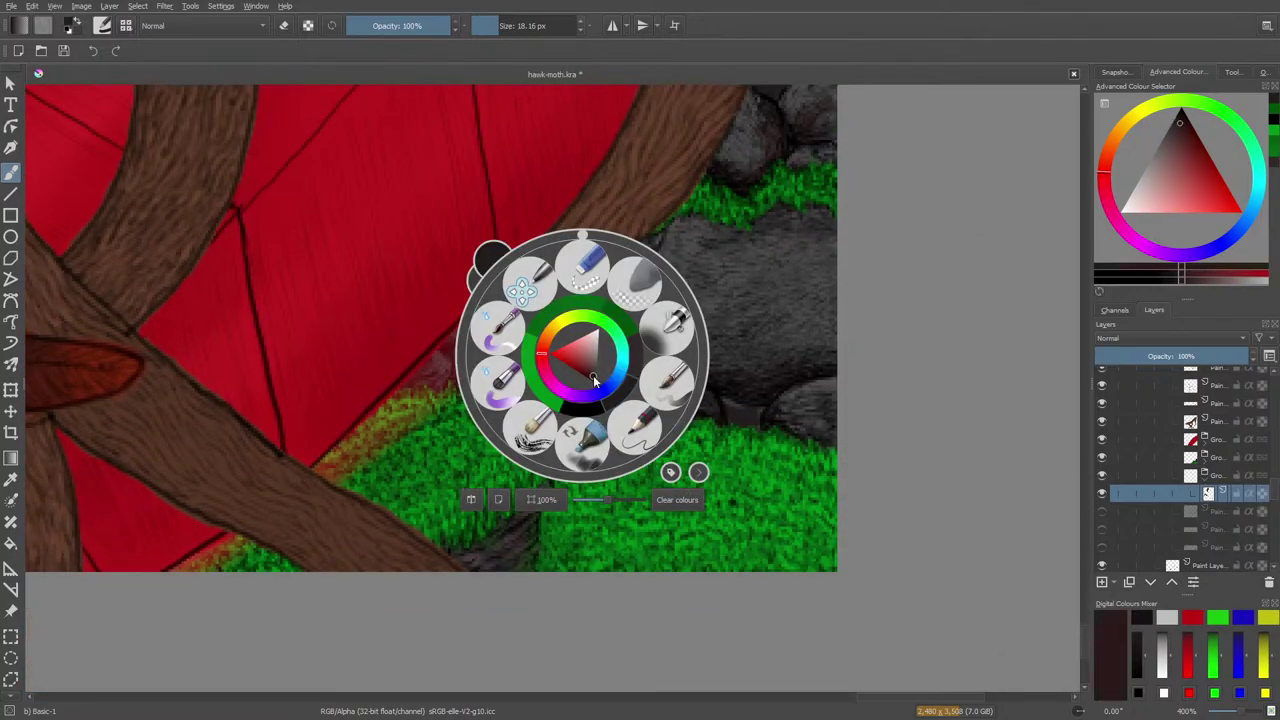
{"action": "left_click", "coordinate": [586, 234]}
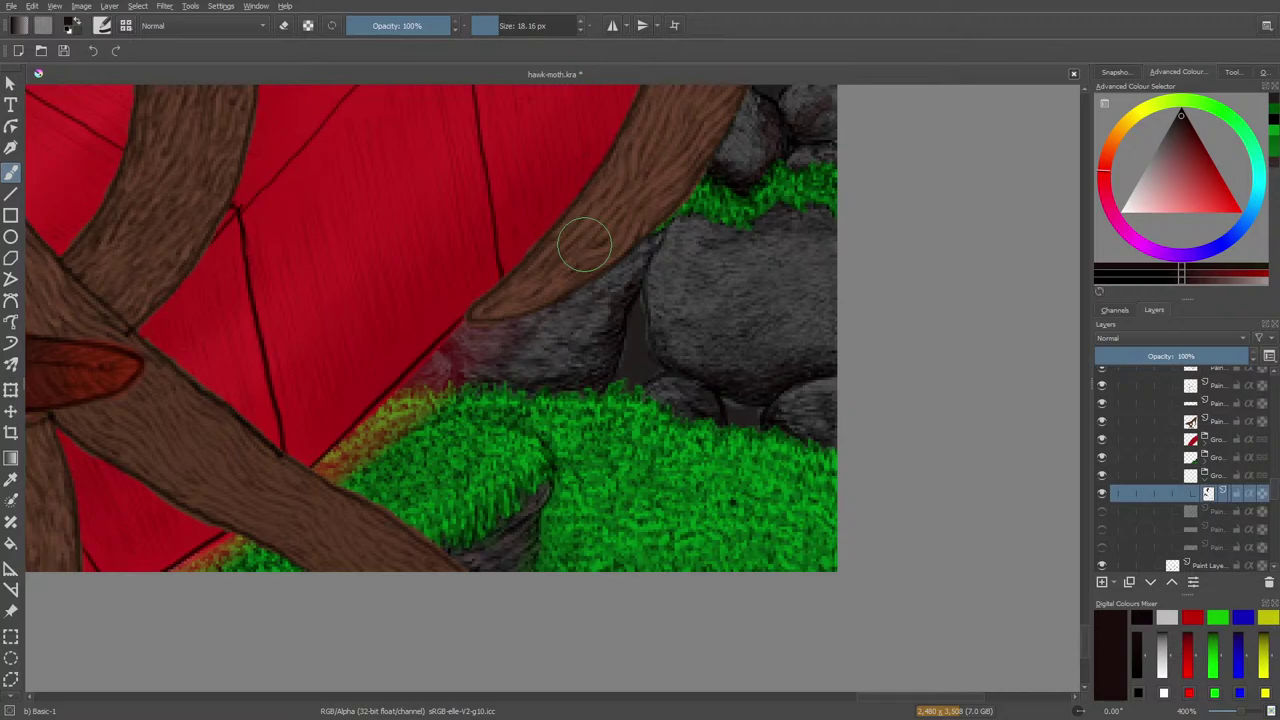
{"action": "left_click", "coordinate": [494, 22]}
{"action": "mouse_move", "coordinate": [636, 346]}
{"action": "left_mouse_down"}
{"action": "mouse_move", "coordinate": [638, 316]}
{"action": "mouse_move", "coordinate": [653, 371]}
{"action": "mouse_move", "coordinate": [612, 401]}
{"action": "left_mouse_up"}
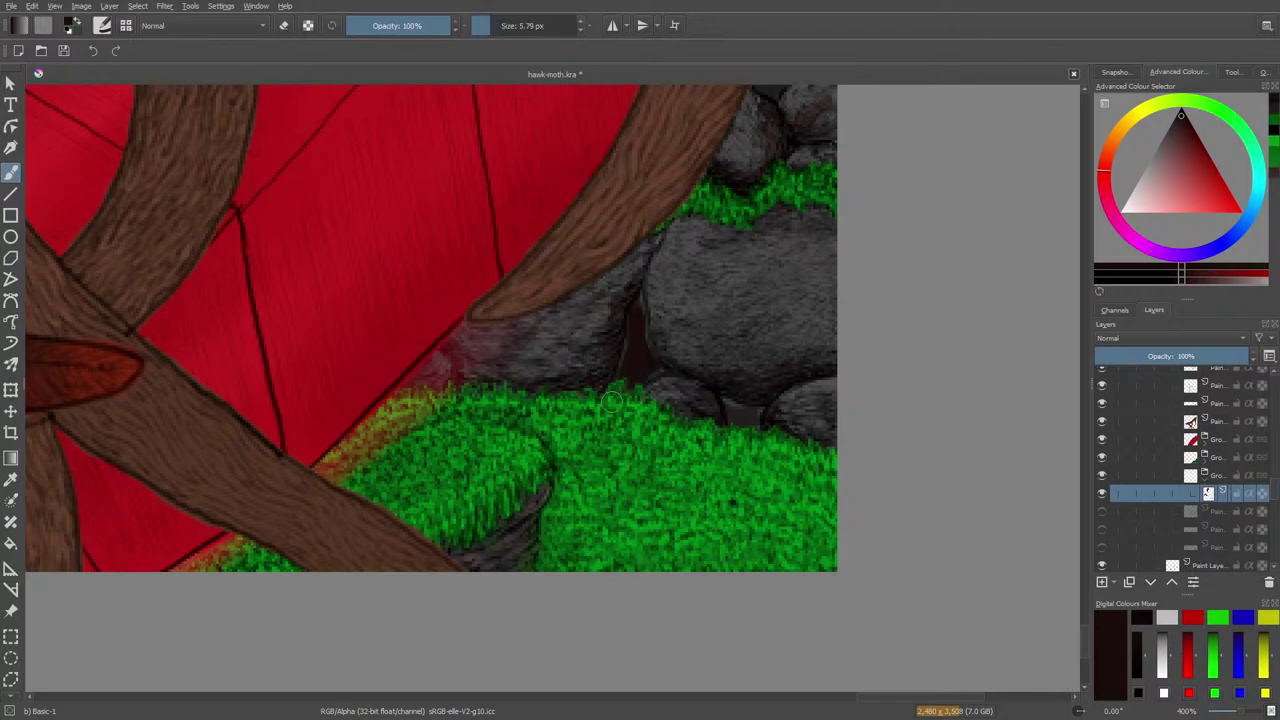
Deepen the middle of the tall rock gap with an even darker brown and then black
{"action": "right_click", "coordinate": [633, 367]}
{"action": "left_click", "coordinate": [651, 393]}
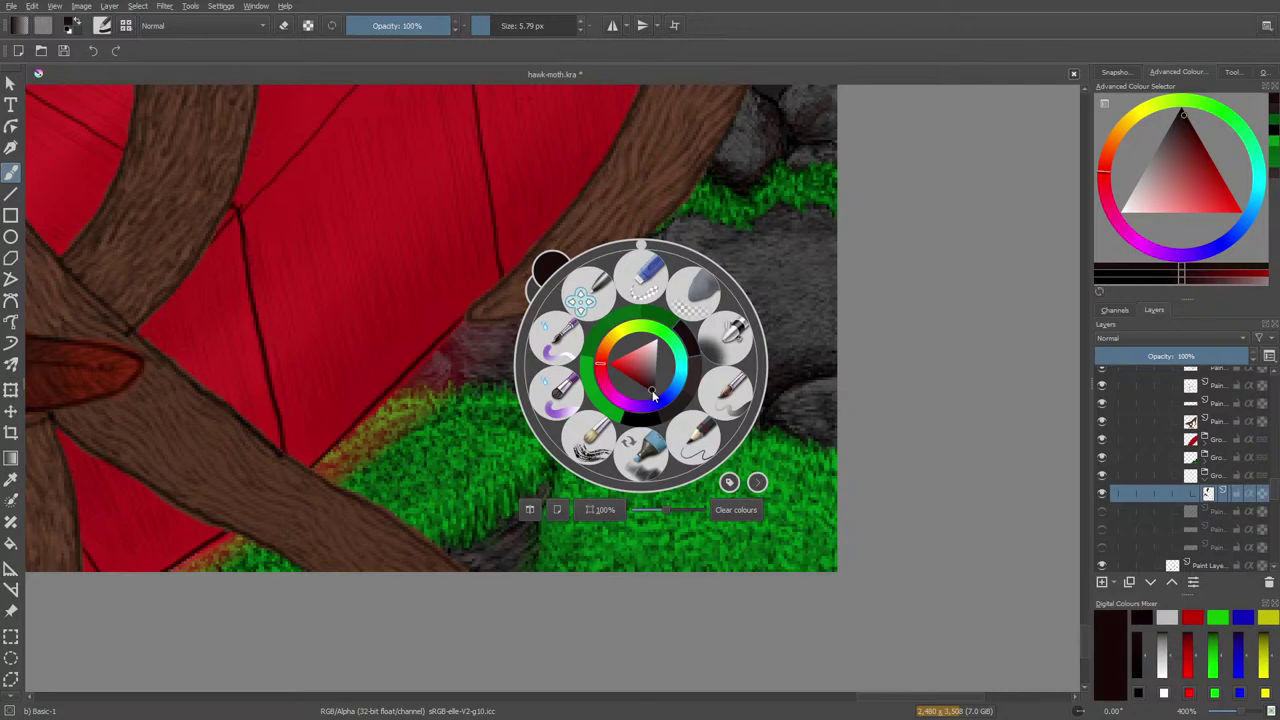
{"action": "right_click", "coordinate": [640, 355]}
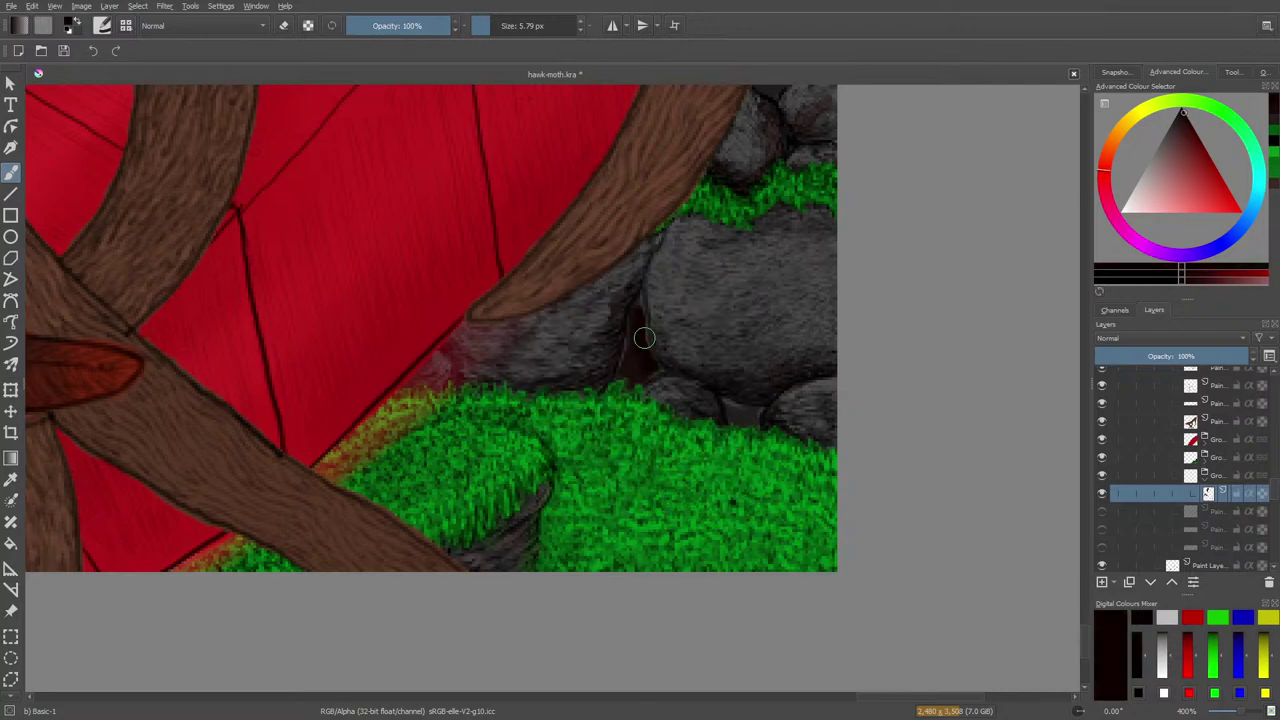
{"action": "left_click_drag", "start_coordinate": [643, 337], "coordinate": [628, 393]}
{"action": "right_click", "coordinate": [640, 378]}
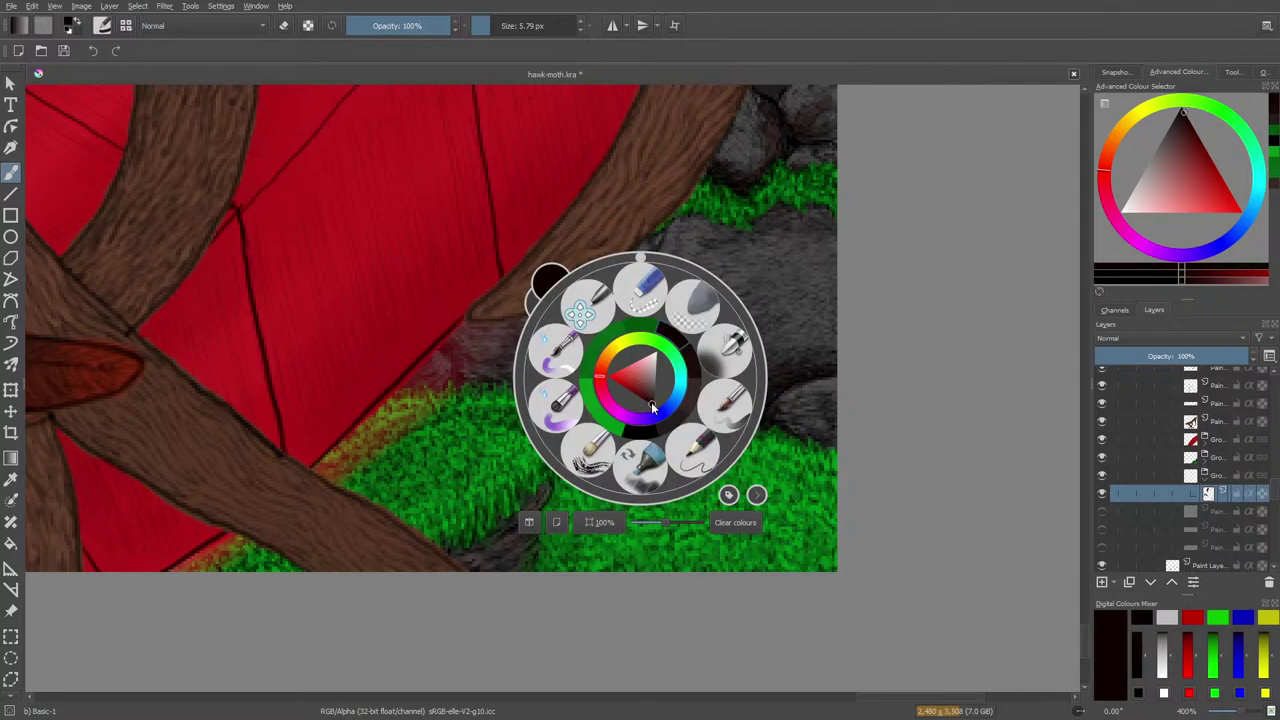
{"action": "left_click", "coordinate": [655, 413]}
{"action": "right_click", "coordinate": [620, 309]}
{"action": "mouse_move", "coordinate": [620, 309]}
{"action": "left_mouse_down"}
{"action": "mouse_move", "coordinate": [640, 331]}
{"action": "mouse_move", "coordinate": [639, 361]}
{"action": "left_mouse_up"}
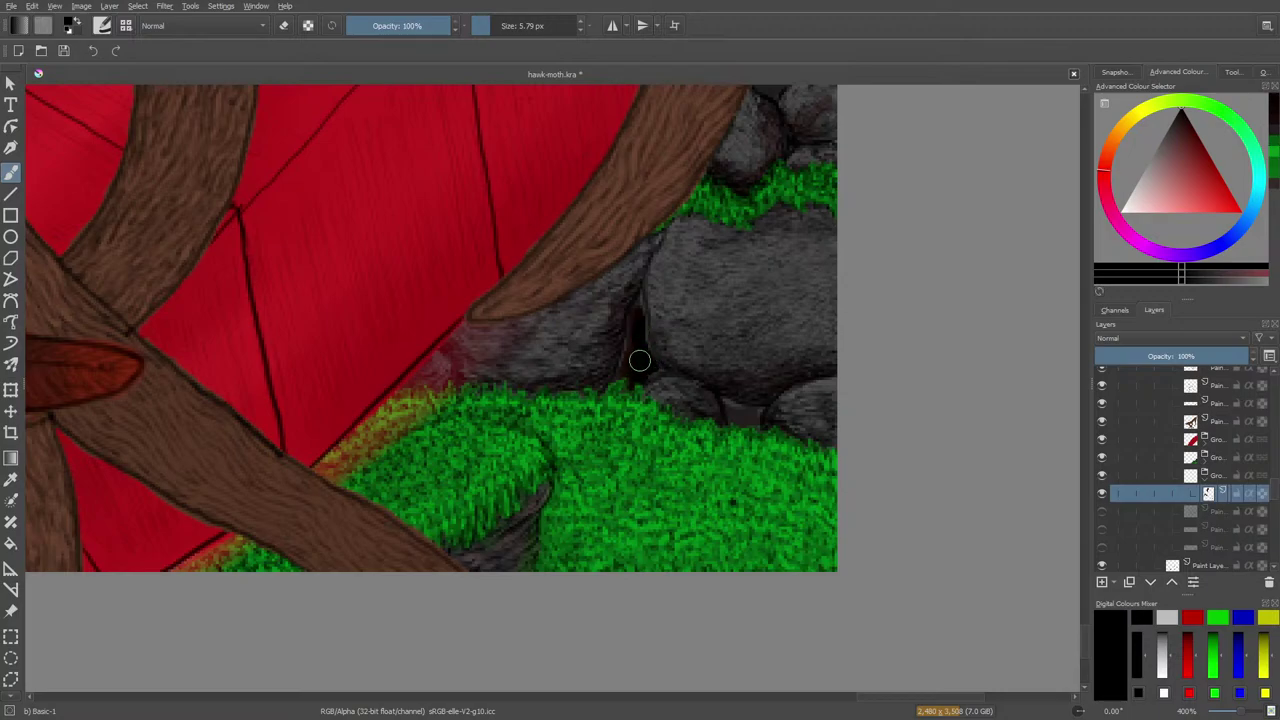
Smear the dark shading in the gaps between the lower rocks with the Distort Move brush at 19.52 px
{"action": "right_click", "coordinate": [740, 425]}
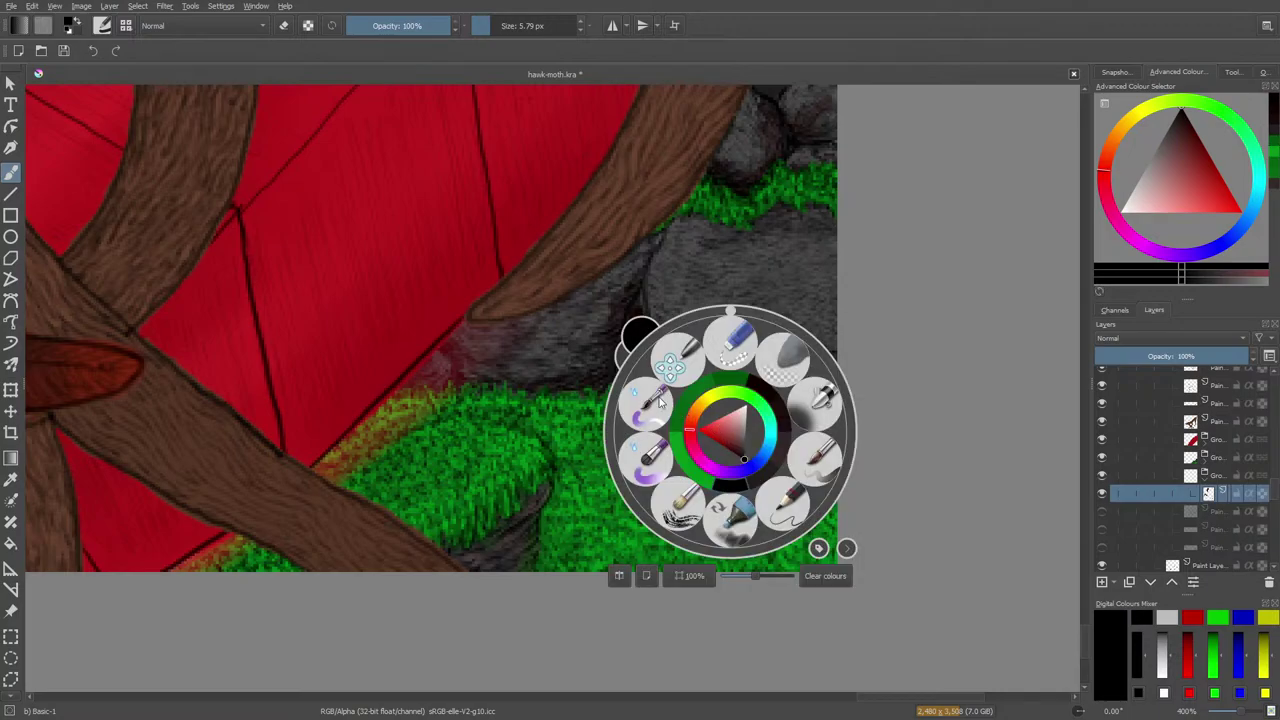
{"action": "left_click", "coordinate": [685, 367]}
{"action": "left_click_drag", "start_coordinate": [685, 367], "coordinate": [620, 367]}
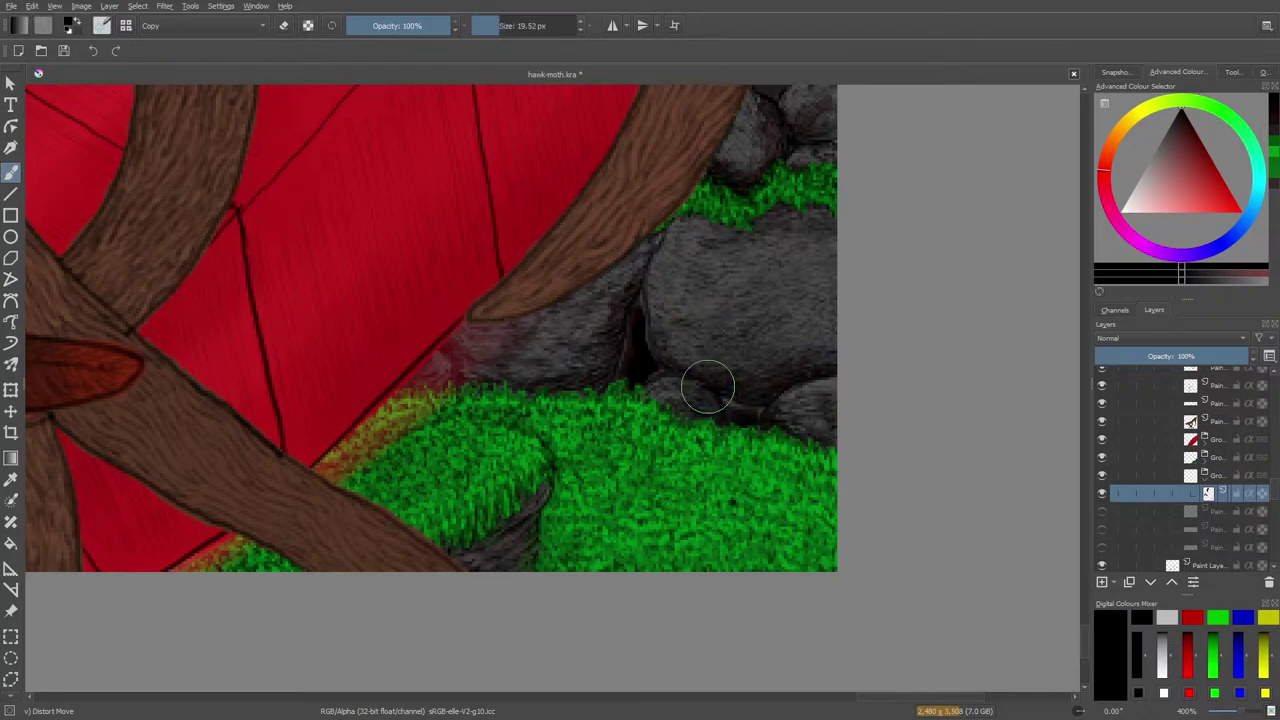
{"action": "mouse_move", "coordinate": [731, 408]}
{"action": "left_mouse_down"}
{"action": "mouse_move", "coordinate": [720, 400]}
{"action": "mouse_move", "coordinate": [737, 410]}
{"action": "left_mouse_up"}
{"action": "right_click", "coordinate": [737, 412]}
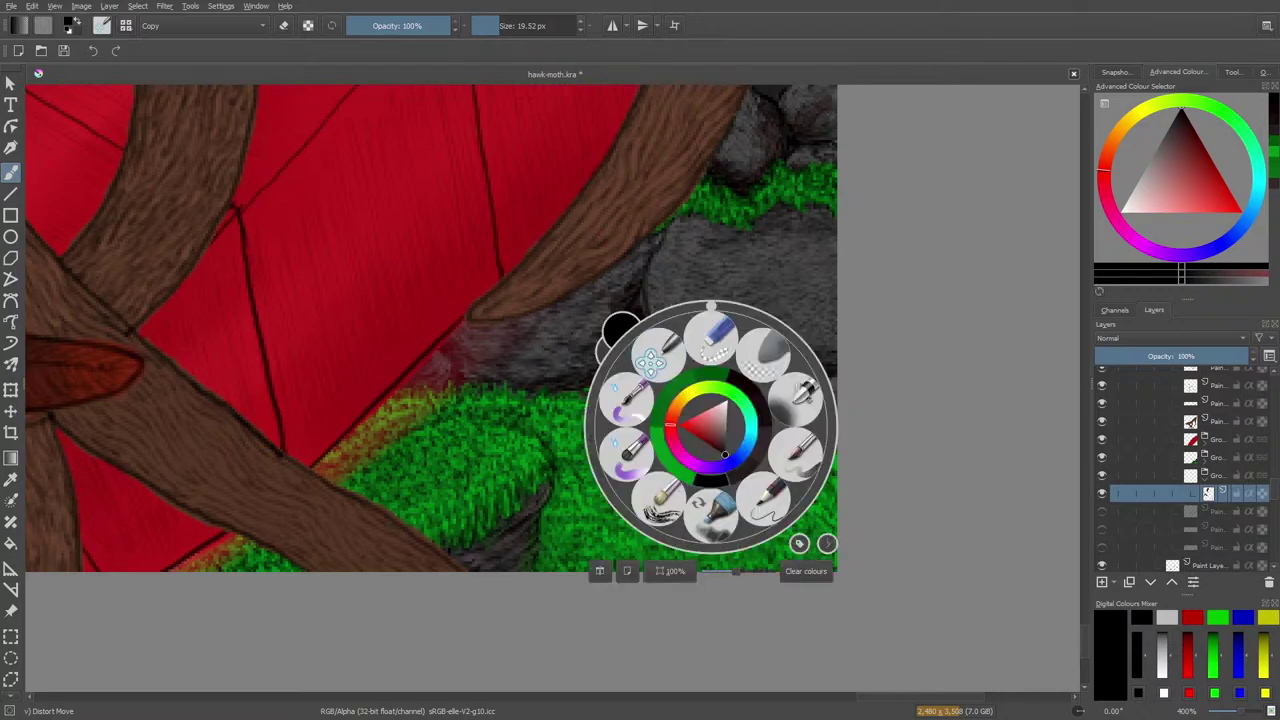
{"action": "left_click", "coordinate": [102, 25]}
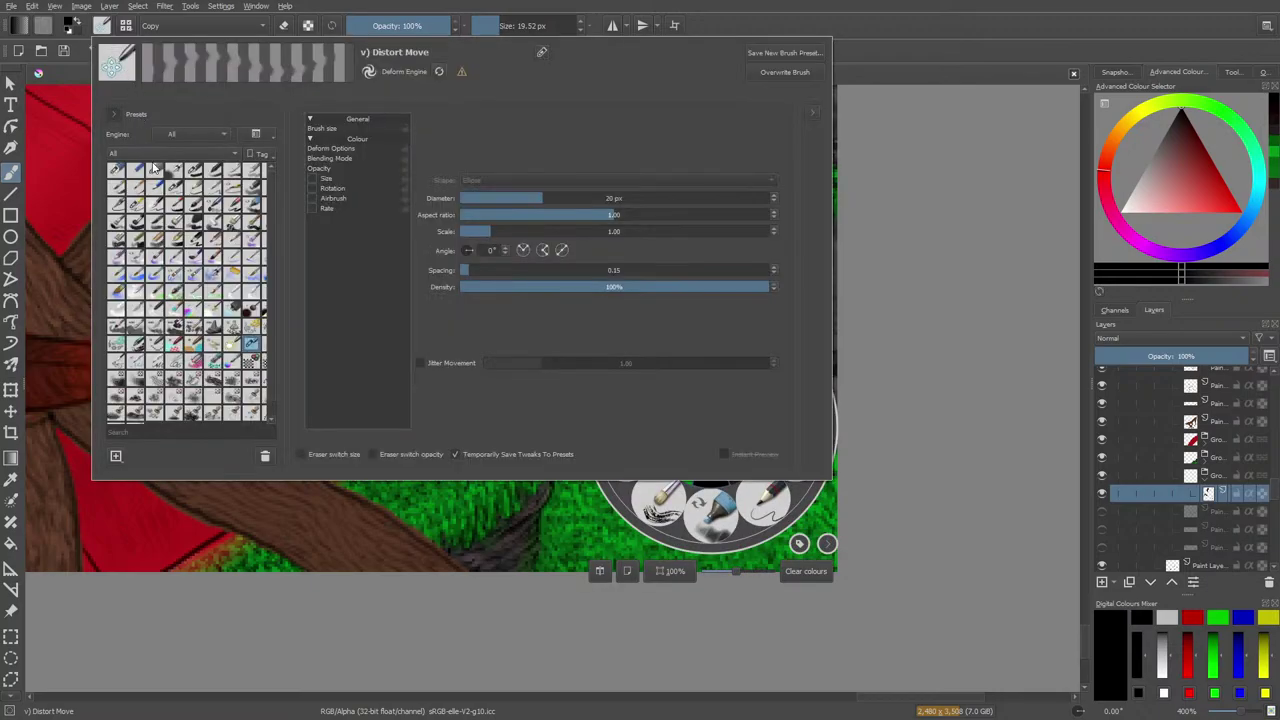
{"action": "left_click", "coordinate": [230, 294]}
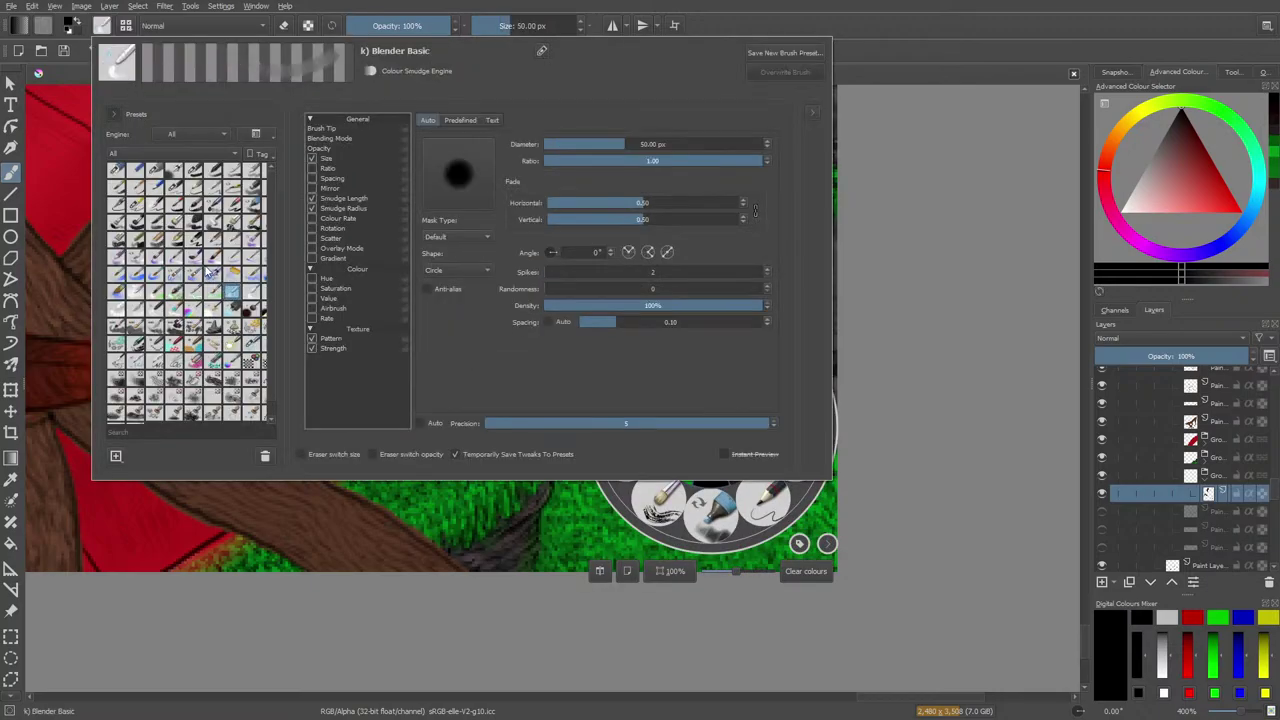
{"action": "right_click", "coordinate": [81, 124]}
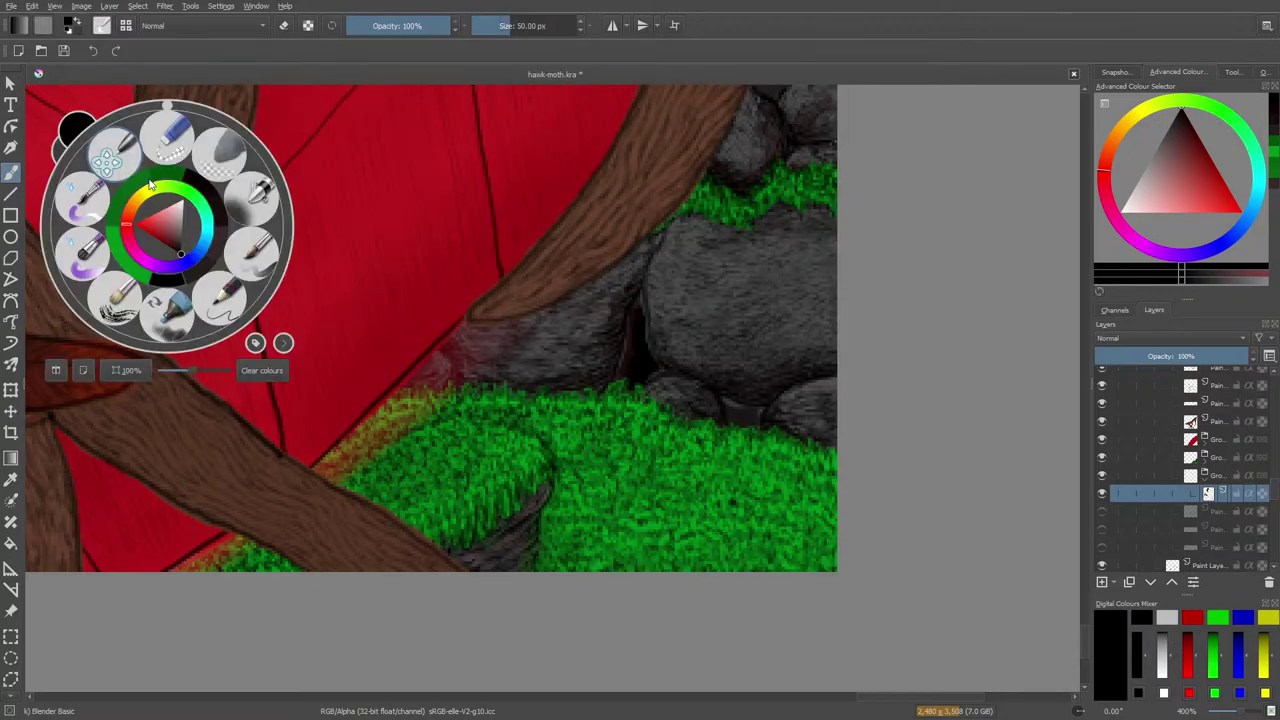
Paint black into the small gap above the lawn with the Basic-1 brush at 5.79 px
{"action": "left_click", "coordinate": [103, 26]}
{"action": "left_click", "coordinate": [196, 179]}
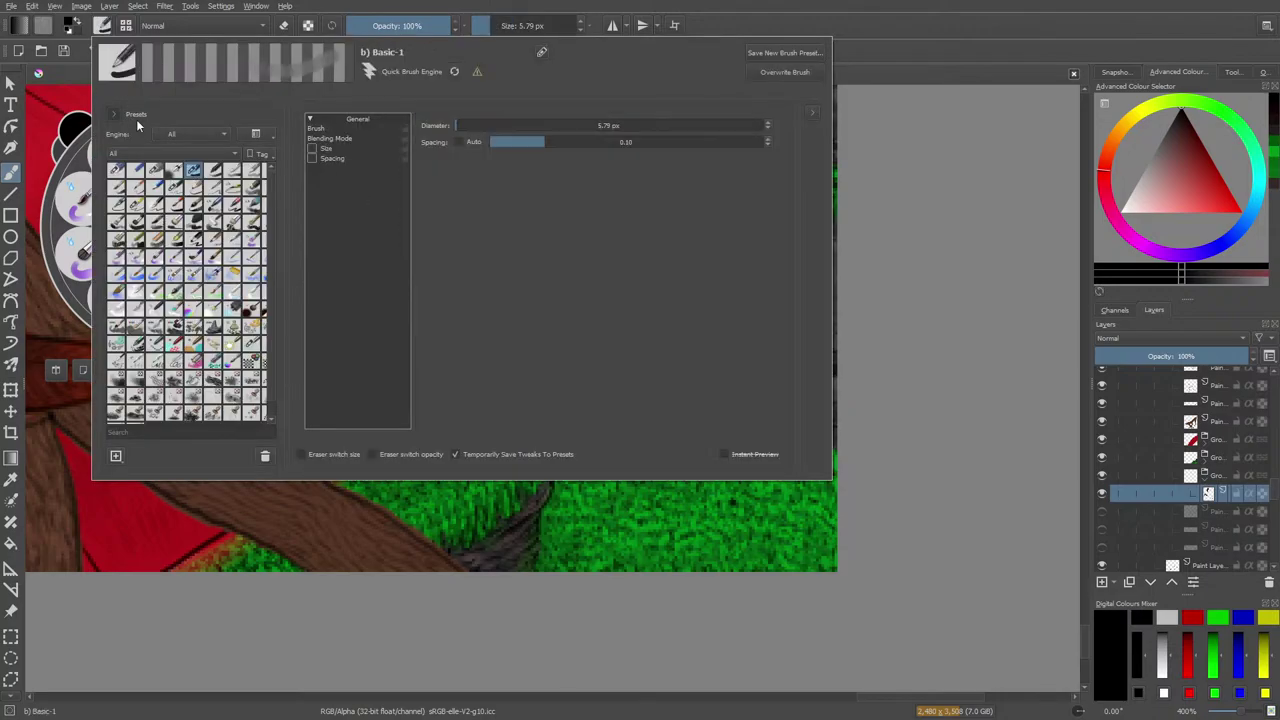
{"action": "key", "text": "Escape"}
{"action": "left_click", "coordinate": [750, 405]}
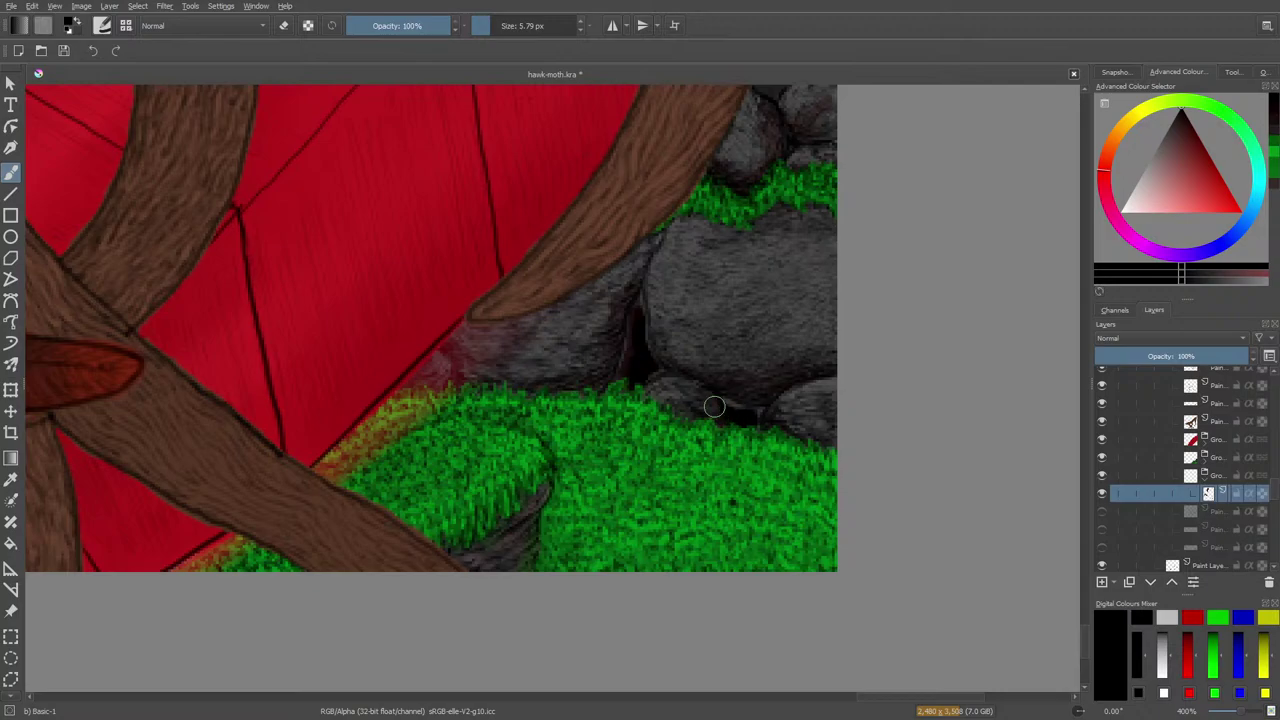
Blend the black shading in the small and tall rock gaps with the Blender Basic brush at 22.44 px
{"action": "right_click", "coordinate": [530, 325]}
{"action": "left_click", "coordinate": [316, 184]}
{"action": "left_click", "coordinate": [102, 25]}
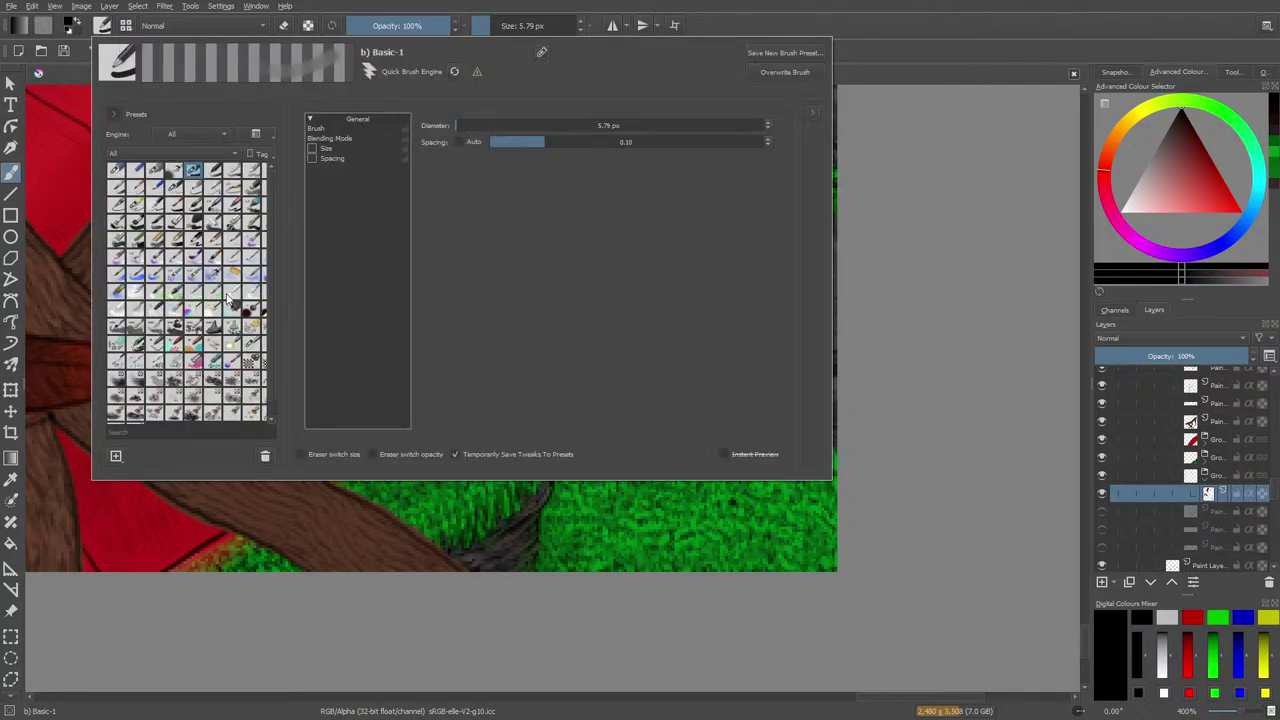
{"action": "left_click", "coordinate": [232, 292]}
{"action": "right_click", "coordinate": [88, 116]}
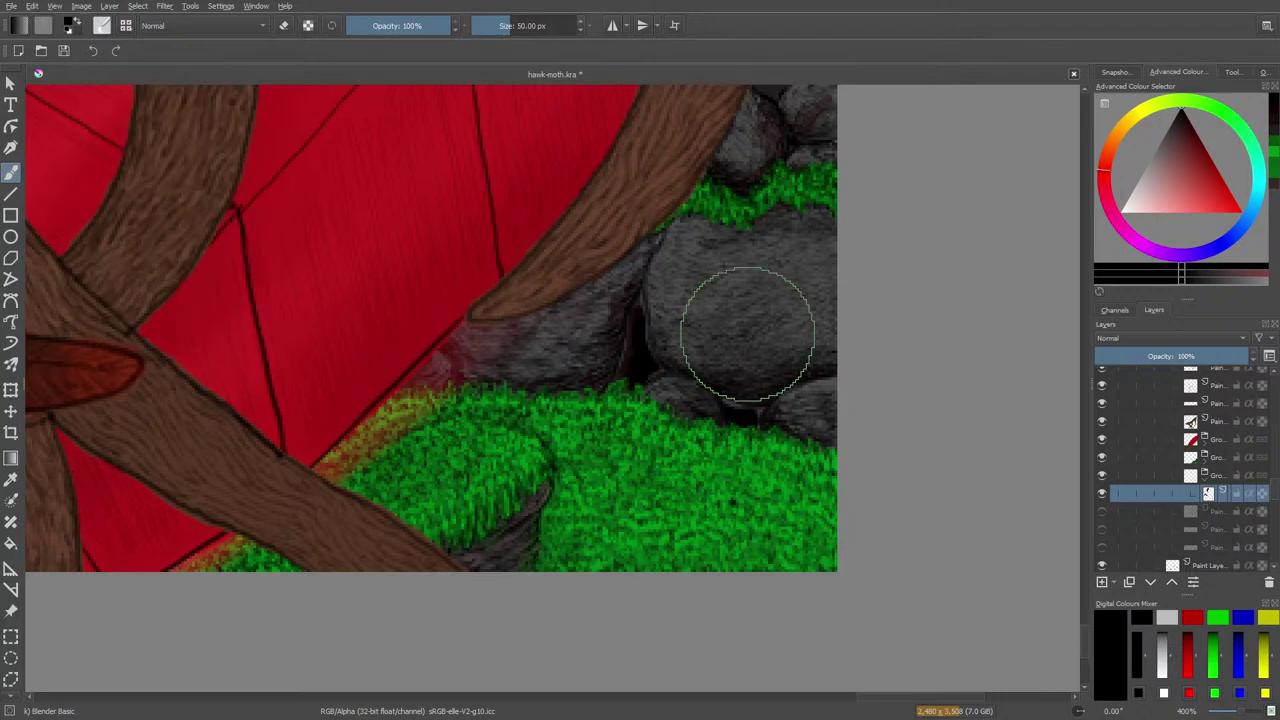
{"action": "left_click_drag", "start_coordinate": [493, 28], "coordinate": [500, 28]}
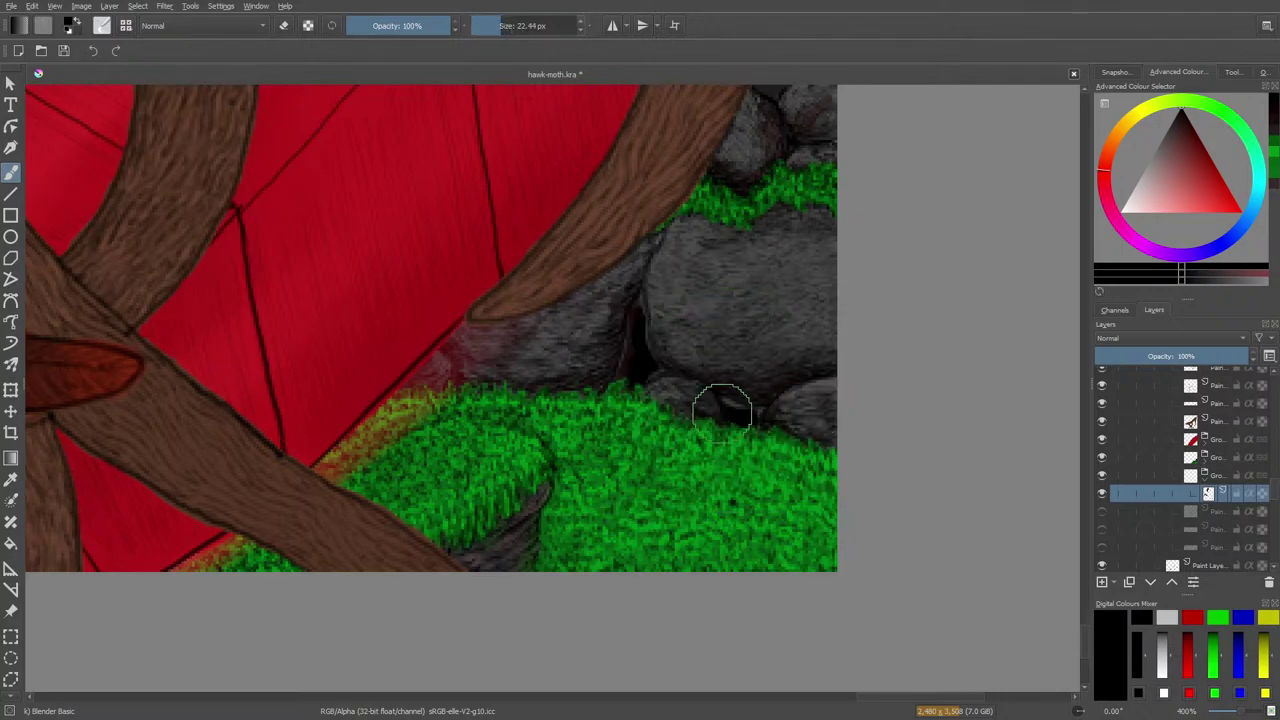
{"action": "mouse_move", "coordinate": [743, 405]}
{"action": "left_mouse_down"}
{"action": "mouse_move", "coordinate": [708, 386]}
{"action": "mouse_move", "coordinate": [719, 417]}
{"action": "mouse_move", "coordinate": [633, 359]}
{"action": "mouse_move", "coordinate": [671, 378]}
{"action": "mouse_move", "coordinate": [628, 420]}
{"action": "mouse_move", "coordinate": [618, 344]}
{"action": "mouse_move", "coordinate": [639, 312]}
{"action": "mouse_move", "coordinate": [625, 423]}
{"action": "mouse_move", "coordinate": [625, 361]}
{"action": "mouse_move", "coordinate": [613, 426]}
{"action": "mouse_move", "coordinate": [627, 324]}
{"action": "mouse_move", "coordinate": [641, 351]}
{"action": "mouse_move", "coordinate": [623, 350]}
{"action": "mouse_move", "coordinate": [612, 420]}
{"action": "left_mouse_up"}
Repaint the tall rock gap black with the Basic-5 Size Opacity brush at 18.16 px
{"action": "right_click", "coordinate": [630, 340]}
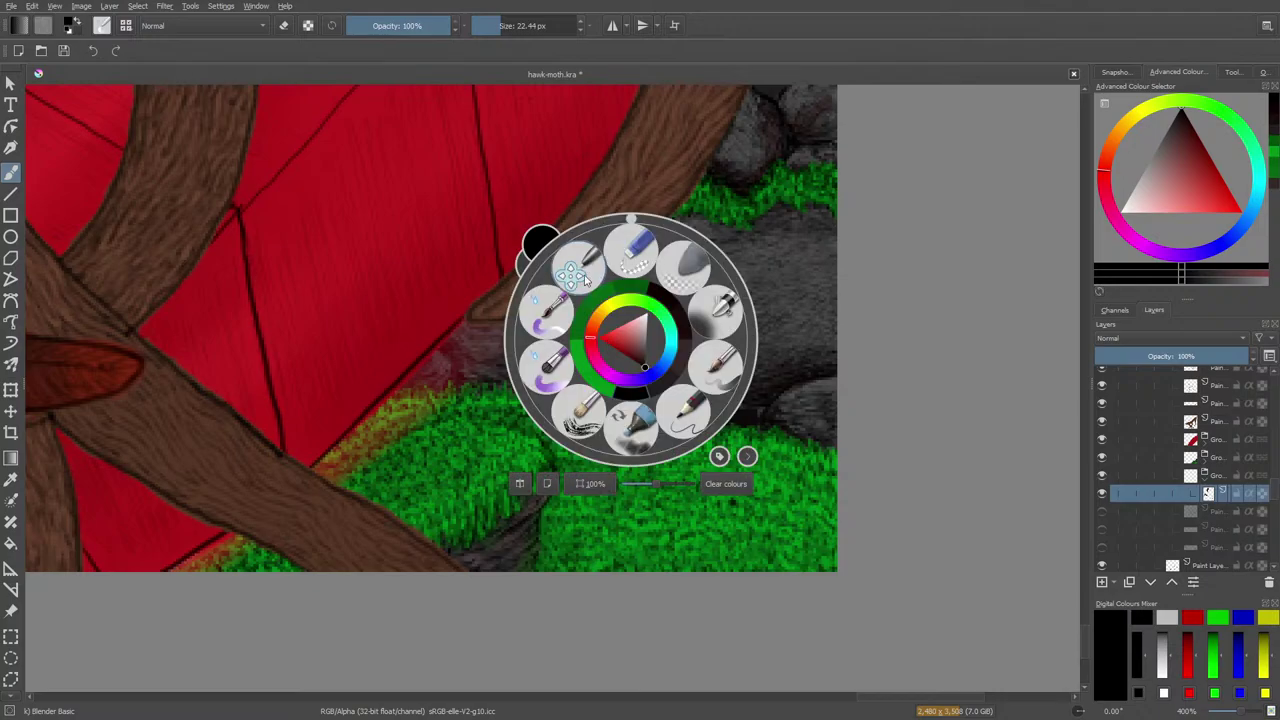
{"action": "left_click", "coordinate": [712, 383]}
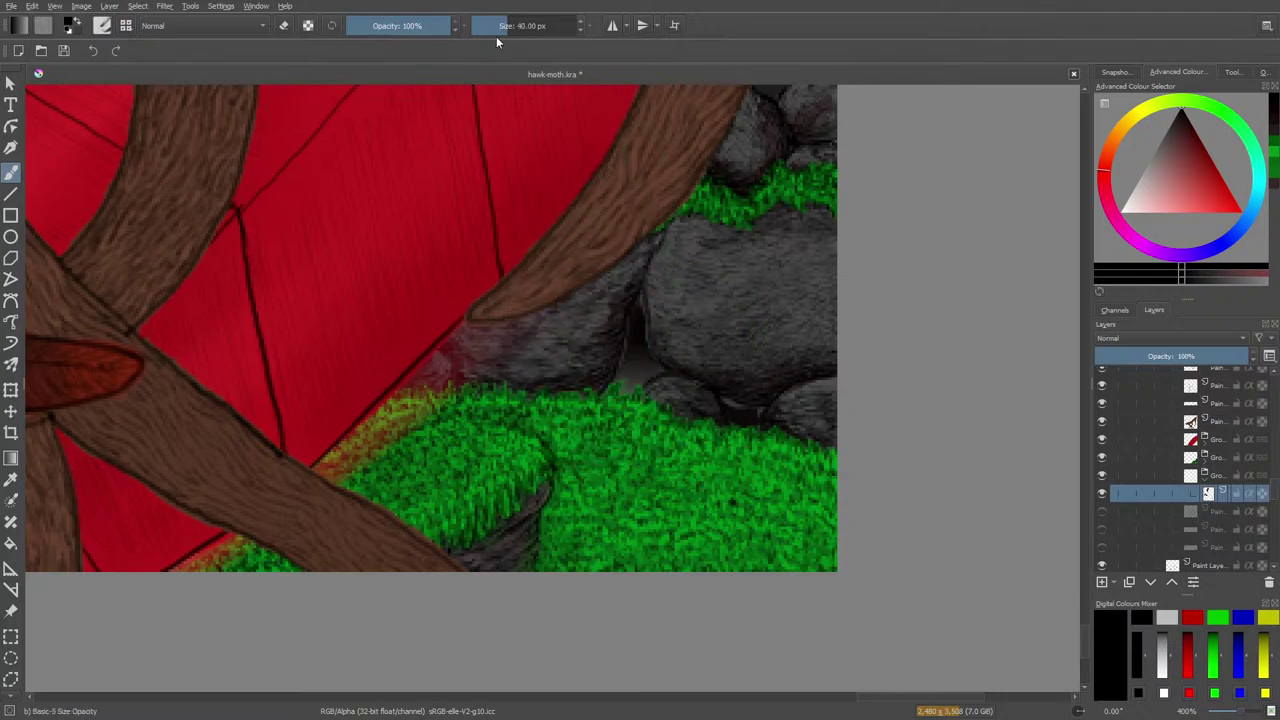
{"action": "mouse_move", "coordinate": [641, 348]}
{"action": "left_mouse_down"}
{"action": "mouse_move", "coordinate": [638, 306]}
{"action": "mouse_move", "coordinate": [646, 385]}
{"action": "mouse_move", "coordinate": [624, 389]}
{"action": "mouse_move", "coordinate": [634, 339]}
{"action": "mouse_move", "coordinate": [606, 411]}
{"action": "mouse_move", "coordinate": [651, 370]}
{"action": "mouse_move", "coordinate": [619, 352]}
{"action": "mouse_move", "coordinate": [632, 309]}
{"action": "left_mouse_up"}
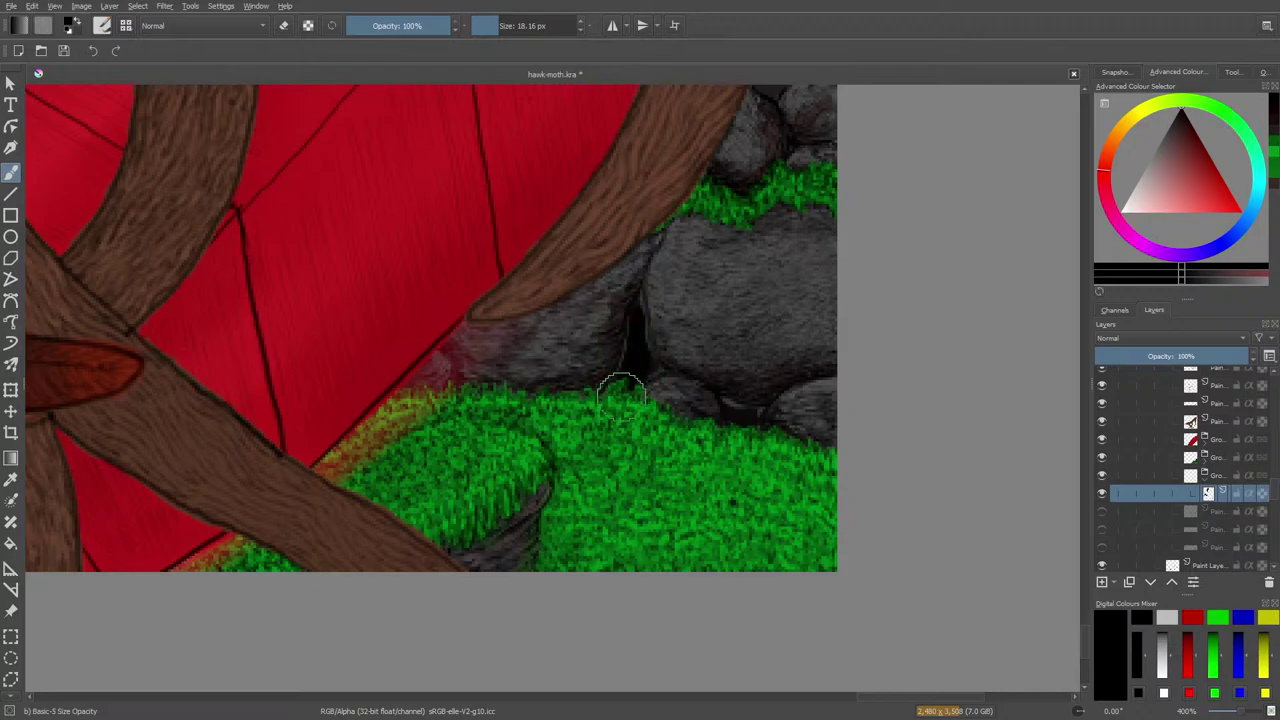
Soften the shading in the tall rock gap with very dark brown and near-black strokes
{"action": "right_click", "coordinate": [662, 332]}
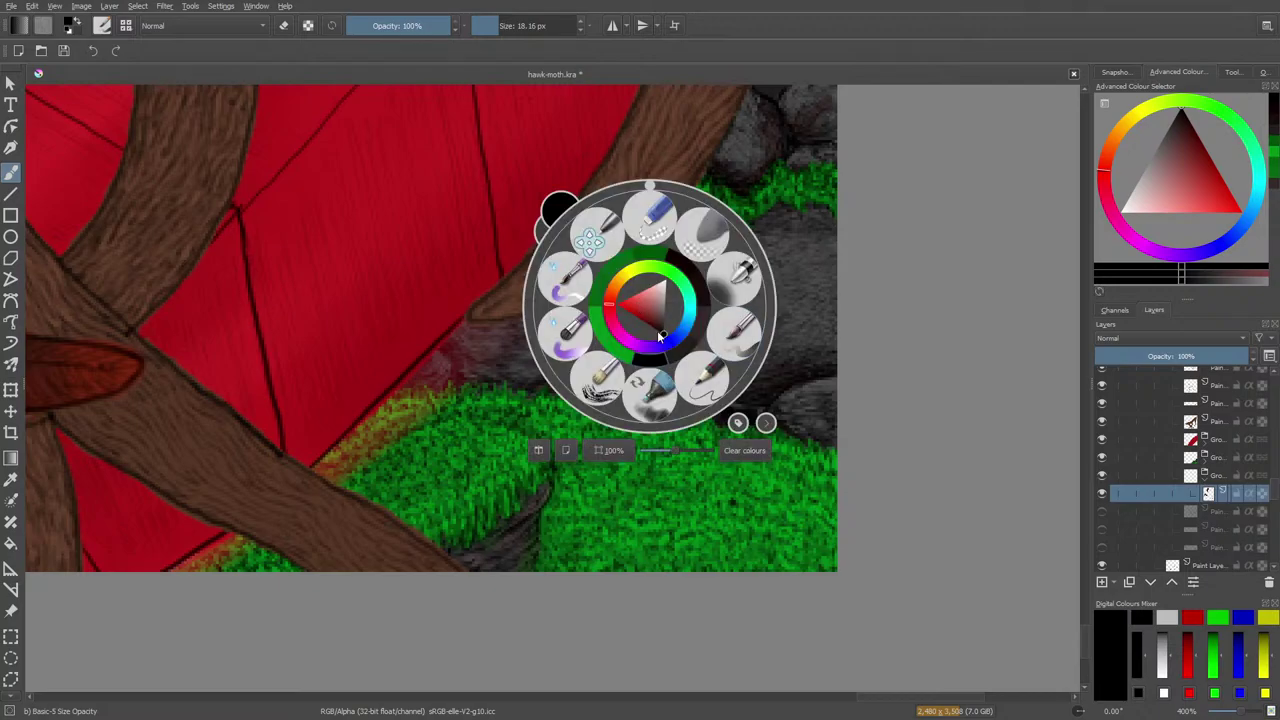
{"action": "left_click", "coordinate": [662, 338]}
{"action": "right_click", "coordinate": [609, 351]}
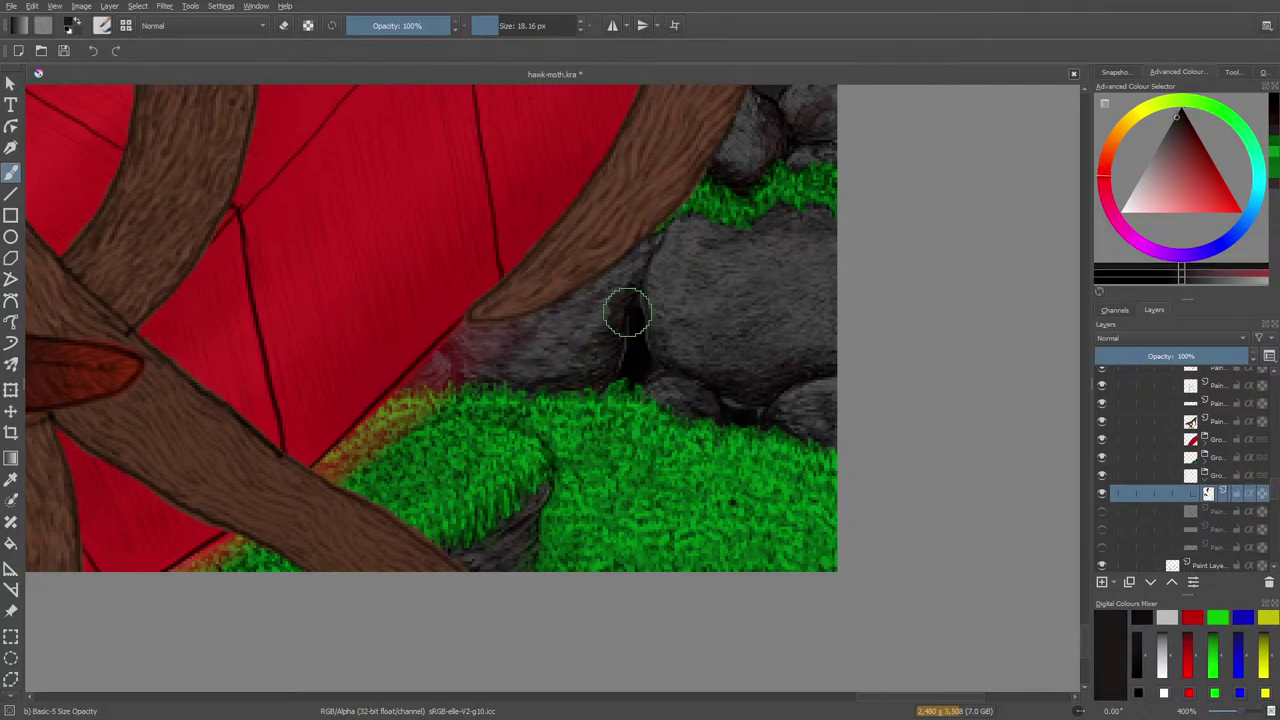
{"action": "mouse_move", "coordinate": [620, 341]}
{"action": "left_mouse_down"}
{"action": "mouse_move", "coordinate": [608, 392]}
{"action": "mouse_move", "coordinate": [635, 306]}
{"action": "mouse_move", "coordinate": [647, 356]}
{"action": "left_mouse_up"}
{"action": "right_click", "coordinate": [620, 385]}
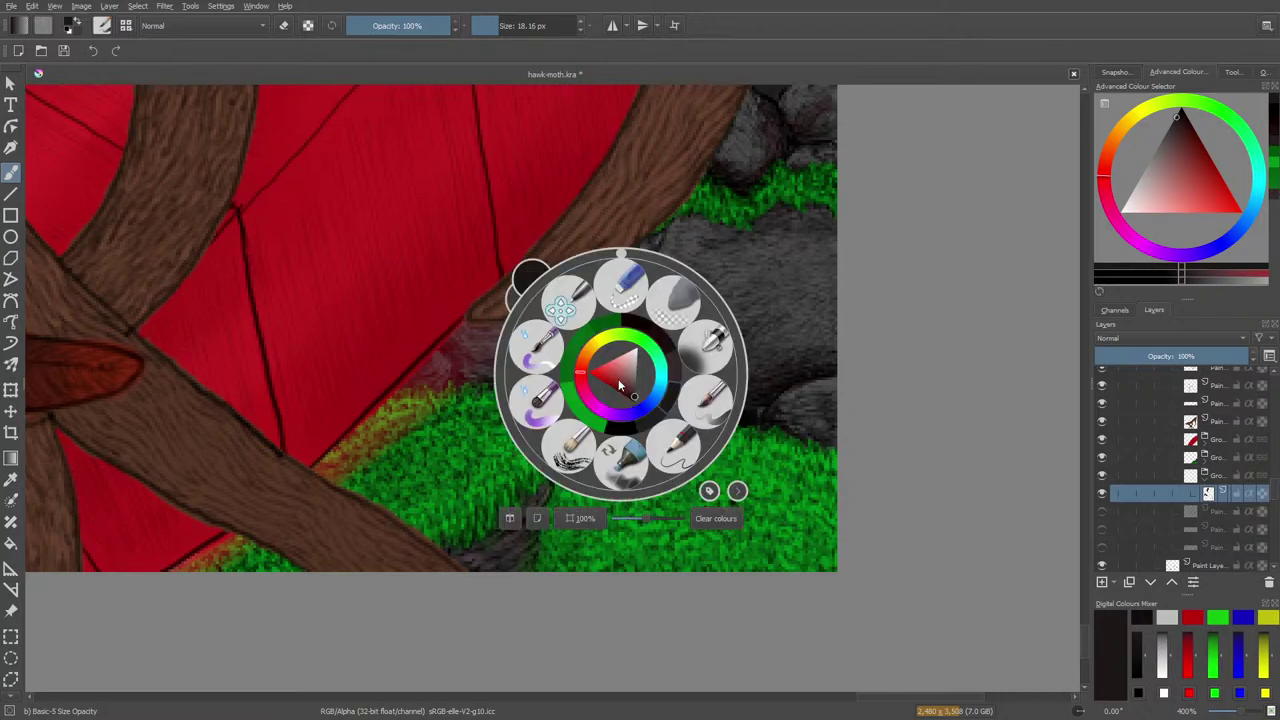
{"action": "right_click", "coordinate": [530, 275]}
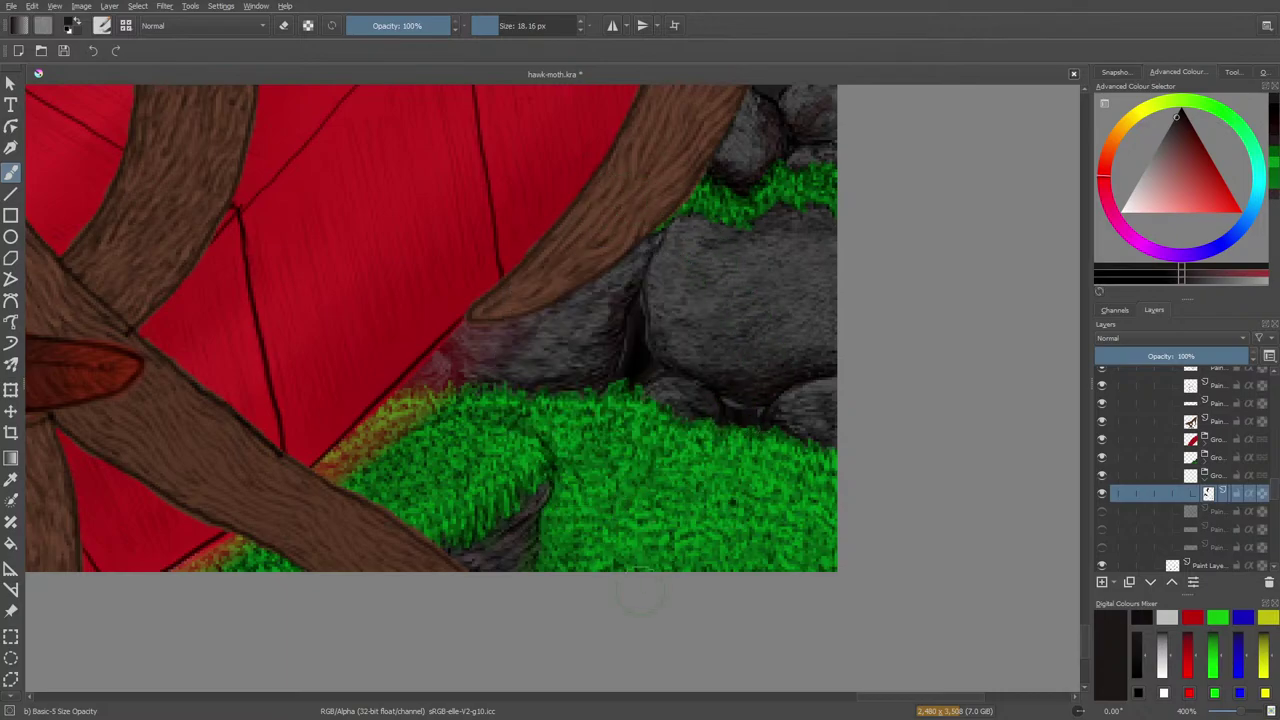
{"action": "right_click", "coordinate": [705, 435]}
{"action": "right_click", "coordinate": [726, 414]}
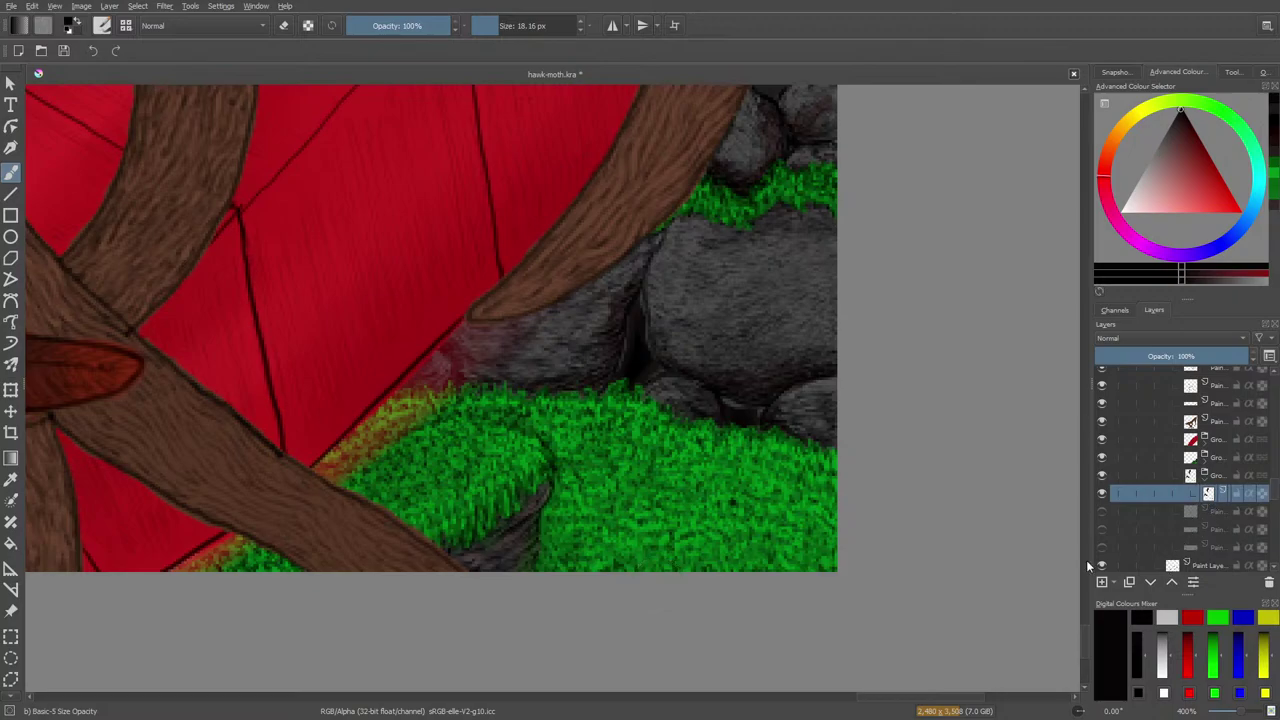
Paint near-black into the gap between the curved branch, the red leaf edge and the upper rocks
{"action": "scroll", "coordinate": [1081, 630], "scroll_direction": "up", "scroll_amount": 5}
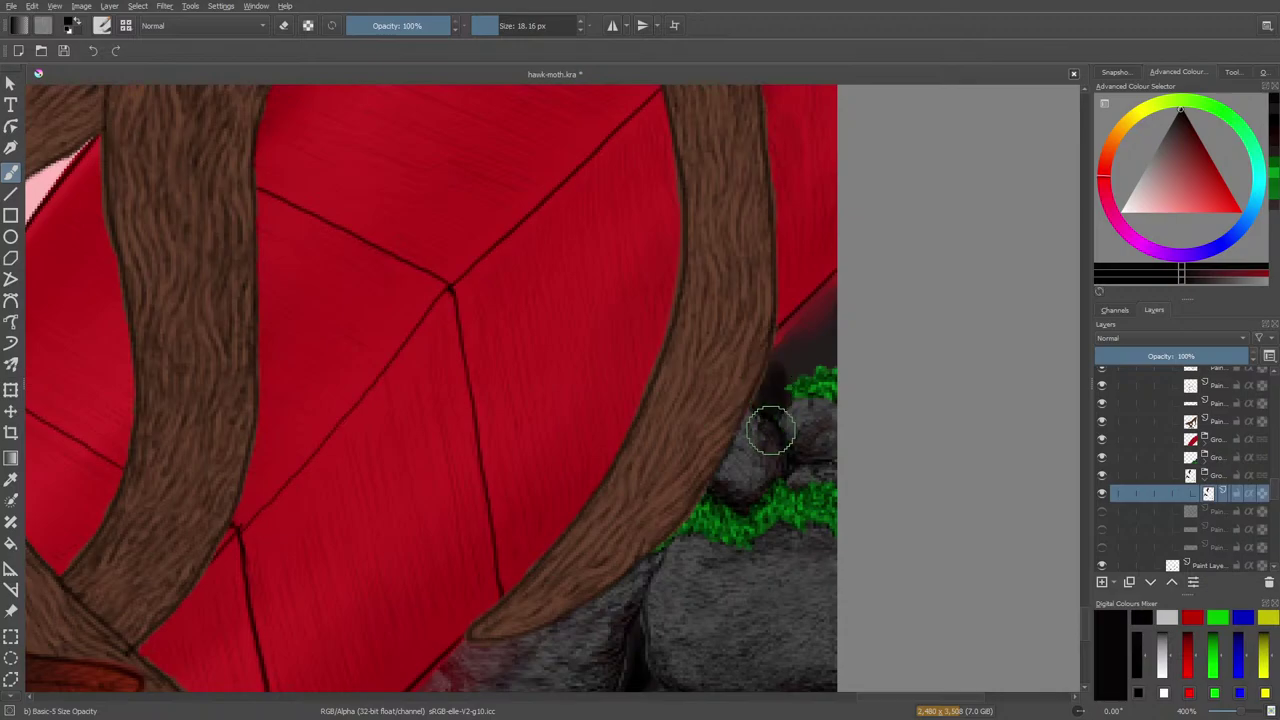
{"action": "mouse_move", "coordinate": [760, 408]}
{"action": "left_mouse_down"}
{"action": "mouse_move", "coordinate": [774, 360]}
{"action": "mouse_move", "coordinate": [772, 405]}
{"action": "mouse_move", "coordinate": [779, 349]}
{"action": "mouse_move", "coordinate": [794, 401]}
{"action": "mouse_move", "coordinate": [780, 344]}
{"action": "mouse_move", "coordinate": [795, 405]}
{"action": "mouse_move", "coordinate": [787, 331]}
{"action": "mouse_move", "coordinate": [770, 344]}
{"action": "mouse_move", "coordinate": [789, 393]}
{"action": "mouse_move", "coordinate": [786, 327]}
{"action": "mouse_move", "coordinate": [795, 385]}
{"action": "left_mouse_up"}
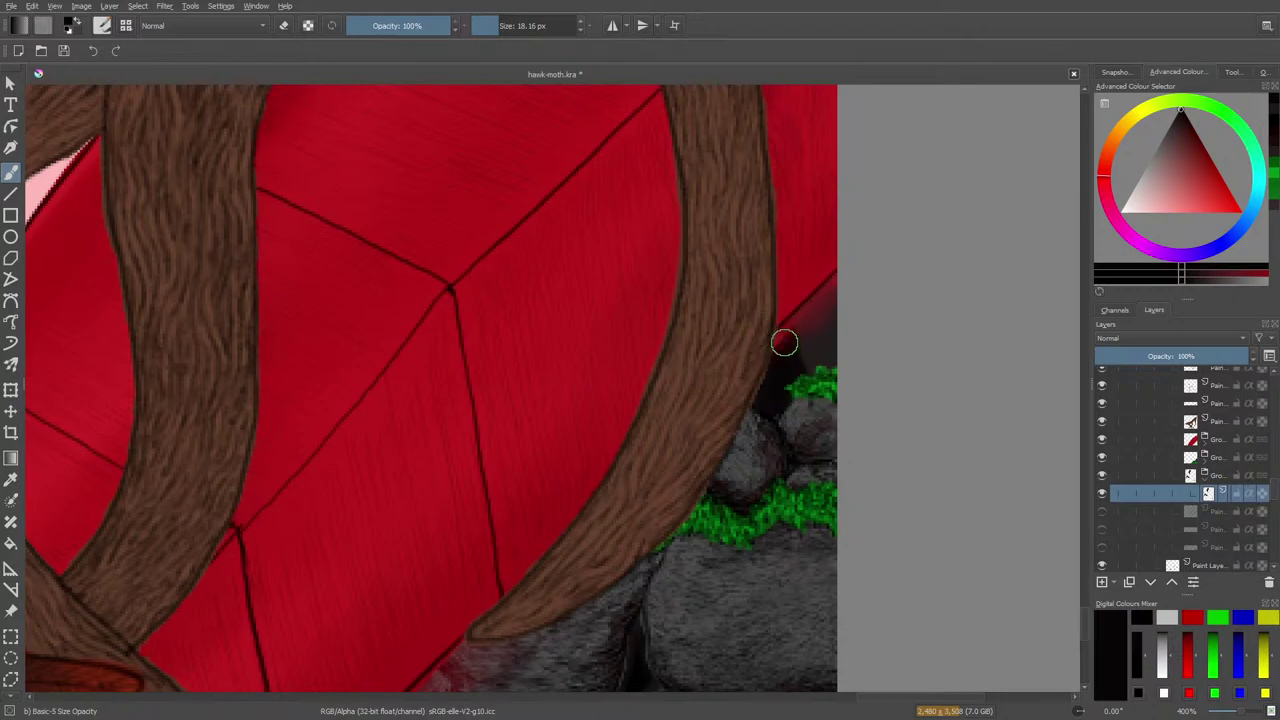
{"action": "left_click_drag", "start_coordinate": [783, 343], "coordinate": [766, 409]}
{"action": "scroll", "coordinate": [1081, 612], "scroll_direction": "down", "scroll_amount": 5}
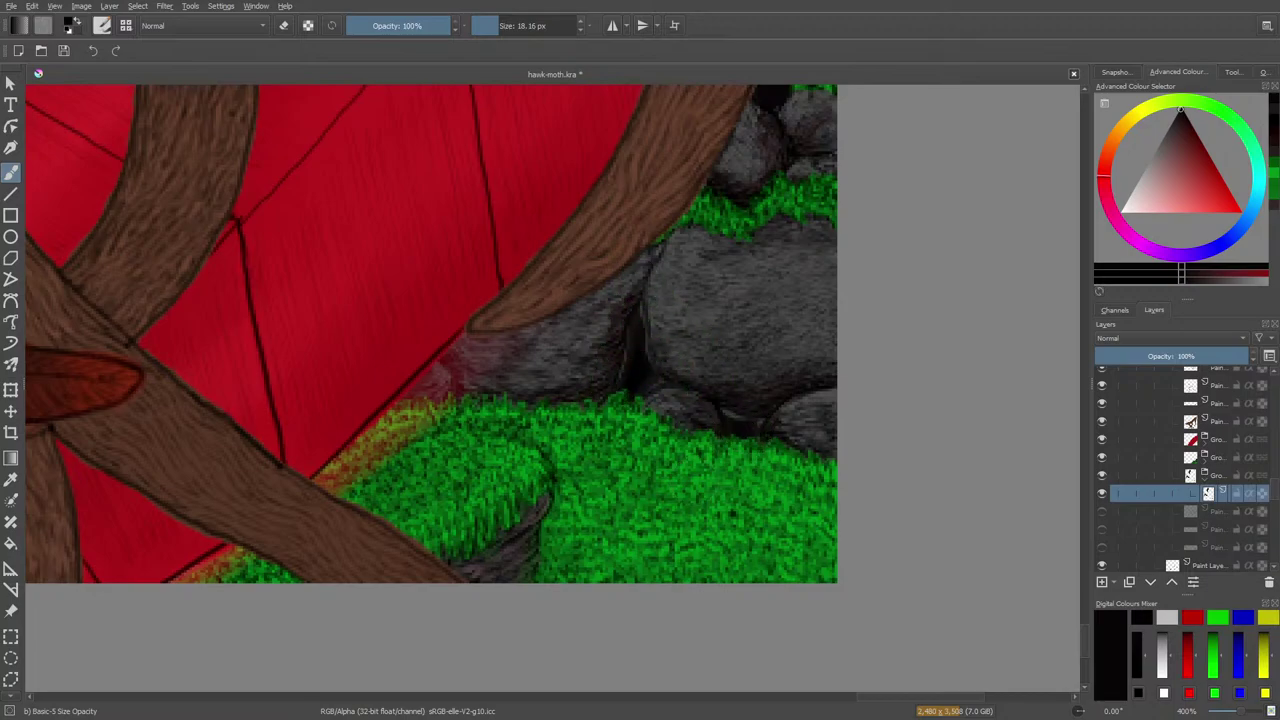
{"action": "scroll", "coordinate": [1080, 637], "scroll_direction": "up", "scroll_amount": 5}
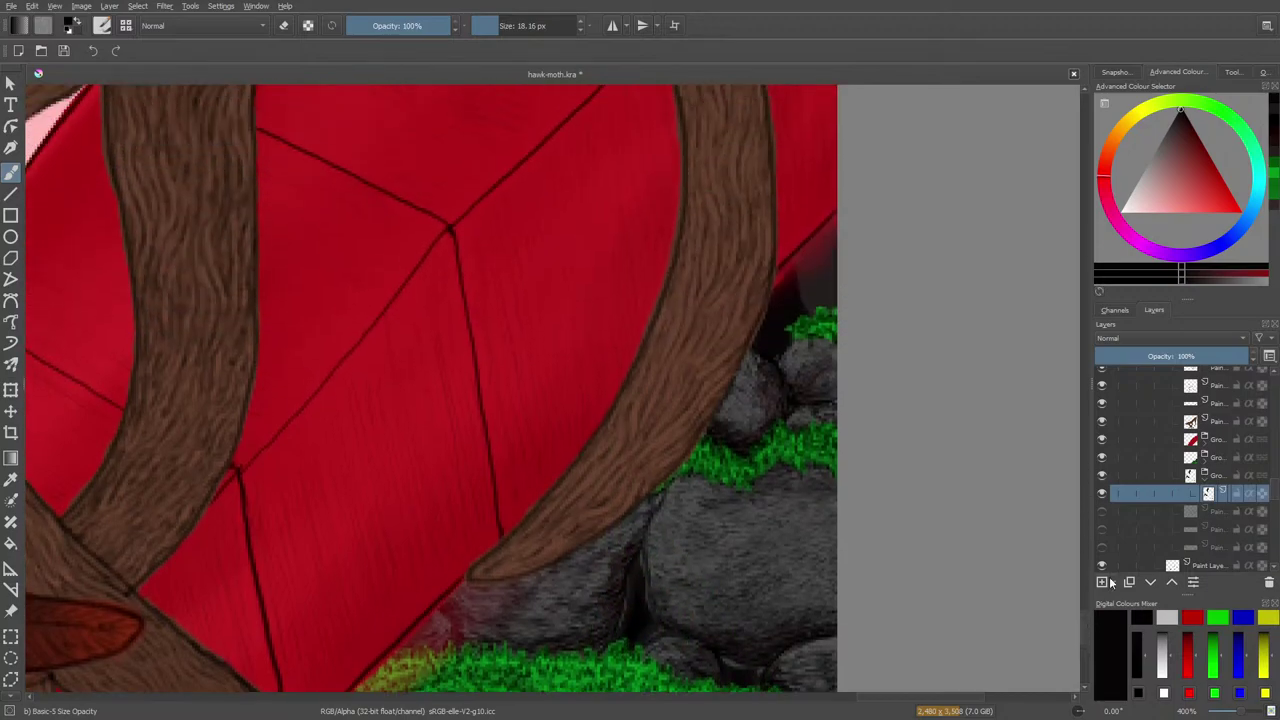
Expand the rock and grass group and toggle its sublayers to identify which rock strokes each one holds
{"action": "left_click", "coordinate": [1190, 472]}
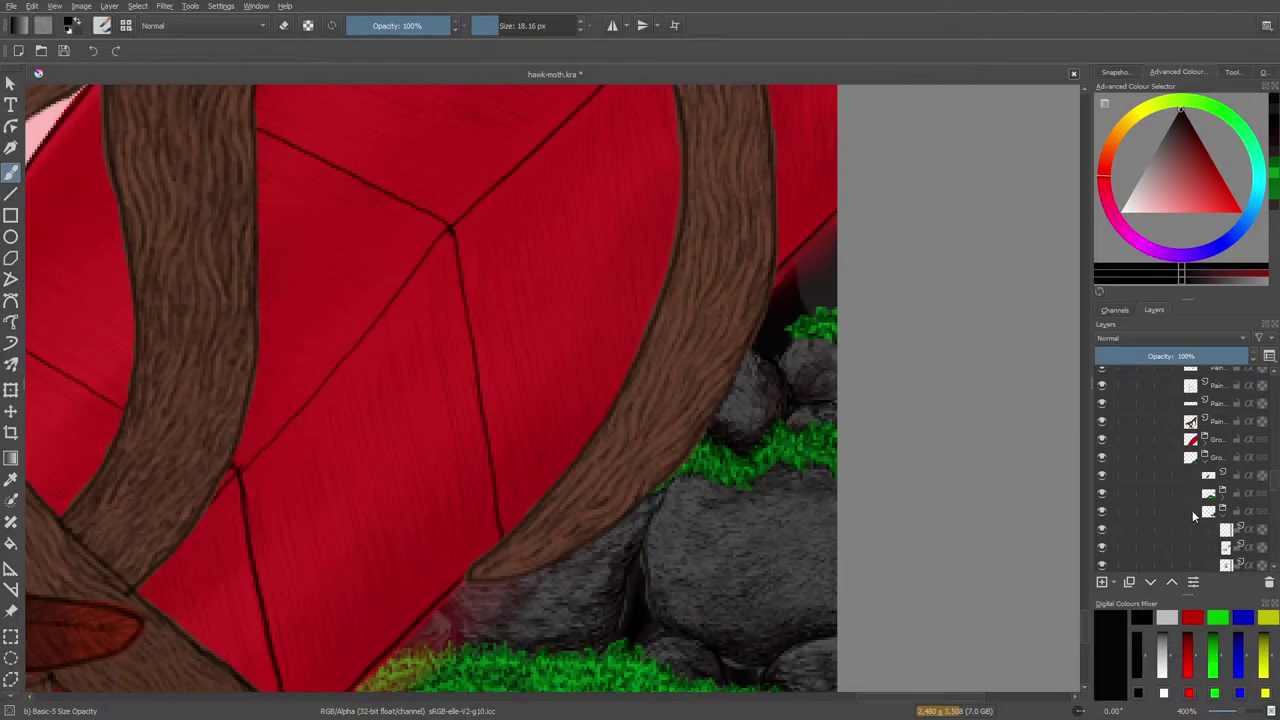
{"action": "scroll", "coordinate": [1200, 500], "scroll_direction": "down", "scroll_amount": 2}
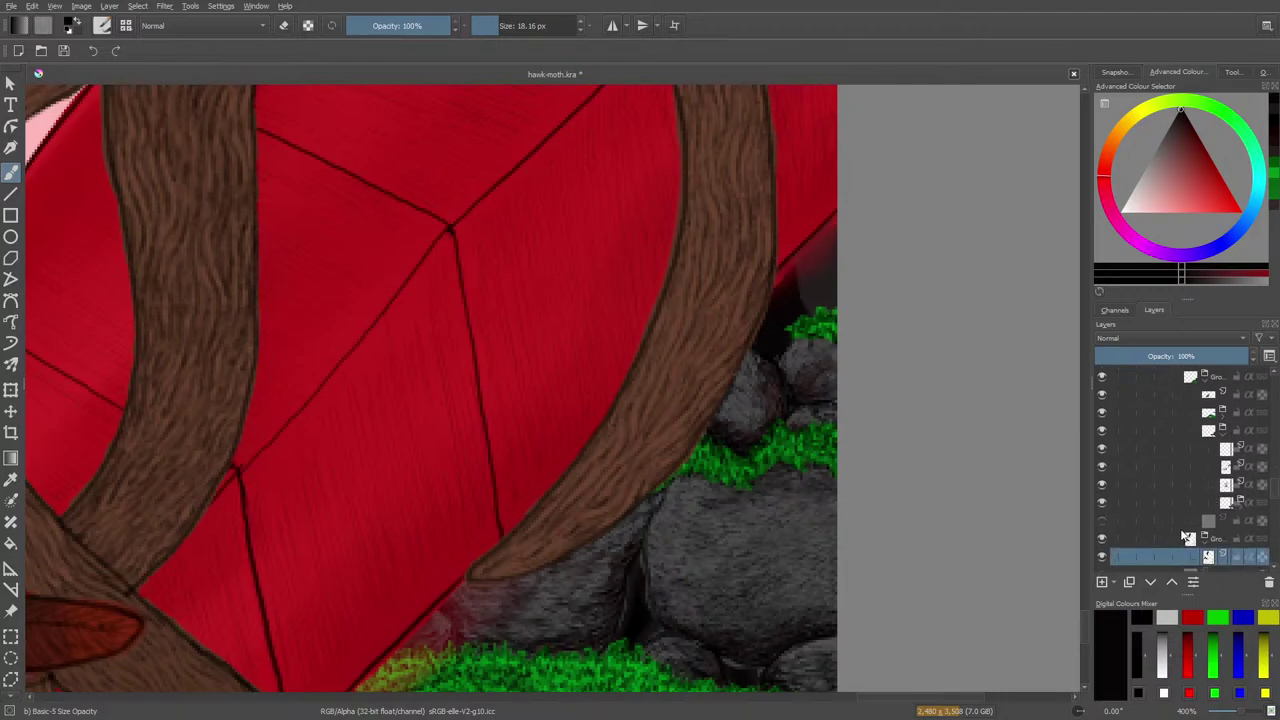
{"action": "scroll", "coordinate": [1264, 492], "scroll_direction": "down", "scroll_amount": 2}
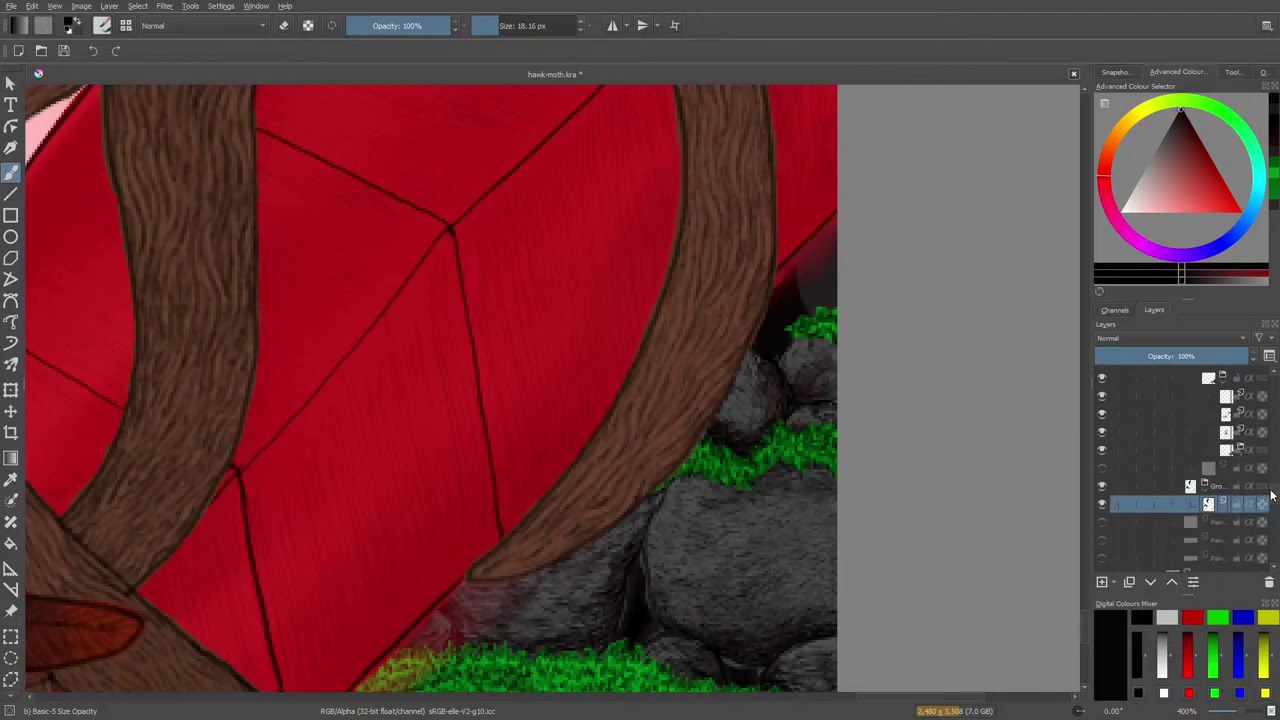
{"action": "scroll", "coordinate": [1272, 482], "scroll_direction": "up", "scroll_amount": 2}
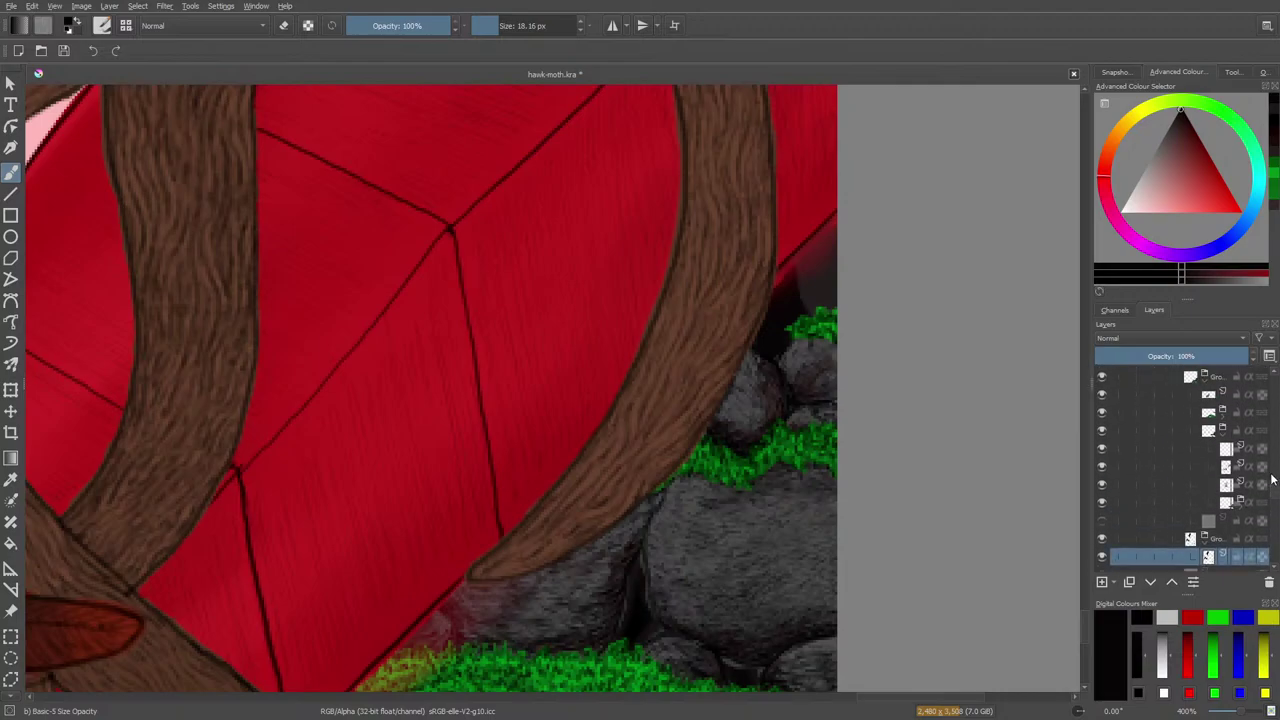
{"action": "left_click", "coordinate": [1105, 430]}
{"action": "left_click", "coordinate": [1108, 432]}
{"action": "left_click", "coordinate": [1107, 449]}
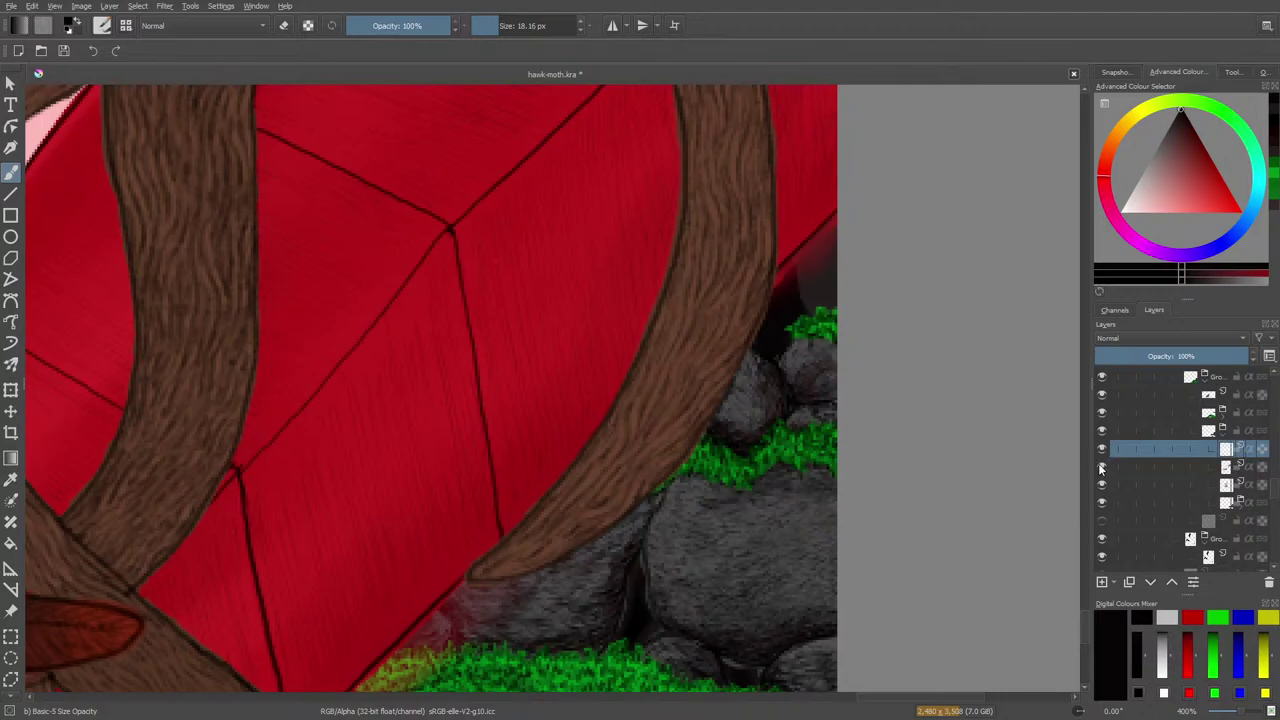
{"action": "left_click", "coordinate": [1101, 467]}
{"action": "left_click", "coordinate": [1101, 467]}
{"action": "left_click", "coordinate": [1102, 485]}
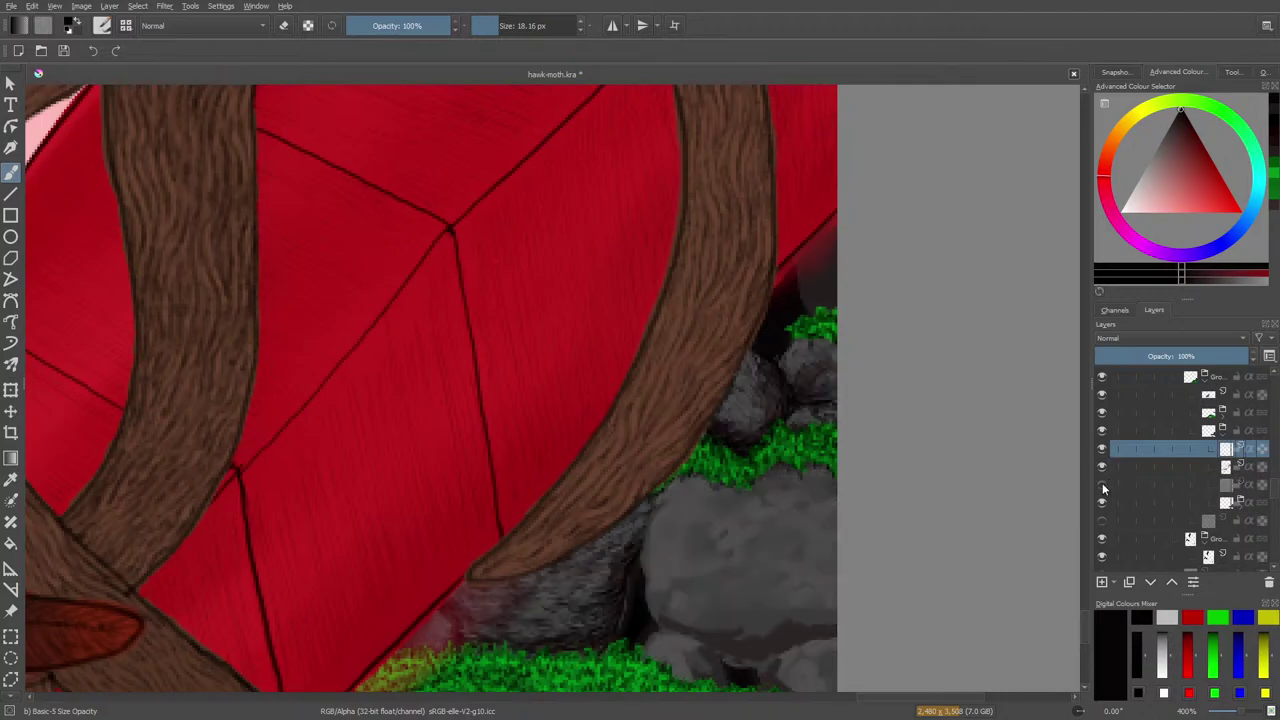
{"action": "left_click", "coordinate": [1102, 485]}
{"action": "left_click", "coordinate": [1102, 467]}
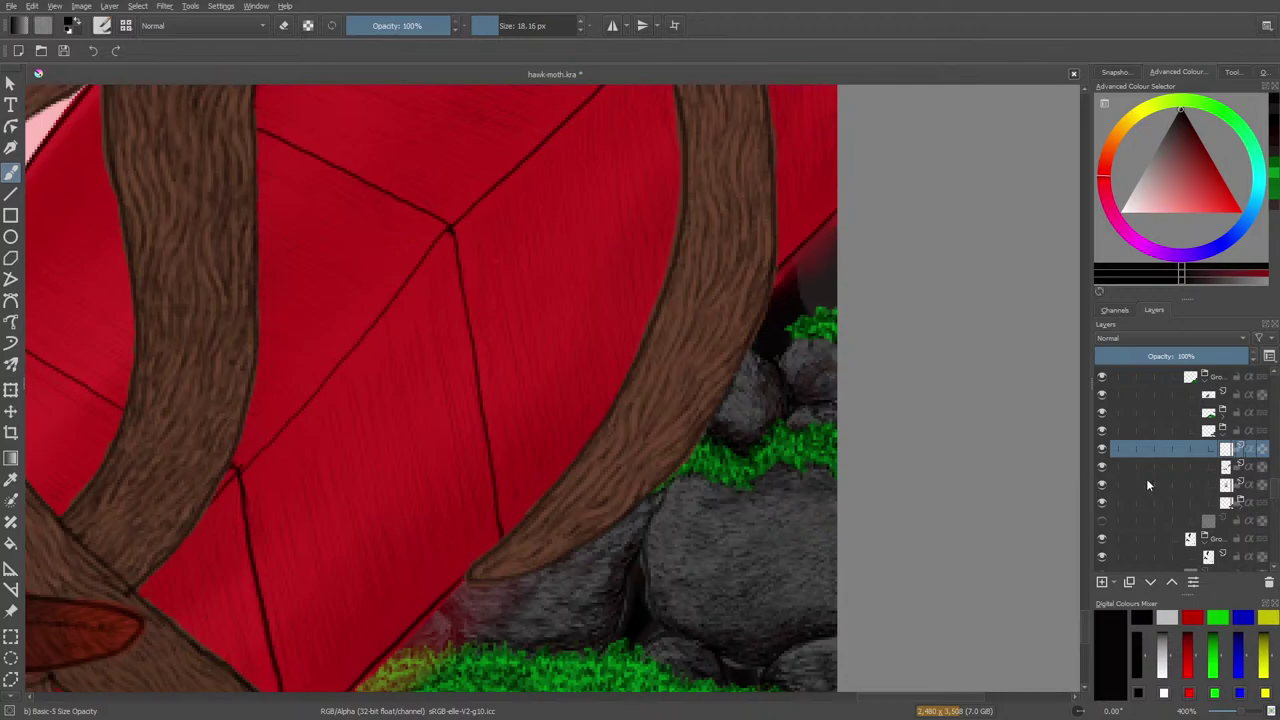
{"action": "left_click", "coordinate": [1222, 469]}
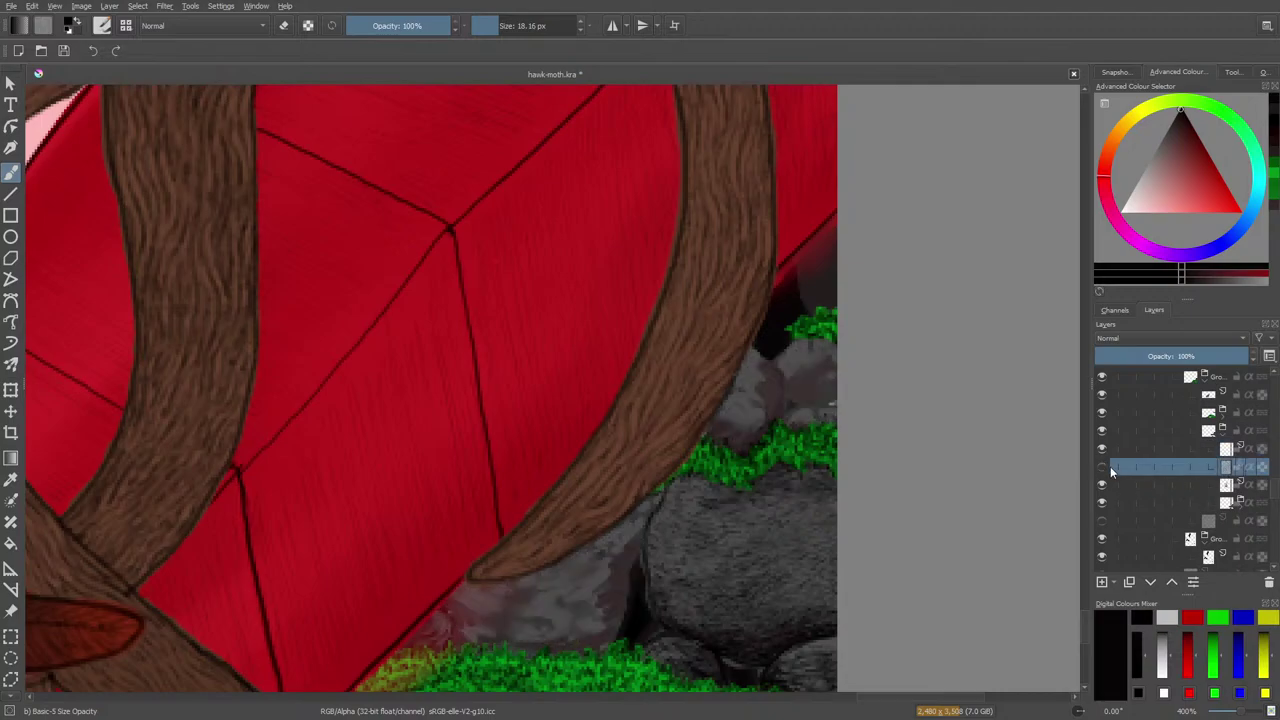
{"action": "left_click", "coordinate": [1103, 468]}
Switch to the Ink-3 Gpen brush at 3.21 px
{"action": "right_click", "coordinate": [592, 330]}
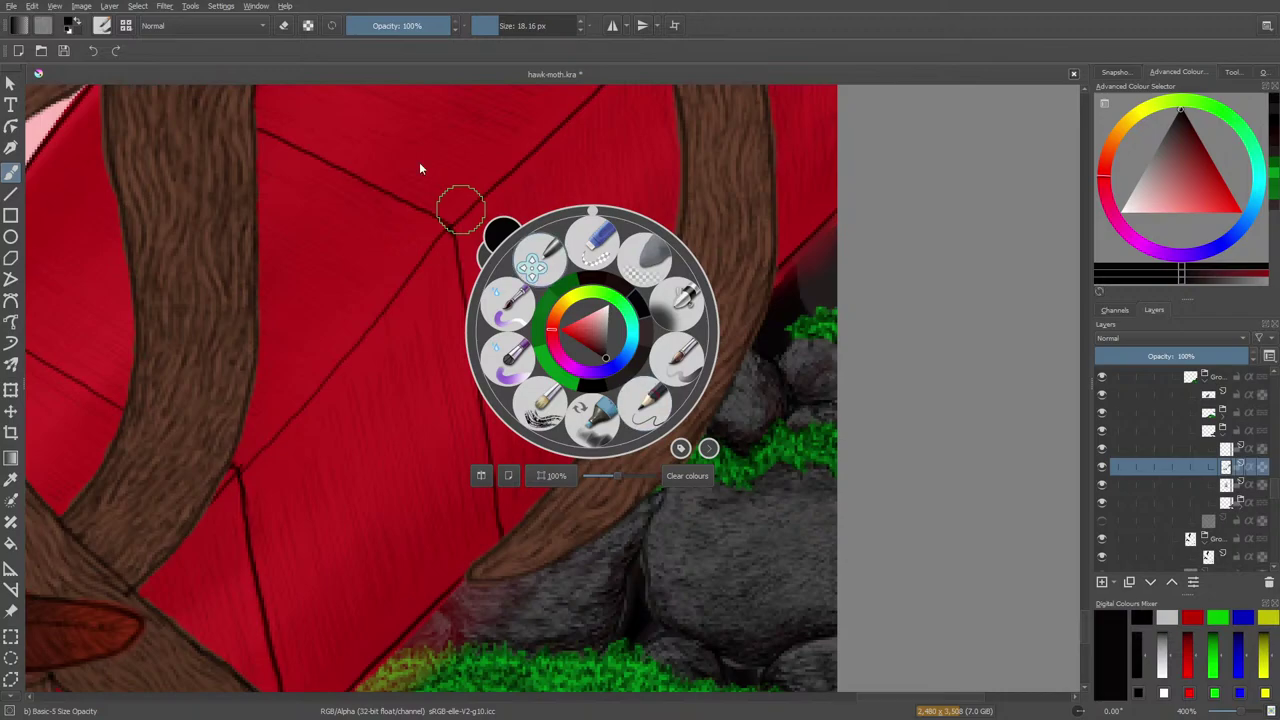
{"action": "left_click", "coordinate": [103, 26]}
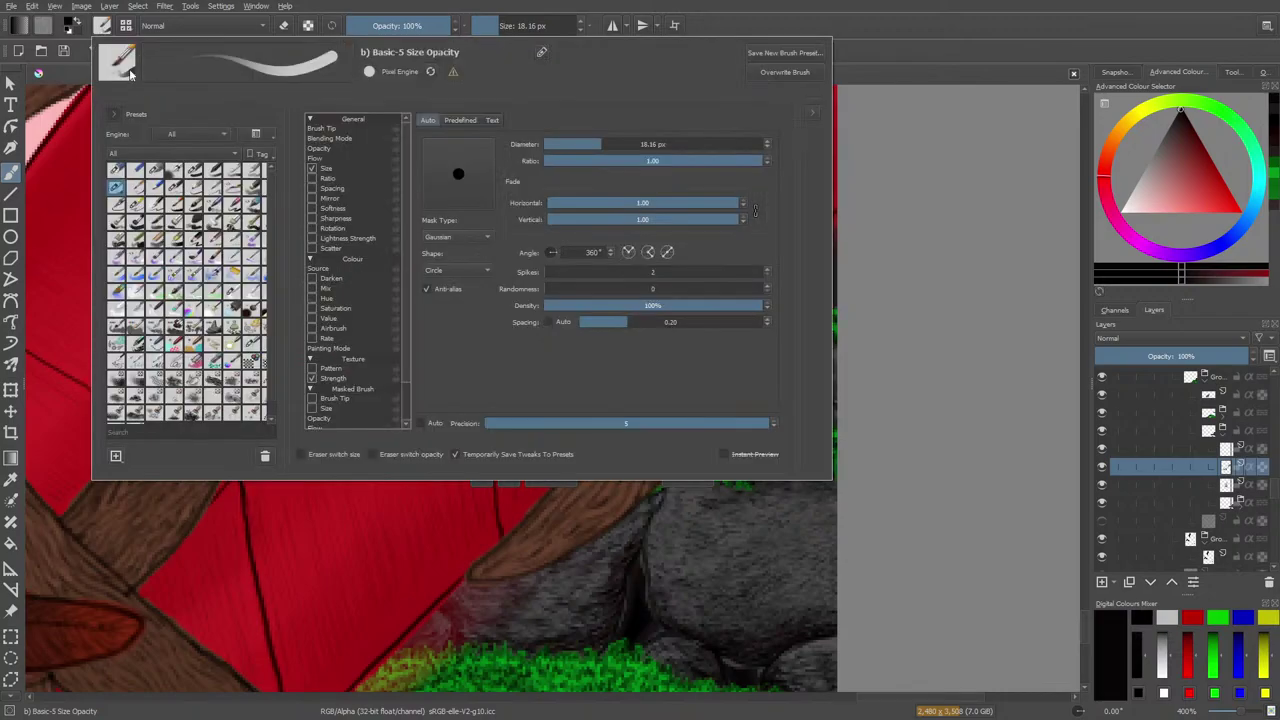
{"action": "left_click", "coordinate": [117, 192]}
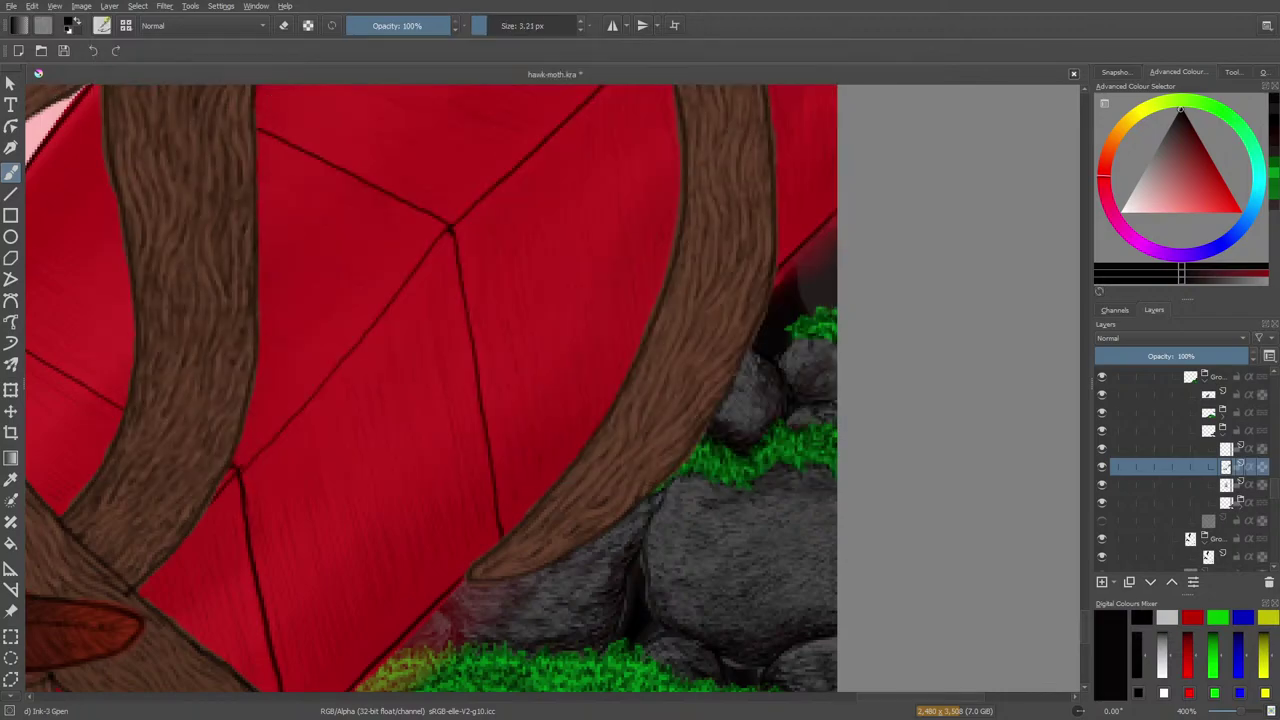
{"action": "right_click", "coordinate": [872, 255]}
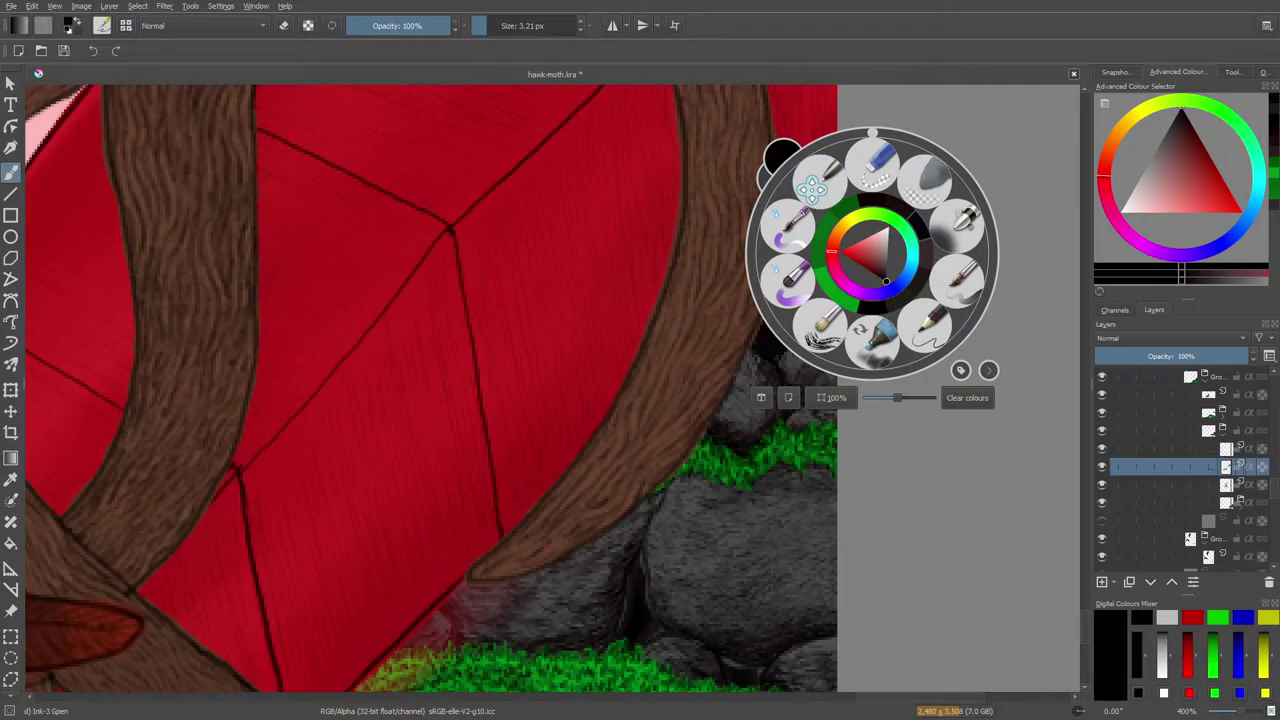
{"action": "left_click", "coordinate": [811, 187]}
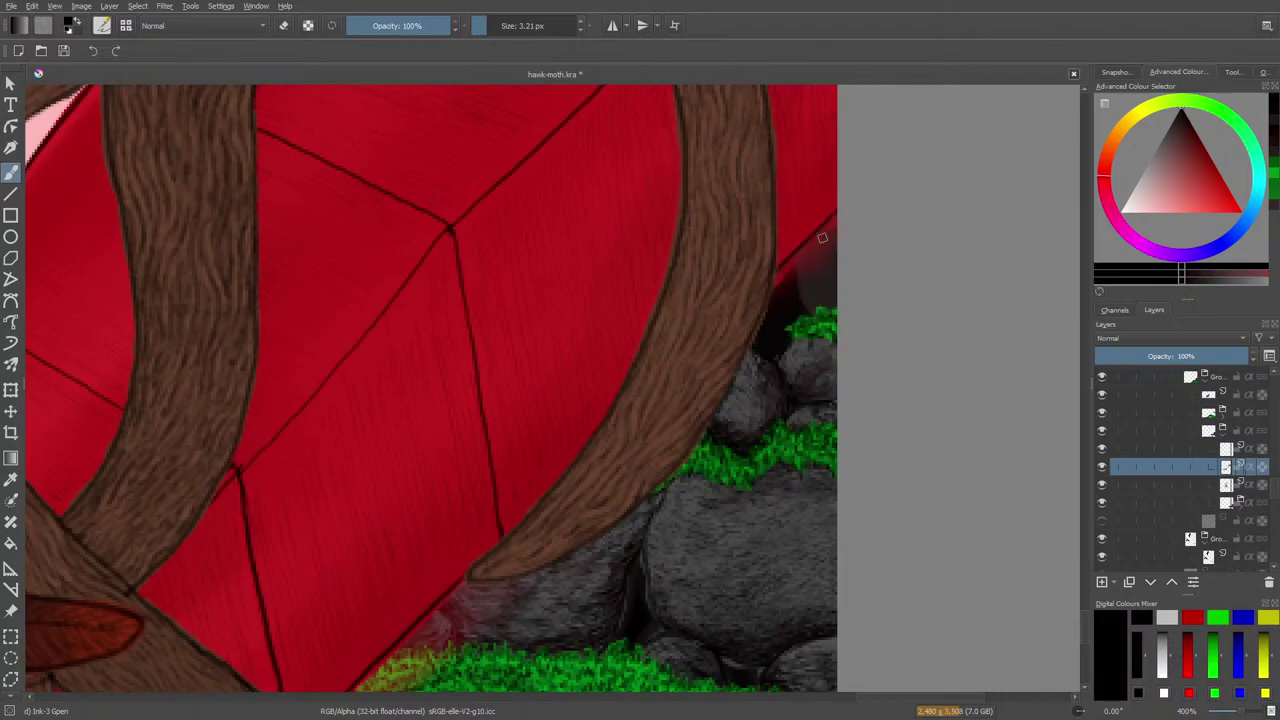
Check the dark gap group by toggling its visibility, and lower its opacity to 94%
{"action": "left_click", "coordinate": [1102, 538]}
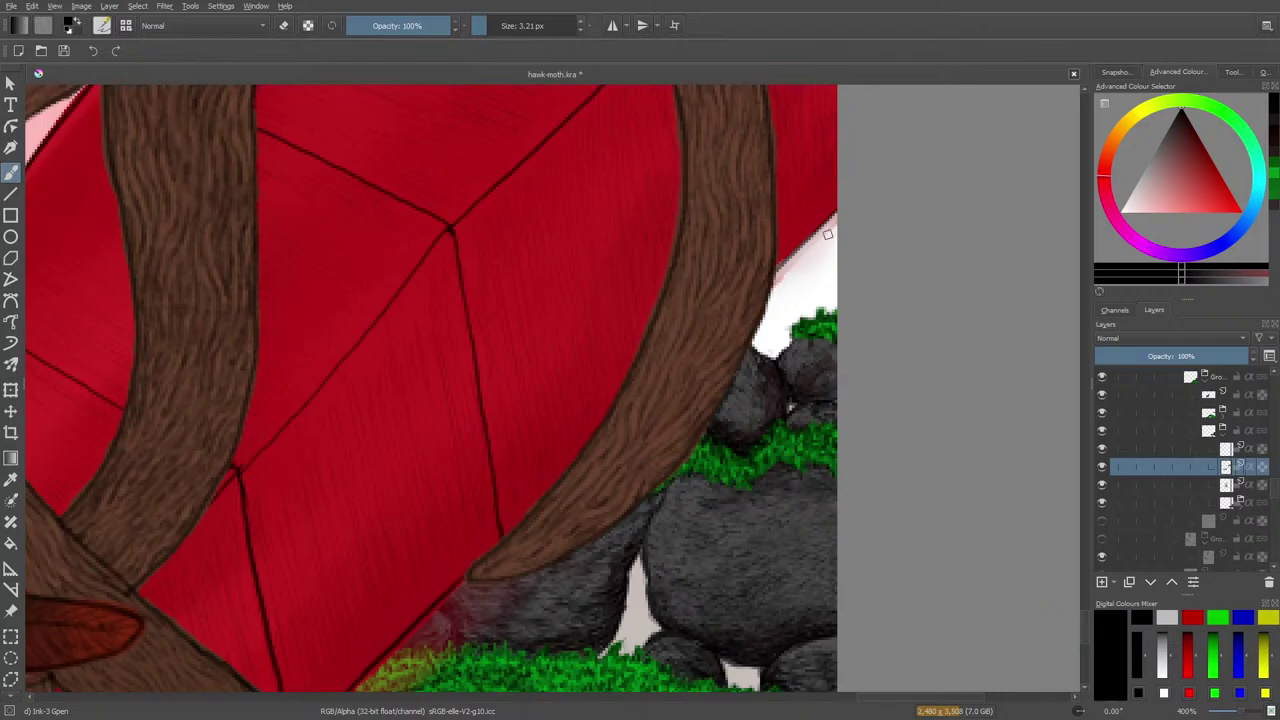
{"action": "left_click", "coordinate": [1100, 521]}
{"action": "left_click", "coordinate": [1101, 538]}
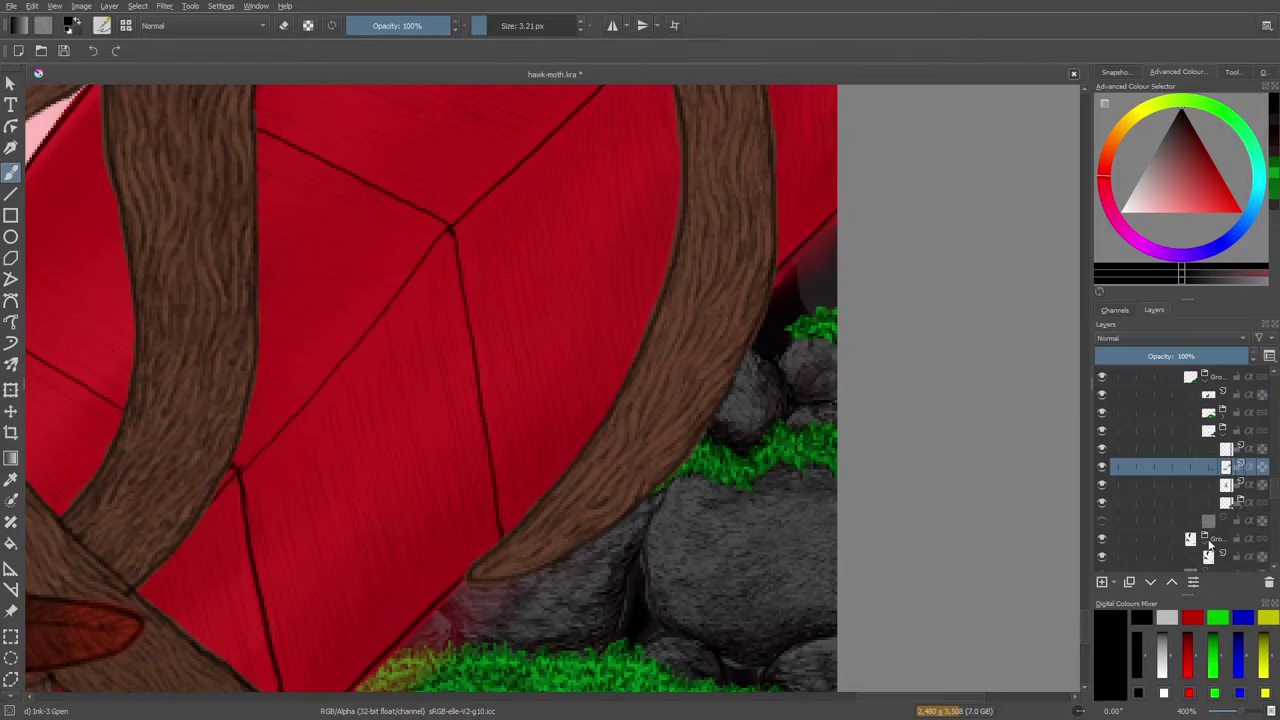
{"action": "left_click", "coordinate": [1192, 541]}
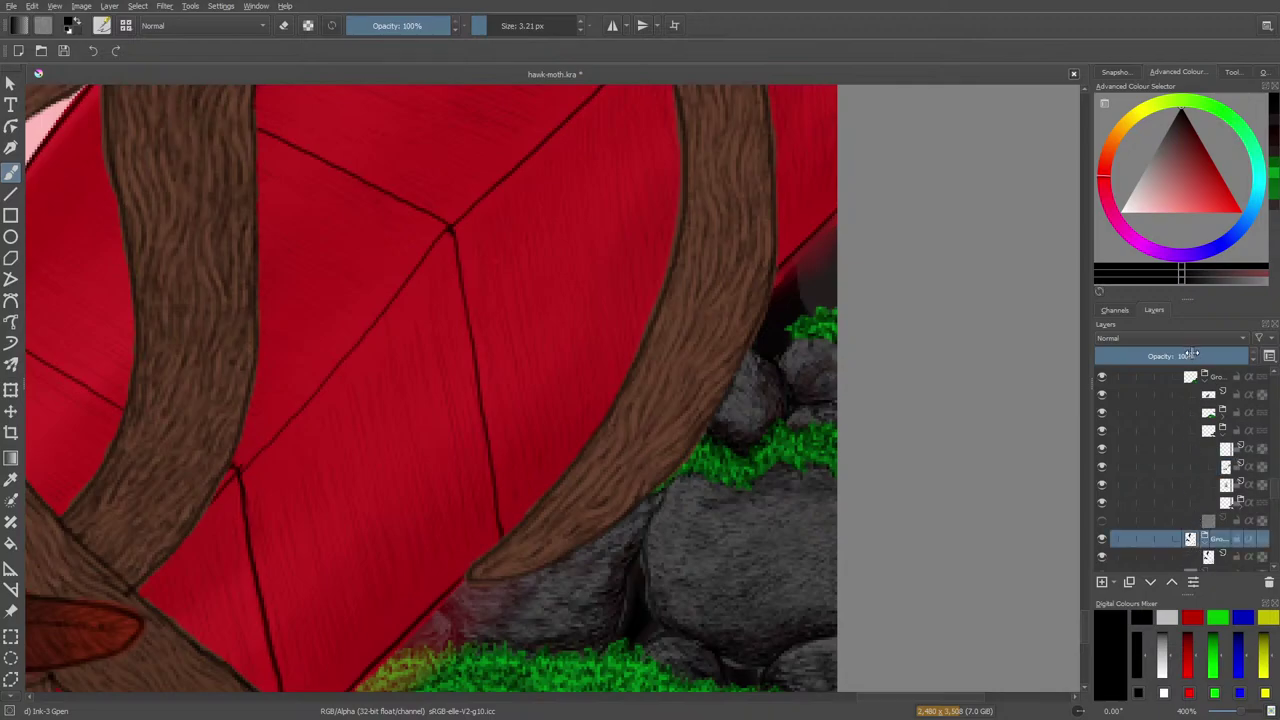
{"action": "left_click", "coordinate": [1190, 357]}
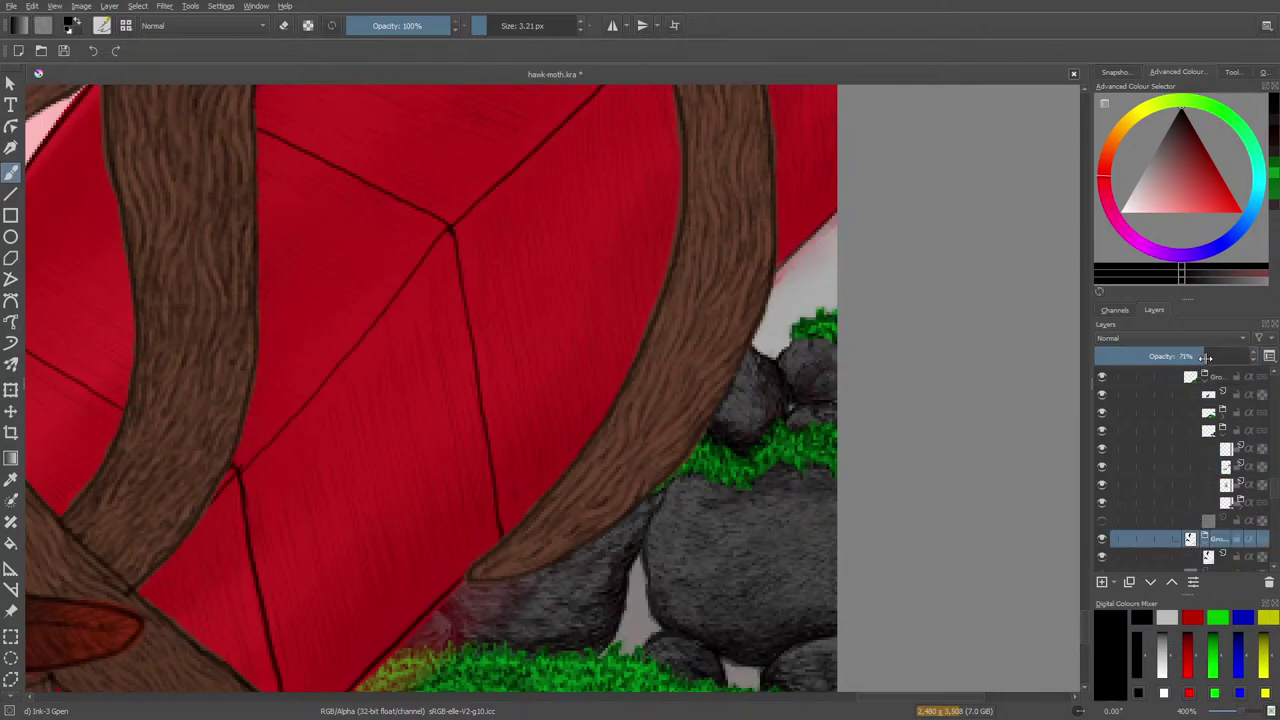
{"action": "left_click", "coordinate": [1216, 355]}
{"action": "left_click_drag", "start_coordinate": [1220, 351], "coordinate": [1248, 356]}
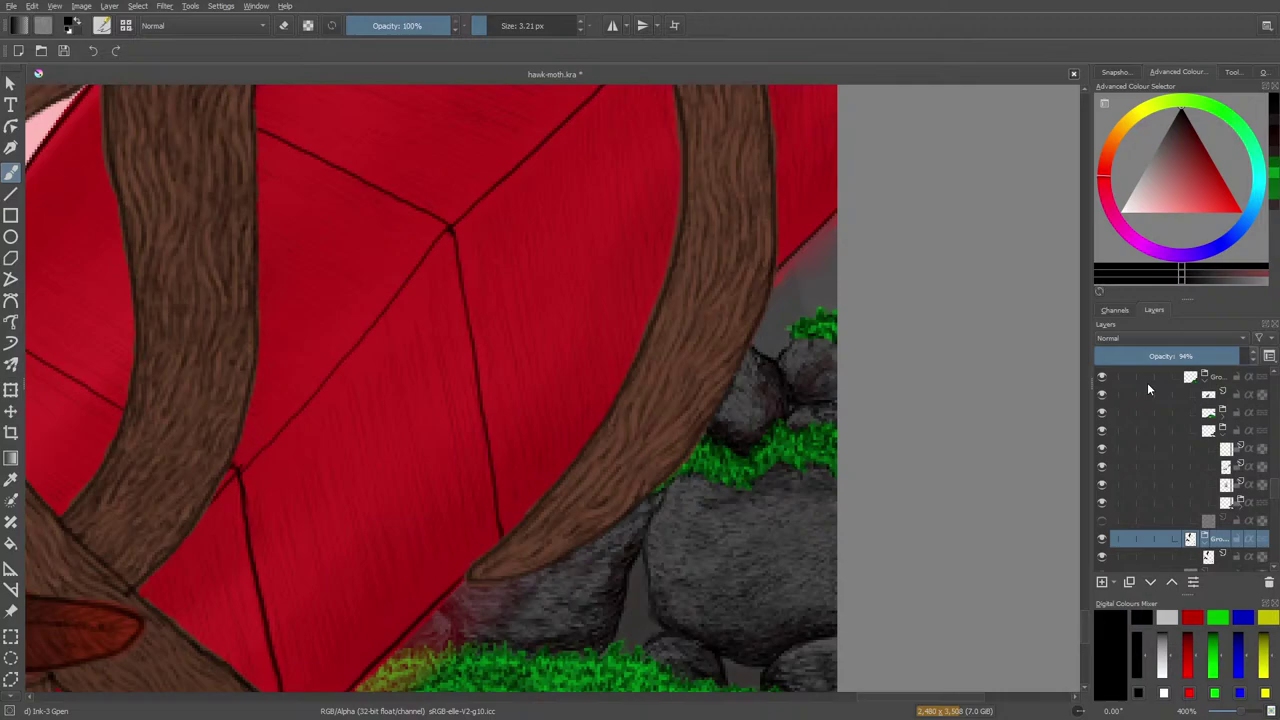
Draw the black outline of another rock below the red leaf edge on the uppermost layer of the rock group
{"action": "left_click", "coordinate": [1208, 454]}
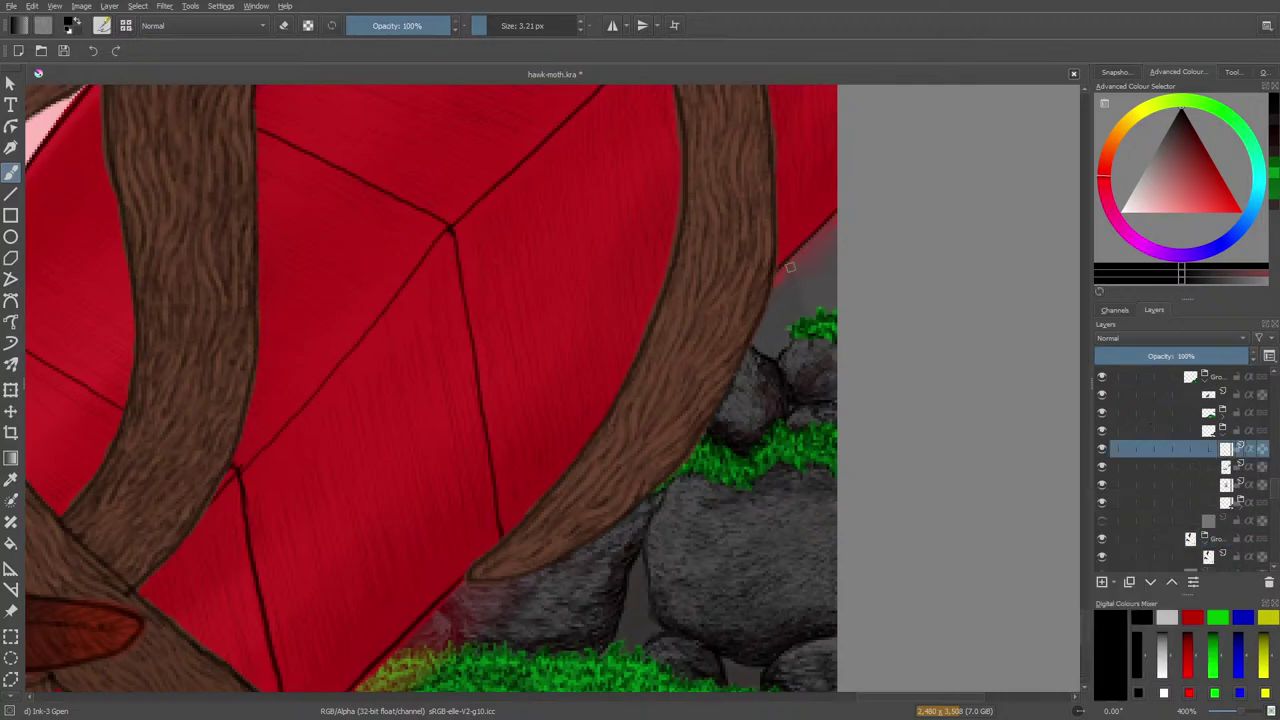
{"action": "mouse_move", "coordinate": [794, 284]}
{"action": "left_mouse_down"}
{"action": "mouse_move", "coordinate": [797, 250]}
{"action": "mouse_move", "coordinate": [810, 320]}
{"action": "left_mouse_up"}
{"action": "mouse_move", "coordinate": [793, 271]}
{"action": "left_mouse_down"}
{"action": "mouse_move", "coordinate": [796, 253]}
{"action": "mouse_move", "coordinate": [812, 312]}
{"action": "left_mouse_up"}
{"action": "key", "text": "e"}
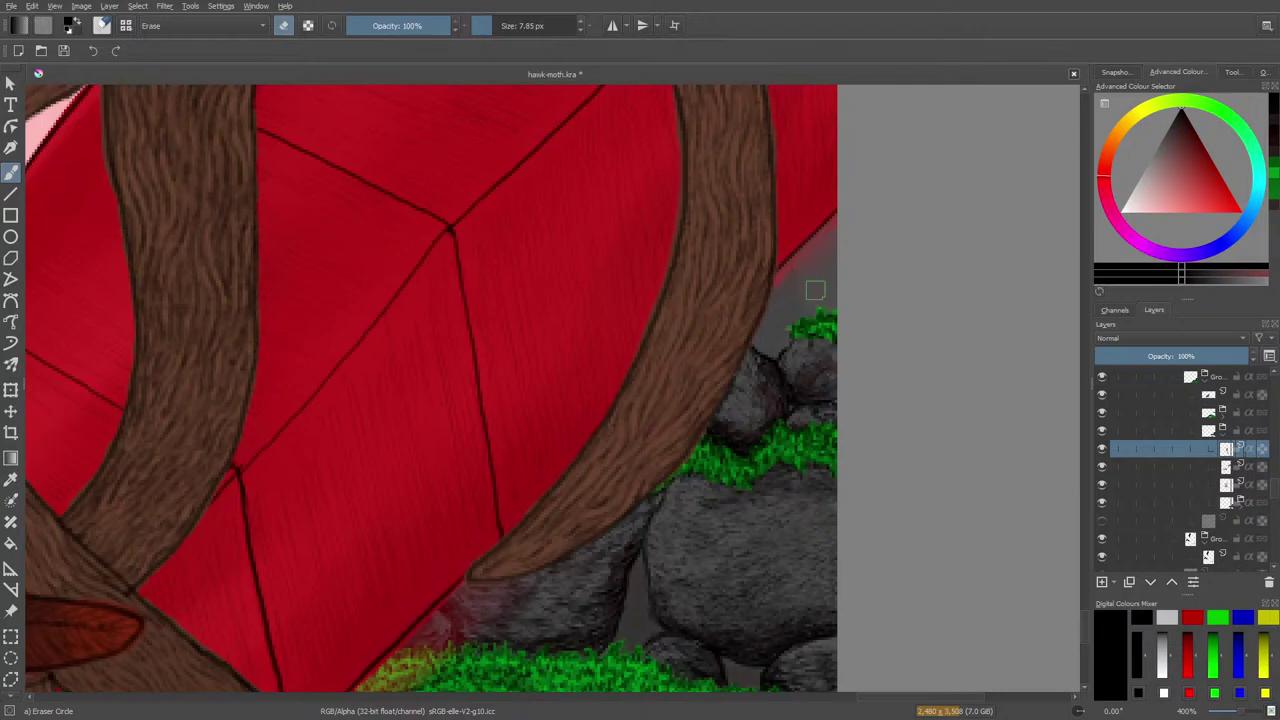
{"action": "key", "text": "e"}
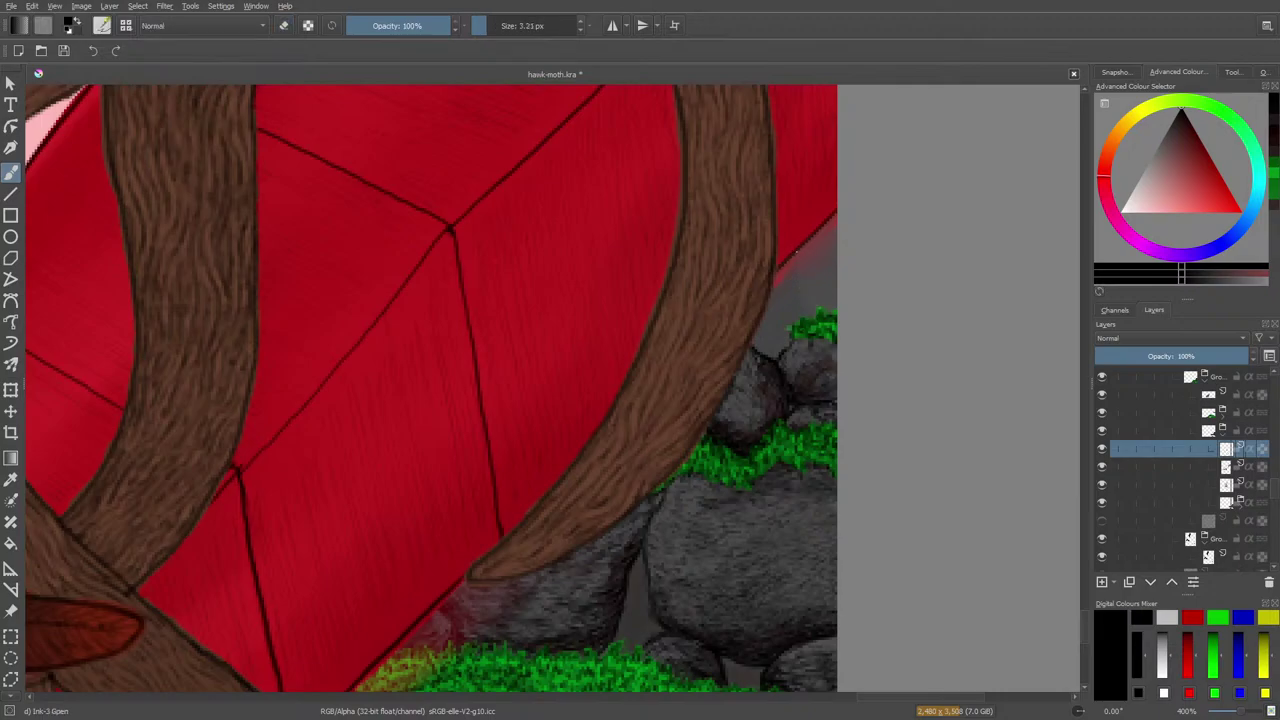
{"action": "left_click_drag", "start_coordinate": [794, 264], "coordinate": [813, 317]}
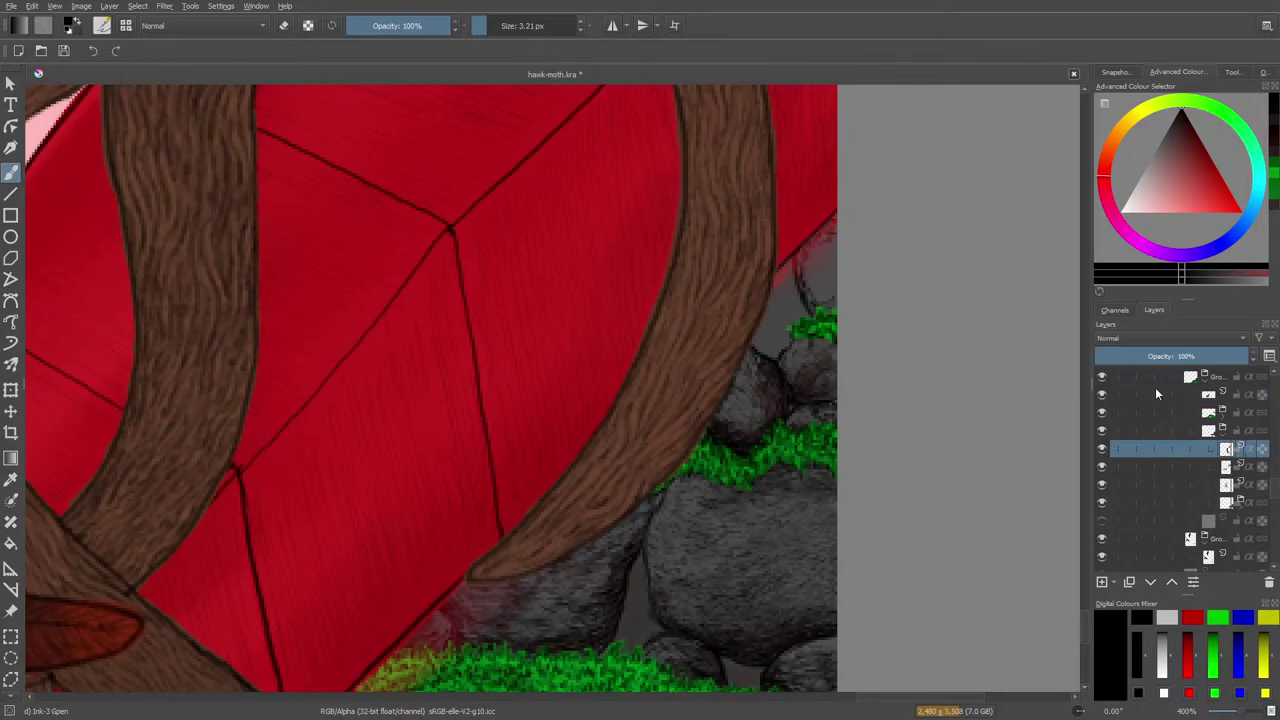
{"action": "scroll", "coordinate": [1262, 485], "scroll_direction": "up", "scroll_amount": 2}
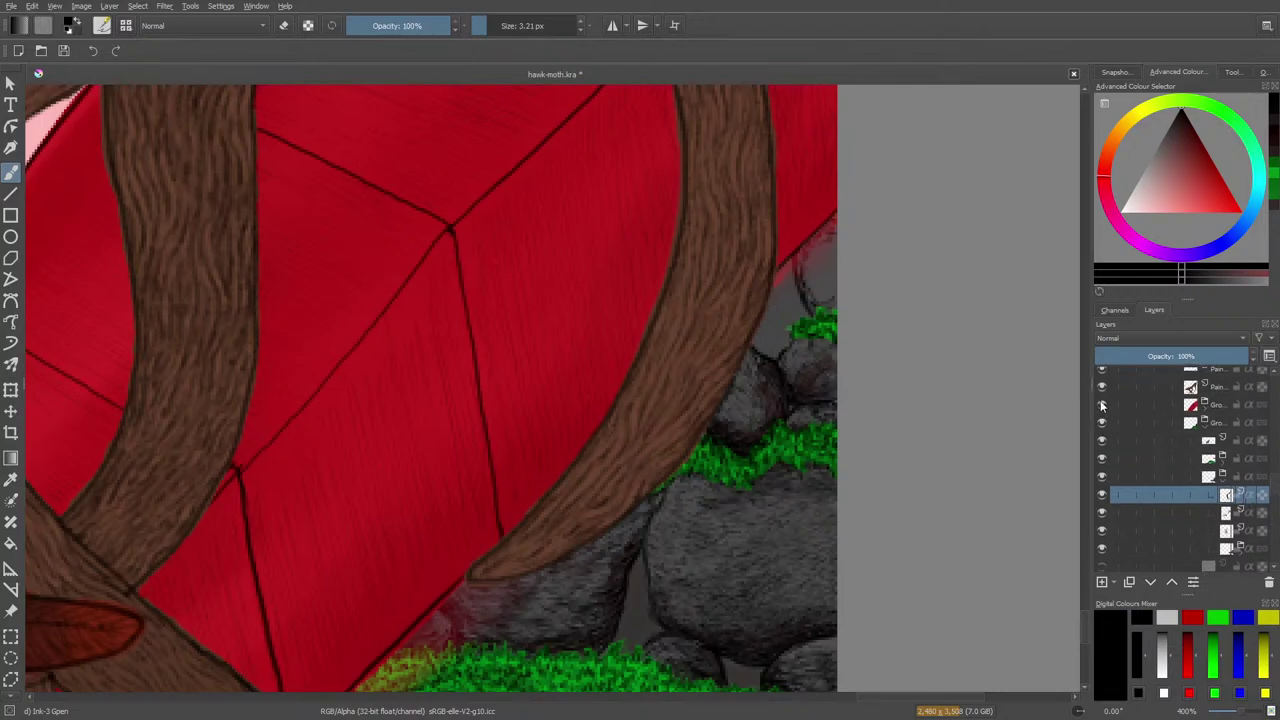
Hide the red leaf group and draw the missing rock's outline and texture strokes beside the branch, erasing stray lines
{"action": "left_click", "coordinate": [1101, 404]}
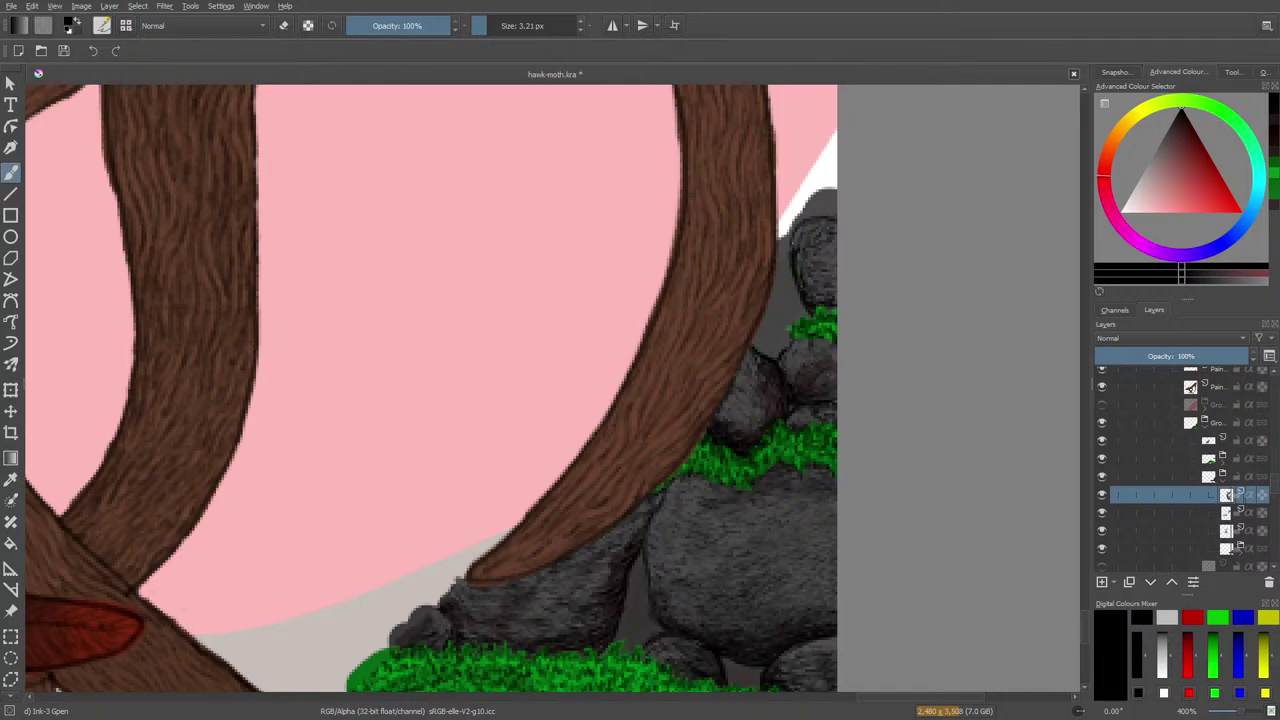
{"action": "key", "text": "e"}
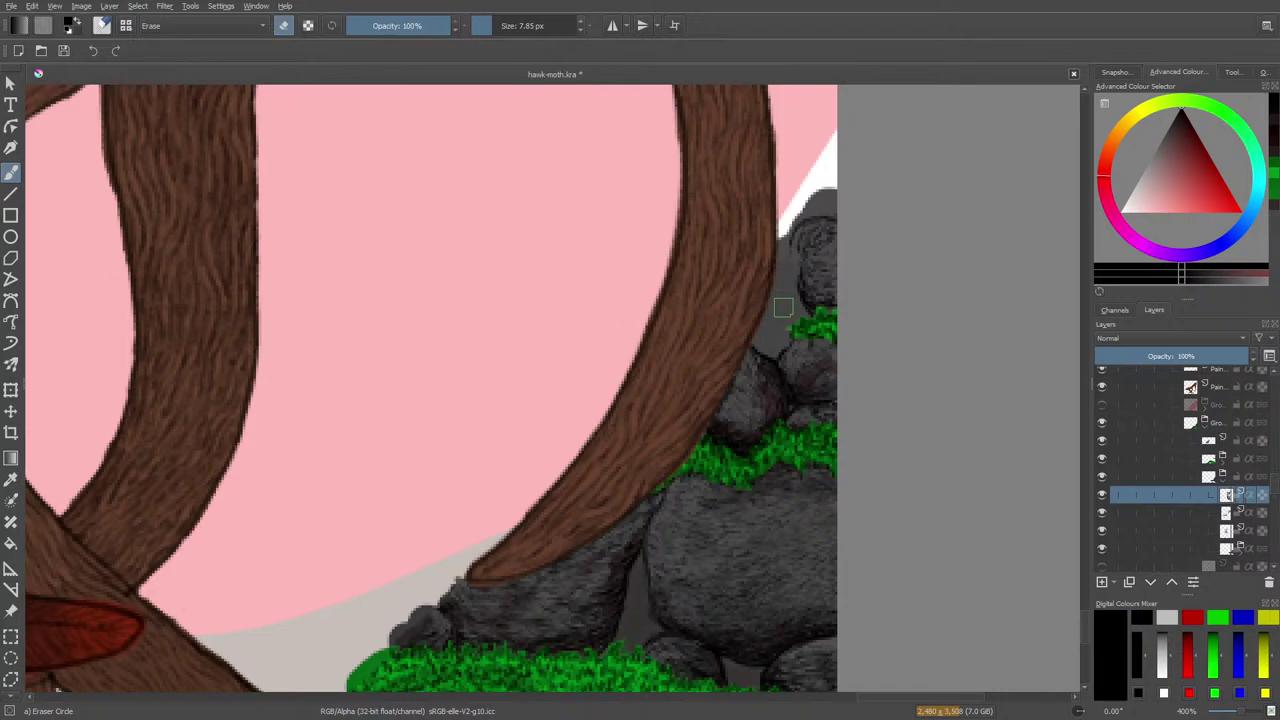
{"action": "key", "text": "e"}
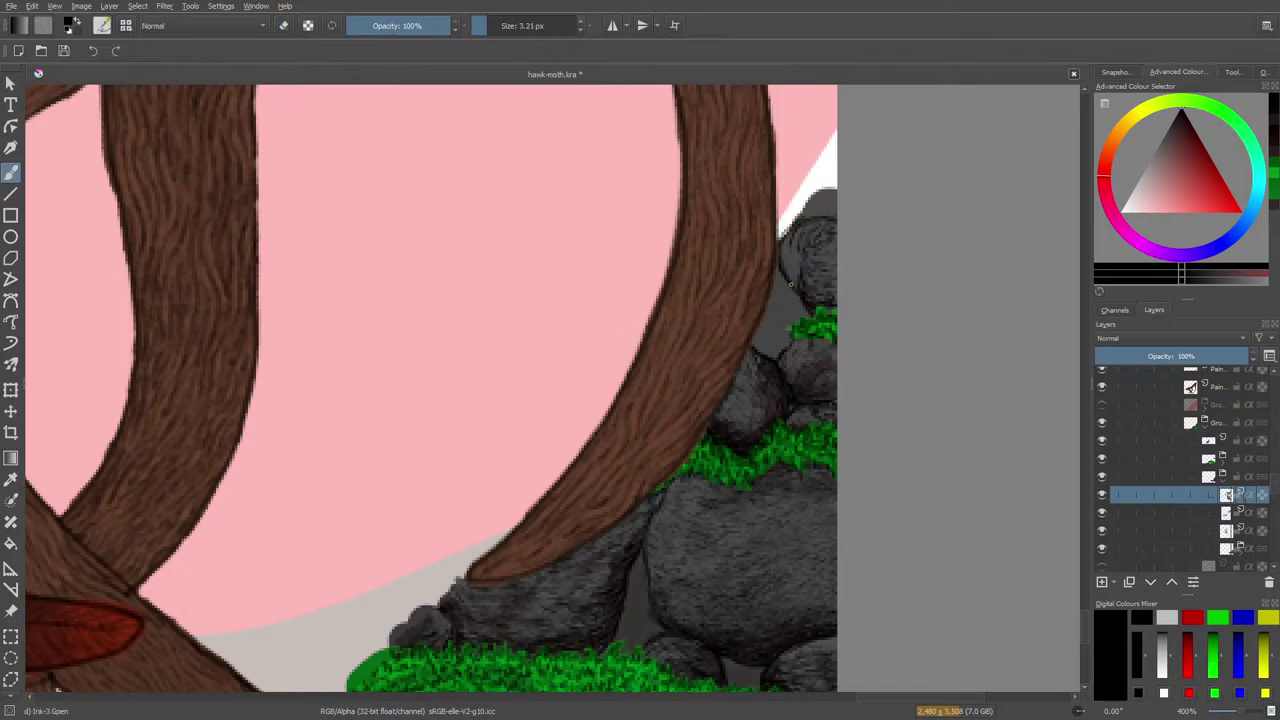
{"action": "key", "text": "e"}
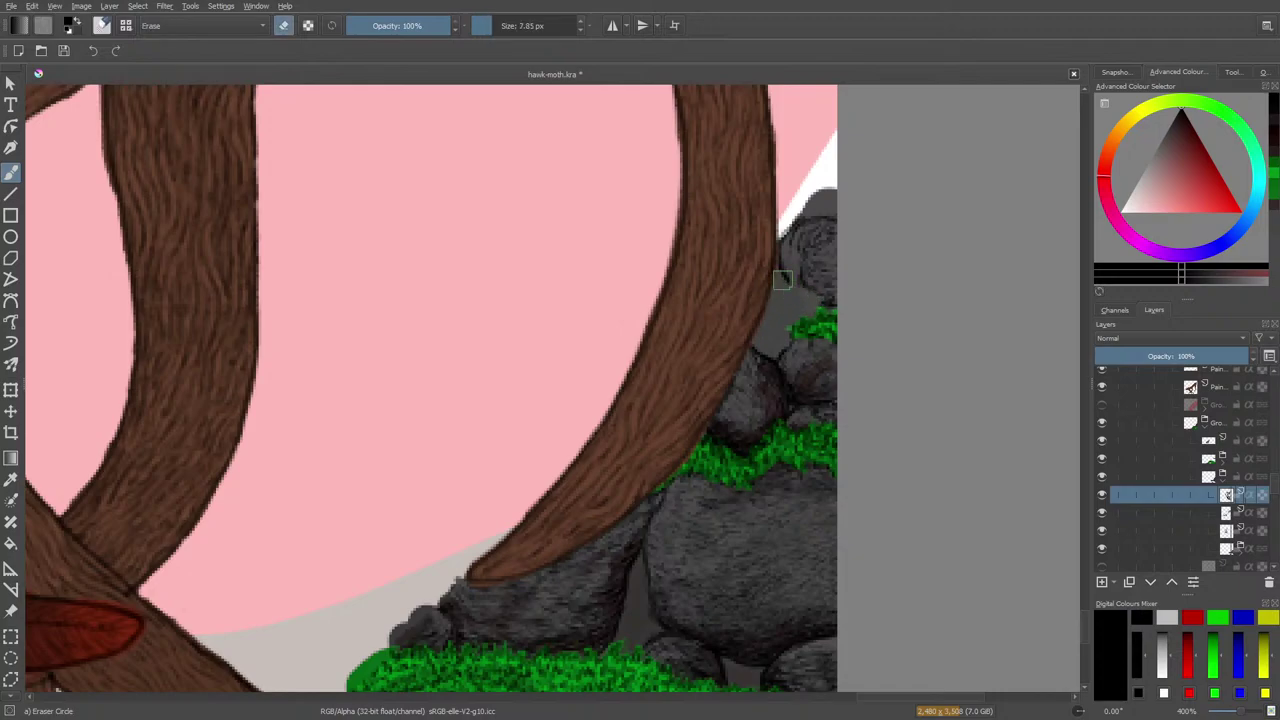
{"action": "key", "text": "e"}
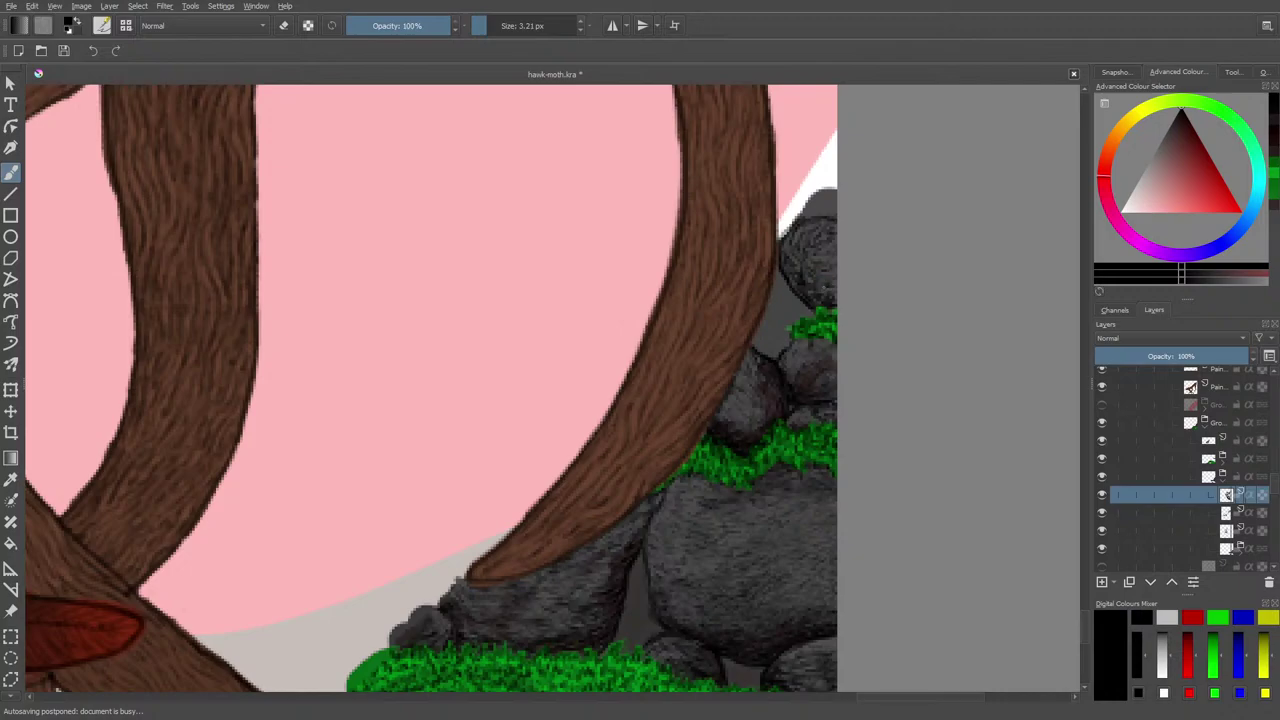
{"action": "key", "text": "e"}
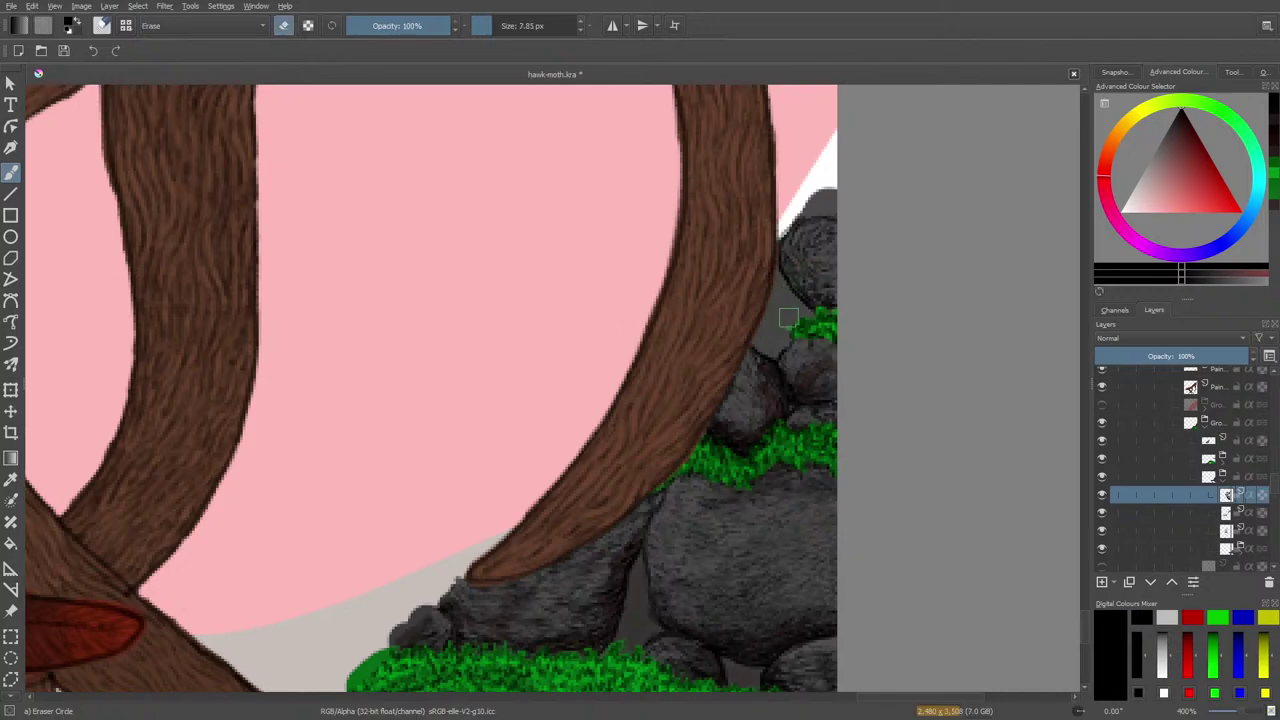
{"action": "key", "text": "e"}
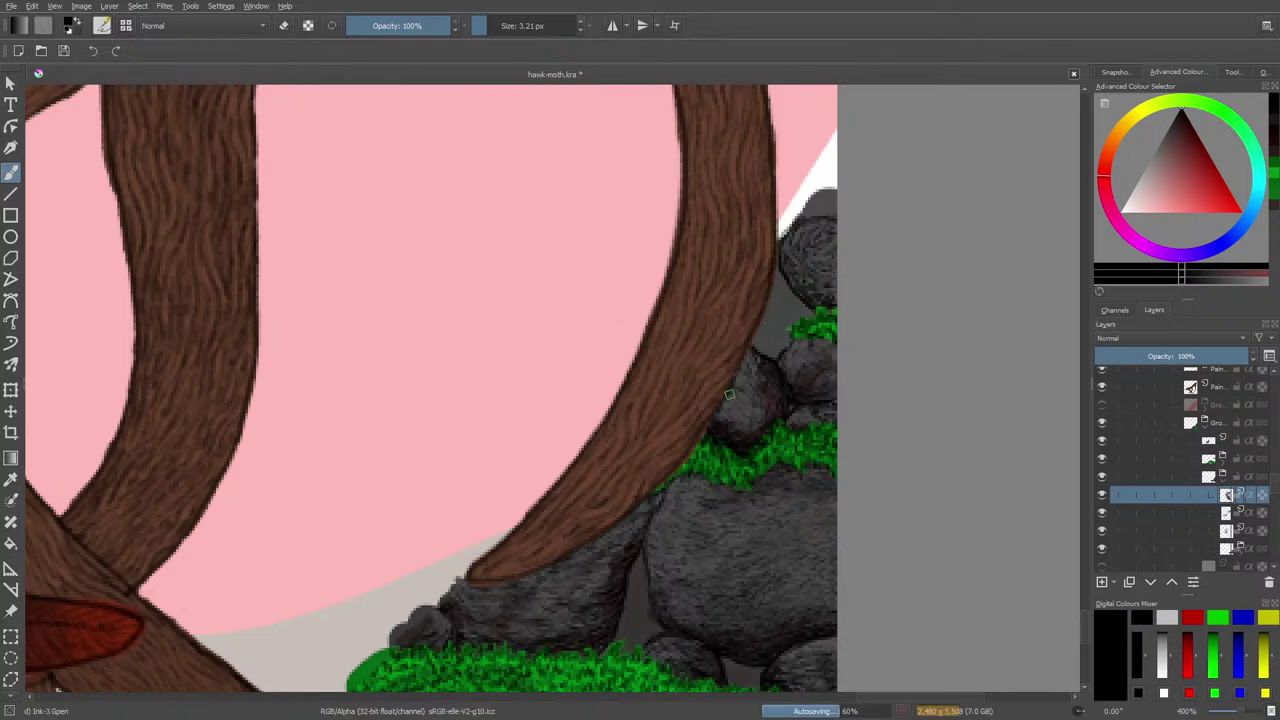
Erase the rock's inner strokes, redraw its texture and upper edge with the Ink-3 Gpen brush, and show the red leaf group again
{"action": "key", "text": "e"}
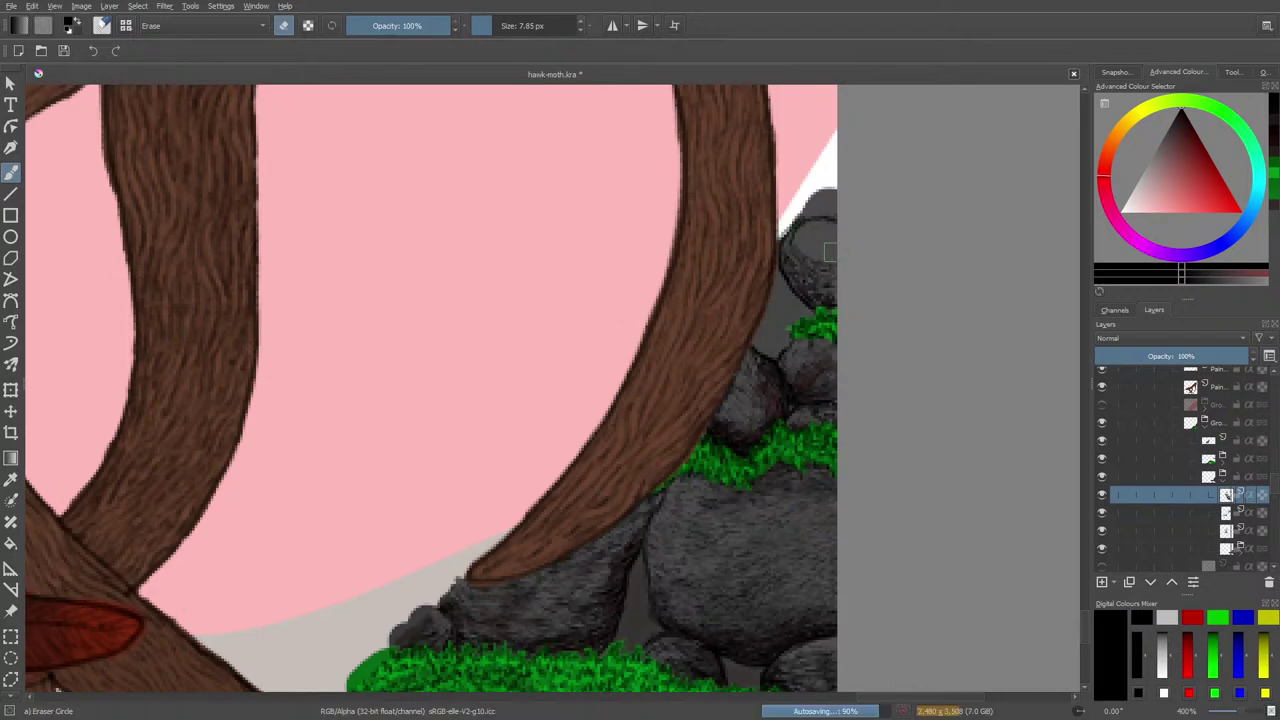
{"action": "key", "text": "e"}
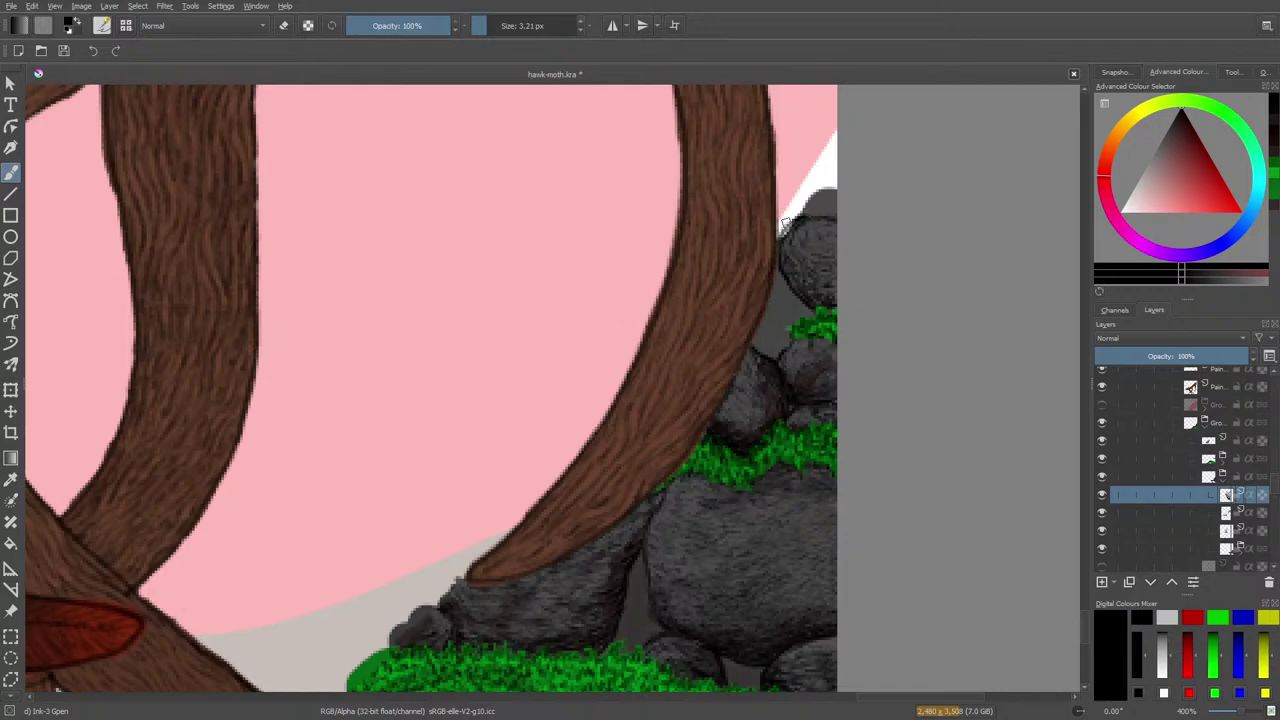
{"action": "key", "text": "e"}
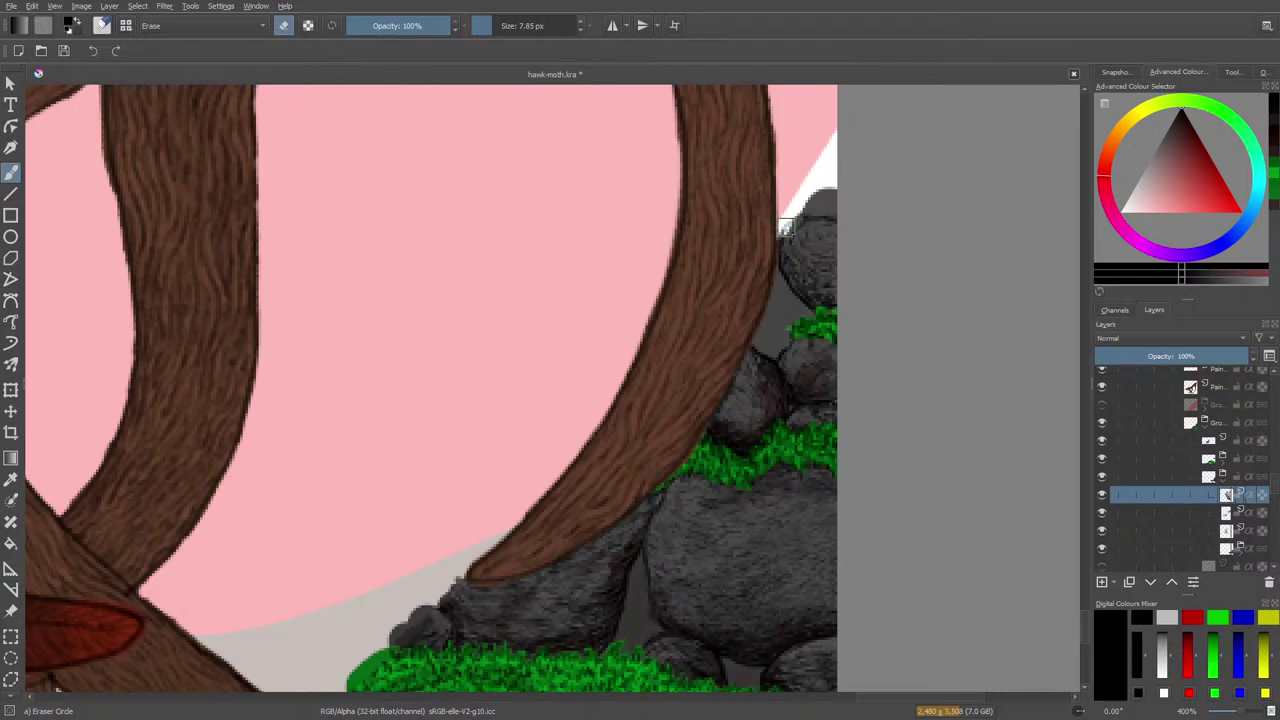
{"action": "key", "text": "e"}
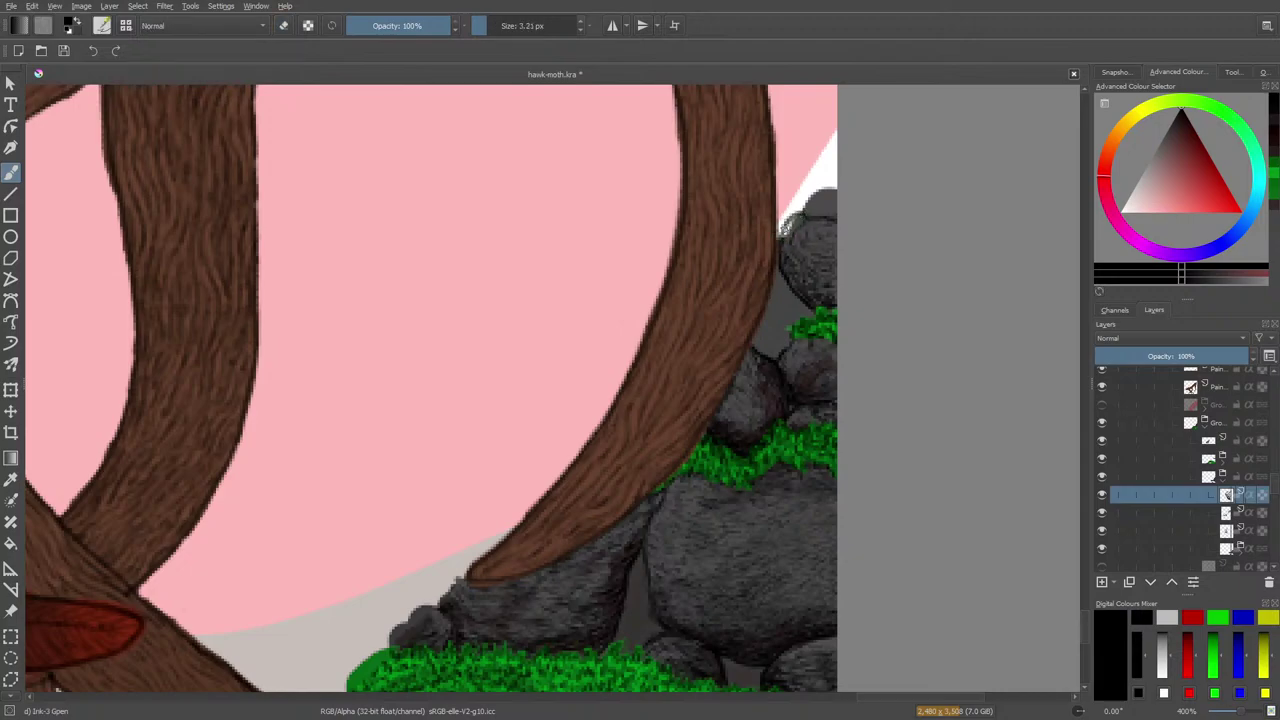
{"action": "left_click_drag", "start_coordinate": [792, 226], "coordinate": [775, 212]}
{"action": "key", "text": "e"}
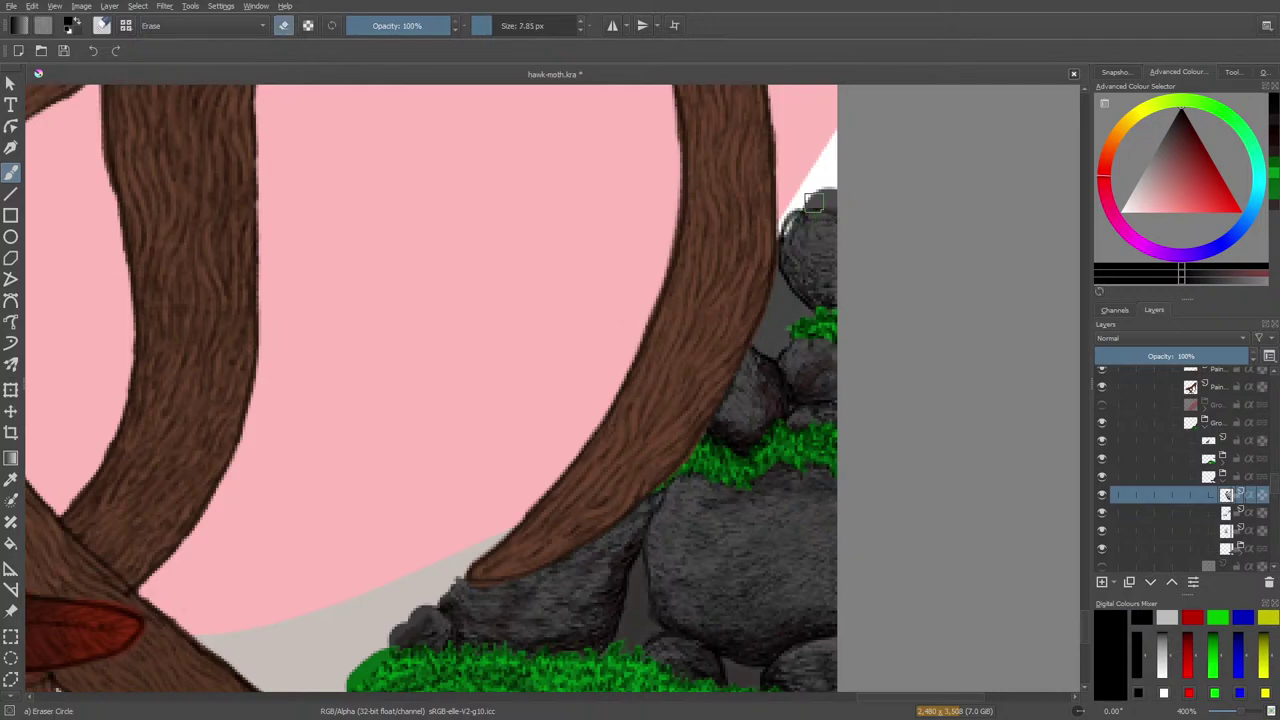
{"action": "key", "text": "e"}
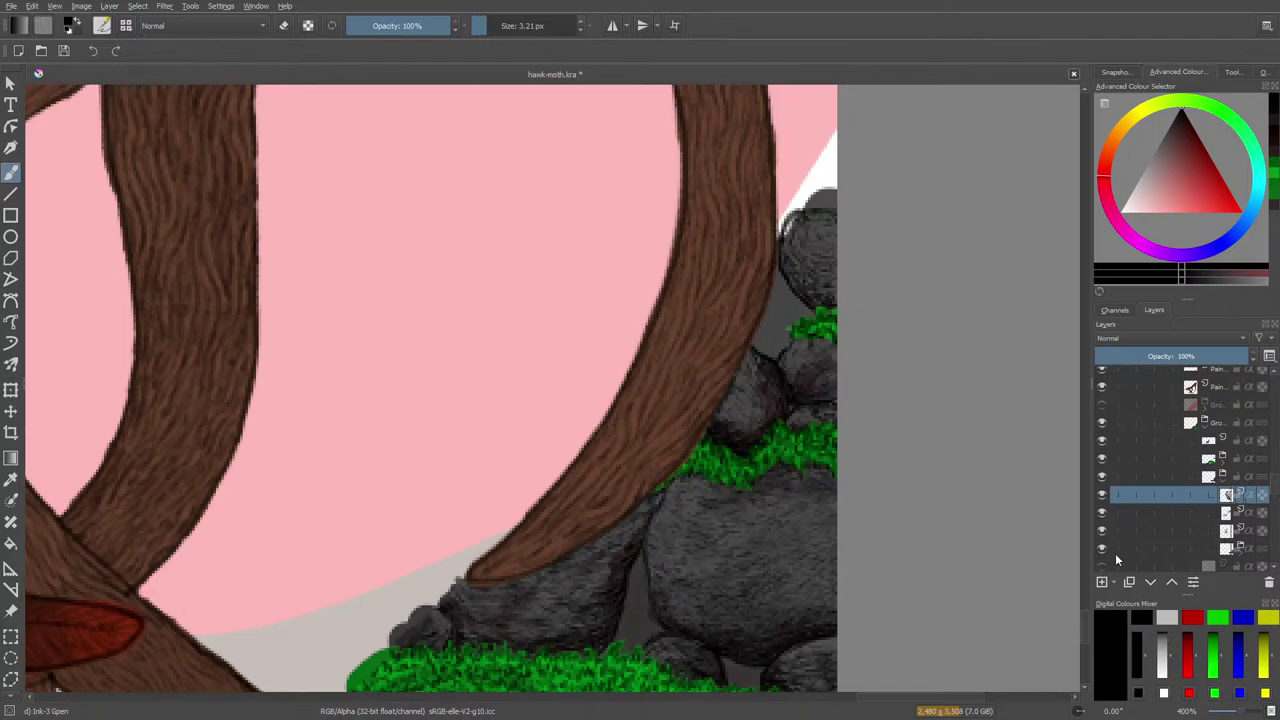
{"action": "left_click", "coordinate": [1101, 404]}
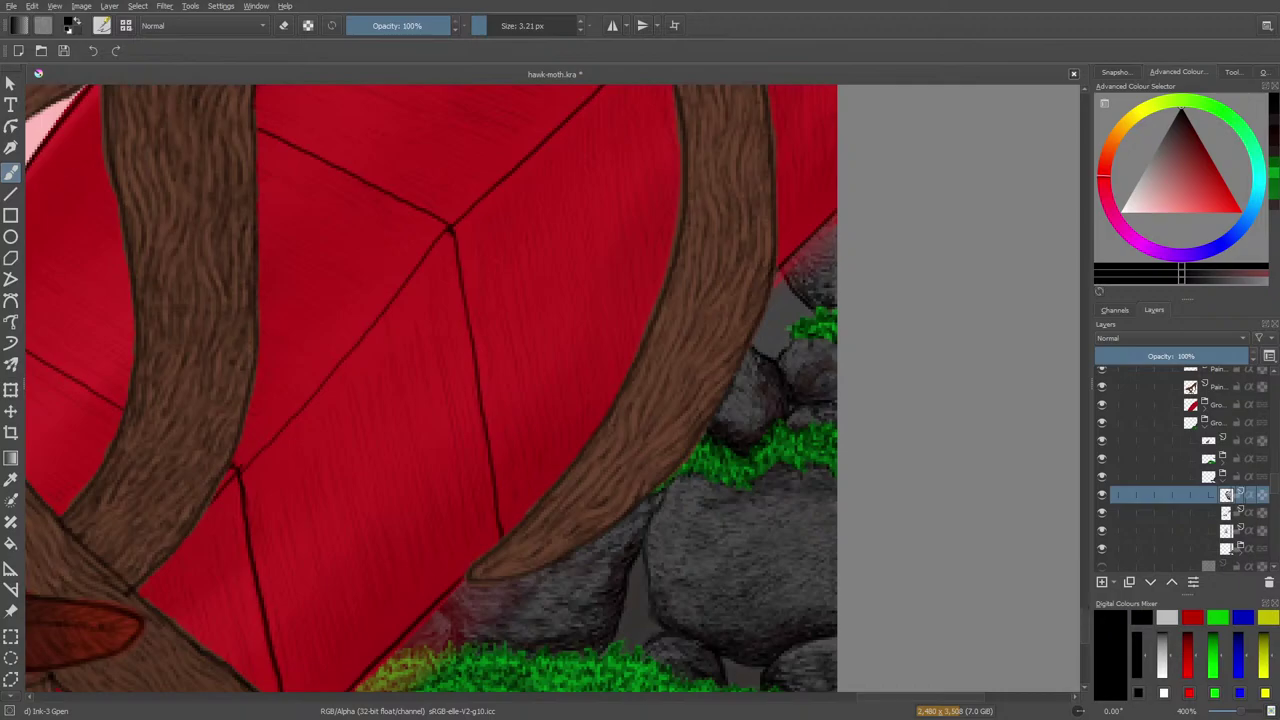
Expand the nested rock colour group, select Paint Layer 309 and hide the two layers above it
{"action": "mouse_move", "coordinate": [1112, 472]}
{"action": "left_click", "coordinate": [1226, 550]}
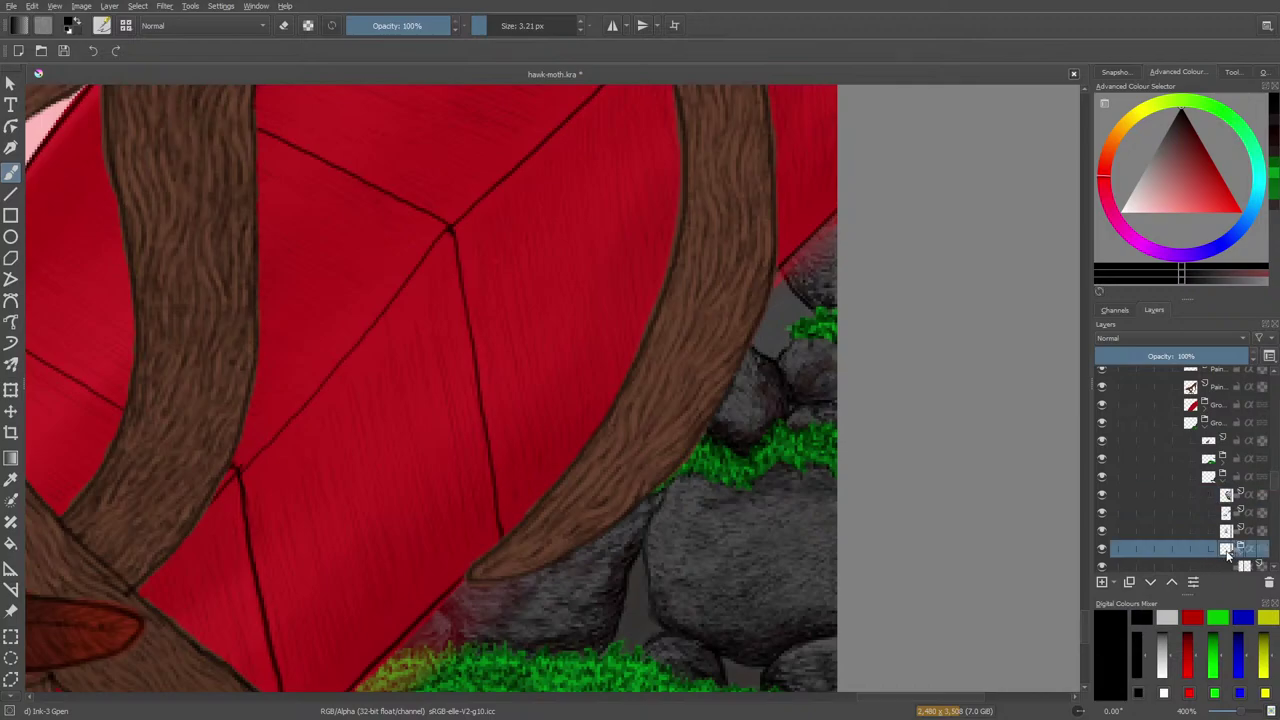
{"action": "scroll", "coordinate": [1276, 490], "scroll_direction": "down", "scroll_amount": 3}
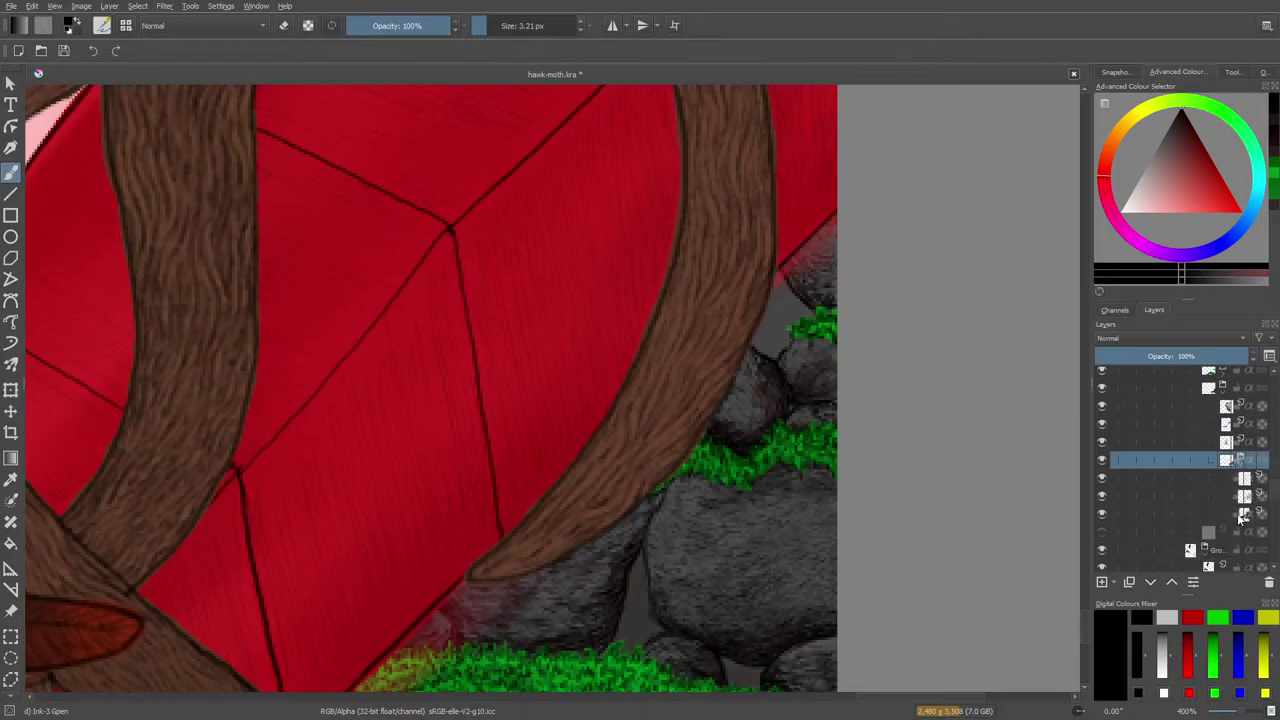
{"action": "left_click", "coordinate": [1200, 514]}
{"action": "mouse_move", "coordinate": [1173, 580]}
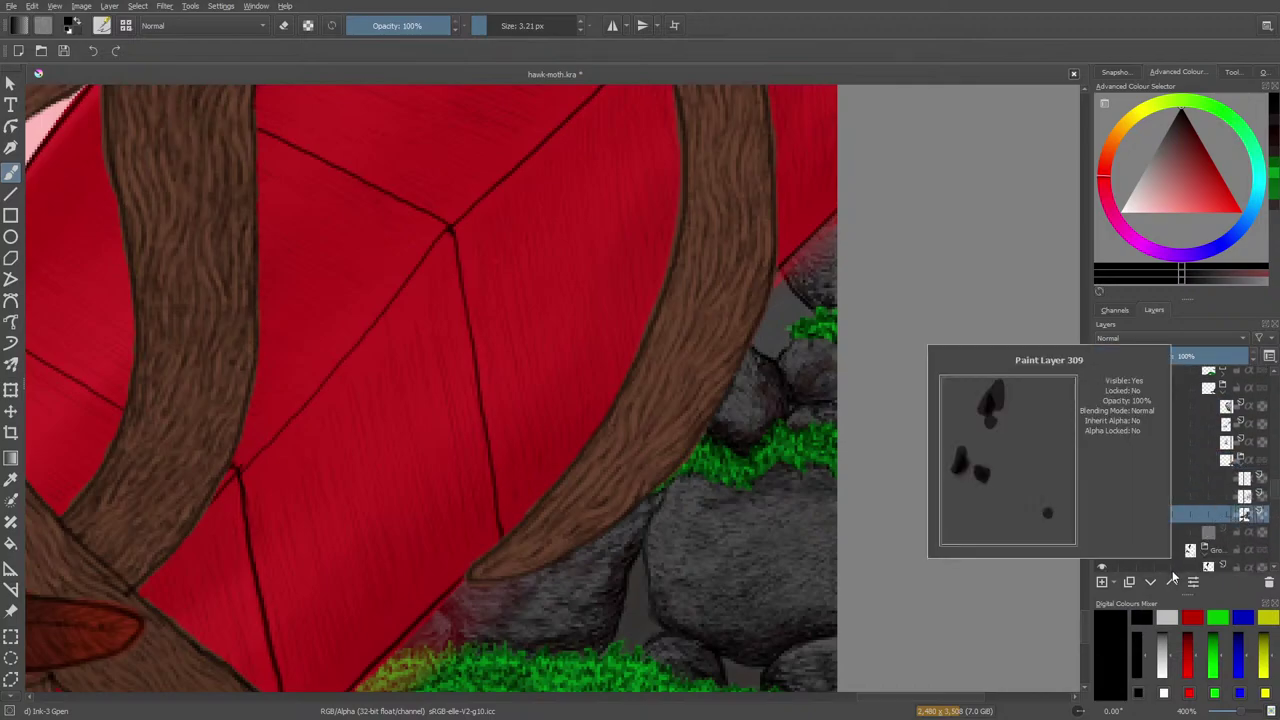
{"action": "left_click", "coordinate": [1103, 481]}
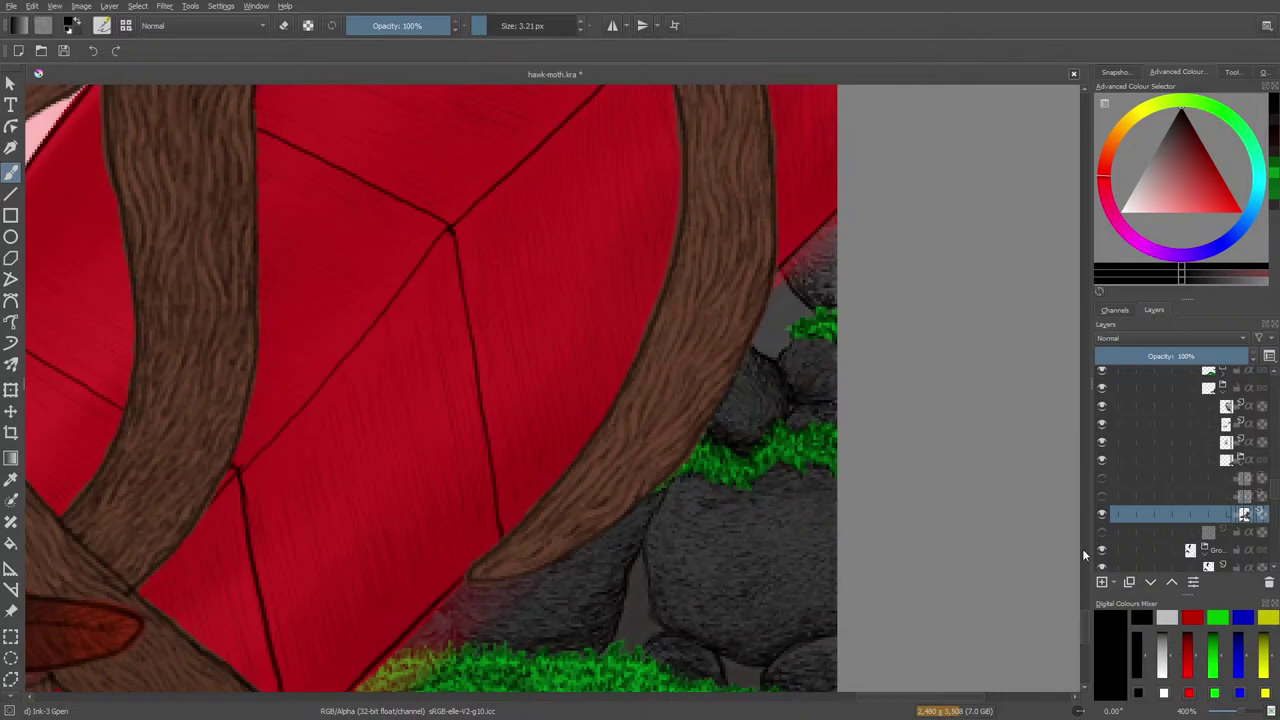
Sample the dark grey of the large rock and fill the new rock's base colour using the Basic-1 brush at 5.79 px
{"action": "left_click", "coordinate": [11, 480]}
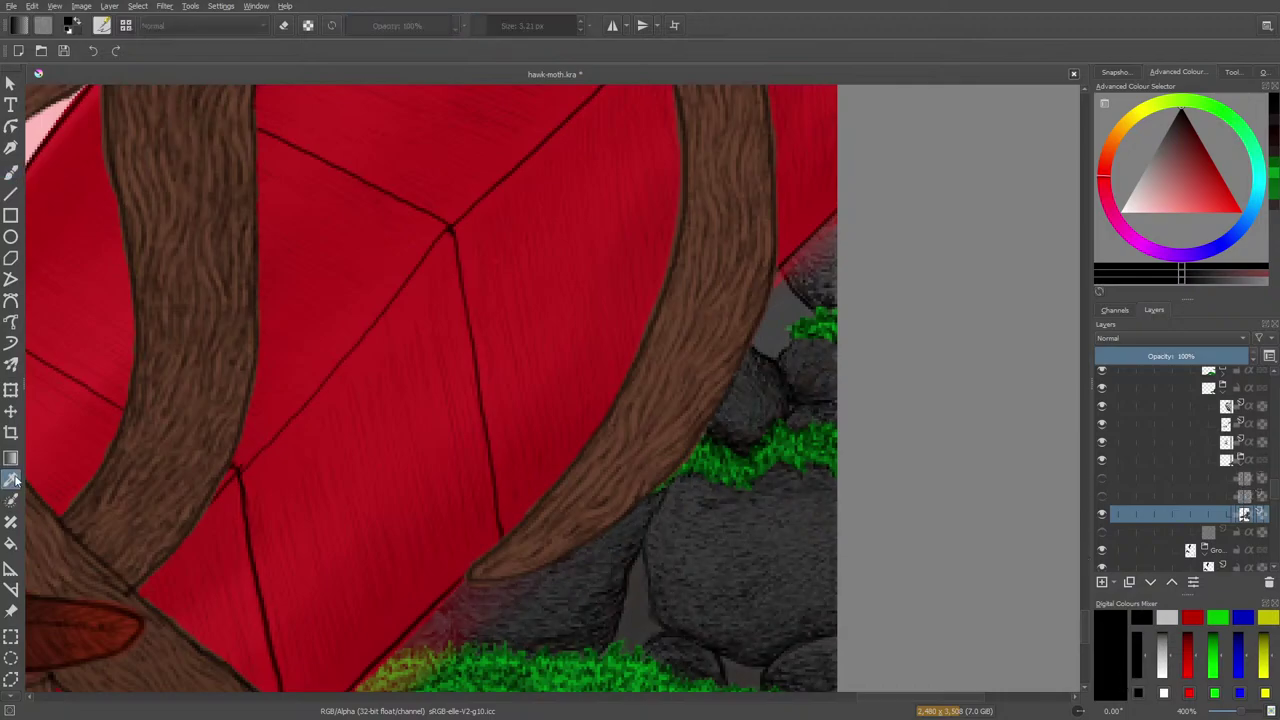
{"action": "left_click", "coordinate": [714, 558]}
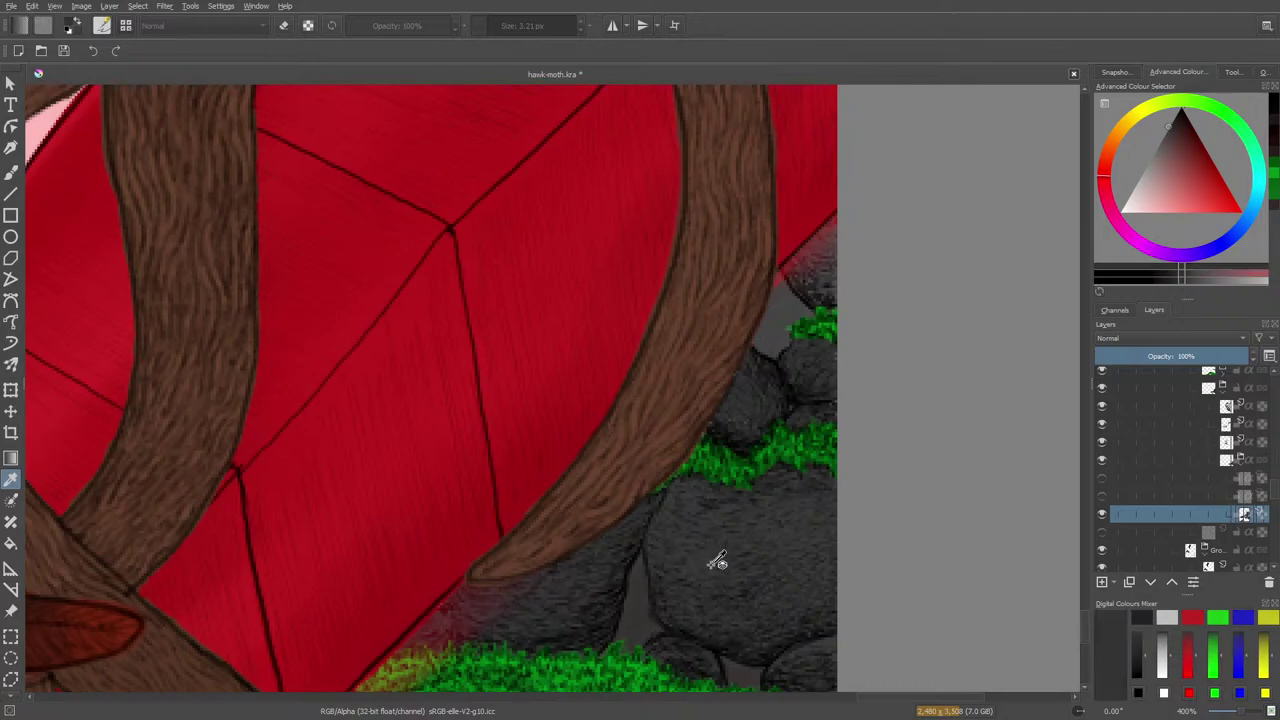
{"action": "left_click", "coordinate": [9, 172]}
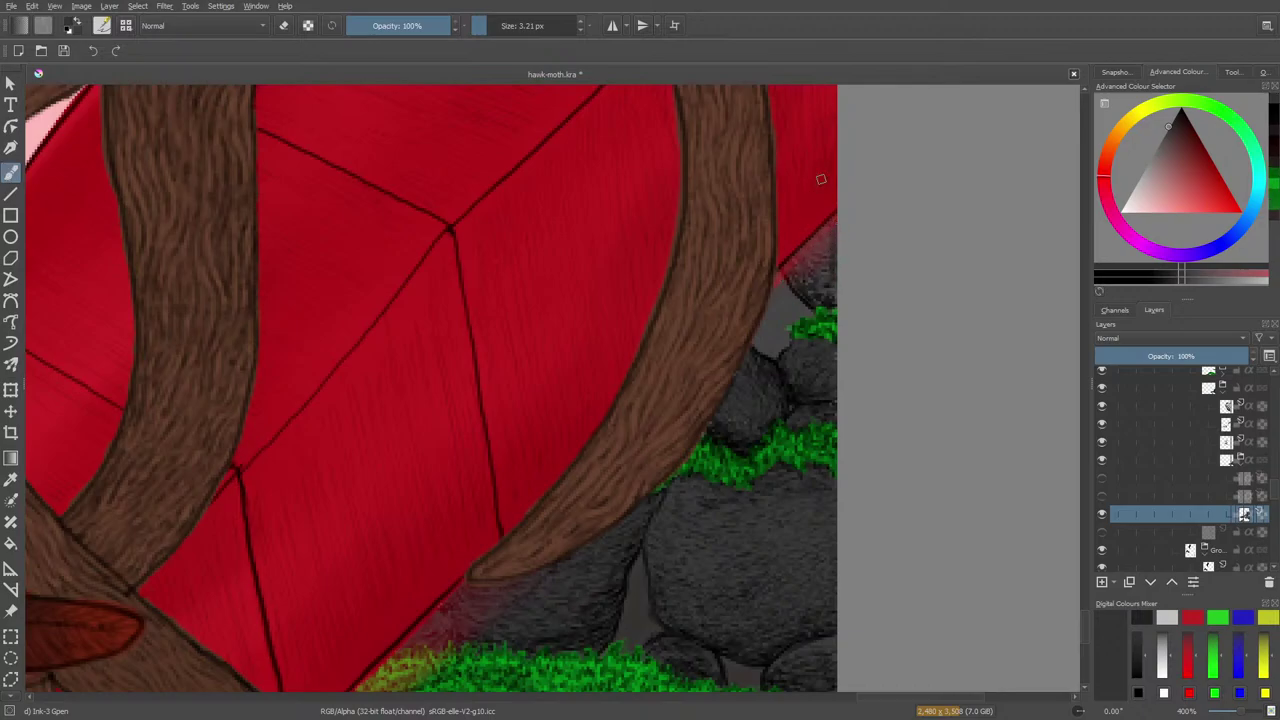
{"action": "left_click", "coordinate": [102, 27]}
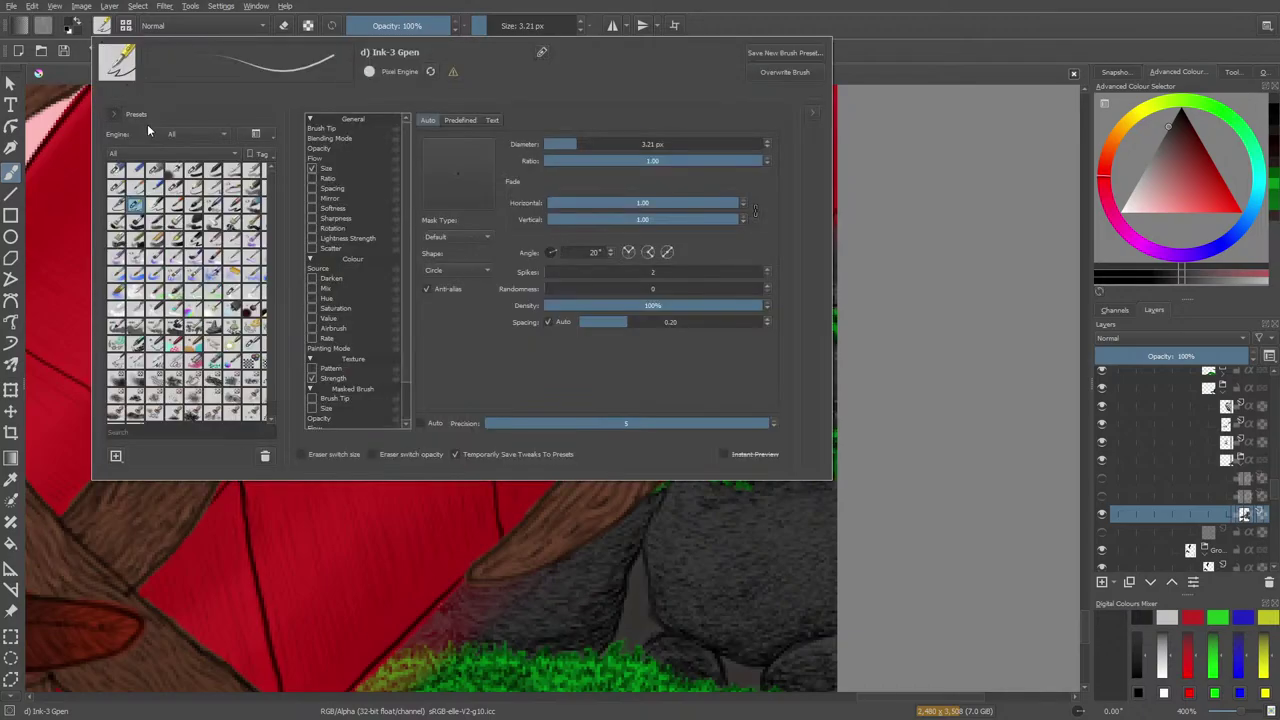
{"action": "left_click", "coordinate": [213, 172]}
{"action": "left_click", "coordinate": [193, 170]}
{"action": "right_click", "coordinate": [63, 100]}
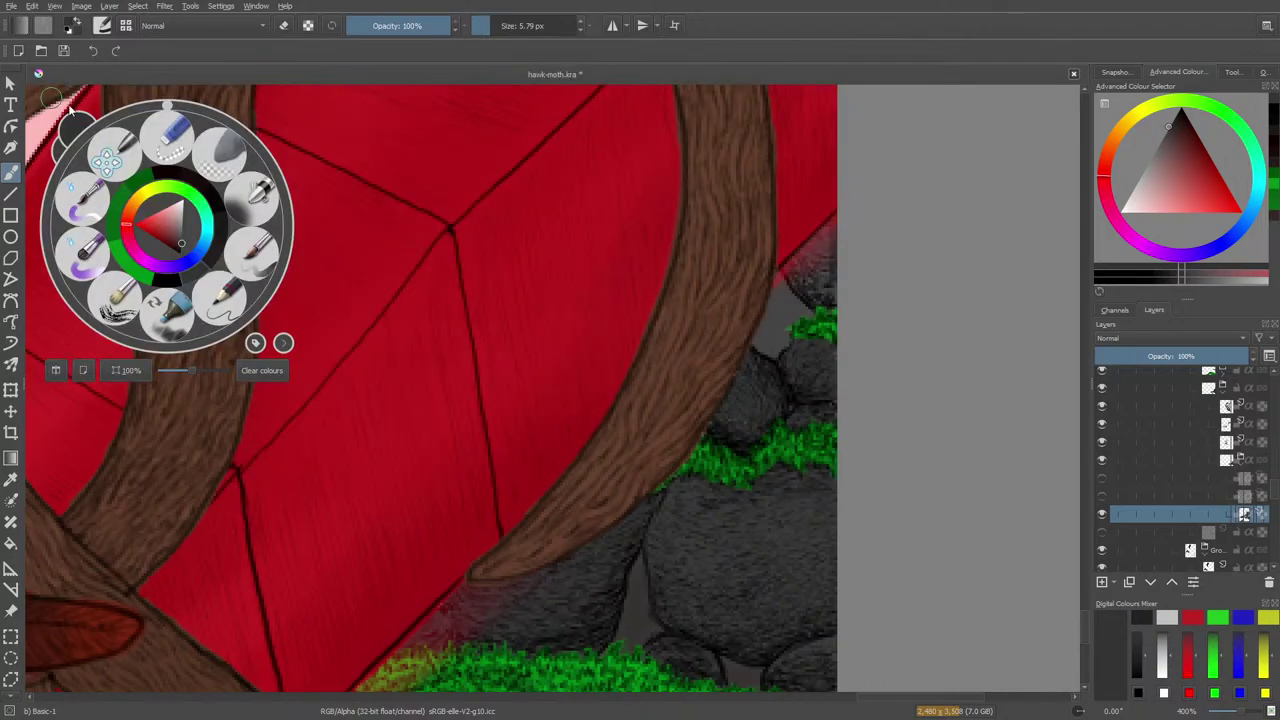
{"action": "mouse_move", "coordinate": [830, 271]}
{"action": "left_mouse_down"}
{"action": "mouse_move", "coordinate": [816, 235]}
{"action": "mouse_move", "coordinate": [794, 266]}
{"action": "mouse_move", "coordinate": [822, 297]}
{"action": "mouse_move", "coordinate": [792, 261]}
{"action": "mouse_move", "coordinate": [812, 283]}
{"action": "mouse_move", "coordinate": [821, 236]}
{"action": "mouse_move", "coordinate": [829, 276]}
{"action": "left_mouse_up"}
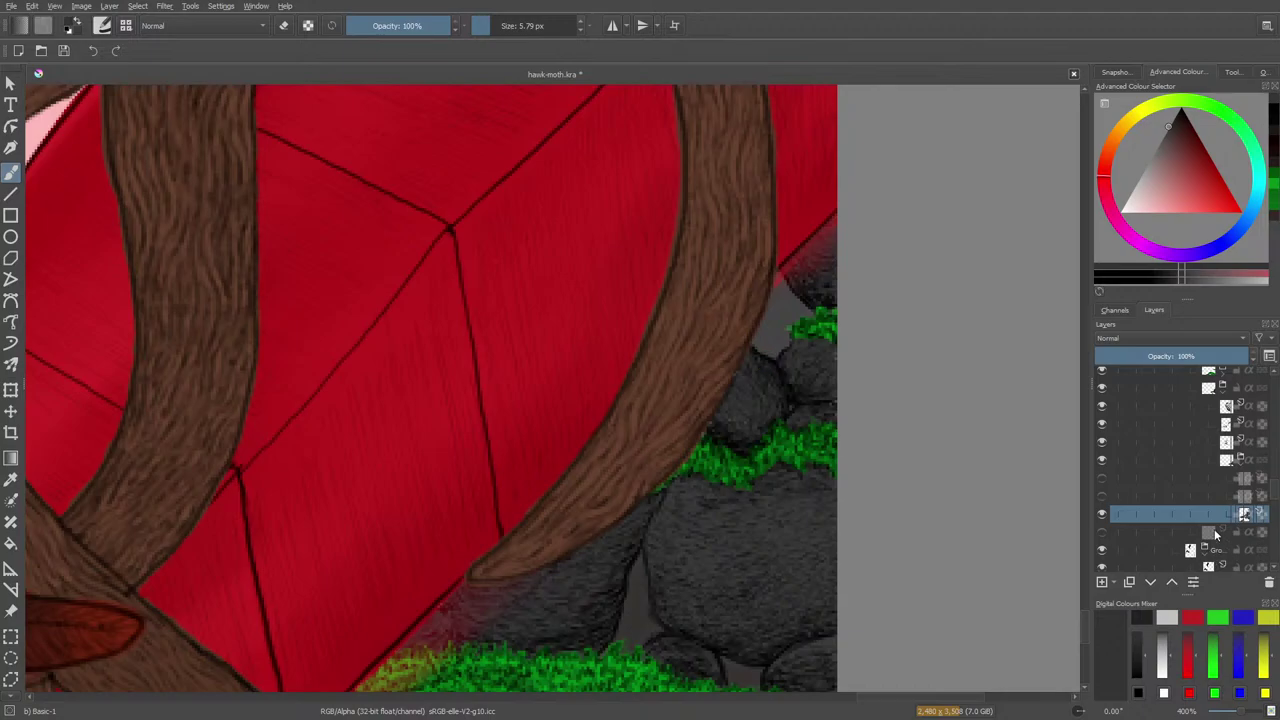
Set the dark gap group's opacity to 100% and check Paint Layer 309 by toggling its visibility
{"action": "left_click", "coordinate": [1160, 550]}
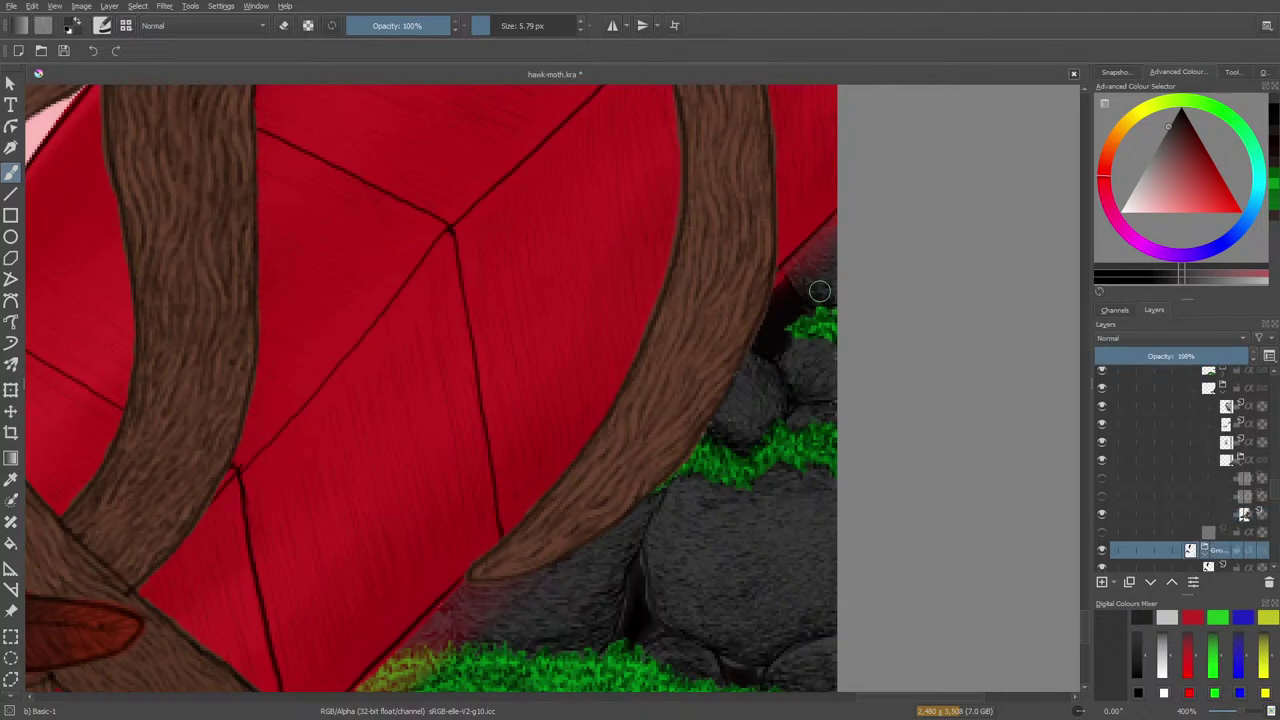
{"action": "left_click", "coordinate": [1249, 516]}
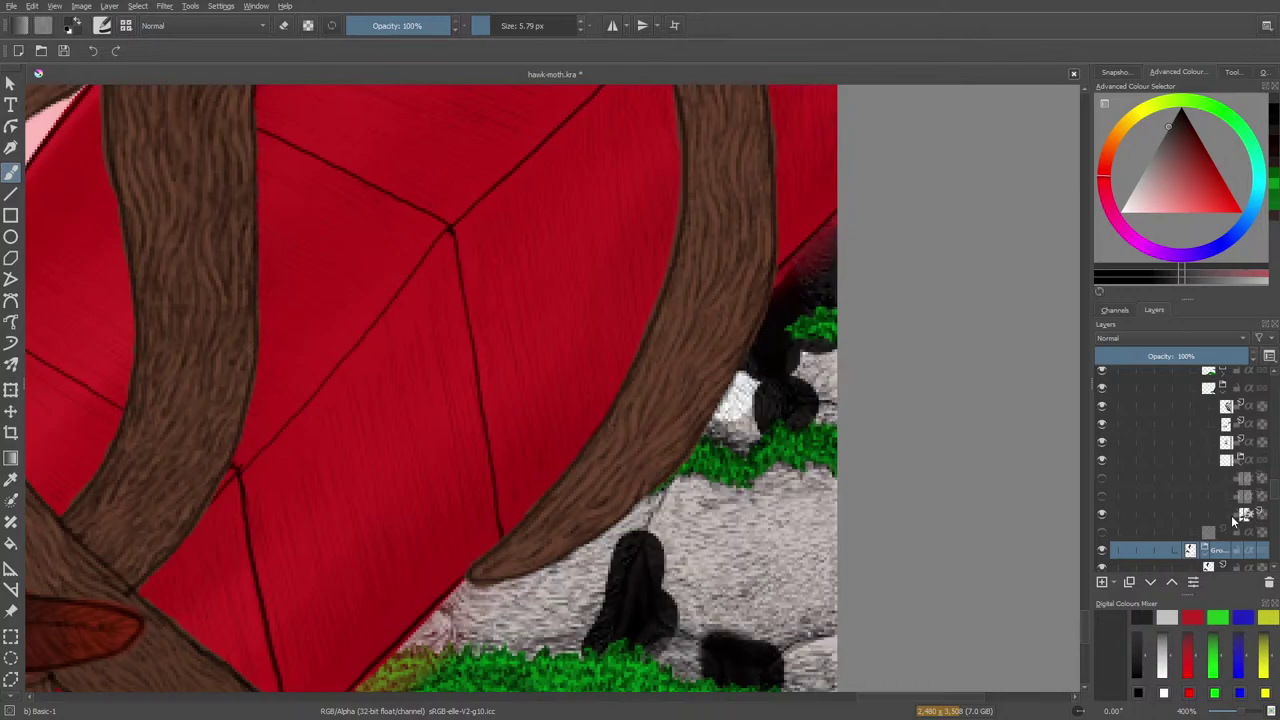
{"action": "left_click", "coordinate": [1249, 516]}
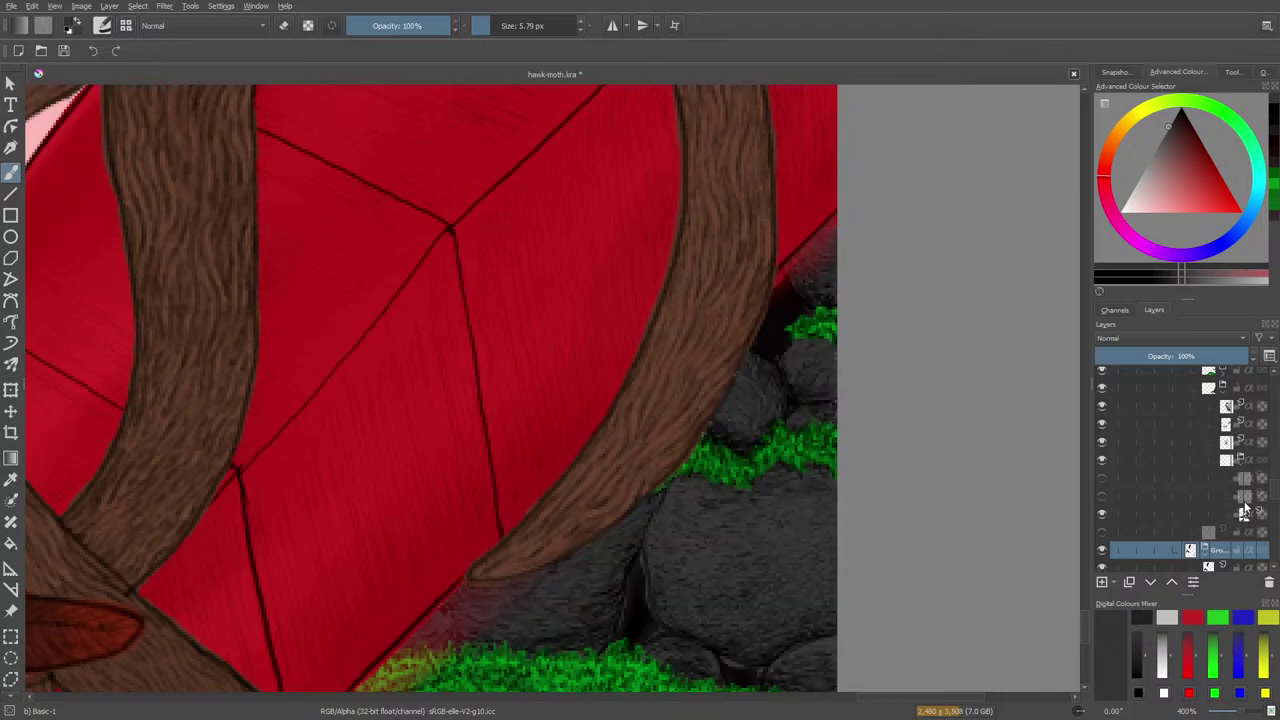
Show and select Paint Layer 297, and toggle the base colour layer beneath it to check what each one holds
{"action": "left_click", "coordinate": [1244, 498]}
{"action": "left_click", "coordinate": [1102, 518]}
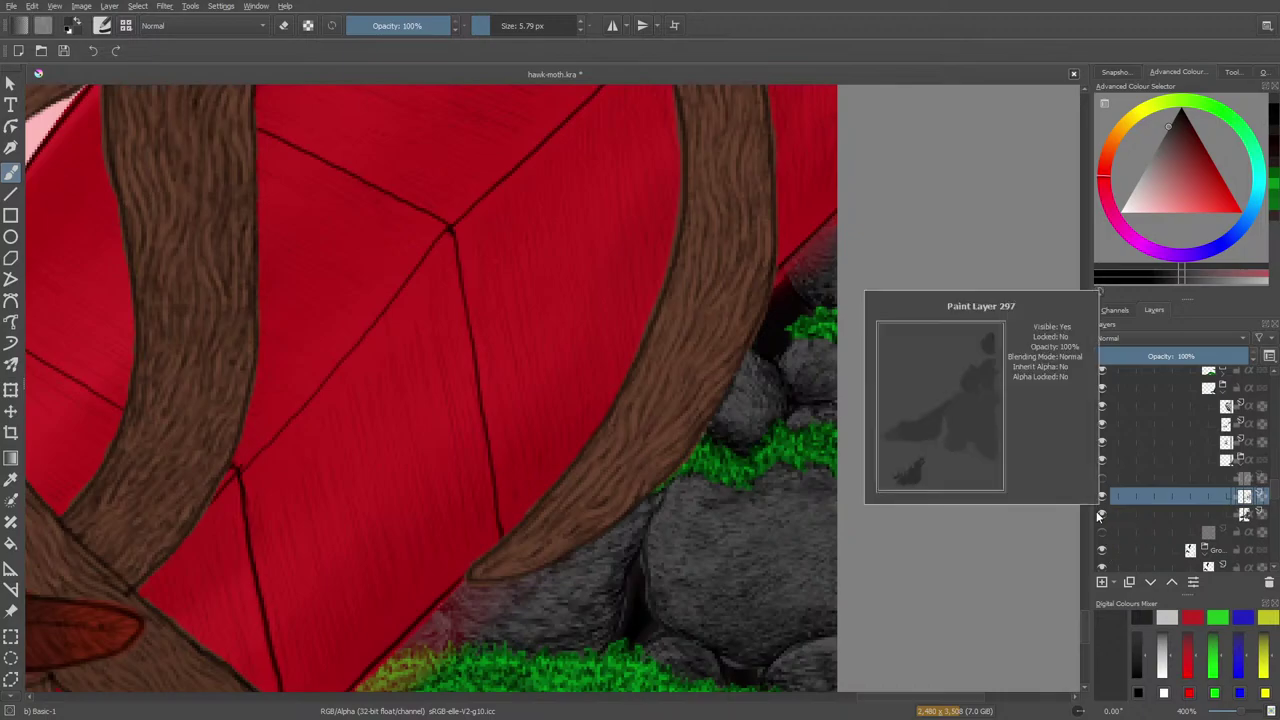
{"action": "left_click", "coordinate": [1102, 515]}
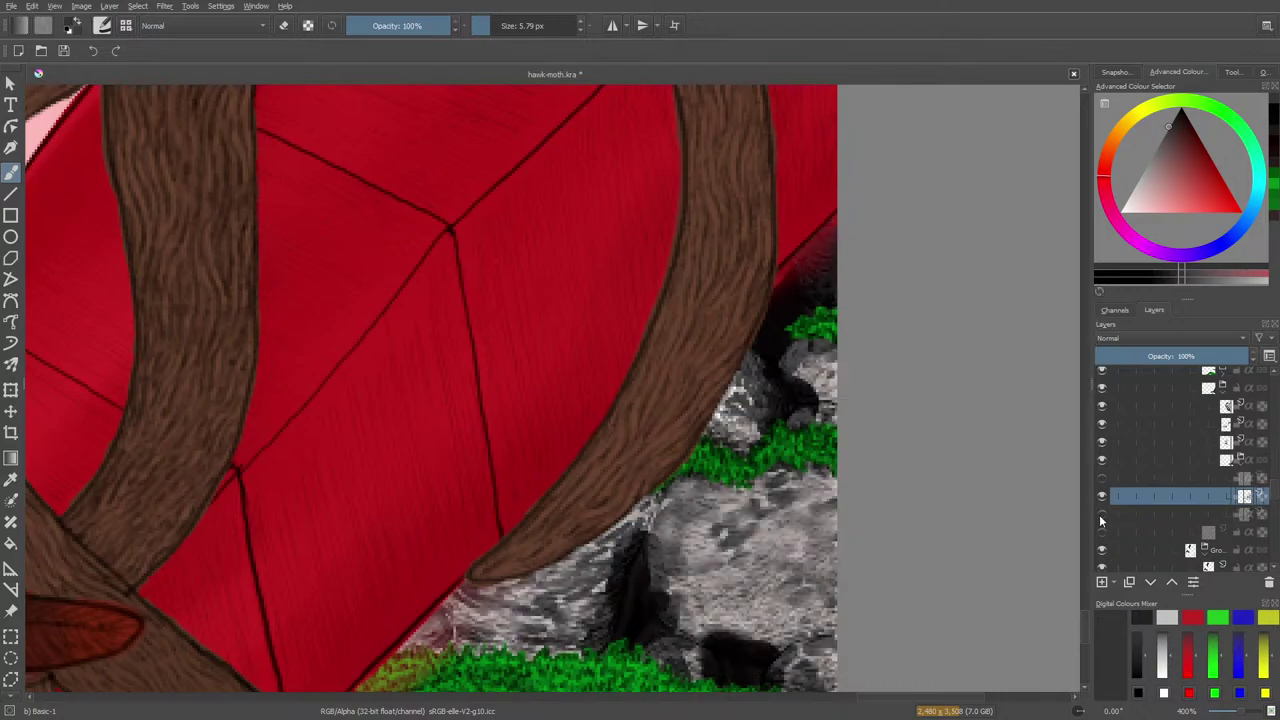
{"action": "left_click", "coordinate": [1101, 520]}
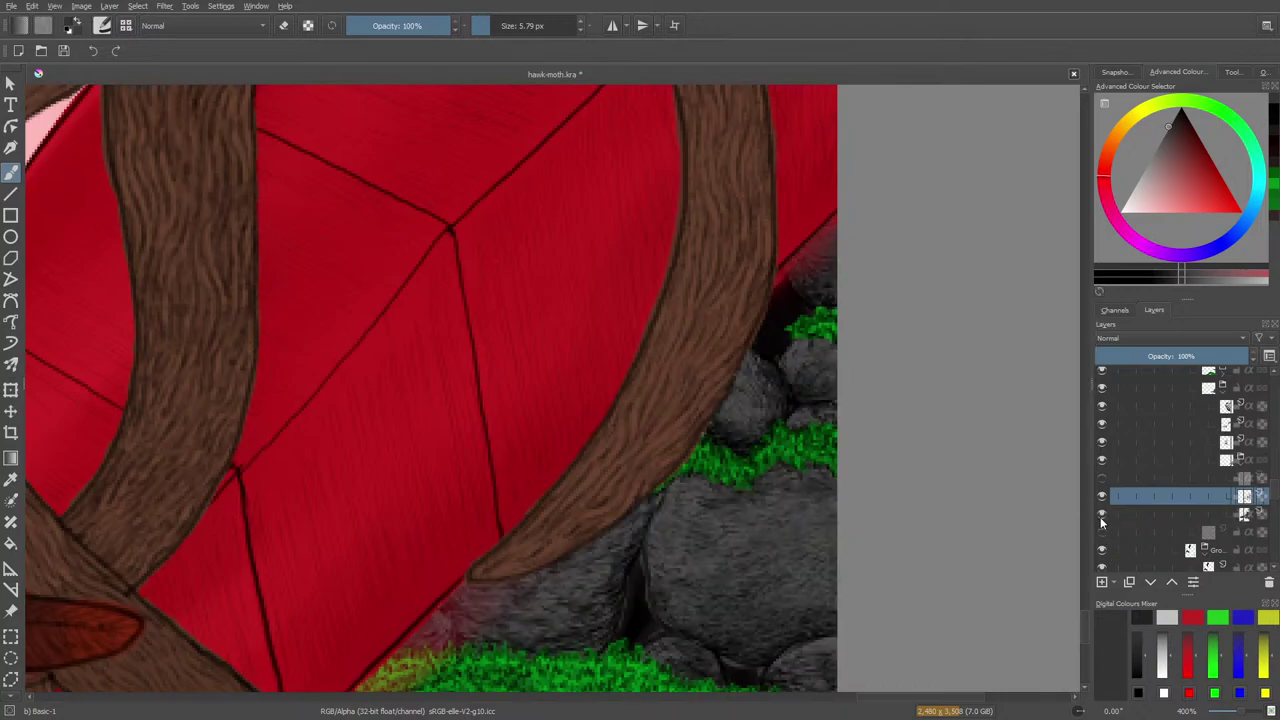
Sample a lighter grey from the large rock and paint fine texture strokes on the new rock with Basic-1 at 1.81 px
{"action": "left_click", "coordinate": [11, 478]}
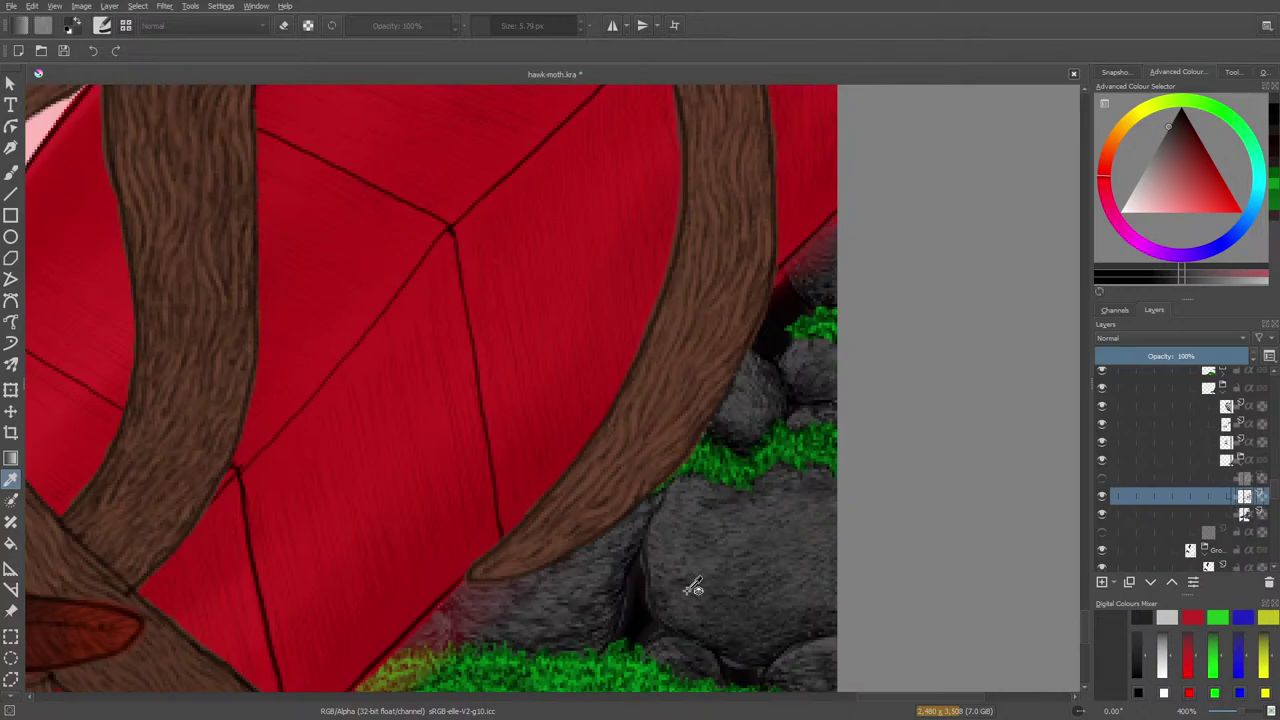
{"action": "left_click", "coordinate": [740, 526]}
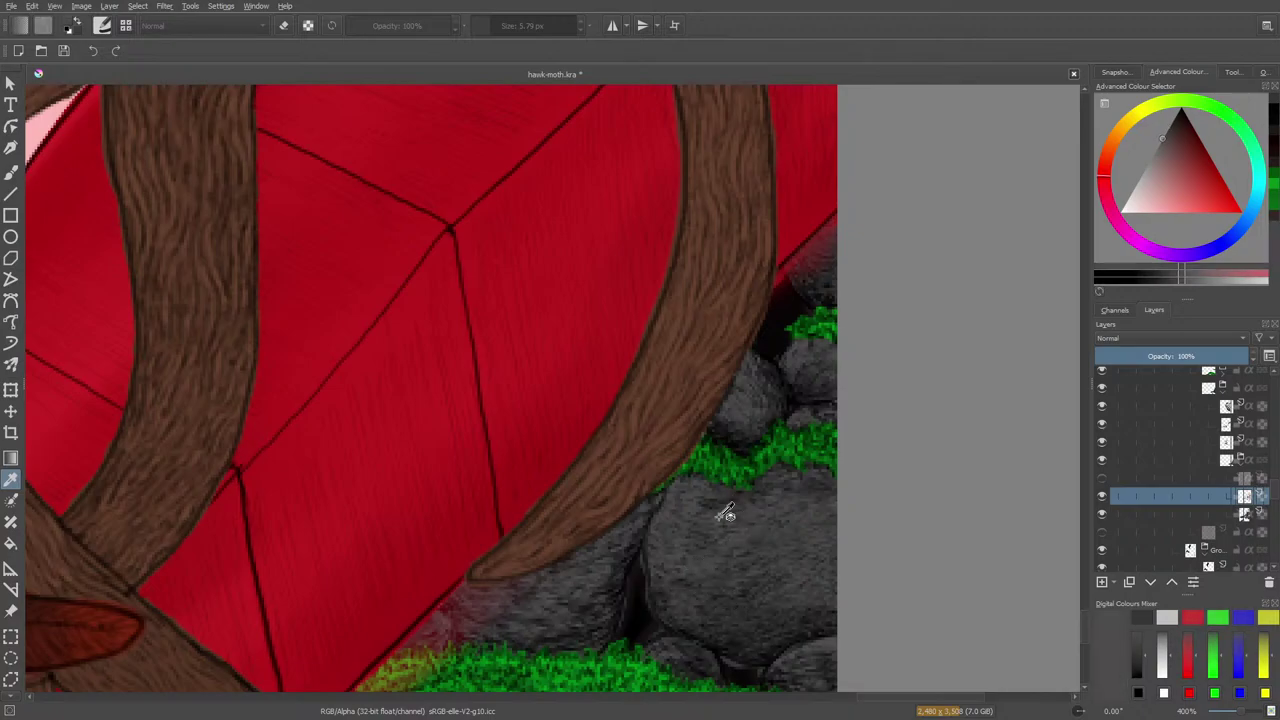
{"action": "left_click", "coordinate": [12, 168]}
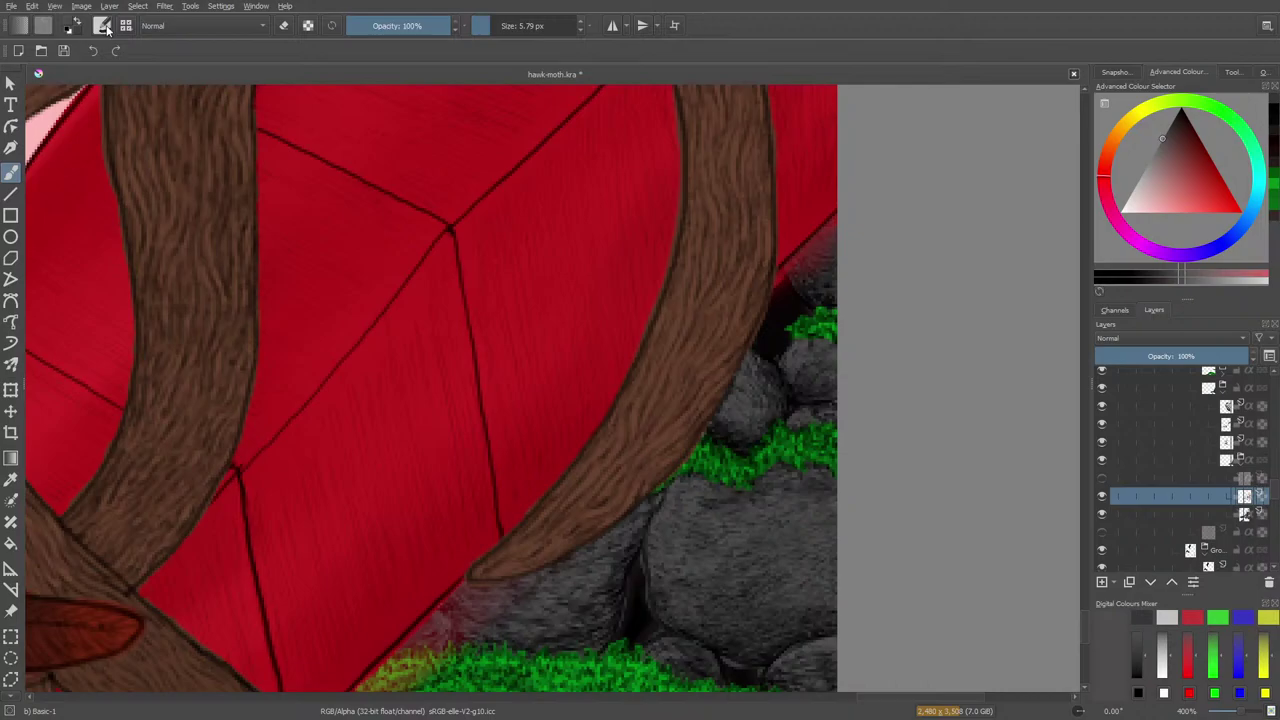
{"action": "left_click_drag", "start_coordinate": [505, 25], "coordinate": [486, 25]}
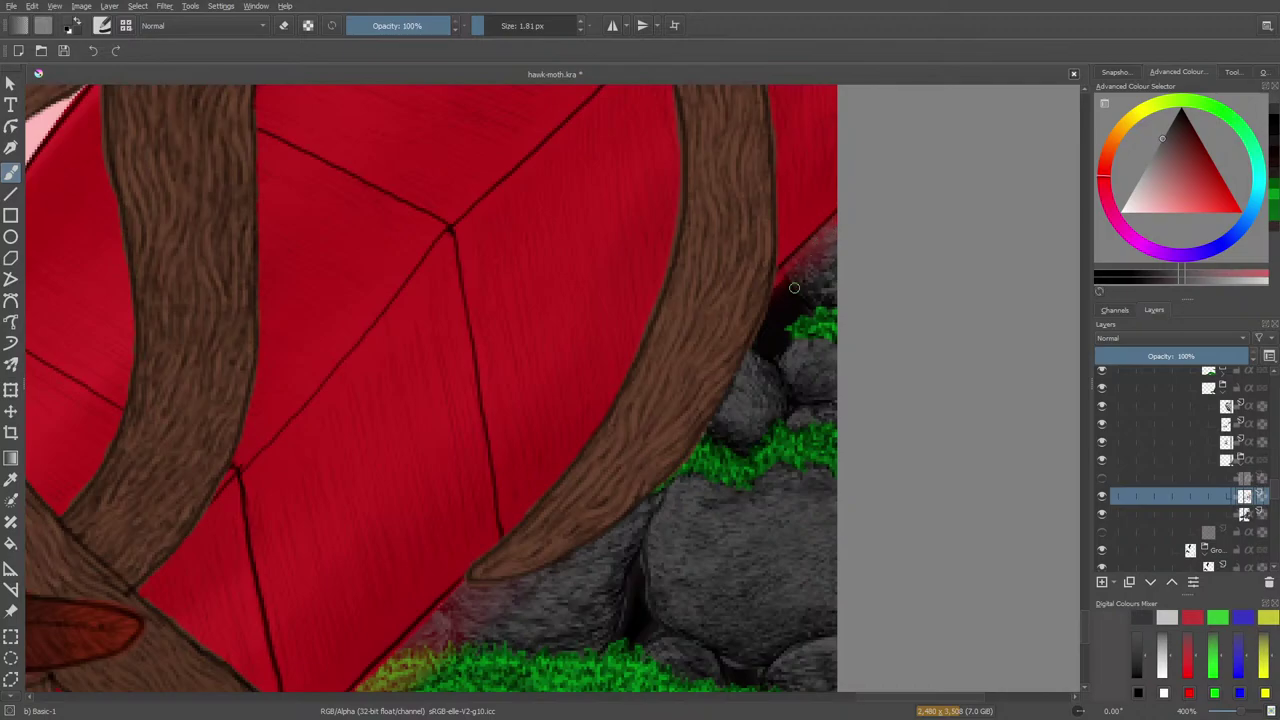
Switch to the Blender Basic brush at 8.64 px for blending the new rock's light texture
{"action": "right_click", "coordinate": [800, 265]}
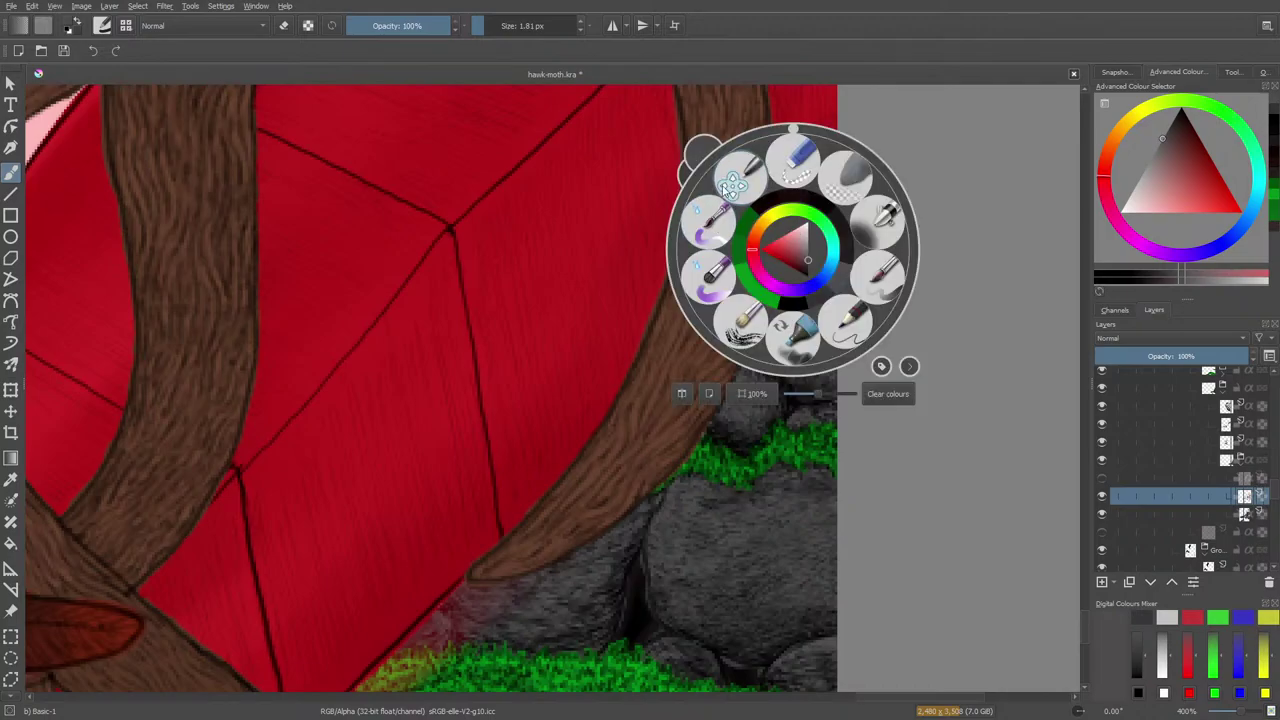
{"action": "left_click", "coordinate": [102, 25]}
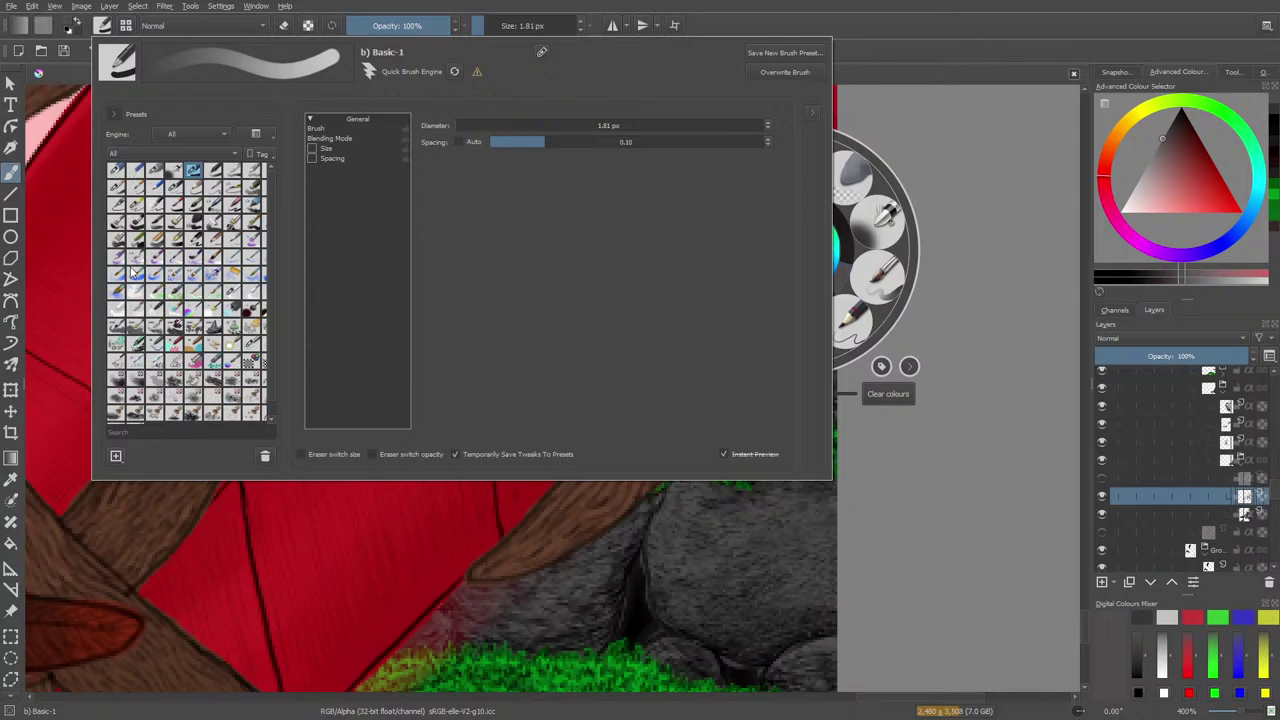
{"action": "left_click", "coordinate": [215, 310]}
{"action": "left_click", "coordinate": [80, 126]}
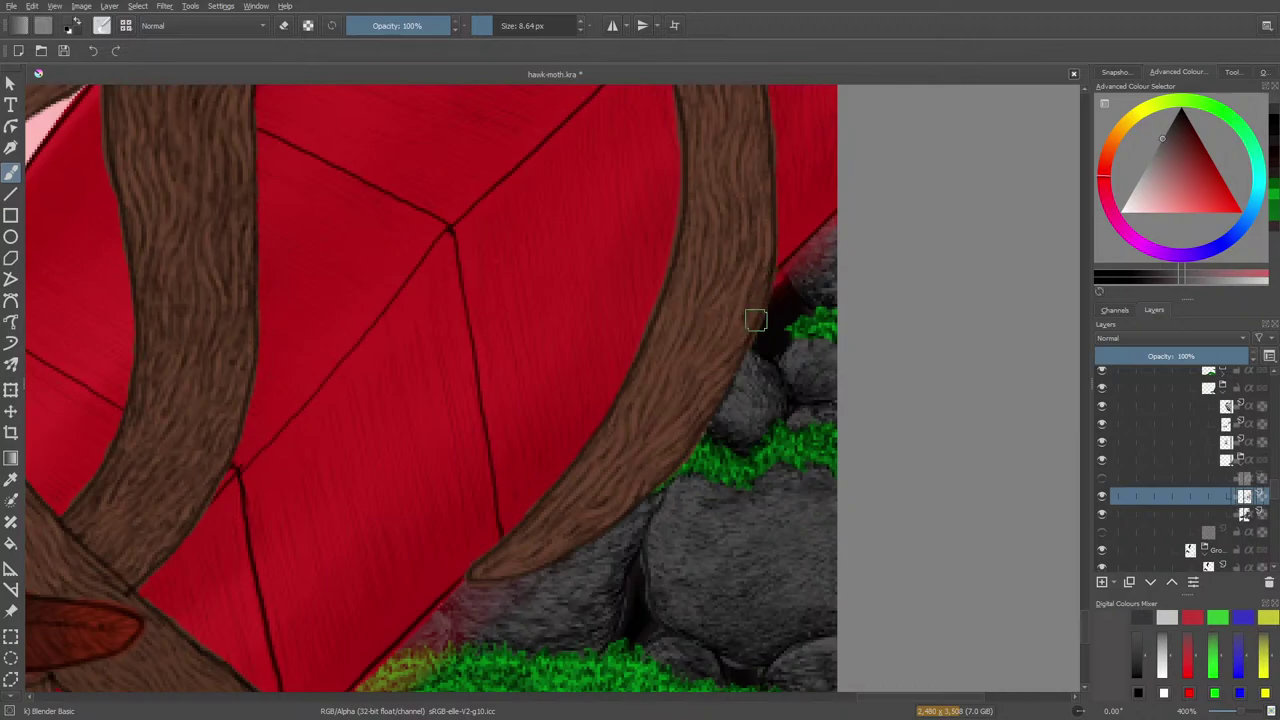
Show and select the layer above Paint Layer 297, and sample a small rock's dark grey for the Basic-1 brush at 1.81 px
{"action": "left_click", "coordinate": [1103, 479]}
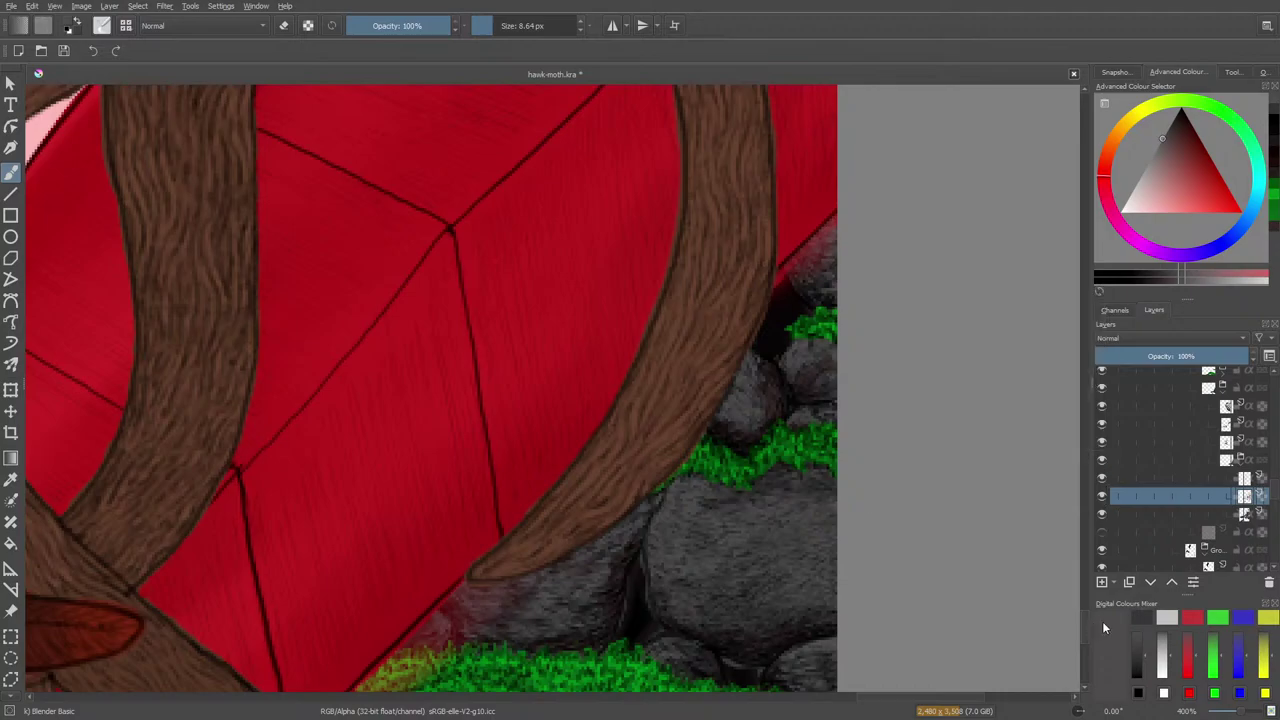
{"action": "left_click", "coordinate": [11, 479]}
{"action": "left_click", "coordinate": [826, 376]}
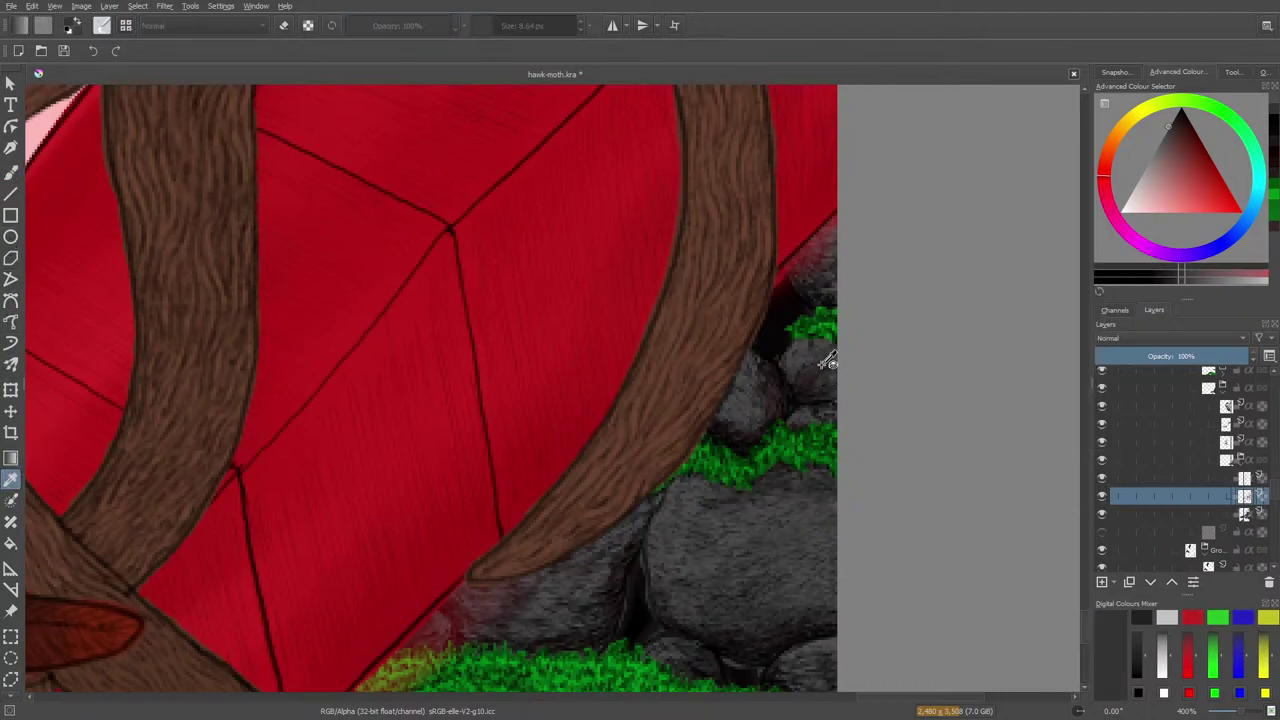
{"action": "left_click", "coordinate": [9, 166]}
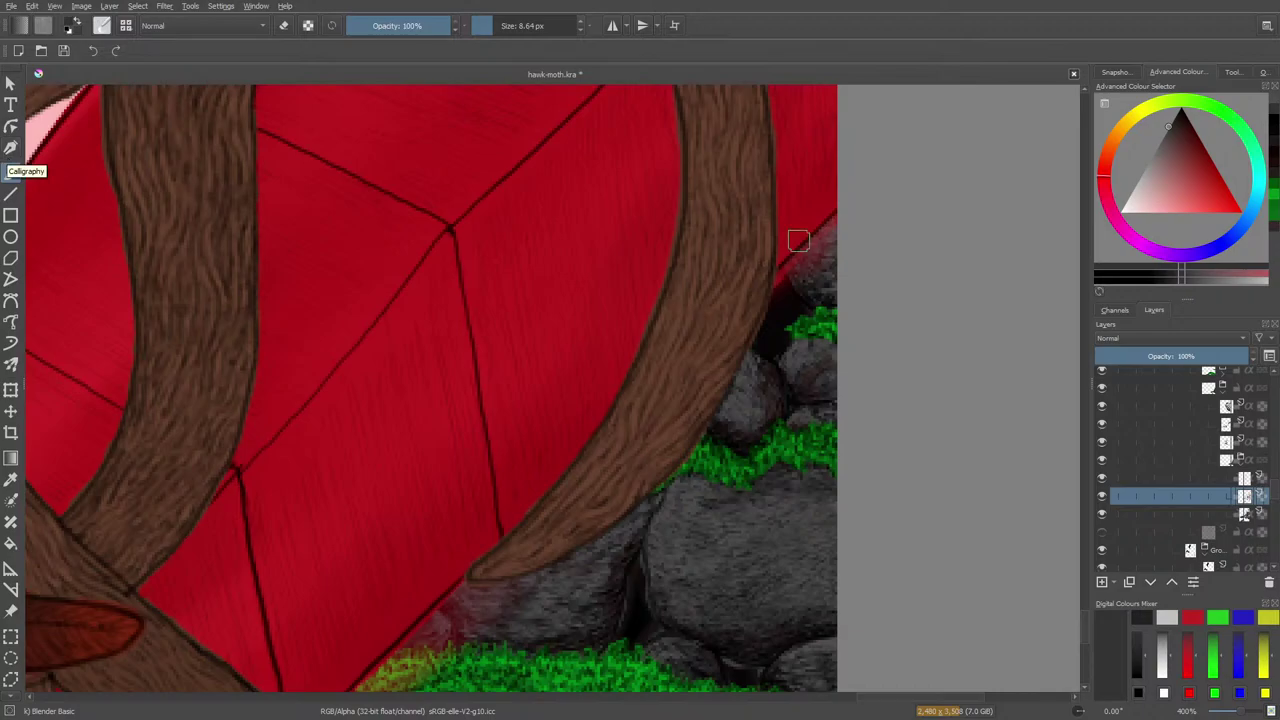
{"action": "right_click", "coordinate": [563, 226]}
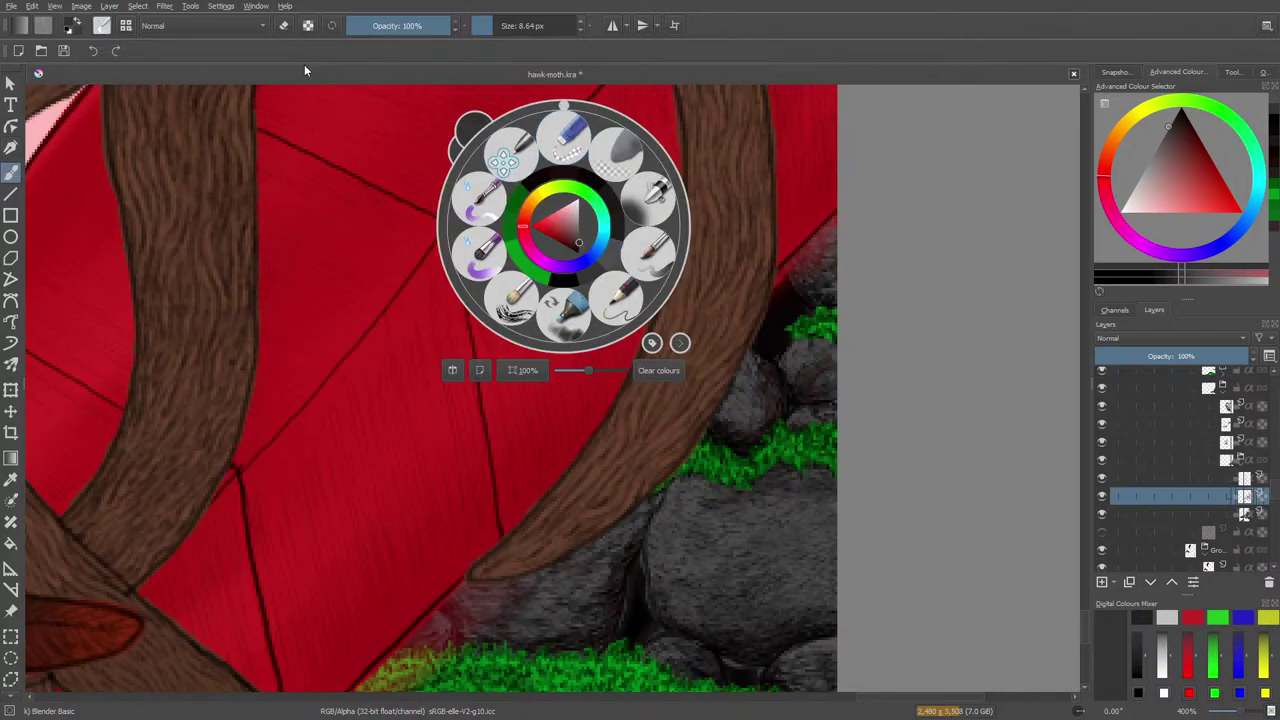
{"action": "left_click", "coordinate": [101, 26]}
{"action": "left_click", "coordinate": [192, 180]}
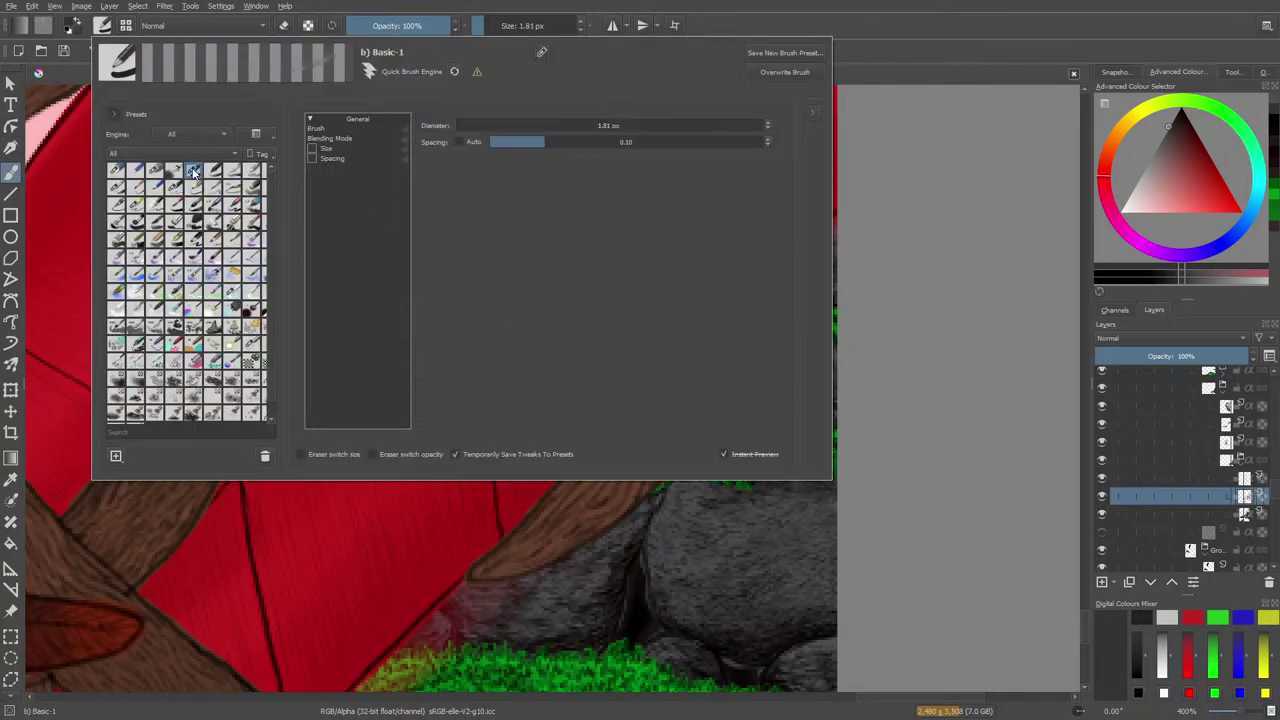
{"action": "left_click", "coordinate": [67, 101]}
{"action": "left_click", "coordinate": [1245, 479]}
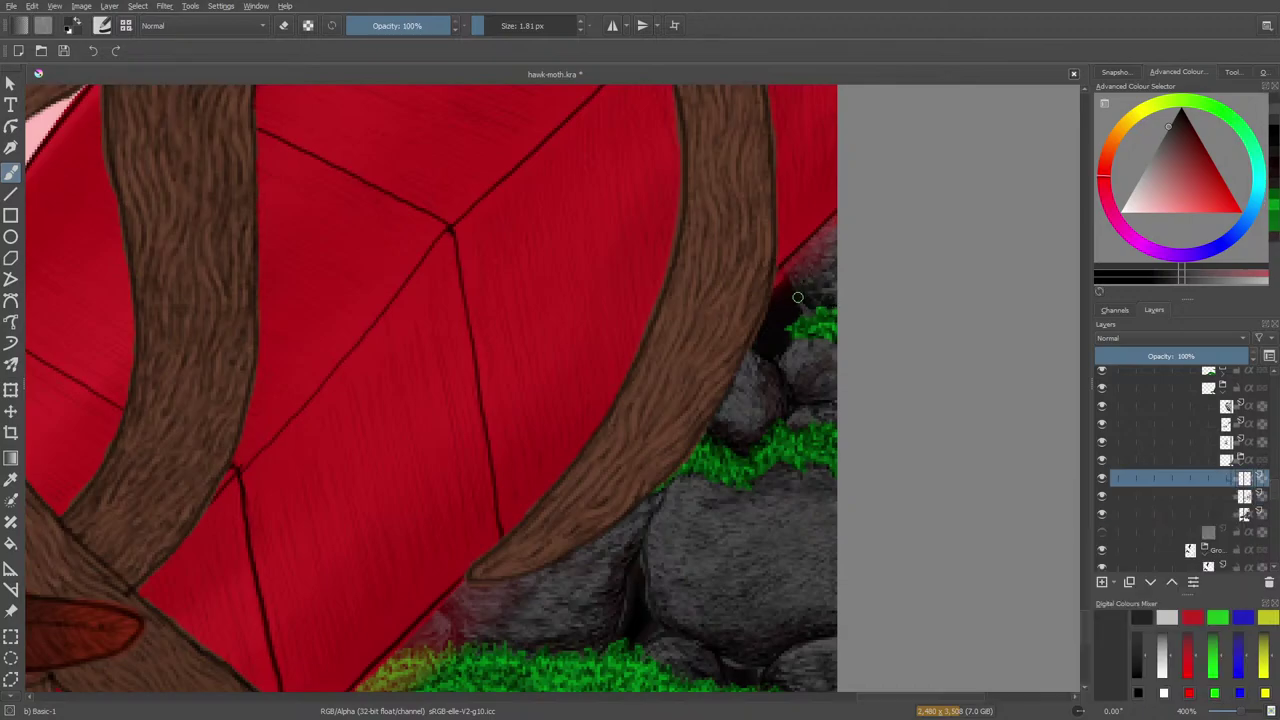
Paint a dark stroke along the new rock's lower-left edge and trim it with the Eraser Circle at 7.85 px
{"action": "left_click_drag", "start_coordinate": [803, 302], "coordinate": [780, 274]}
{"action": "key", "text": "e"}
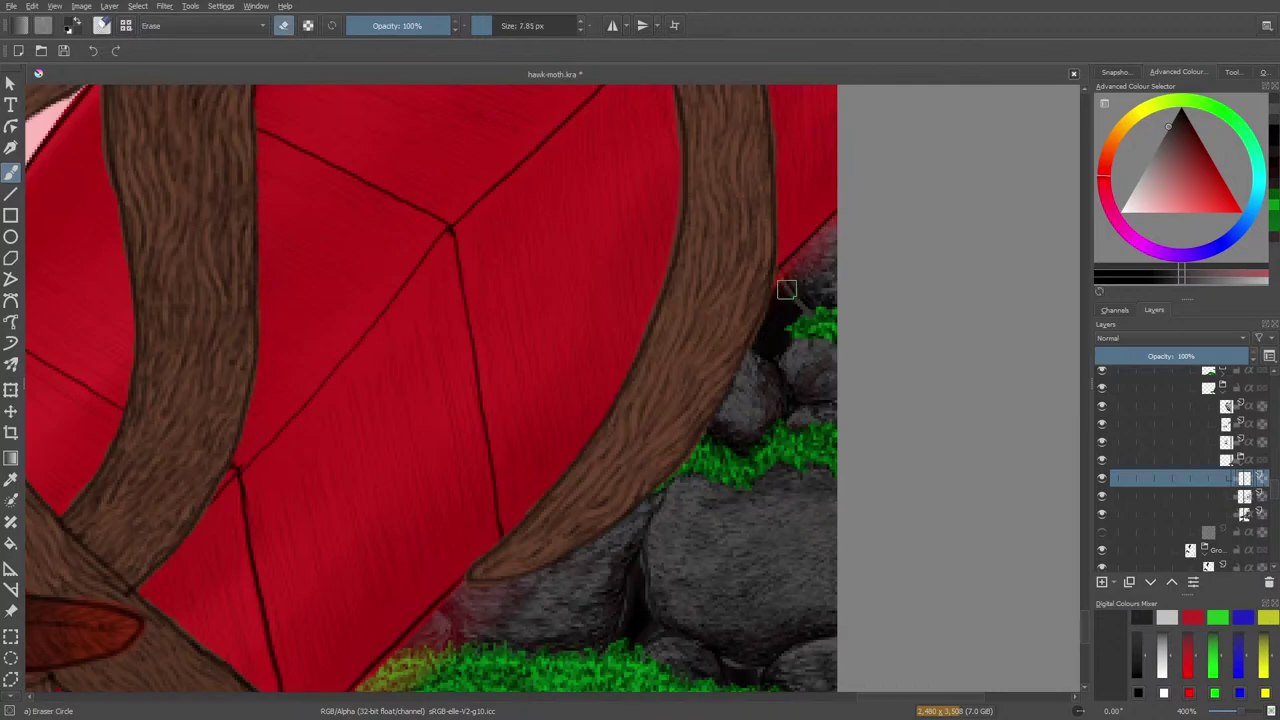
{"action": "left_click_drag", "start_coordinate": [777, 273], "coordinate": [809, 306]}
{"action": "key", "text": "e"}
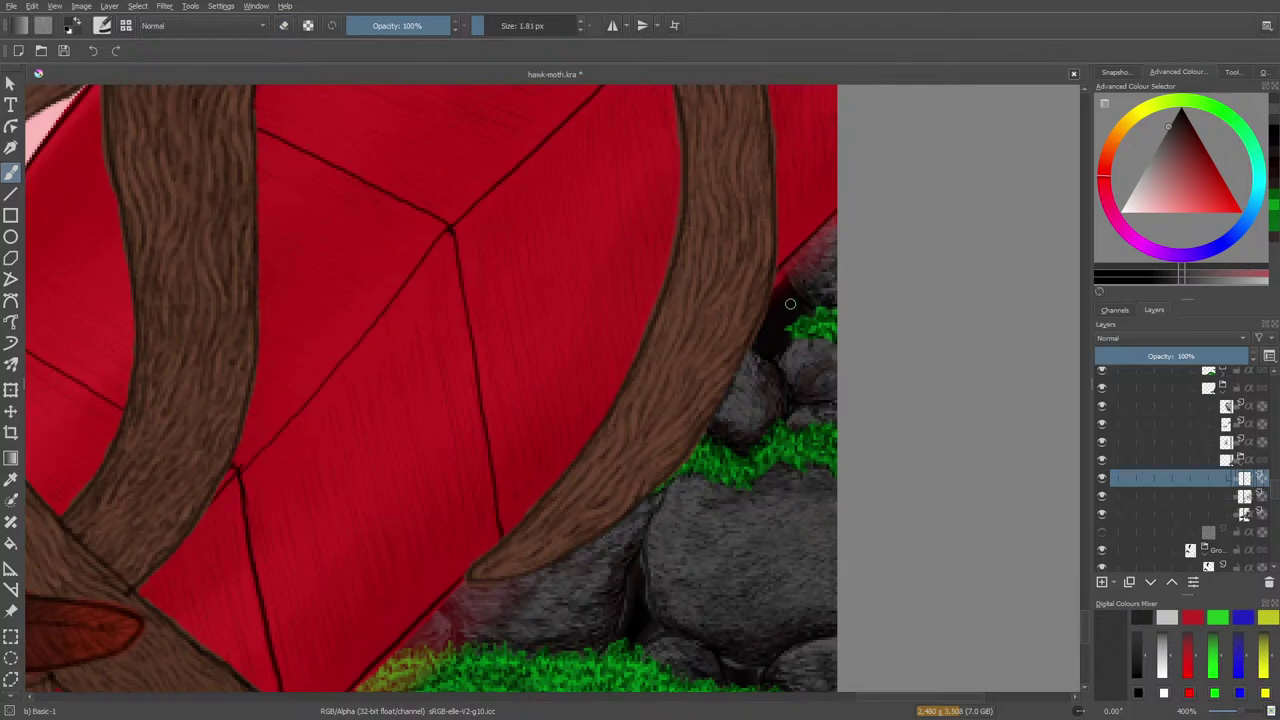
Pick a darker shade for the new rock's dark texture and clean up its edge with the Eraser Circle
{"action": "right_click", "coordinate": [816, 222]}
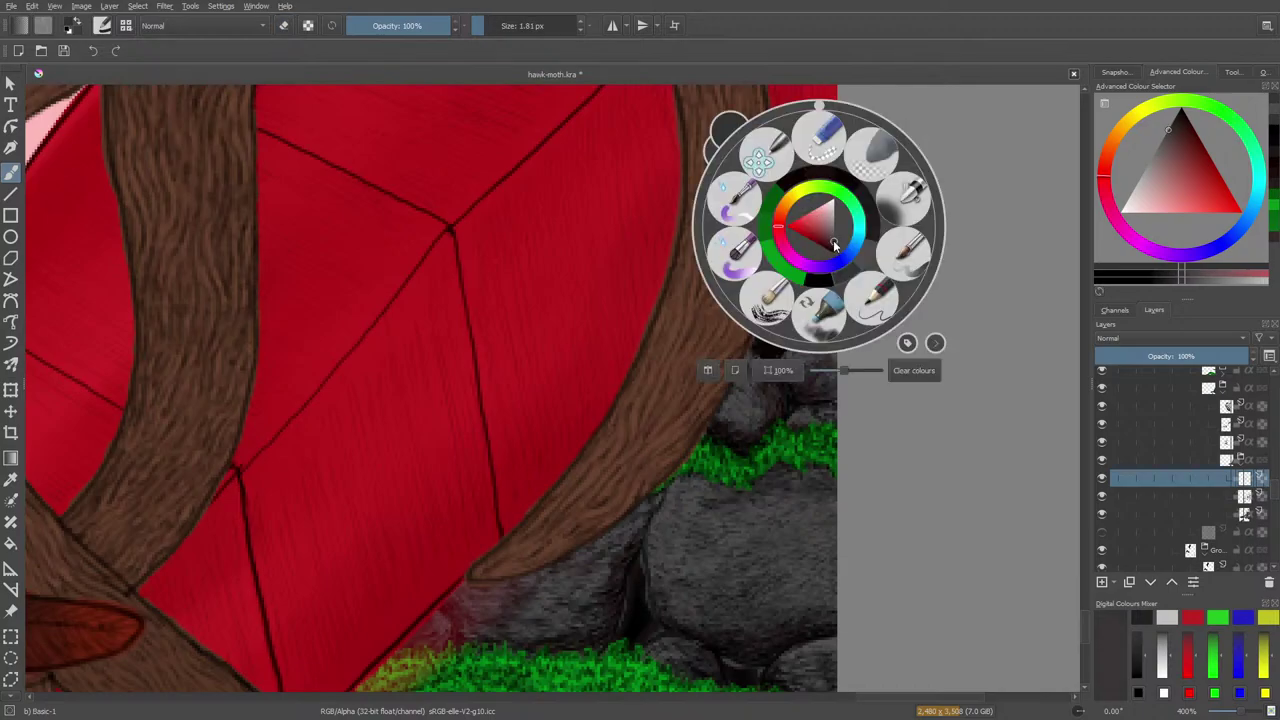
{"action": "left_click", "coordinate": [834, 246]}
{"action": "right_click", "coordinate": [834, 246]}
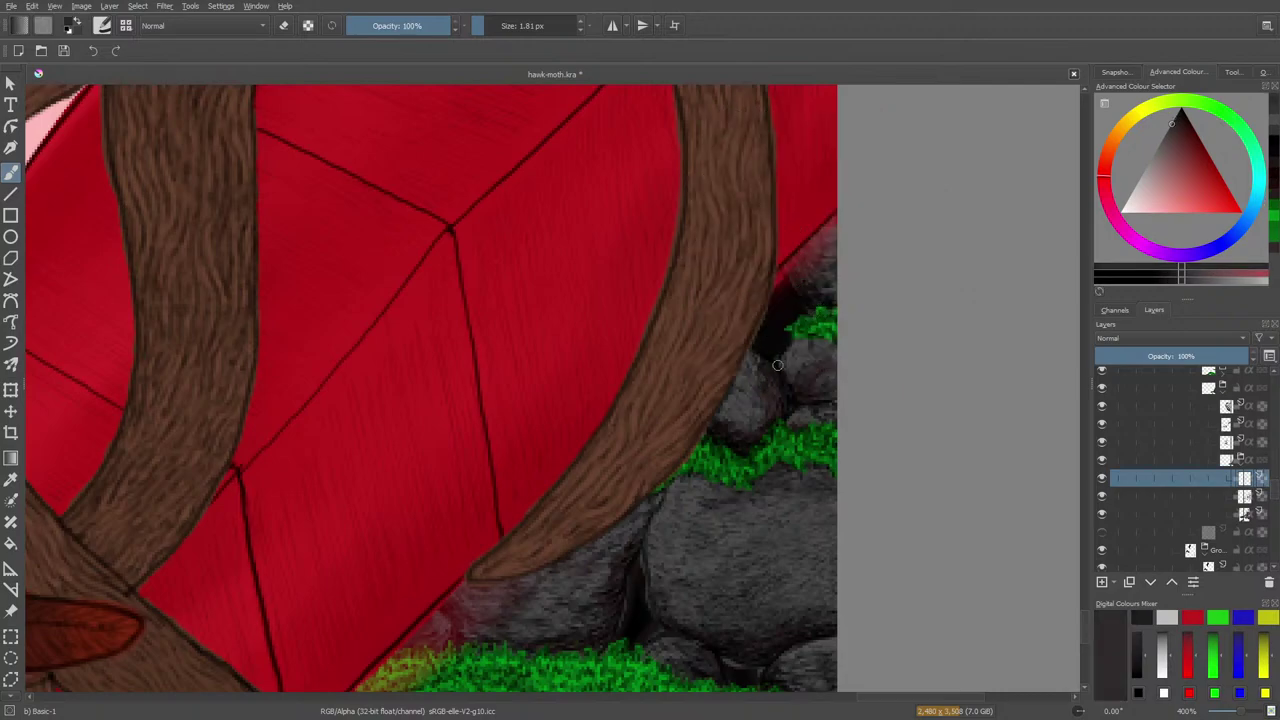
{"action": "key", "text": "e"}
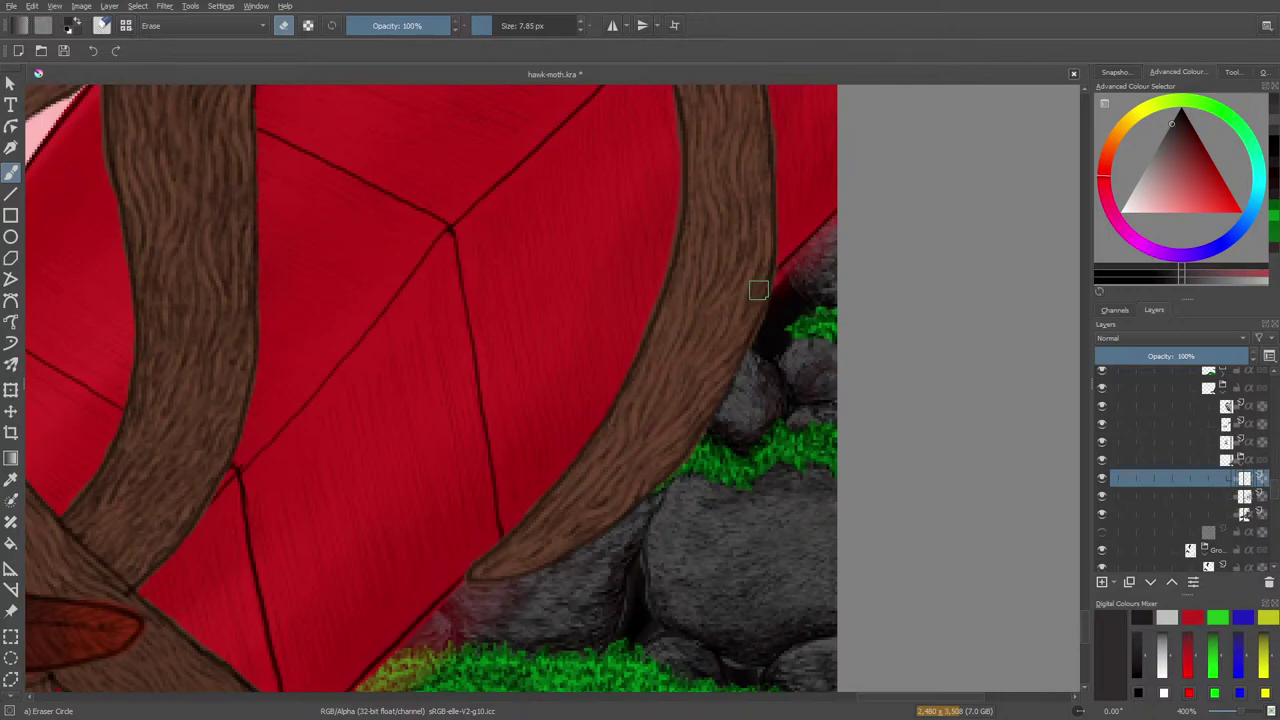
{"action": "key", "text": "e"}
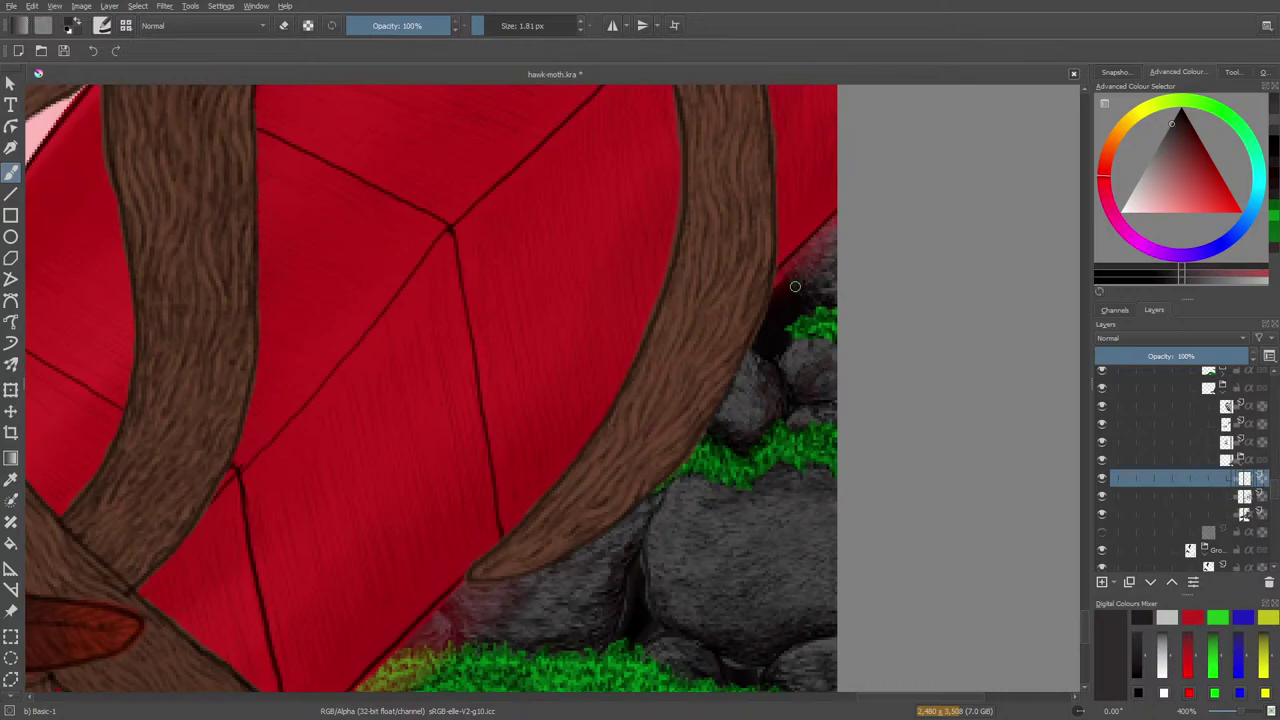
Choose a near-black reddish tone and paint fine dark texture strokes on the new rock with Basic-1
{"action": "right_click", "coordinate": [794, 278]}
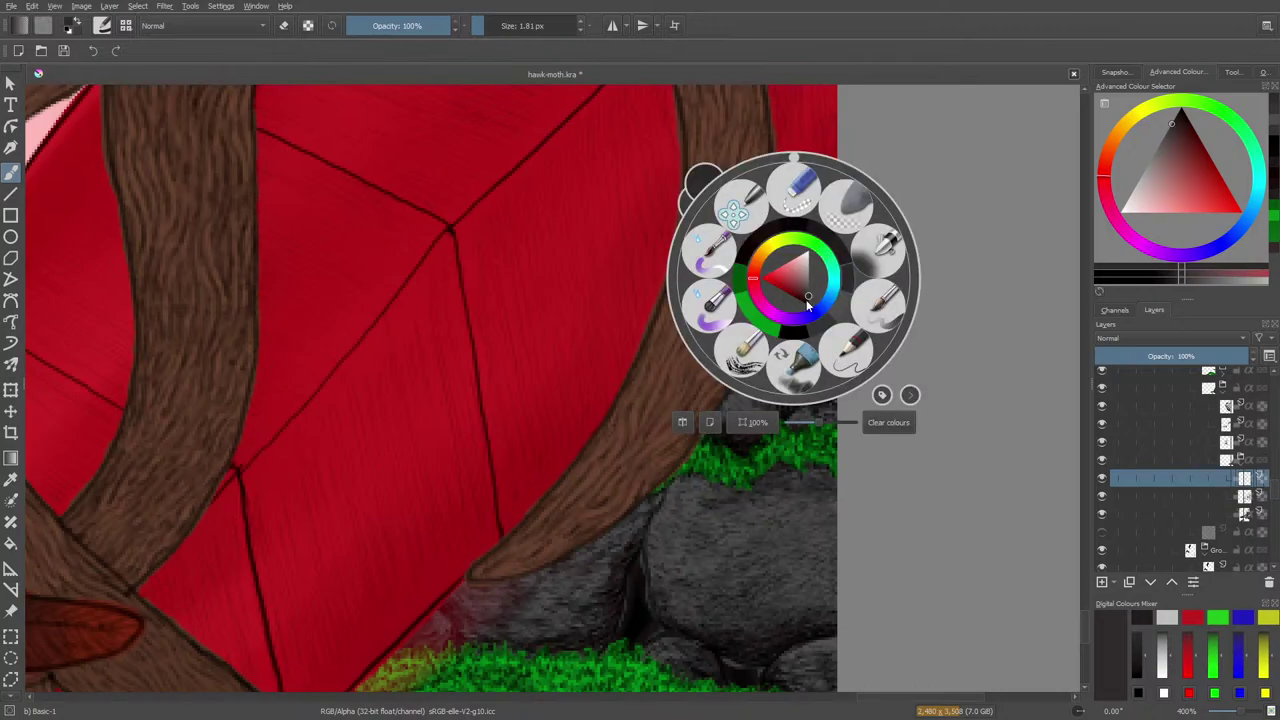
{"action": "left_click", "coordinate": [808, 300]}
{"action": "right_click", "coordinate": [795, 280]}
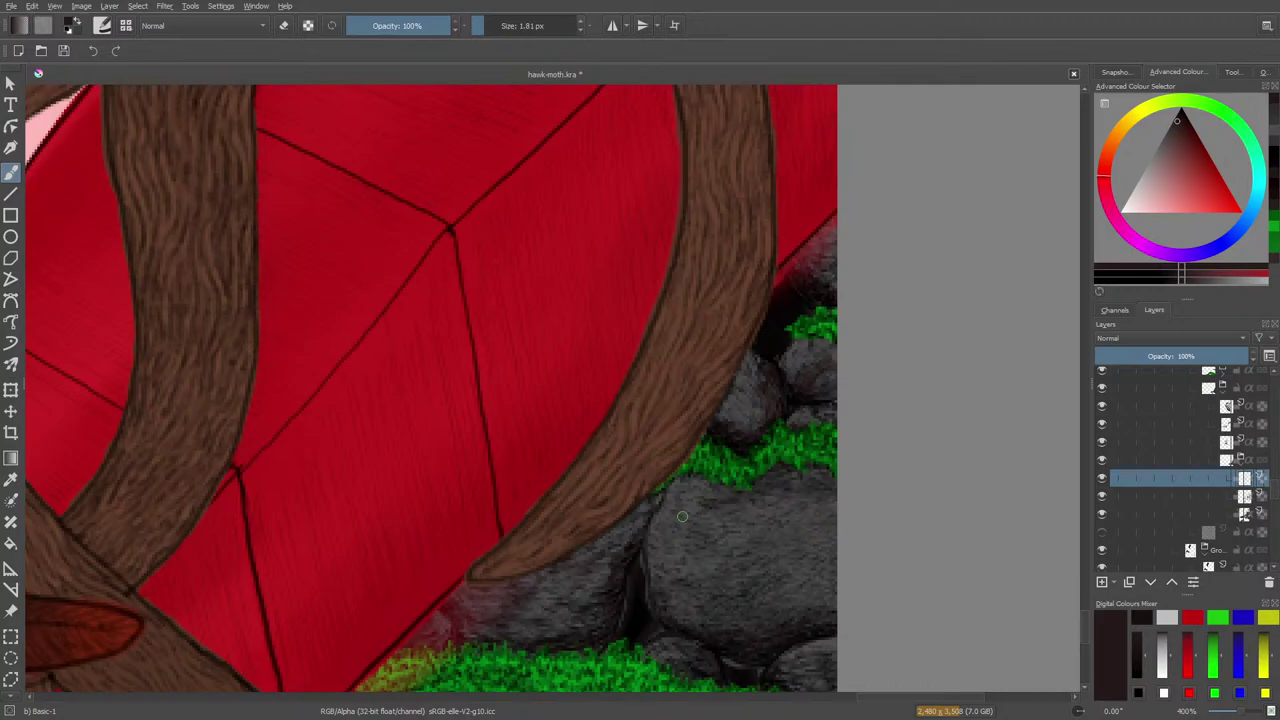
Toggle the dark texture, light texture and base colour layers one by one to check what each contributes to the rocks
{"action": "left_click", "coordinate": [1102, 480]}
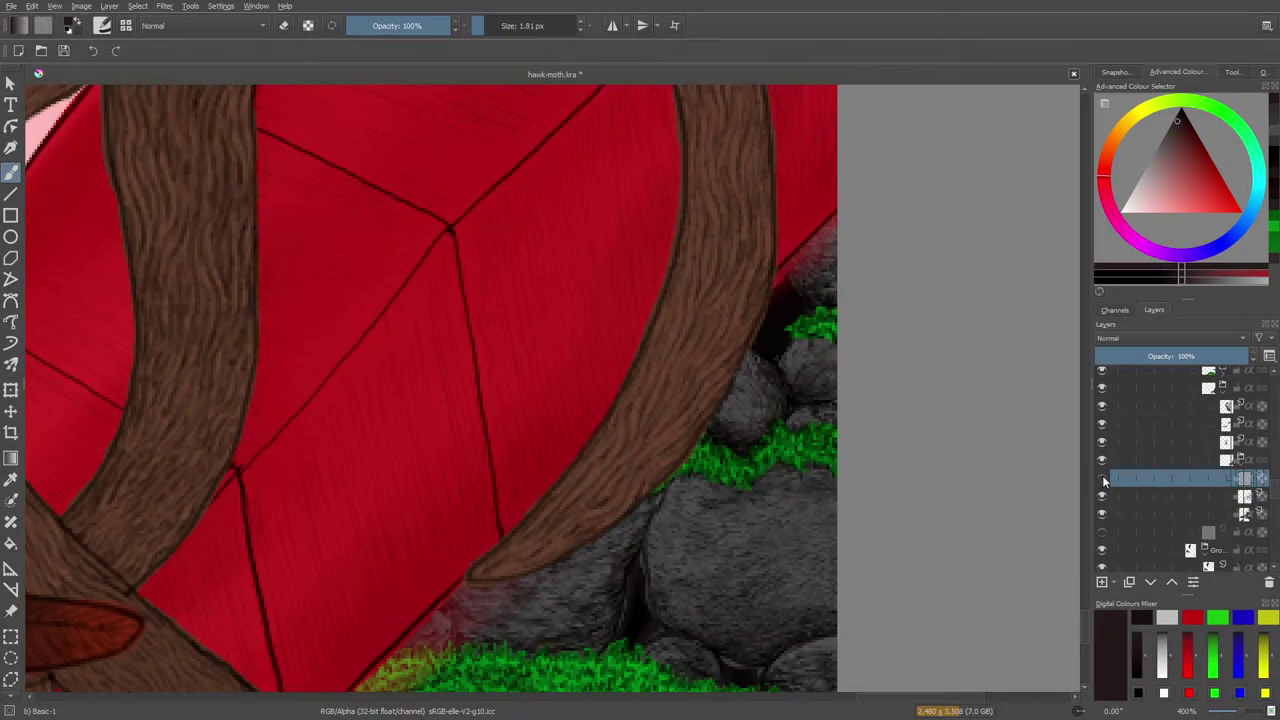
{"action": "left_click", "coordinate": [1102, 482]}
{"action": "left_click", "coordinate": [1102, 497]}
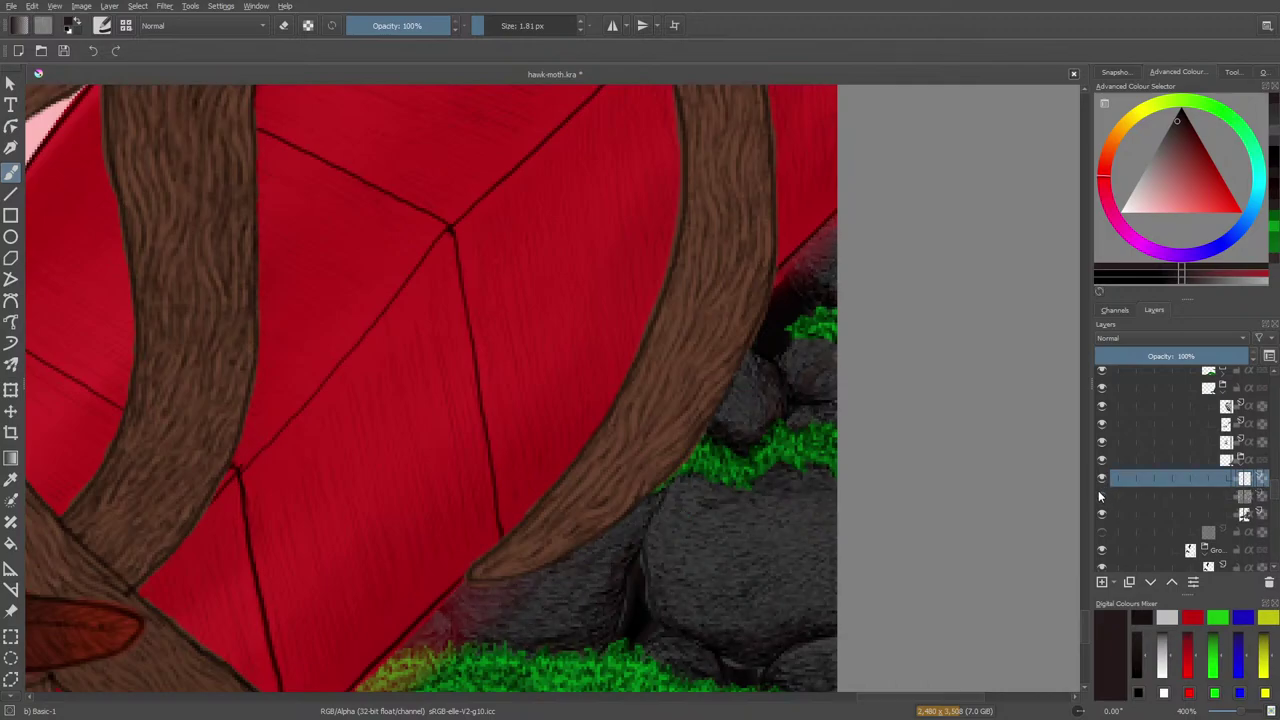
{"action": "left_click", "coordinate": [1102, 498]}
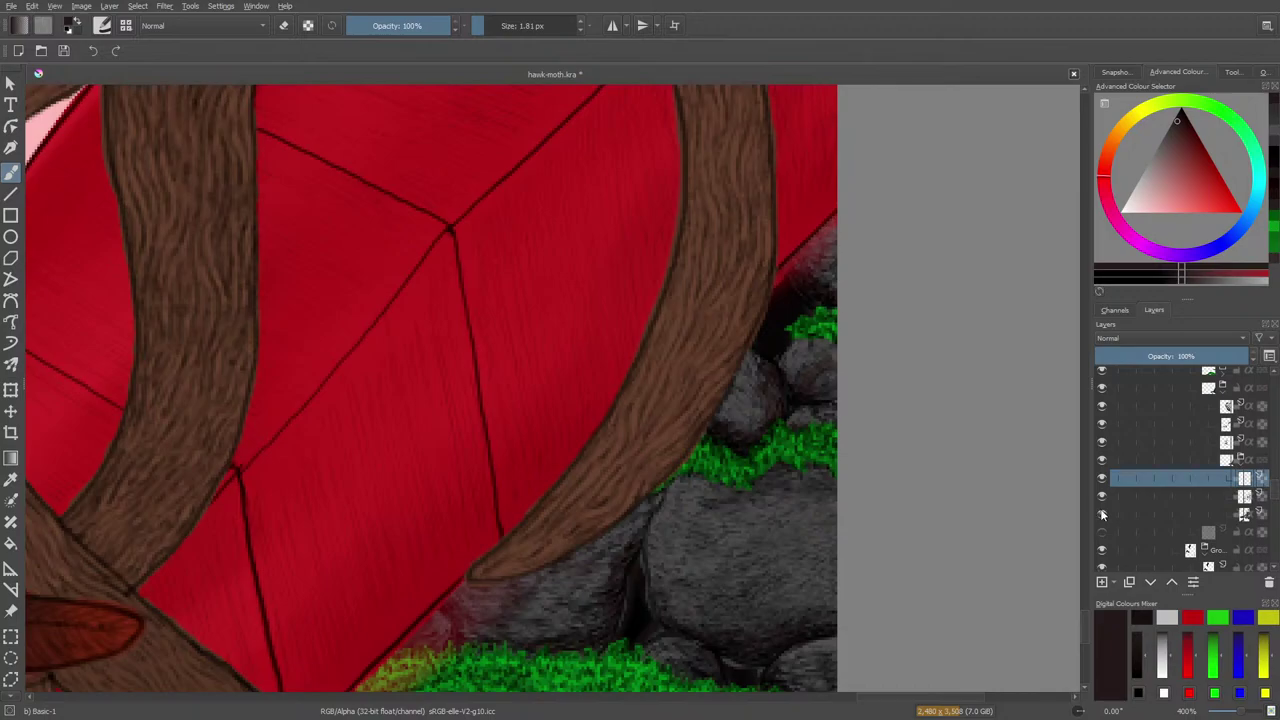
{"action": "left_click", "coordinate": [1102, 513]}
{"action": "left_click", "coordinate": [1103, 513]}
Erase the base colour spilling into the dark gap beside the large rock with the Eraser Circle at 7.85 px
{"action": "left_click", "coordinate": [1215, 516]}
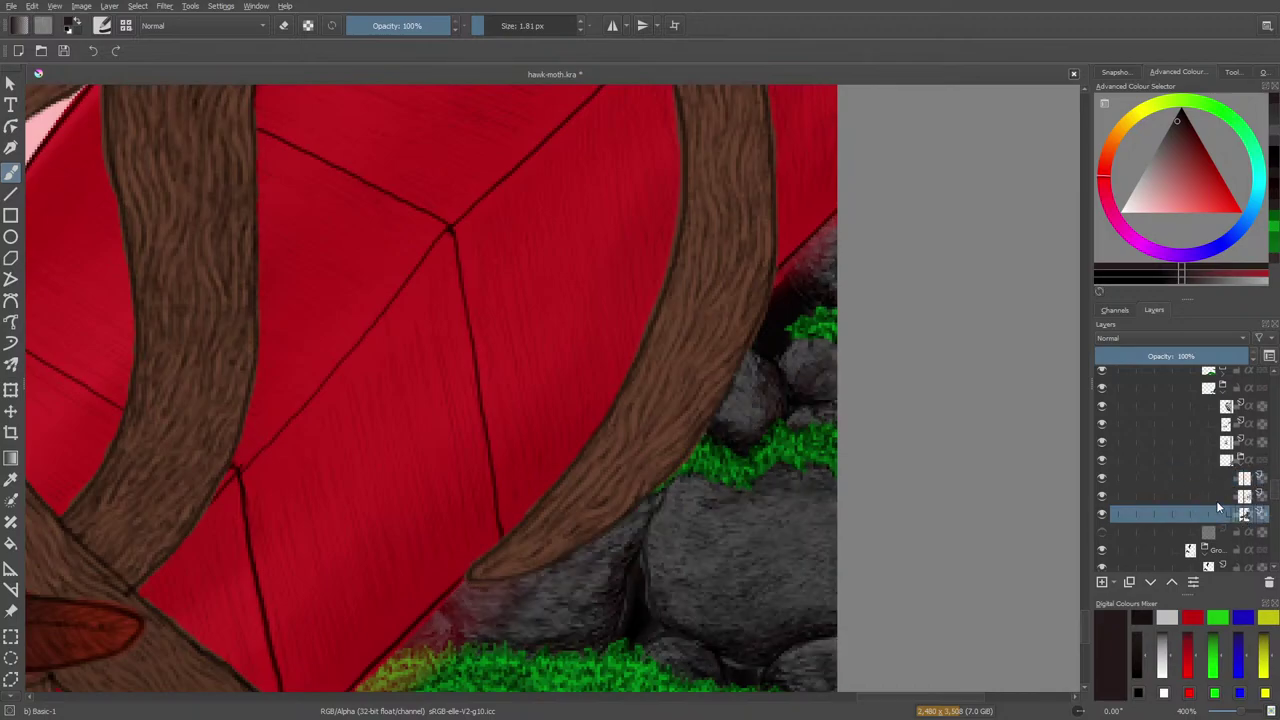
{"action": "key", "text": "e"}
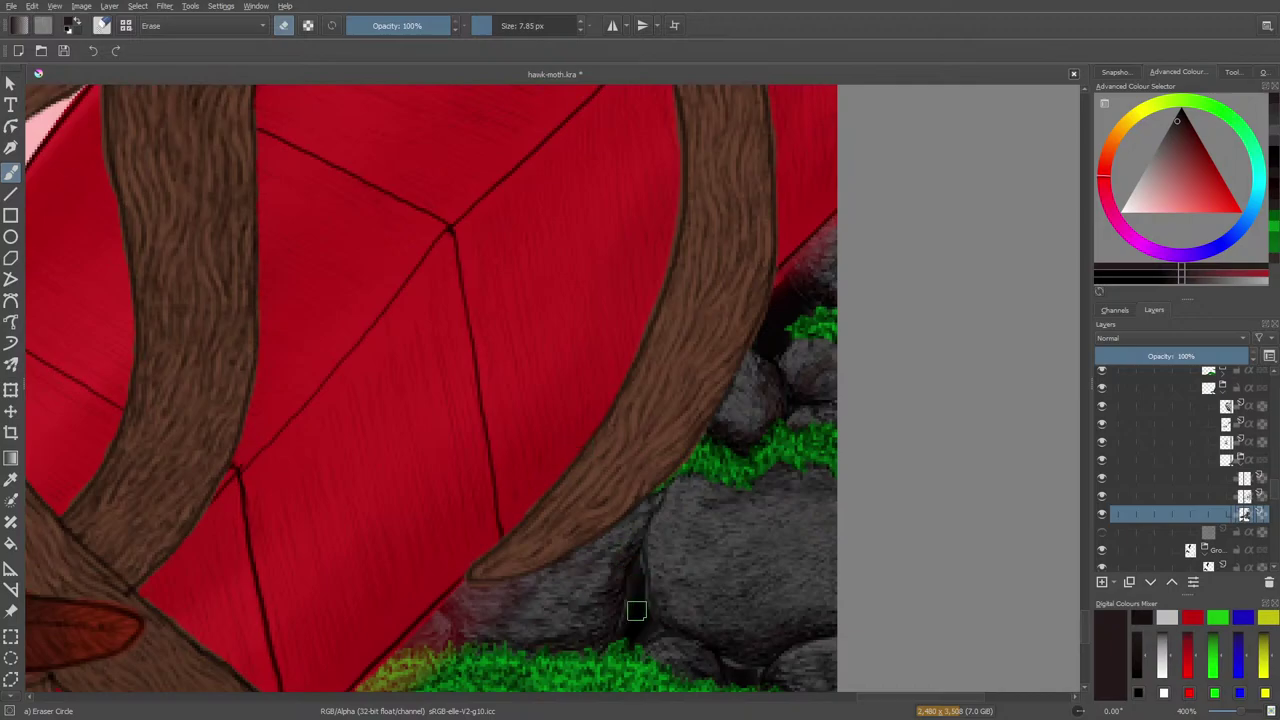
{"action": "left_click_drag", "start_coordinate": [634, 589], "coordinate": [640, 585]}
Check Paint Layer 297 by toggling it, and erase stray texture around the lower rock gaps on both texture layers
{"action": "key", "text": "Page_Up"}
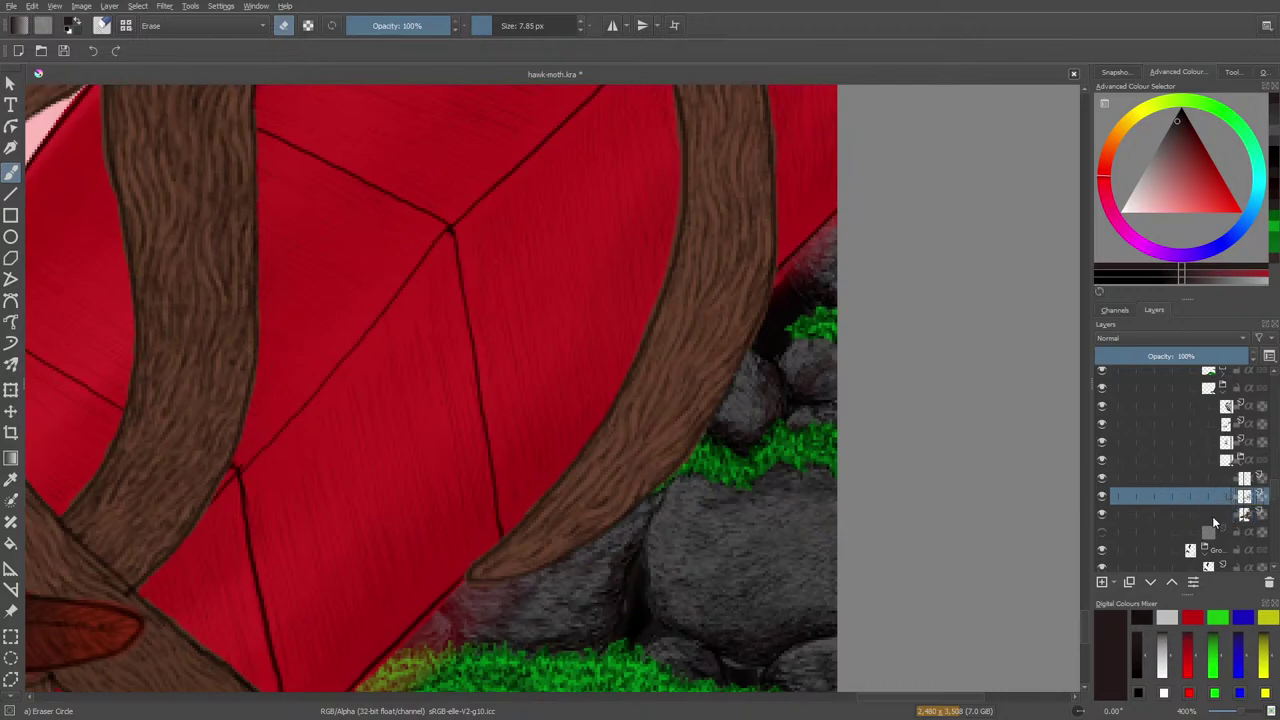
{"action": "left_click", "coordinate": [1102, 496]}
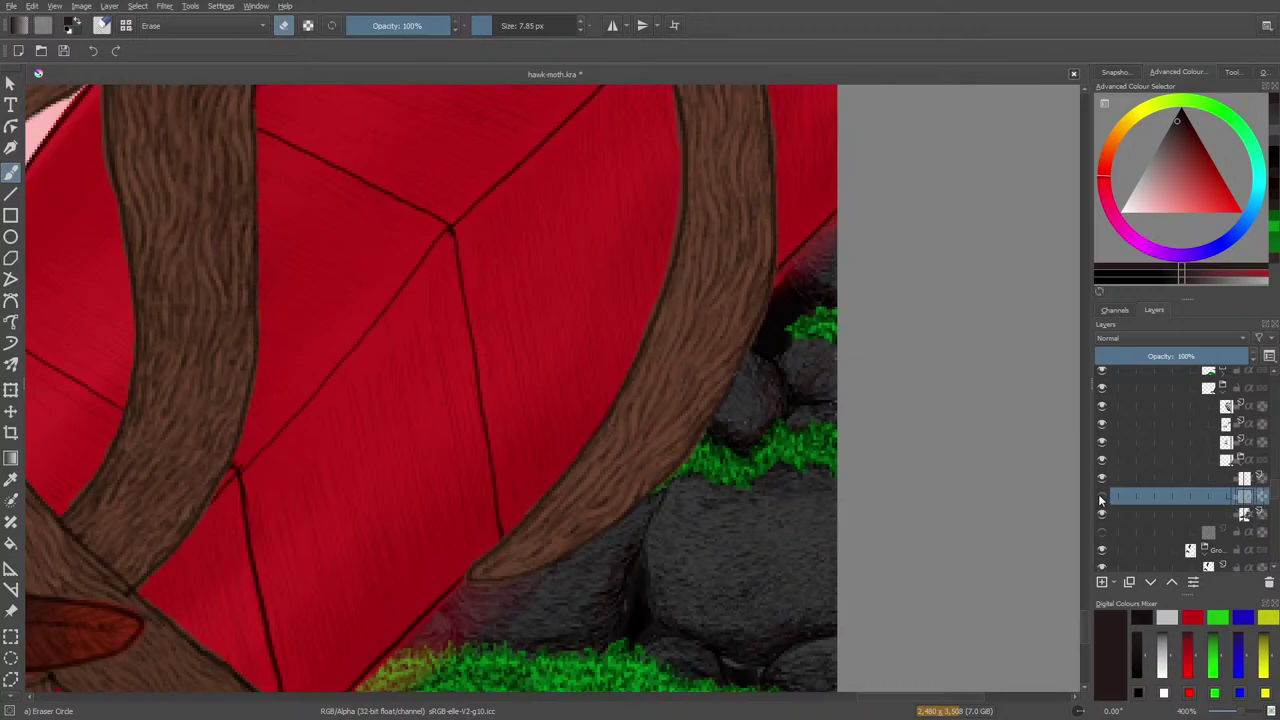
{"action": "left_click", "coordinate": [1102, 497]}
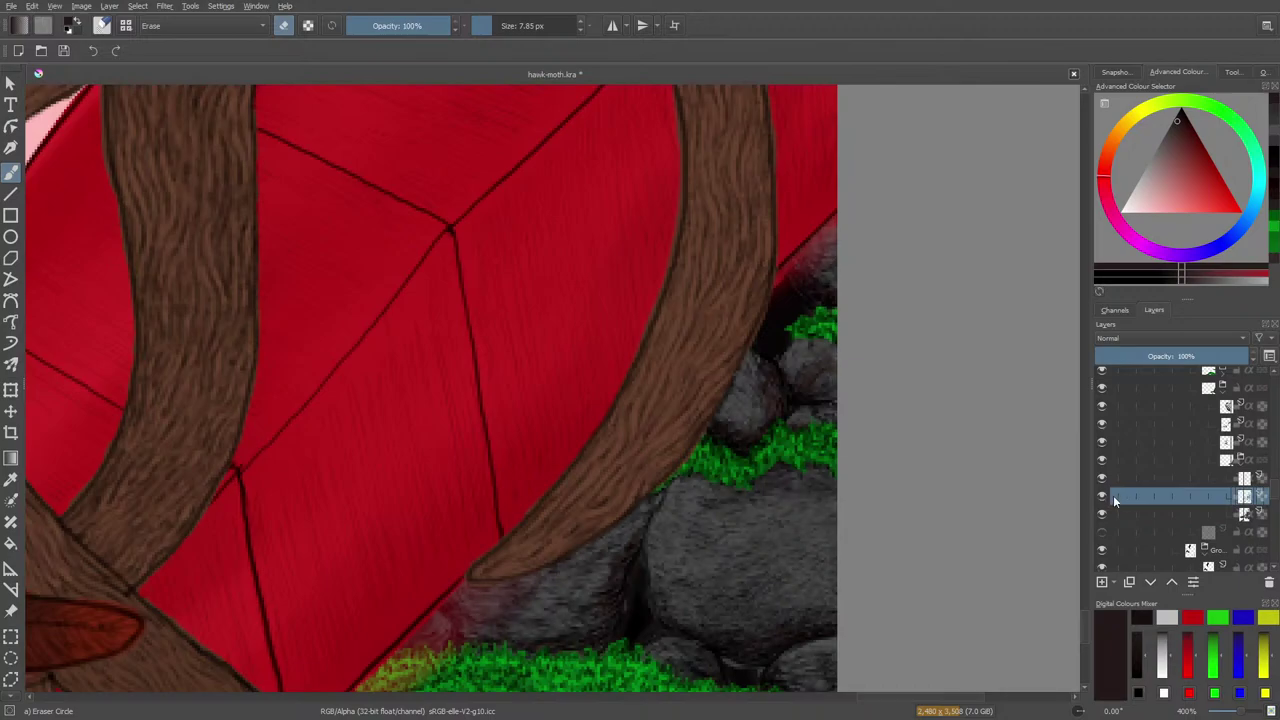
{"action": "left_click", "coordinate": [1203, 477]}
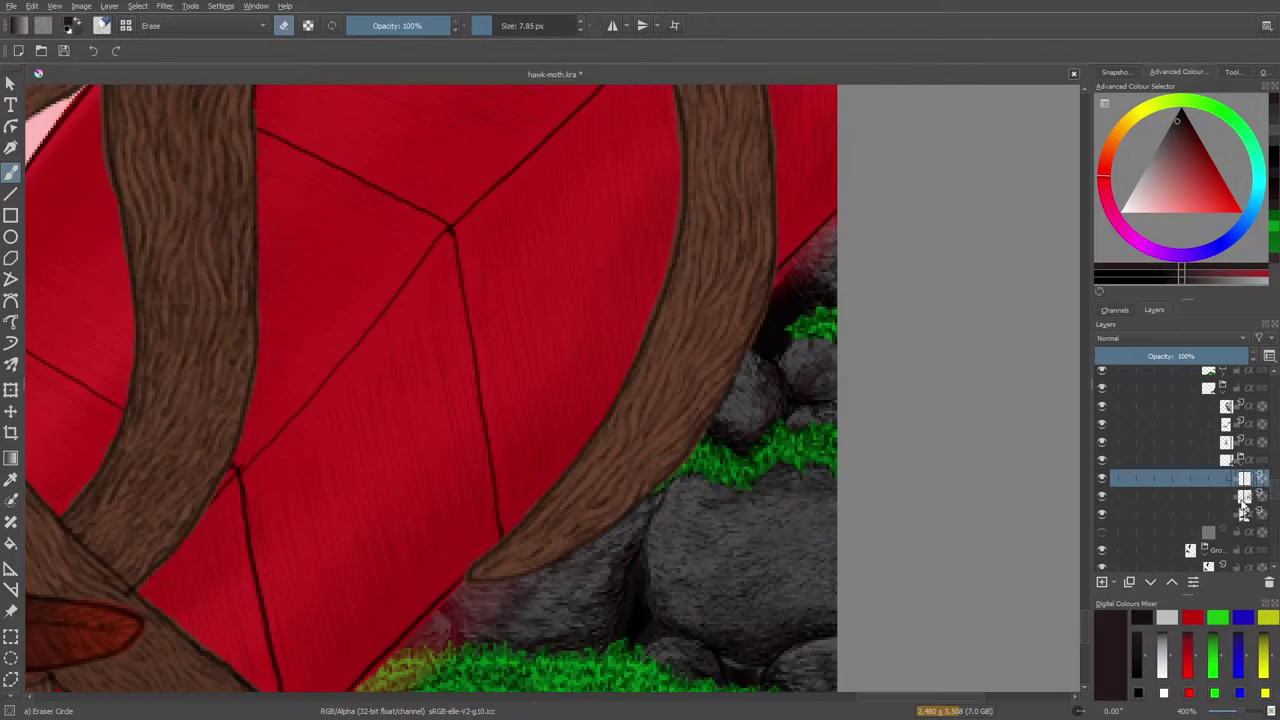
{"action": "left_click", "coordinate": [1241, 497]}
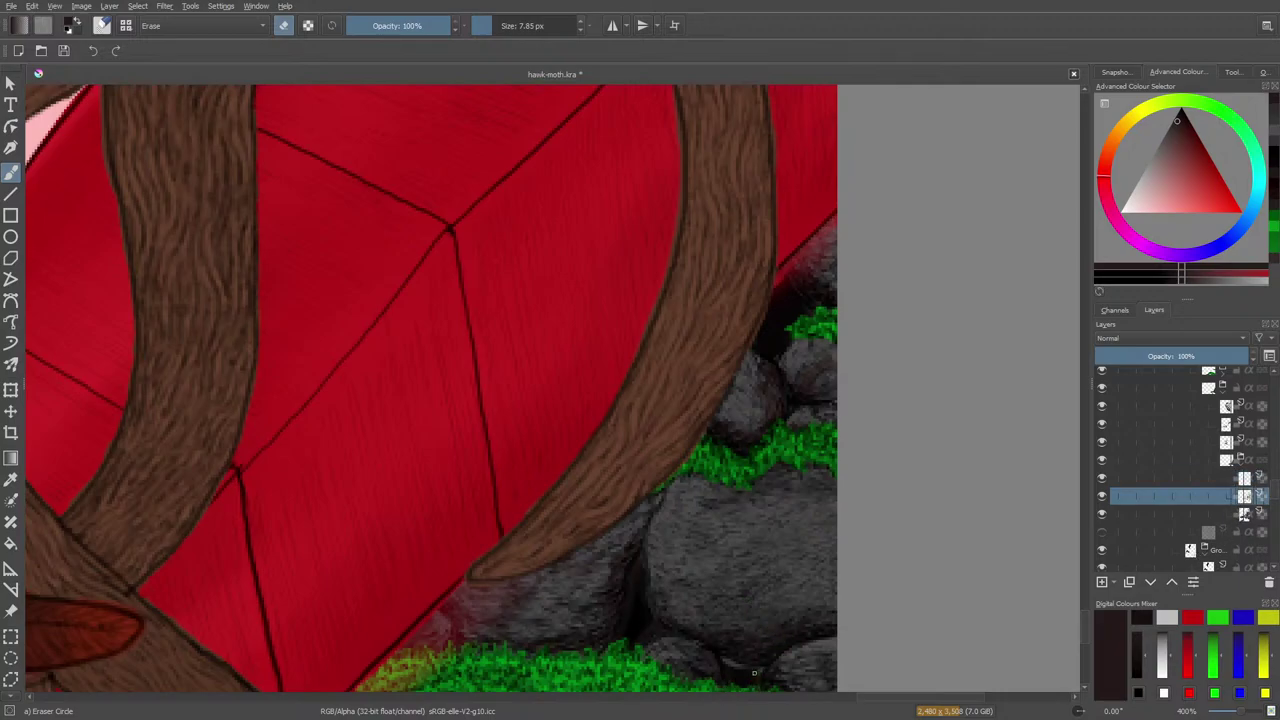
Select the base colour layer and sample the small lower rock's dark grey for touch-ups with Basic-1 at 1.81 px
{"action": "left_click", "coordinate": [1205, 518]}
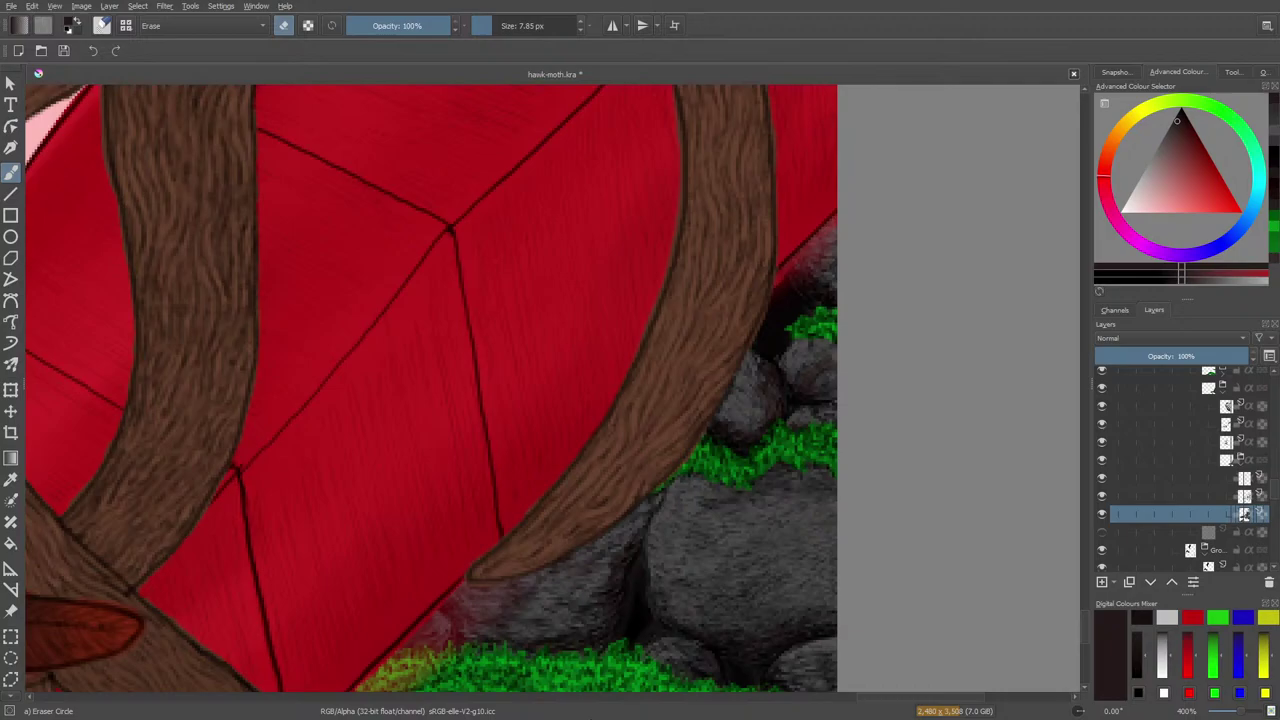
{"action": "key", "text": "slash"}
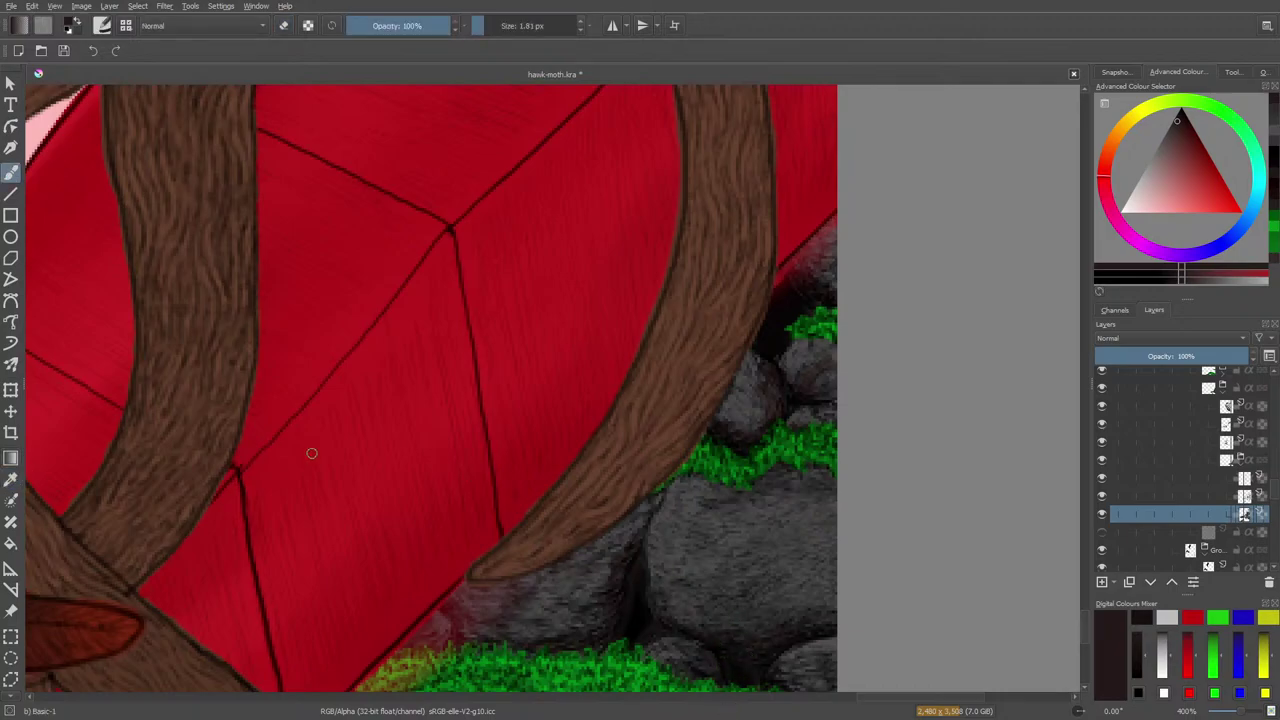
{"action": "left_click", "coordinate": [11, 480]}
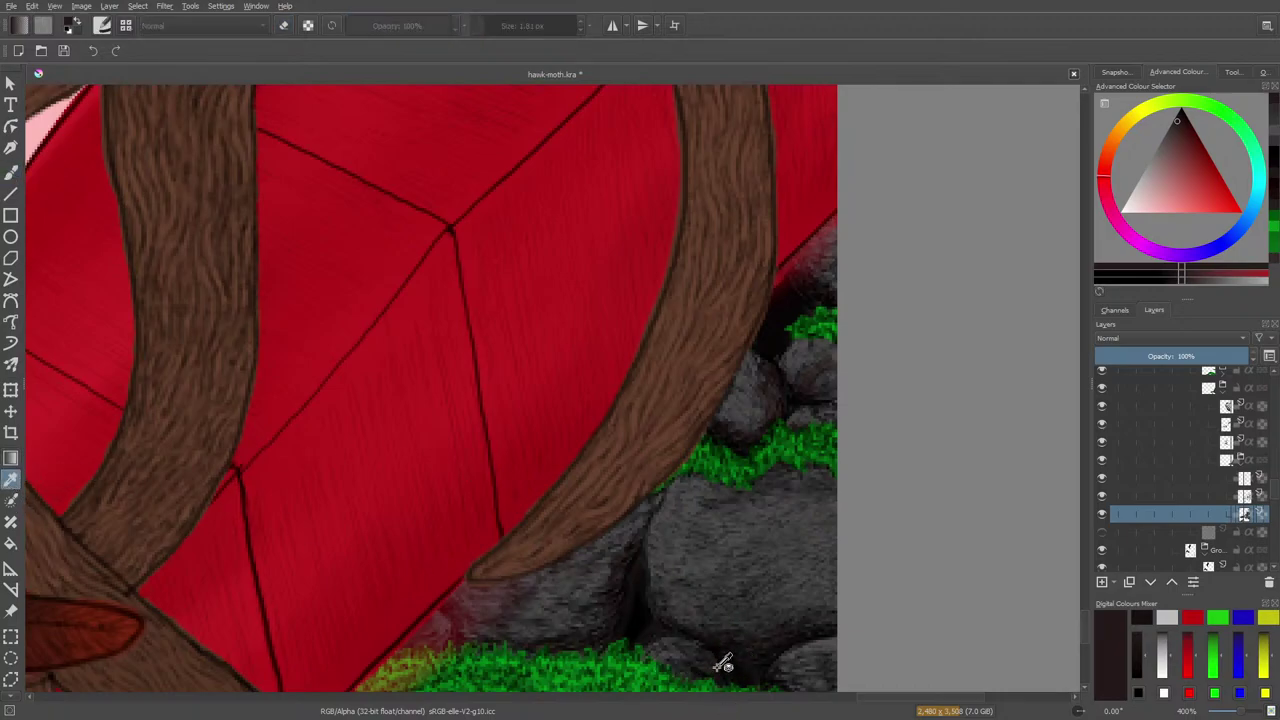
{"action": "left_click", "coordinate": [11, 170]}
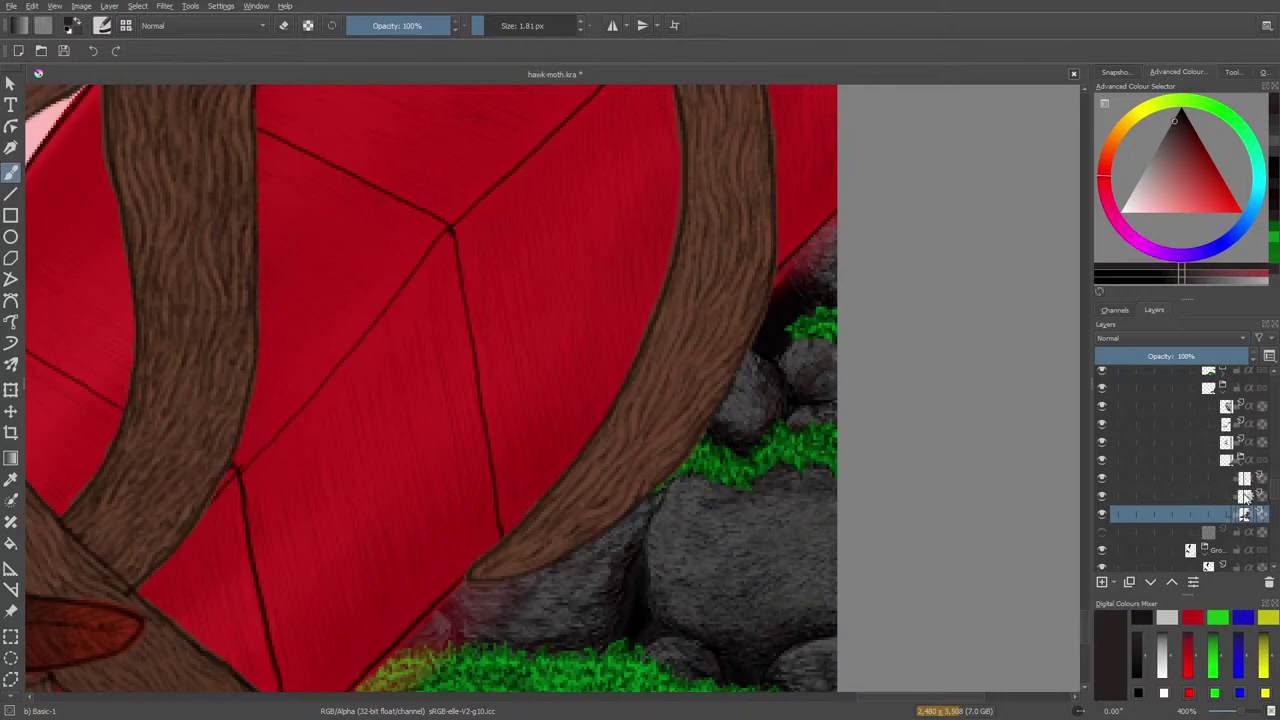
Sample the large rock's grey on the texture layer above the base colour and touch up the neighbouring rock with Basic-1 at 1.81 px
{"action": "left_click", "coordinate": [1215, 503]}
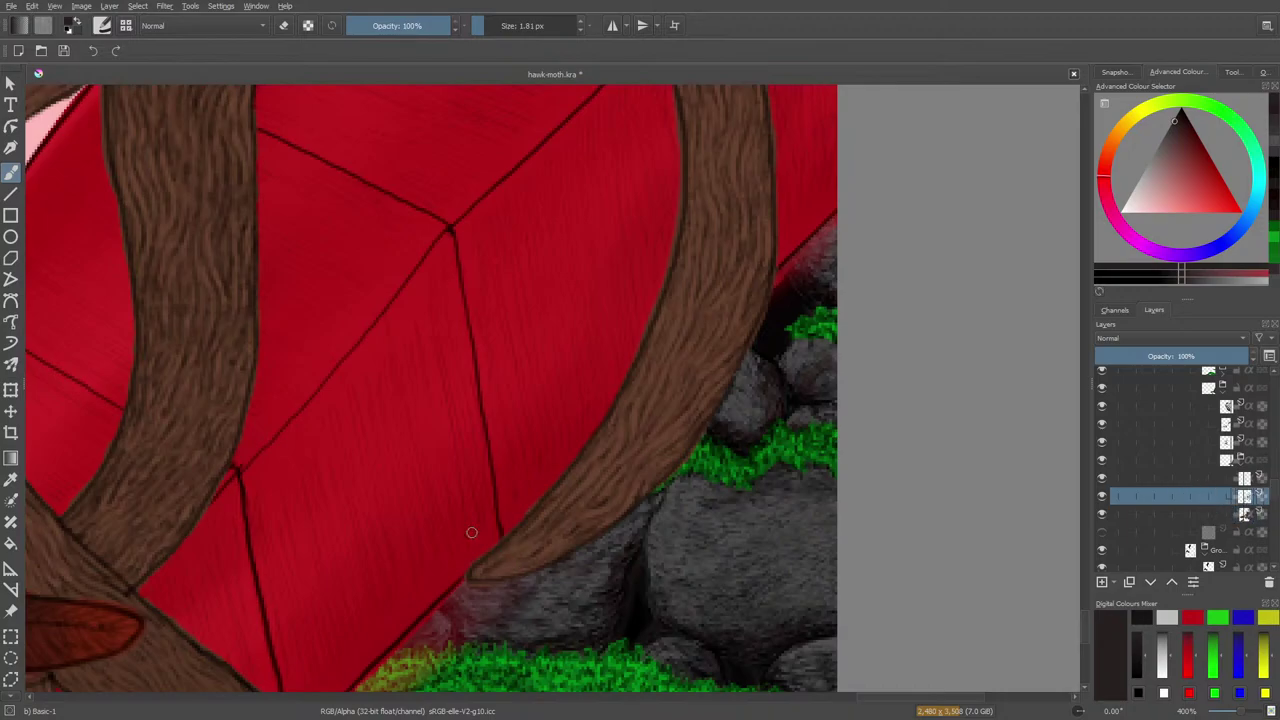
{"action": "left_click", "coordinate": [11, 480]}
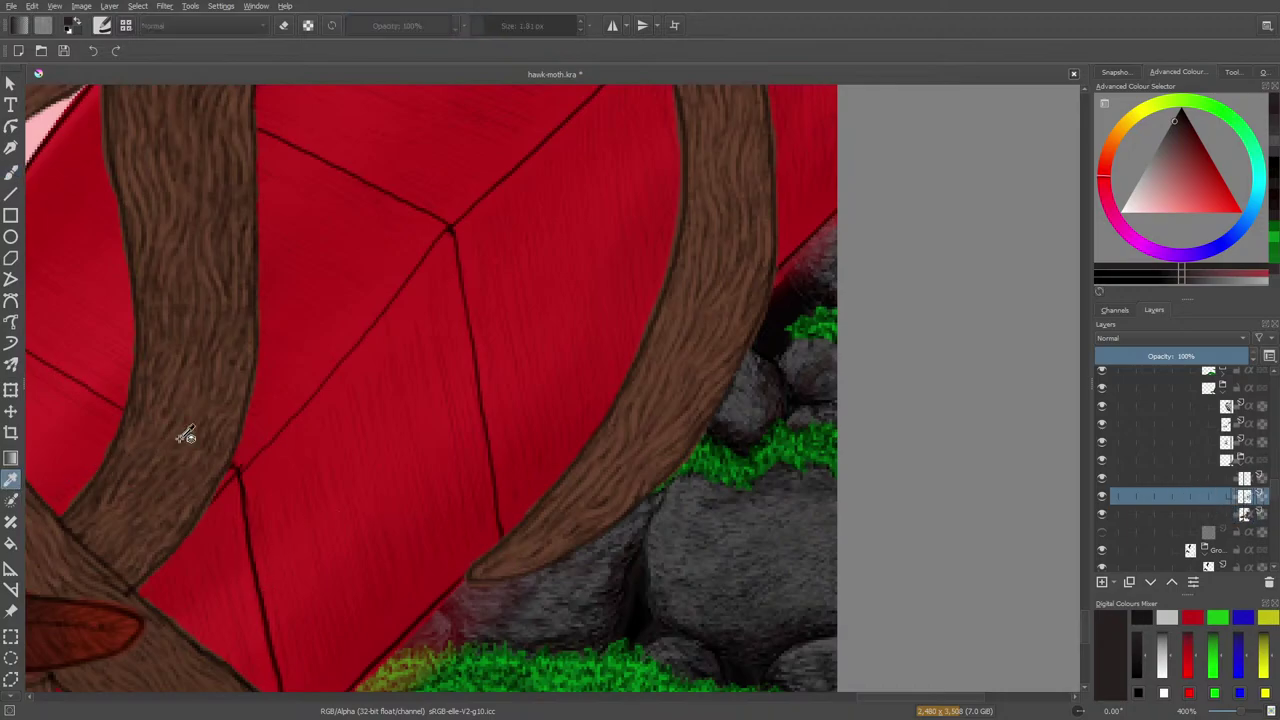
{"action": "left_click", "coordinate": [723, 520]}
{"action": "left_click", "coordinate": [725, 521]}
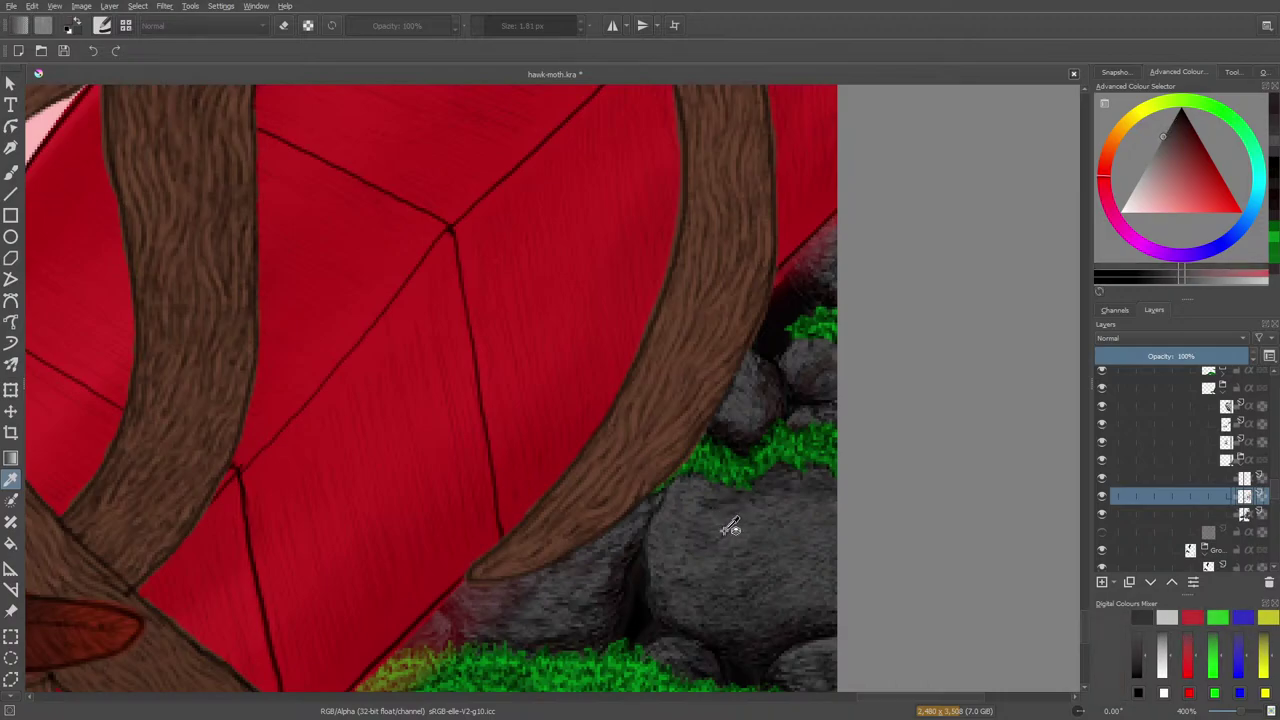
{"action": "left_click", "coordinate": [734, 527]}
{"action": "left_click", "coordinate": [737, 532]}
{"action": "left_click", "coordinate": [748, 534]}
{"action": "left_click", "coordinate": [11, 172]}
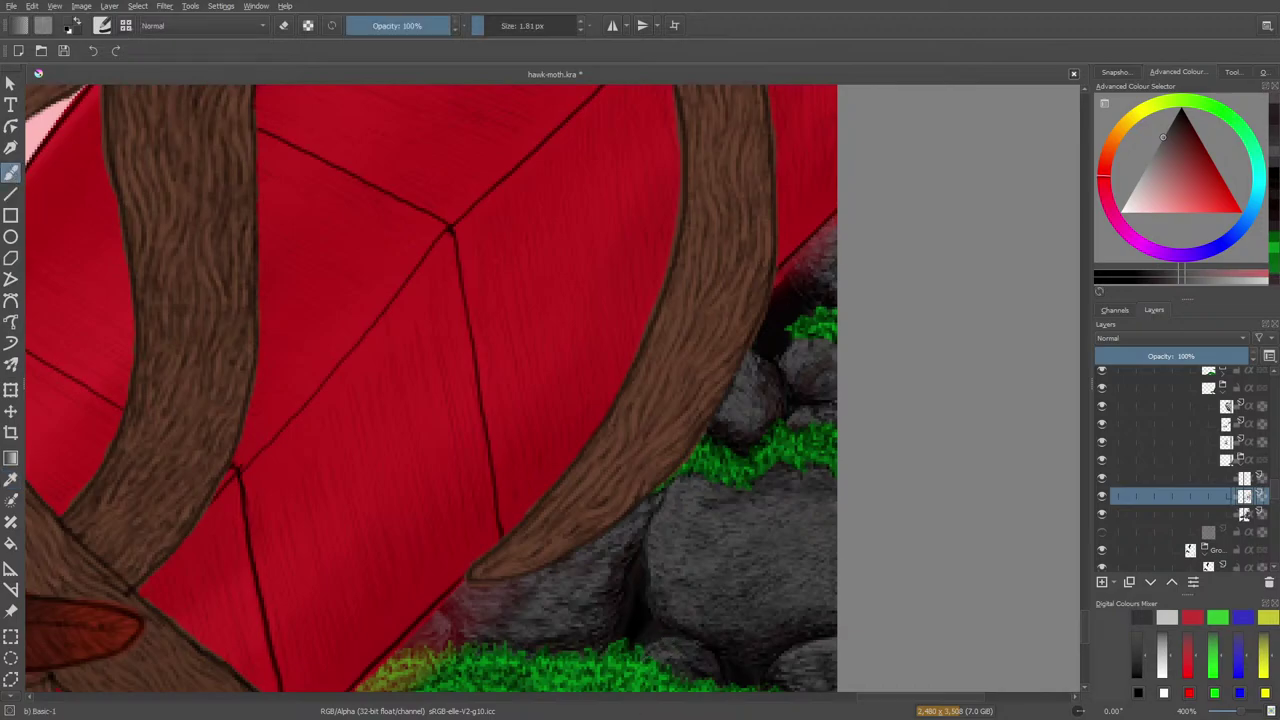
{"action": "right_click", "coordinate": [596, 587]}
{"action": "left_click_drag", "start_coordinate": [620, 532], "coordinate": [620, 529]}
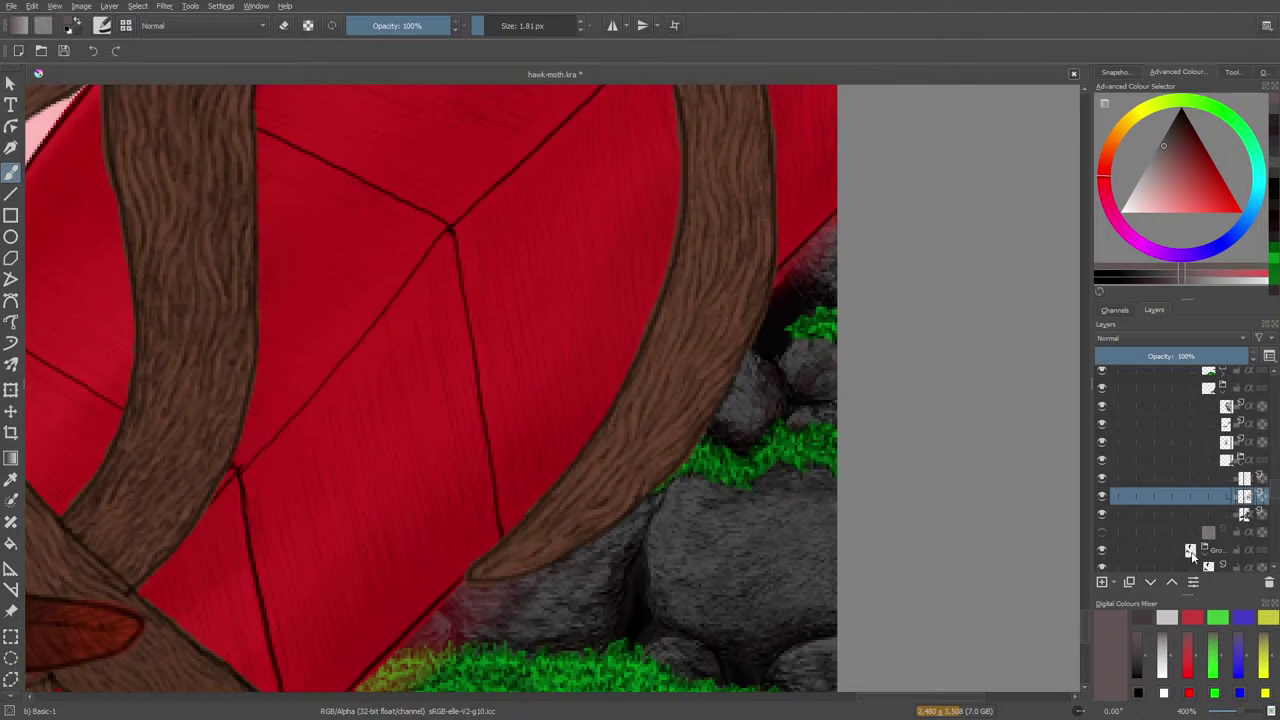
Select the layer beneath the rocks, sample the gap's black and fill the lower gap beside the large rock with Basic-1
{"action": "left_click", "coordinate": [1200, 566]}
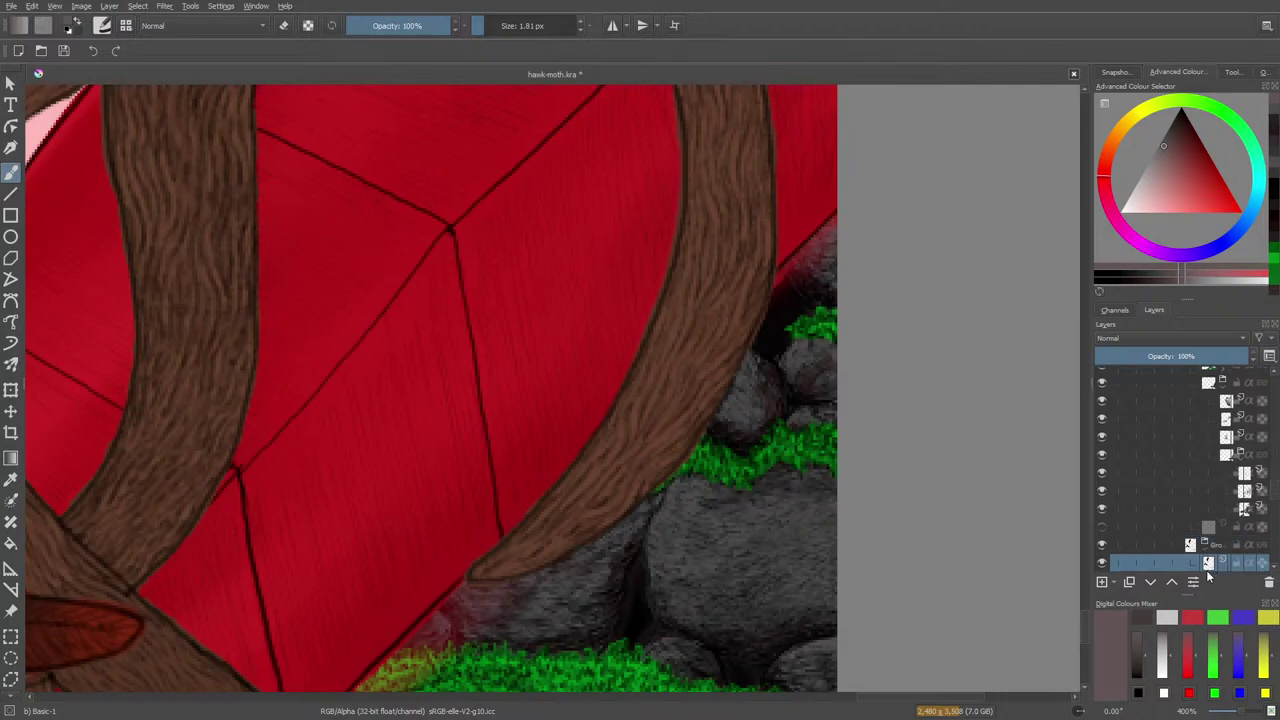
{"action": "left_click", "coordinate": [11, 478]}
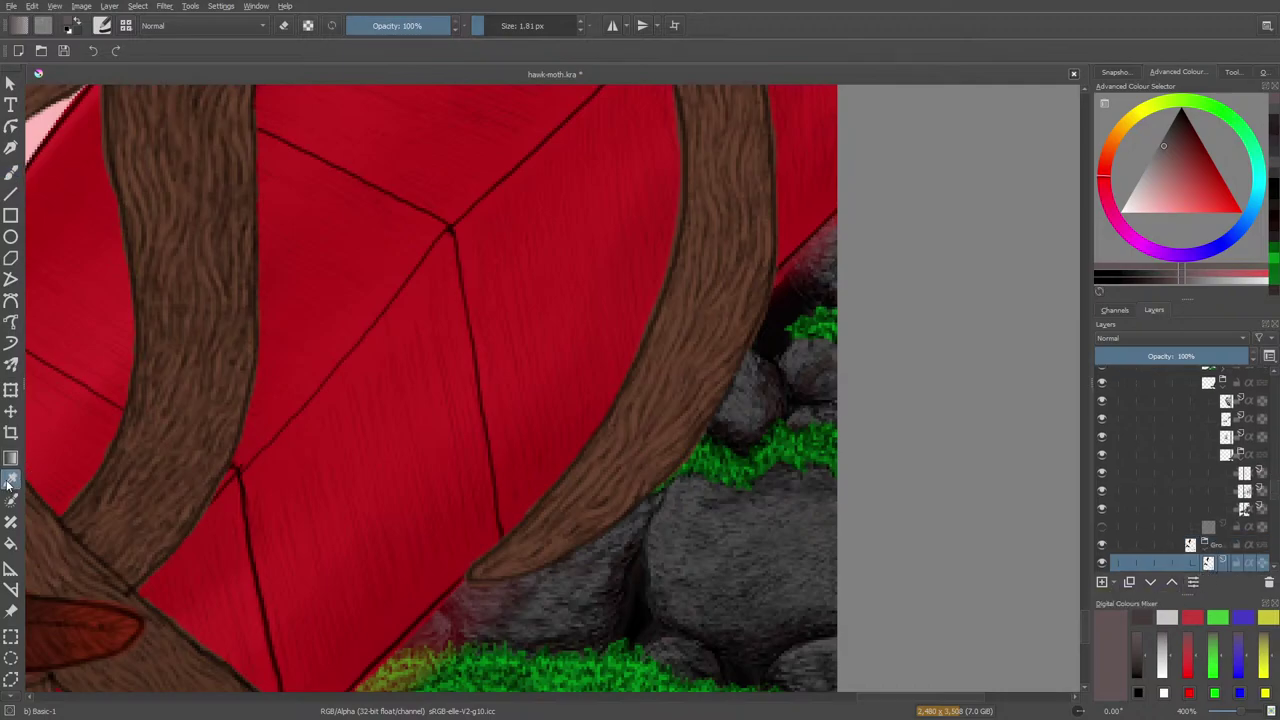
{"action": "left_click", "coordinate": [645, 615]}
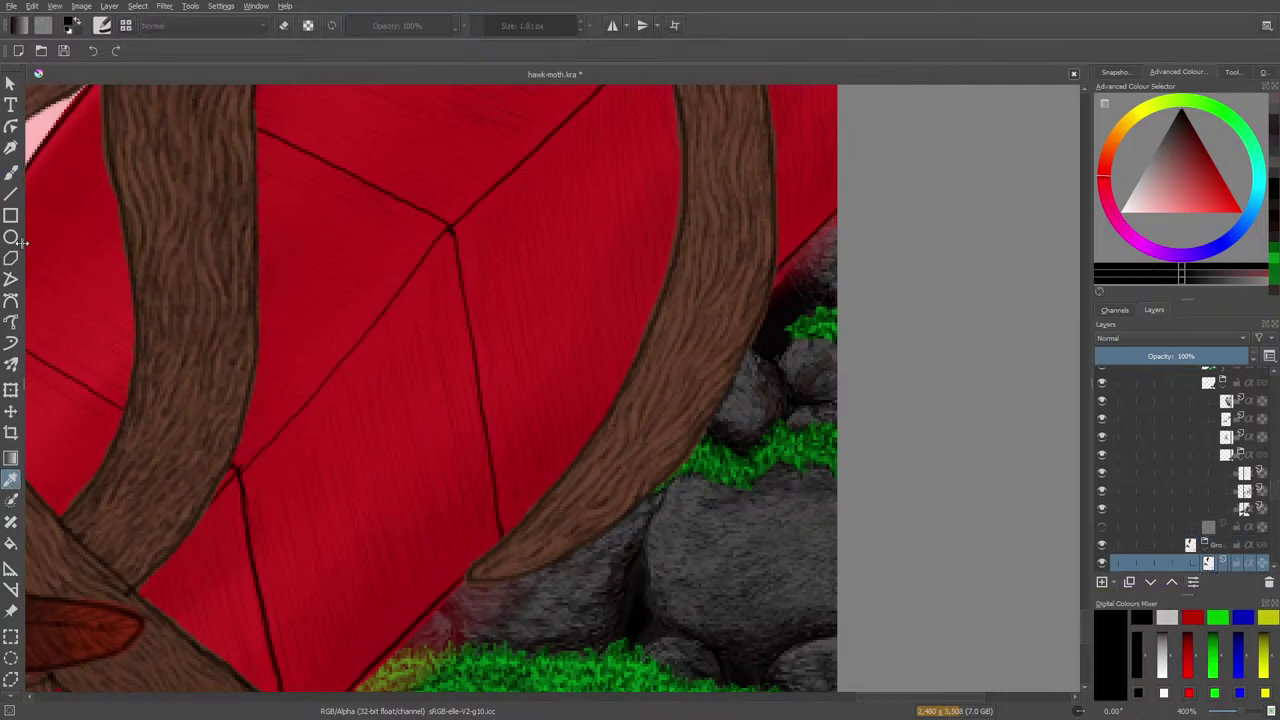
{"action": "left_click", "coordinate": [10, 172]}
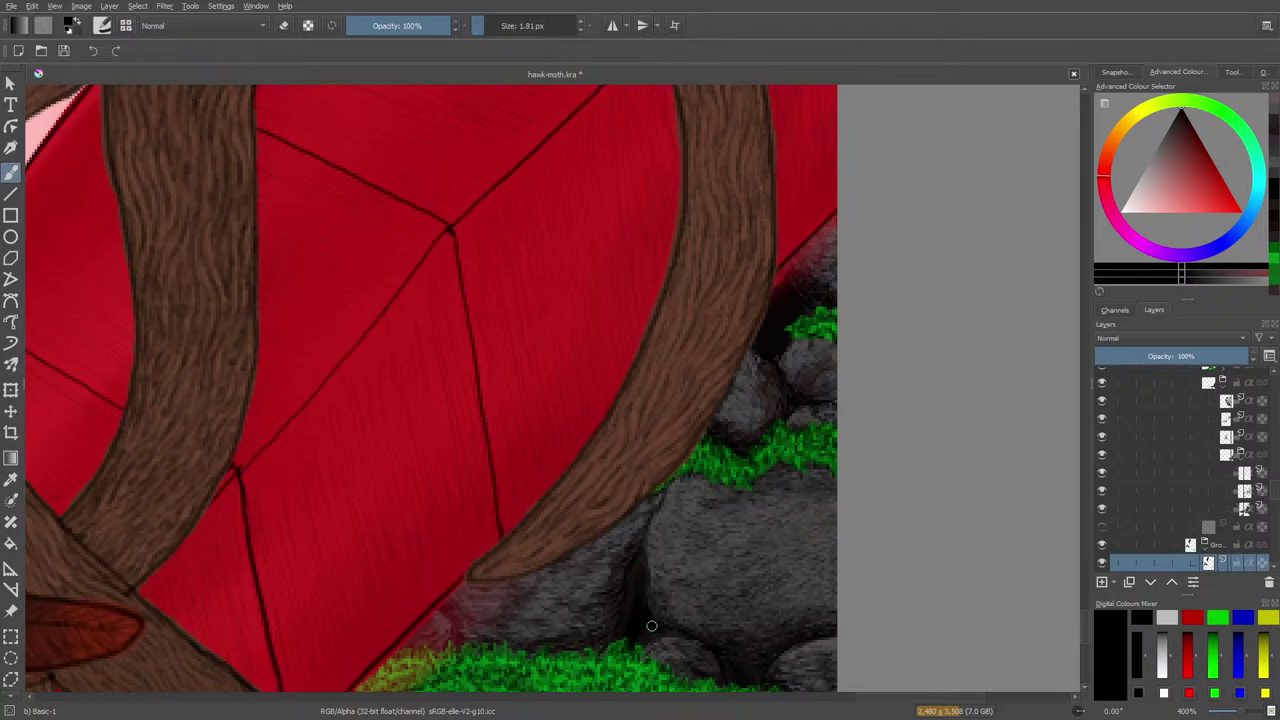
{"action": "left_click_drag", "start_coordinate": [650, 633], "coordinate": [633, 655]}
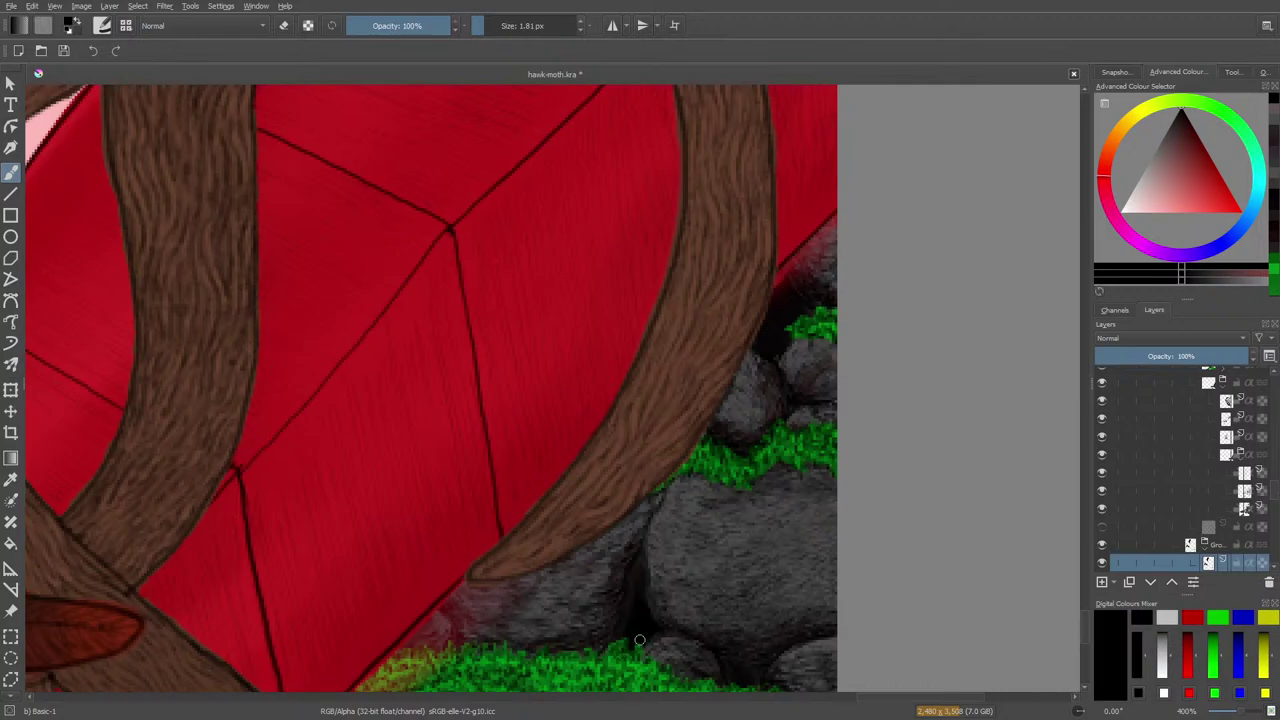
Switch to the Basic-5 Size Opacity brush at 9.47 px for darkening the gap beside the large rock
{"action": "right_click", "coordinate": [642, 611]}
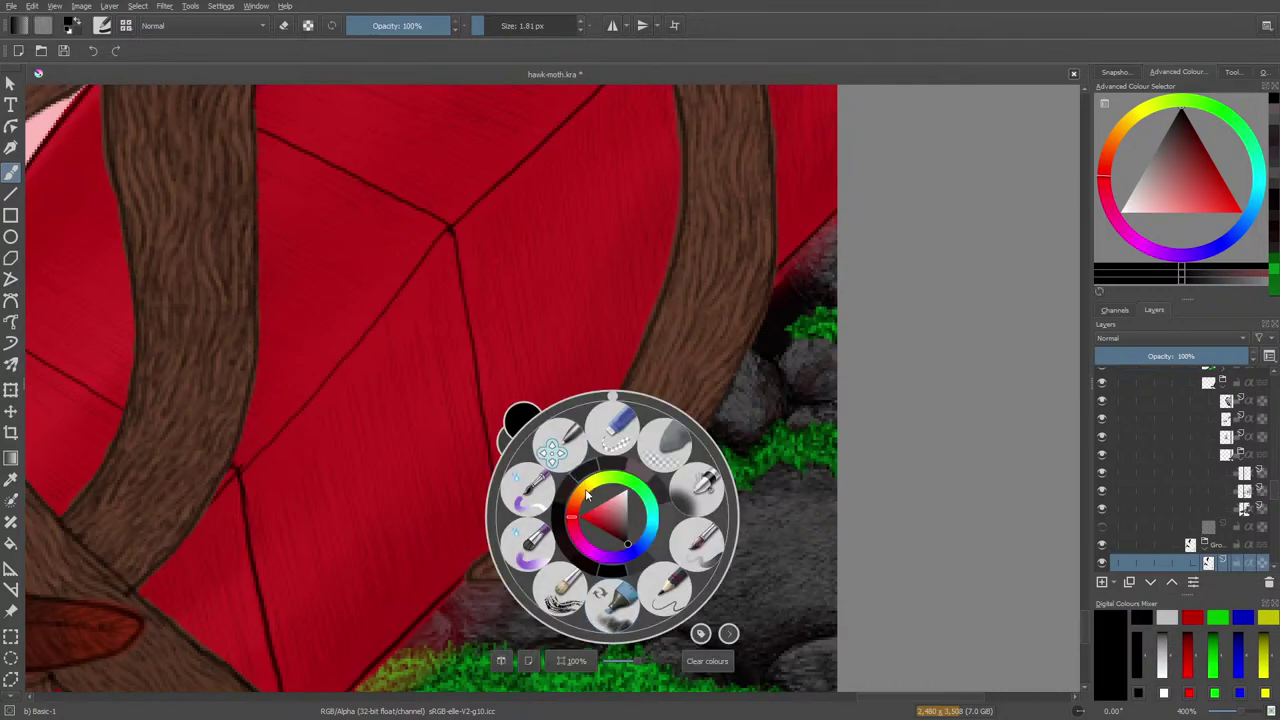
{"action": "left_click", "coordinate": [453, 375]}
{"action": "right_click", "coordinate": [506, 423]}
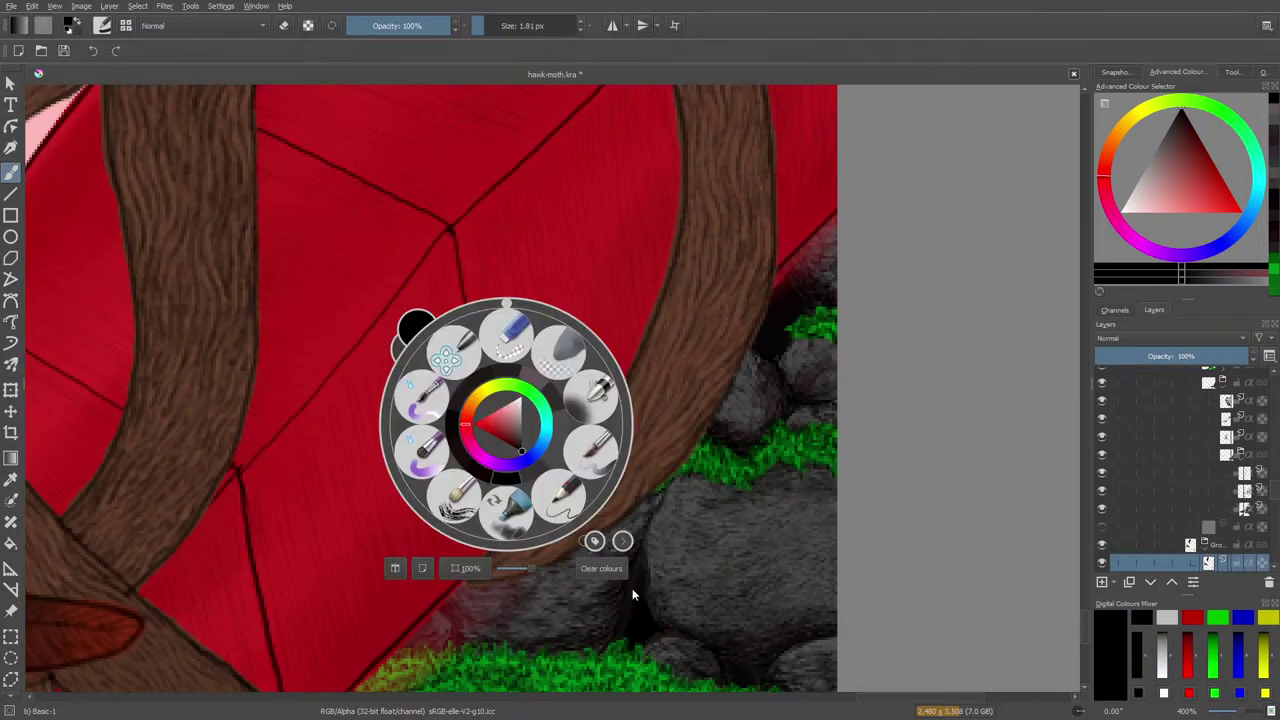
{"action": "left_click", "coordinate": [601, 455]}
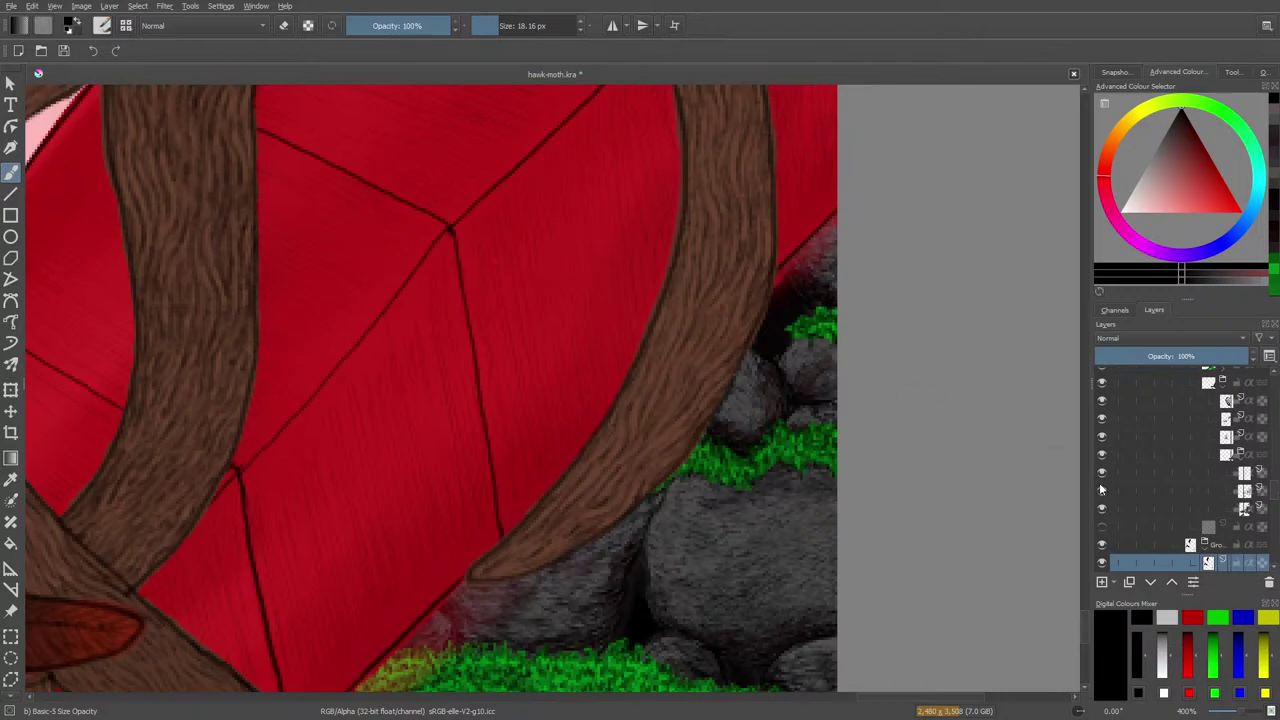
{"action": "scroll", "coordinate": [1081, 618], "scroll_direction": "down", "scroll_amount": 5}
{"action": "left_click", "coordinate": [500, 26]}
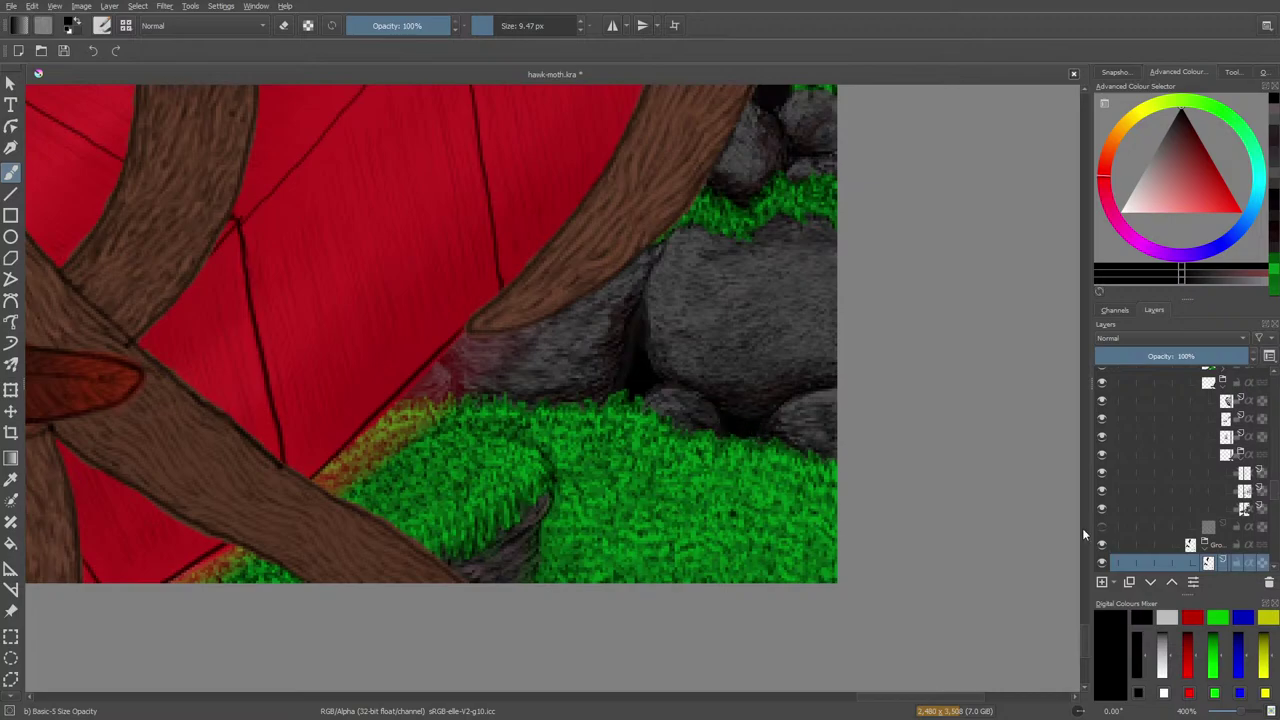
{"action": "scroll", "coordinate": [1083, 634], "scroll_direction": "up", "scroll_amount": 1}
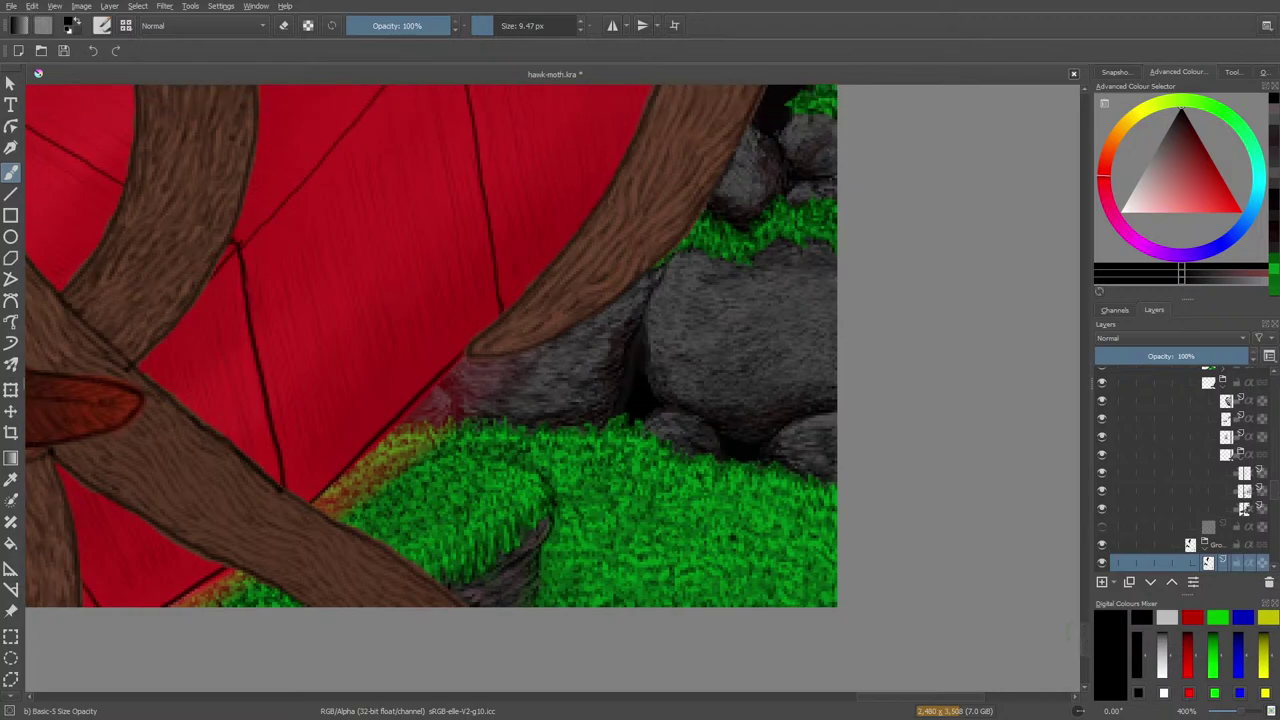
Smudge the dark gaps around the large rock and small lower rocks with Blender Basic at 5.79 px
{"action": "left_click", "coordinate": [101, 25]}
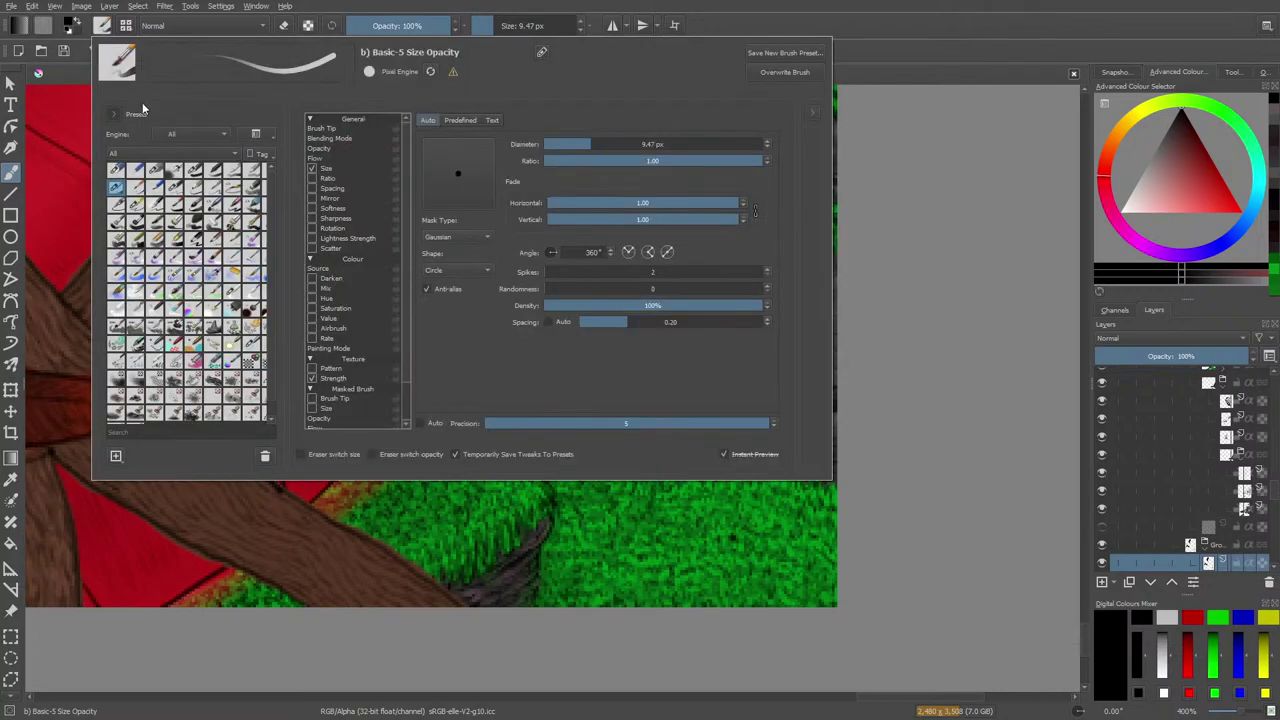
{"action": "left_click", "coordinate": [225, 294]}
{"action": "right_click", "coordinate": [167, 226]}
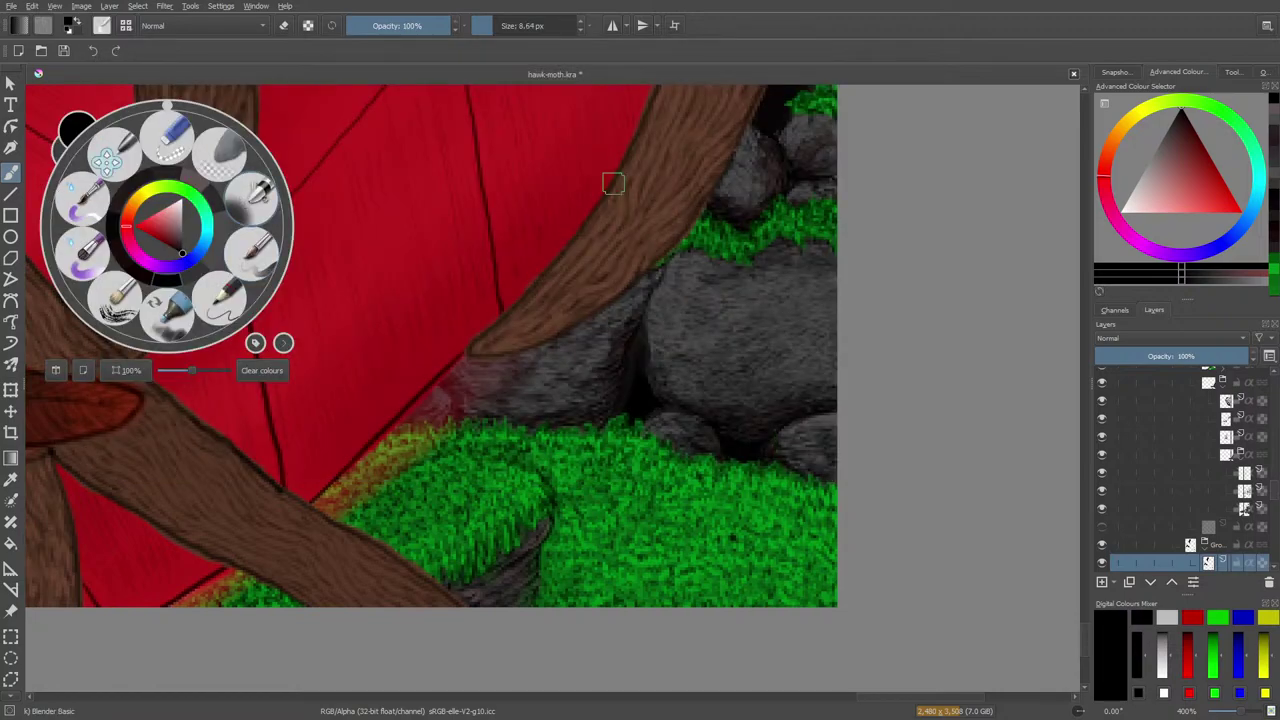
{"action": "left_click", "coordinate": [488, 25]}
{"action": "left_click", "coordinate": [761, 464]}
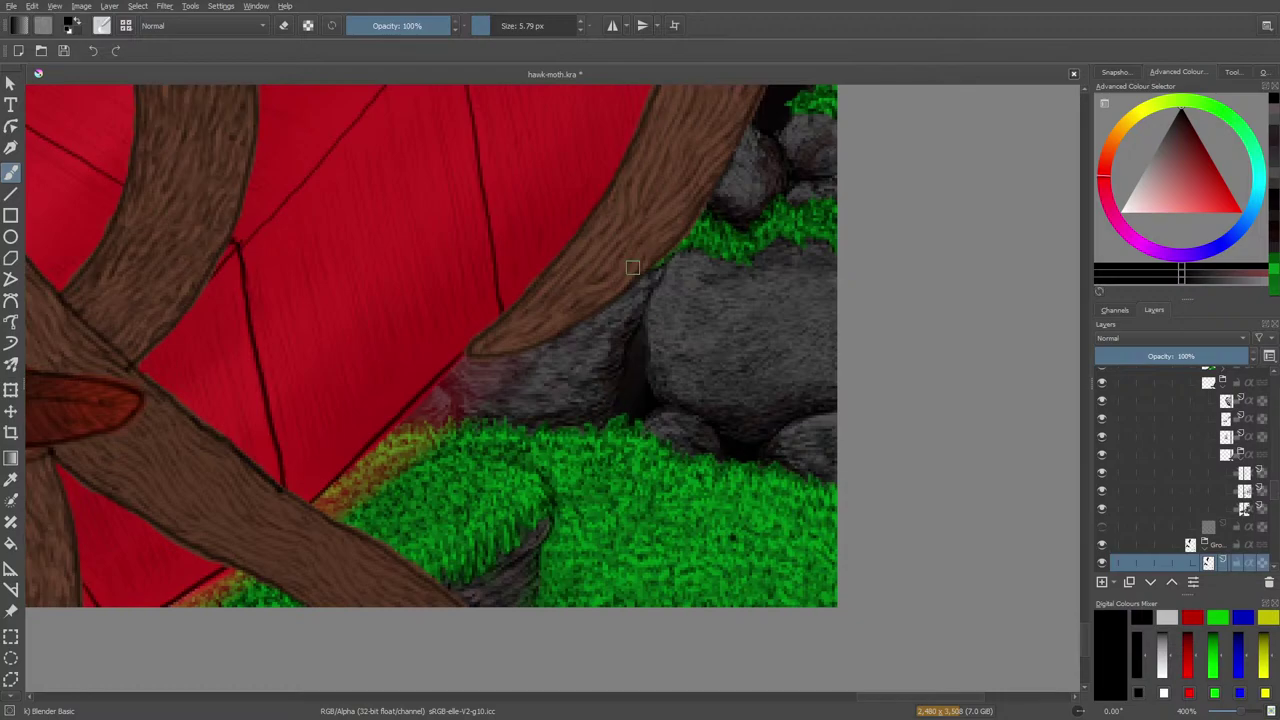
Repaint the dark gap beside the large rock in black with Basic-5 Size Opacity at 9.47 px
{"action": "left_click", "coordinate": [104, 27]}
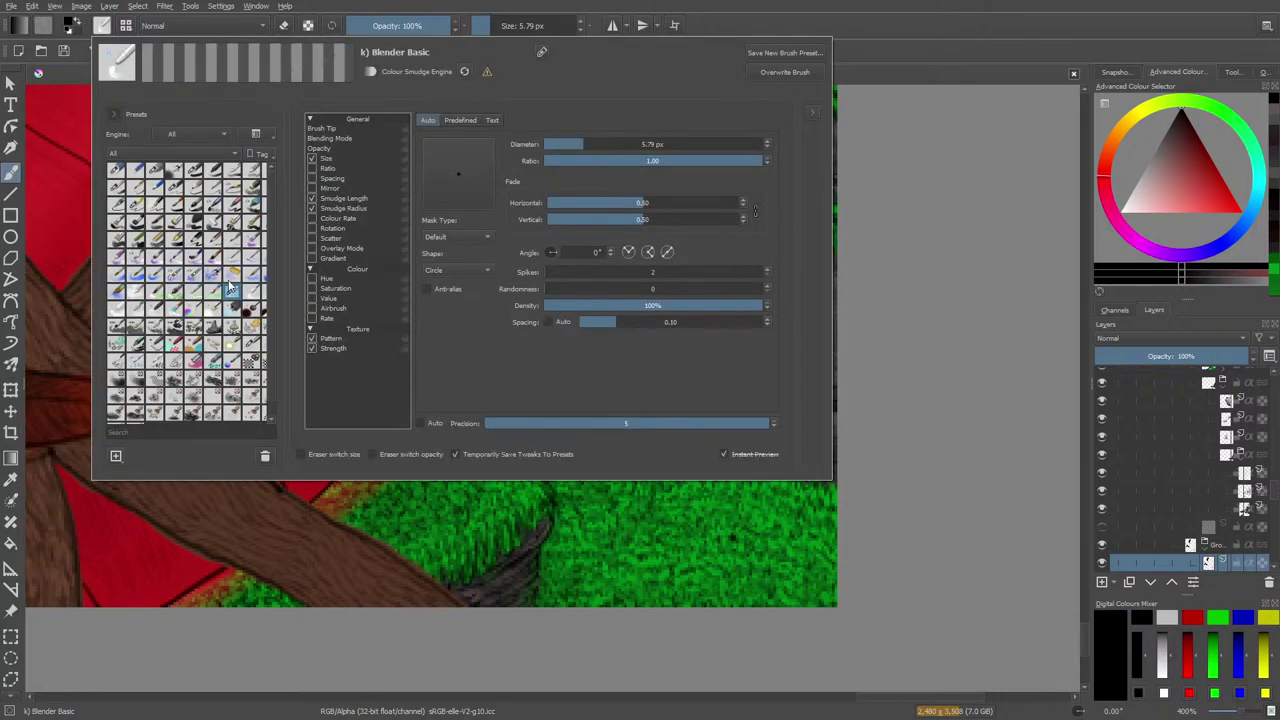
{"action": "right_click", "coordinate": [494, 516]}
{"action": "left_click", "coordinate": [573, 545]}
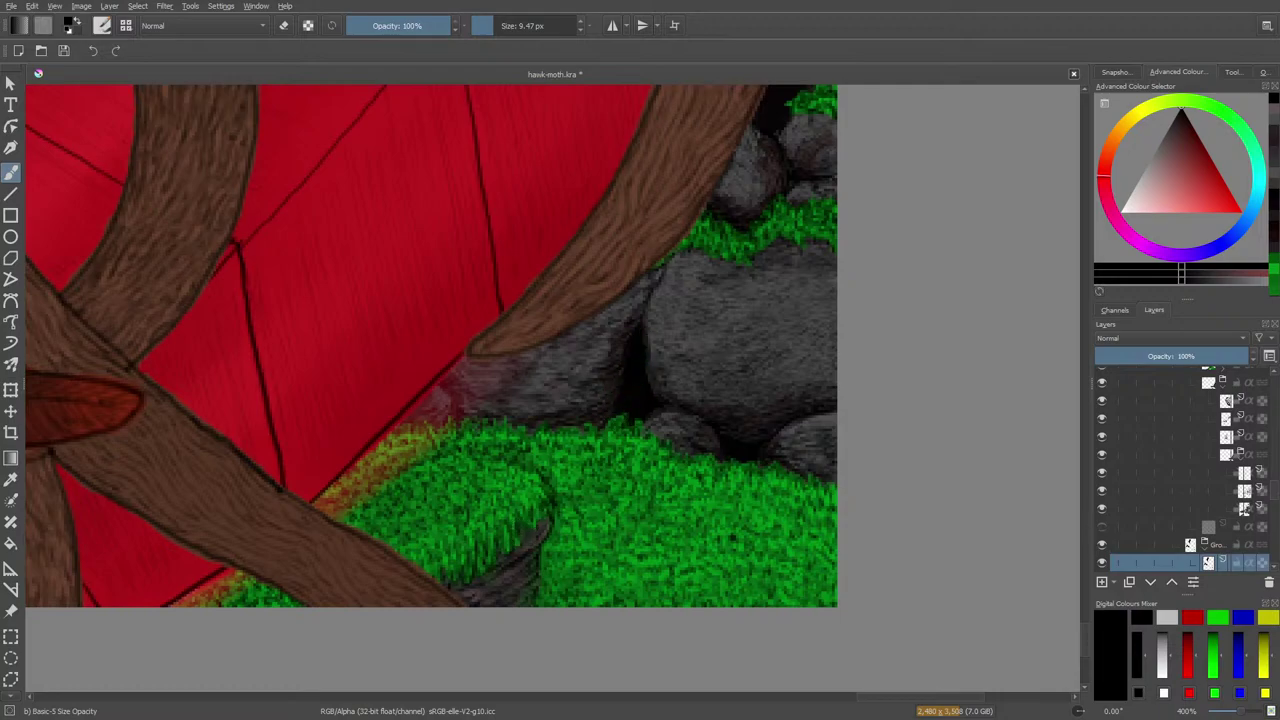
{"action": "scroll", "coordinate": [1082, 627], "scroll_direction": "up", "scroll_amount": 2}
{"action": "scroll", "coordinate": [1082, 627], "scroll_direction": "up", "scroll_amount": 5}
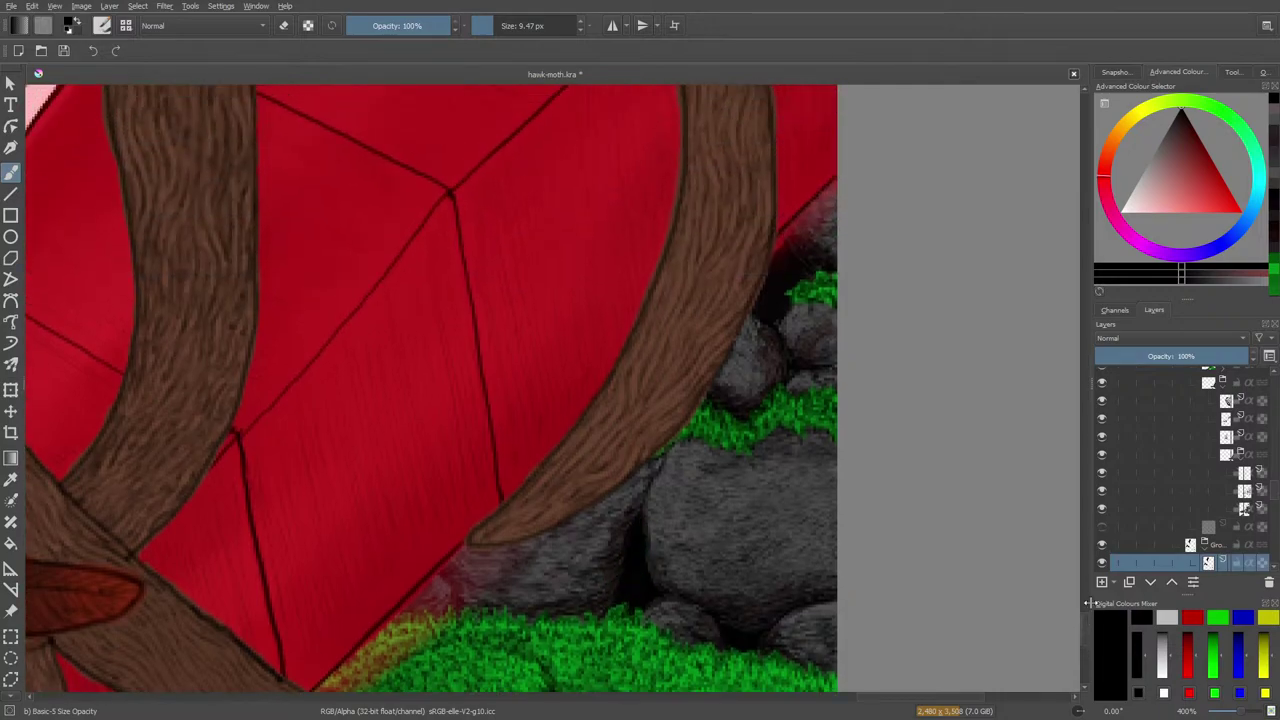
Touch up the dark gap between the branch and the upper rocks in near-black and black with Basic-5 Size Opacity
{"action": "right_click", "coordinate": [760, 224]}
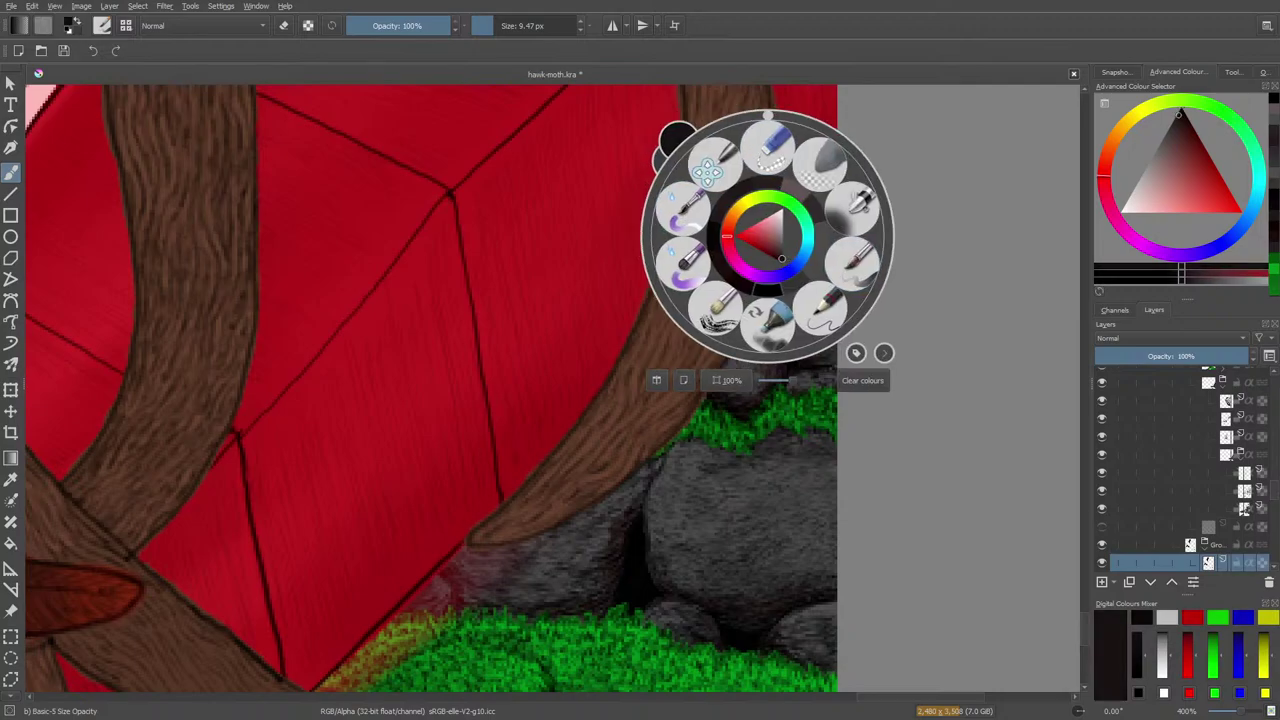
{"action": "right_click", "coordinate": [742, 250]}
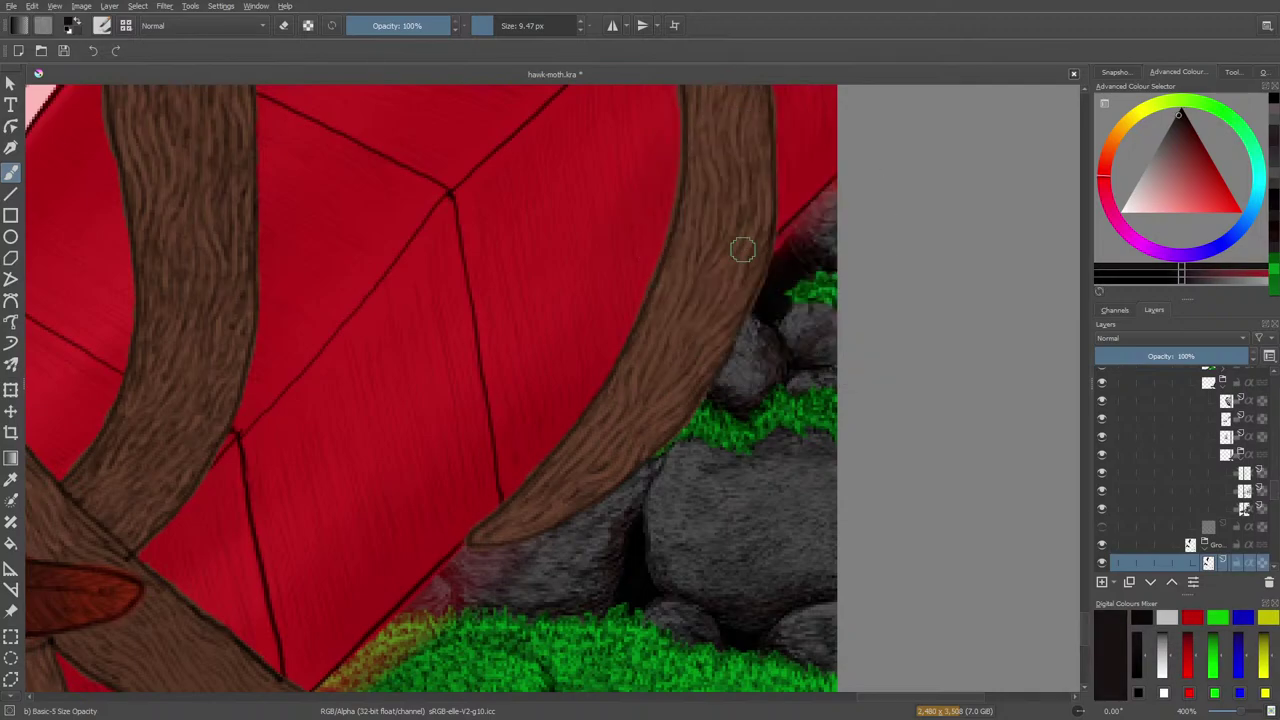
{"action": "right_click", "coordinate": [770, 328]}
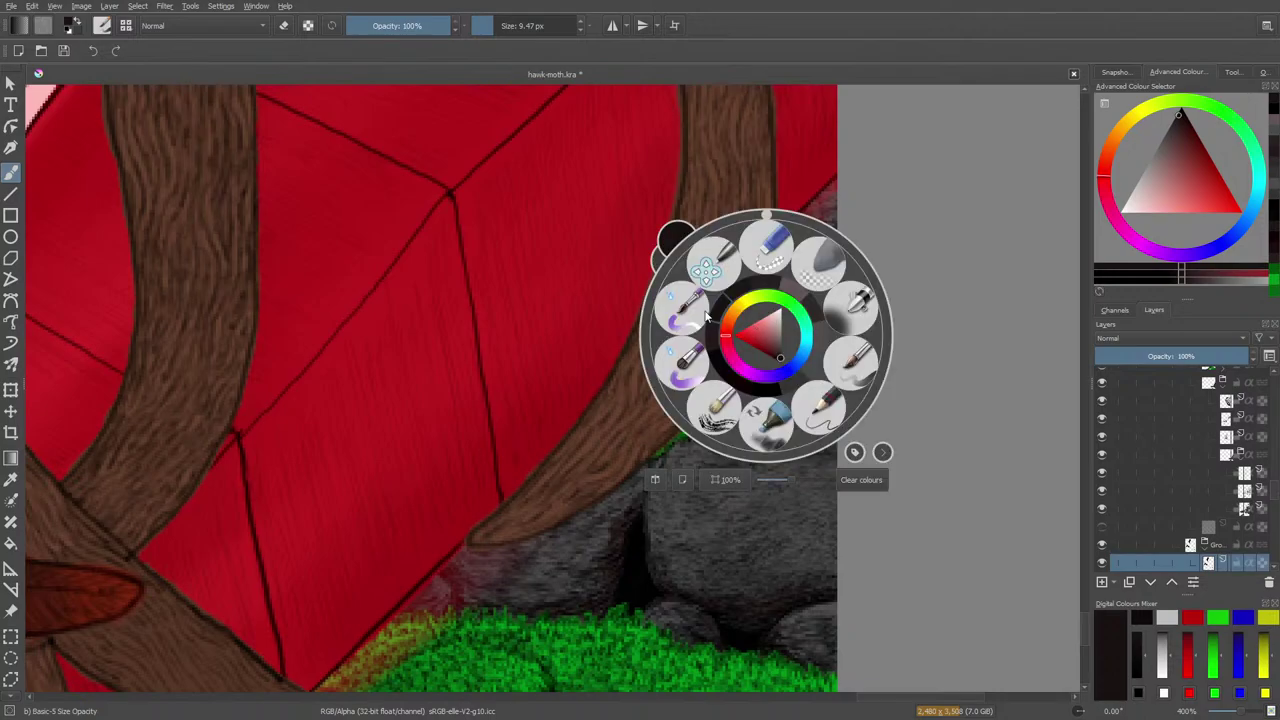
{"action": "left_click", "coordinate": [780, 362]}
{"action": "right_click", "coordinate": [767, 337]}
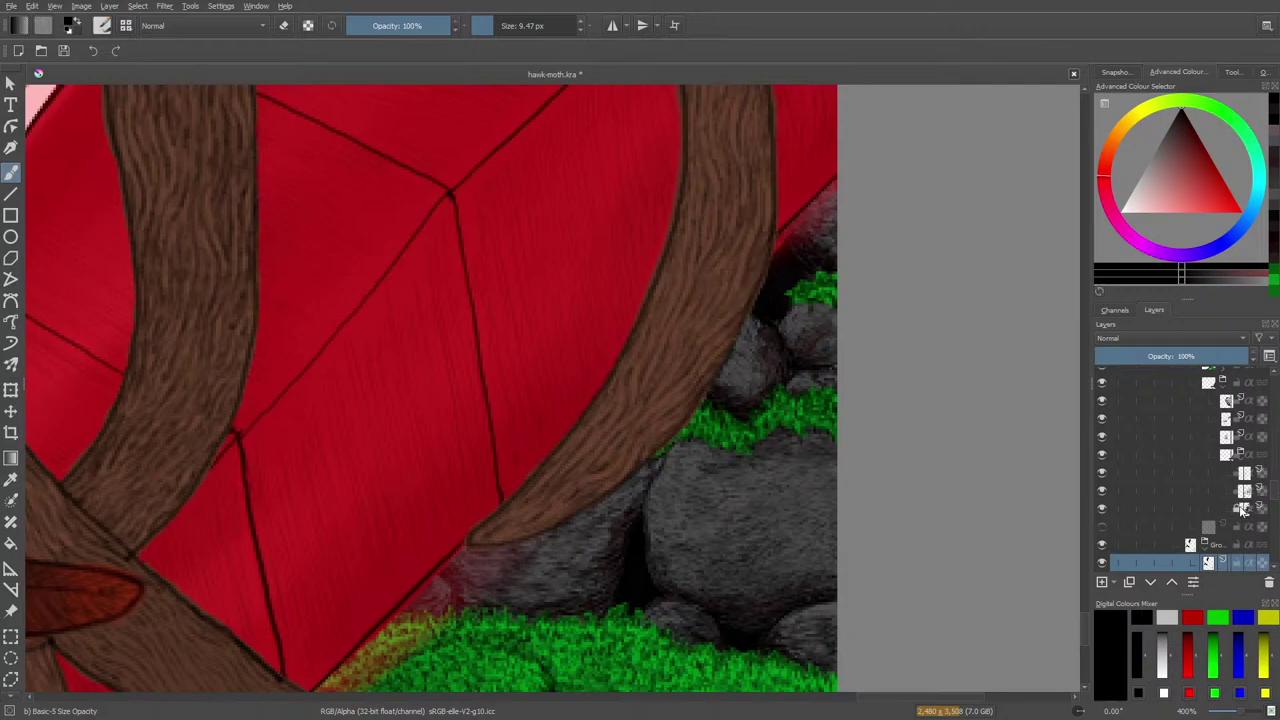
Select the rocks' base colour layer and clean up the edges beside the branch with the Eraser Circle at 7.85 px
{"action": "left_click", "coordinate": [1216, 505]}
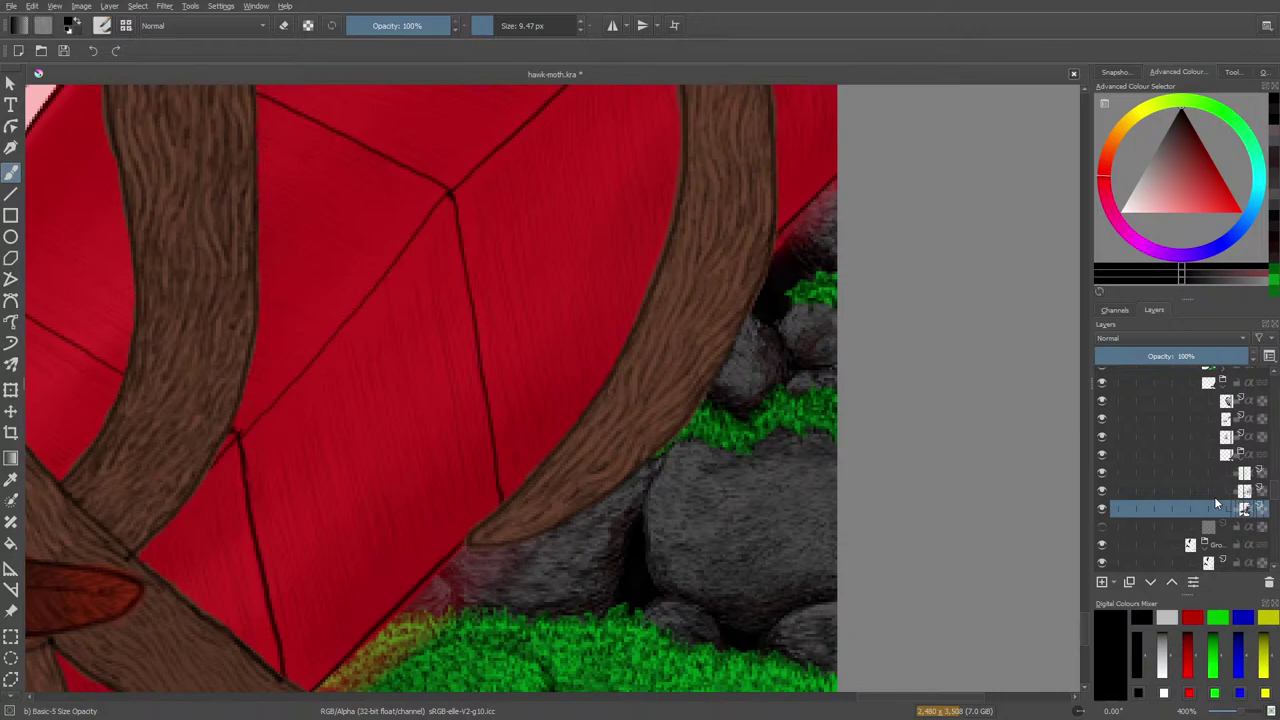
{"action": "key", "text": "e"}
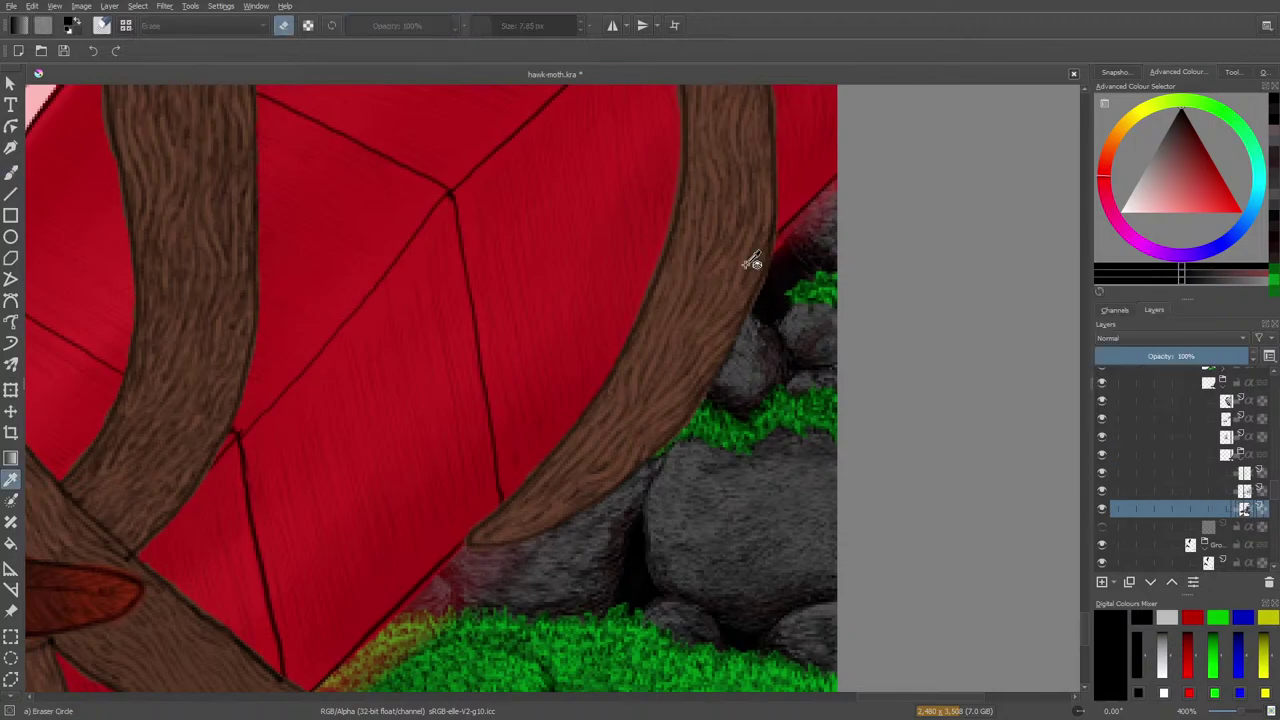
{"action": "key", "text": "b"}
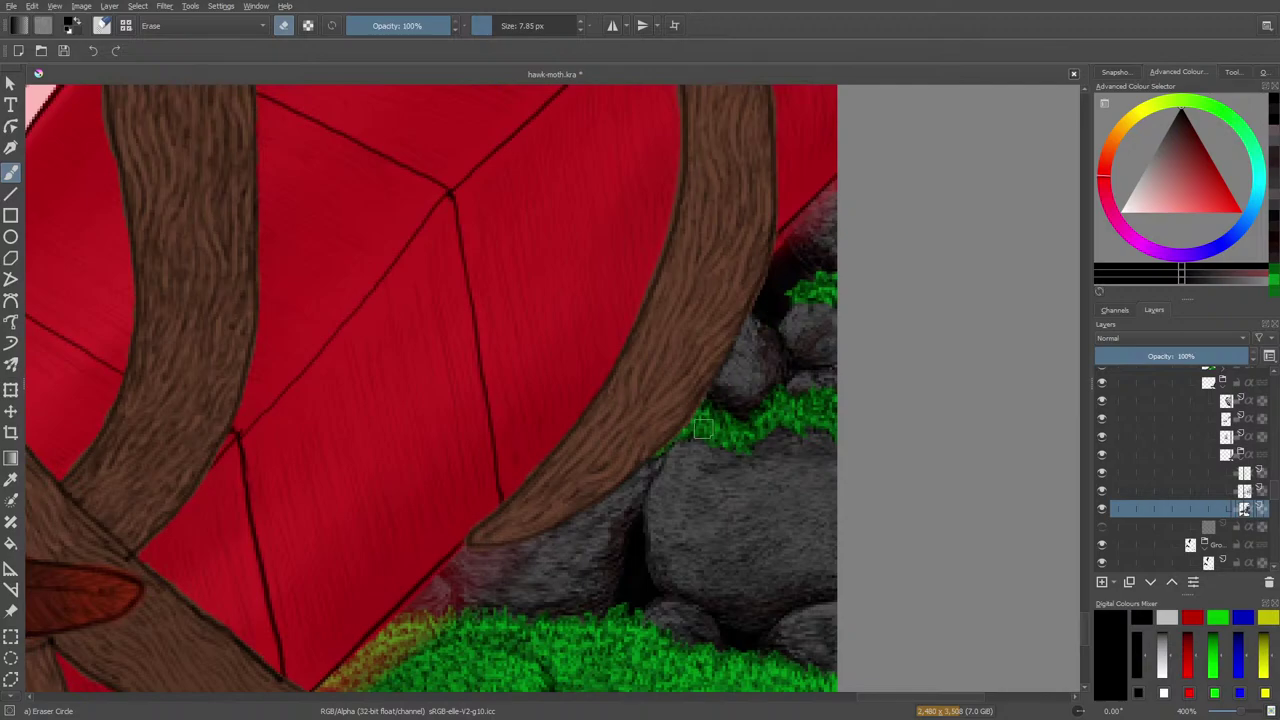
Examine the rocks, grass and red leaf edge at zoom levels between 100% and 283% to judge the gap clean-up
{"action": "scroll", "coordinate": [1240, 714], "scroll_direction": "down", "scroll_amount": 2}
{"action": "scroll", "coordinate": [1238, 714], "scroll_direction": "down", "scroll_amount": 4}
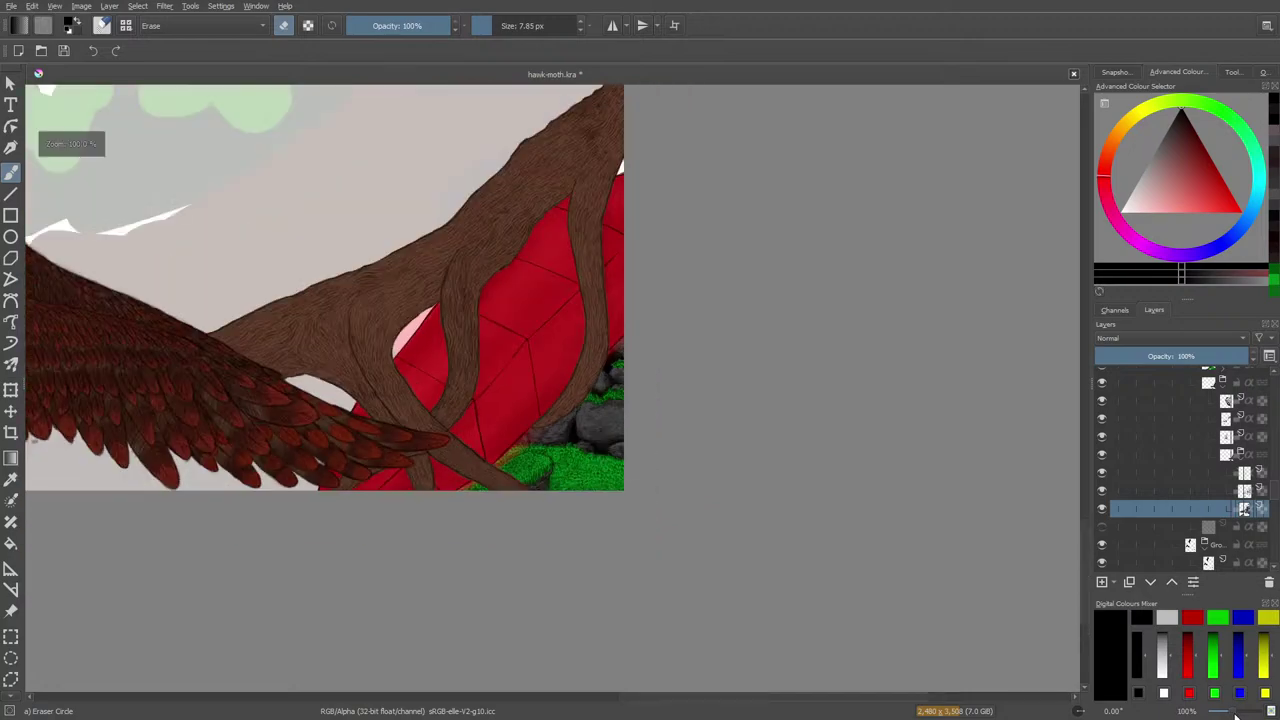
{"action": "scroll", "coordinate": [1232, 715], "scroll_direction": "up", "scroll_amount": 3}
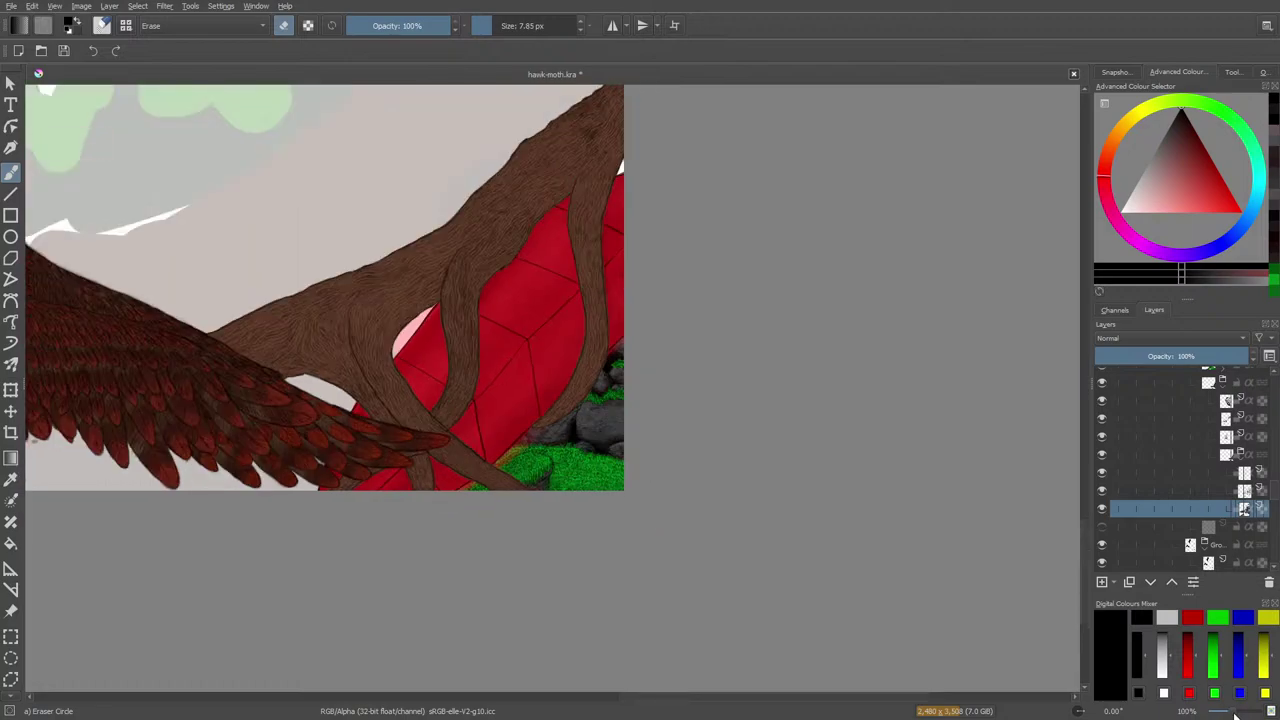
{"action": "scroll", "coordinate": [1234, 713], "scroll_direction": "up", "scroll_amount": 4}
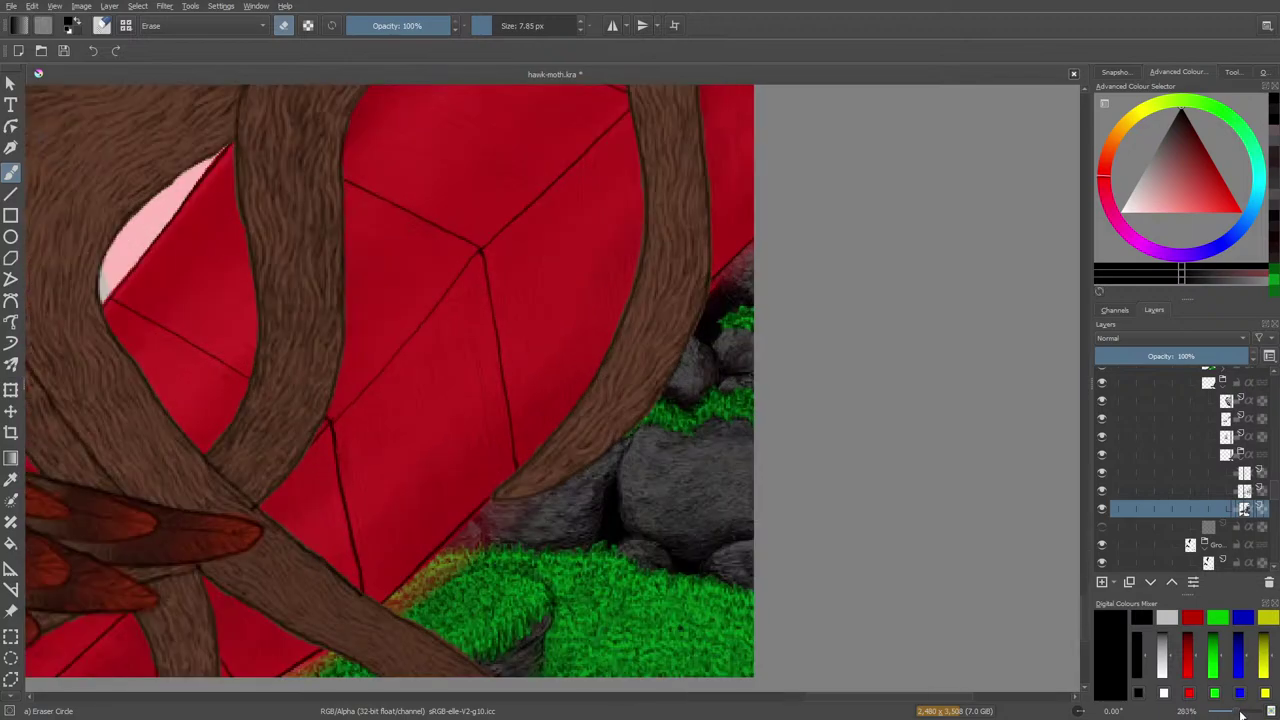
{"action": "scroll", "coordinate": [1240, 713], "scroll_direction": "down", "scroll_amount": 3}
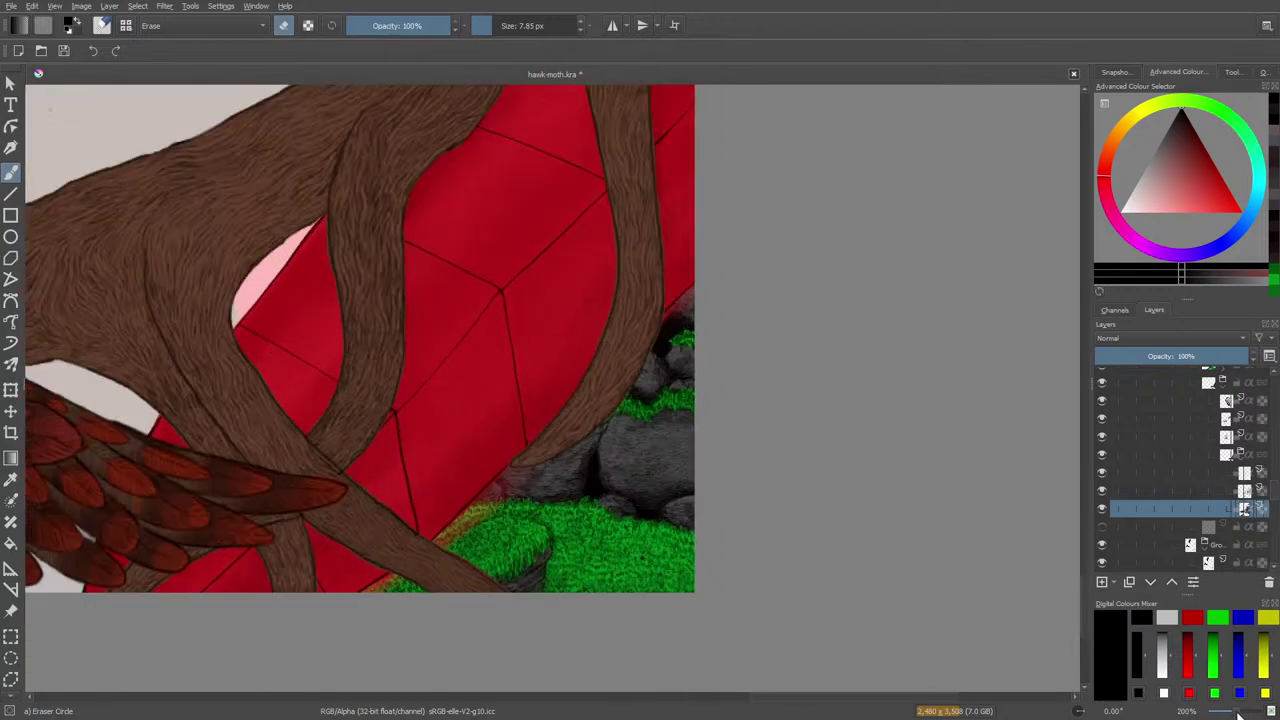
{"action": "scroll", "coordinate": [1236, 713], "scroll_direction": "down", "scroll_amount": 2}
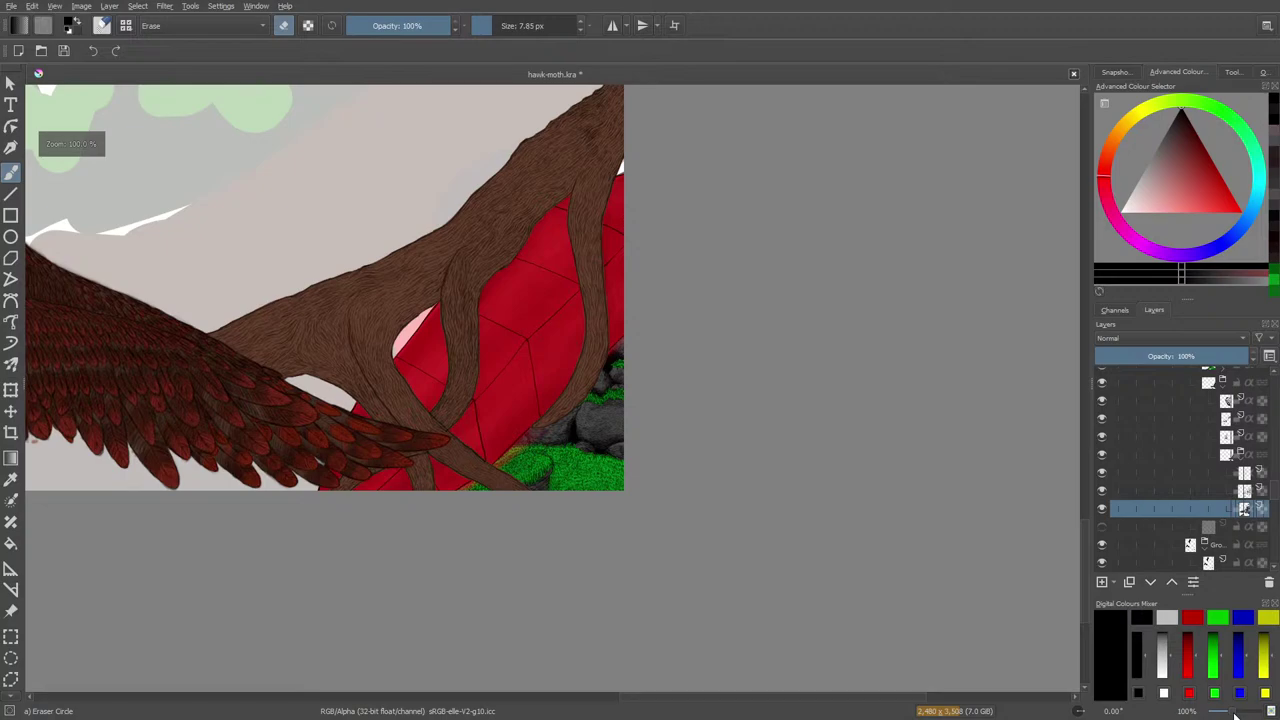
{"action": "scroll", "coordinate": [1236, 713], "scroll_direction": "up", "scroll_amount": 1}
{"action": "scroll", "coordinate": [1236, 713], "scroll_direction": "down", "scroll_amount": 1}
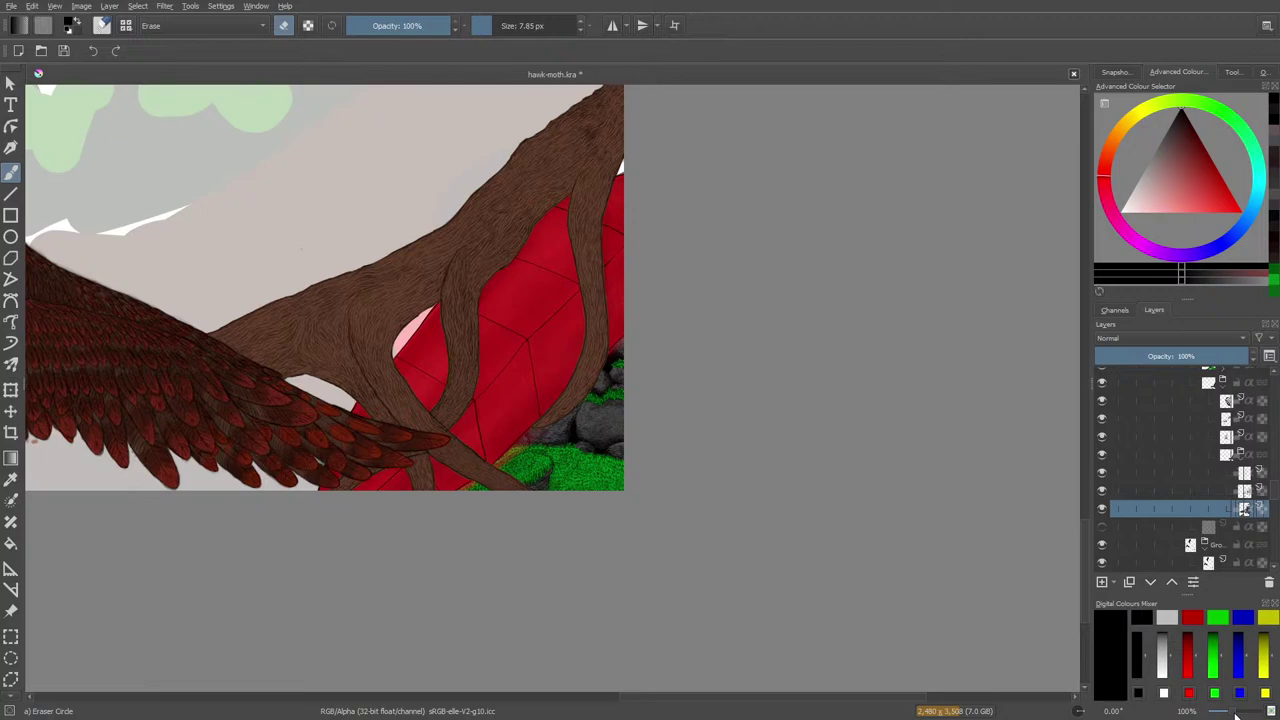
{"action": "scroll", "coordinate": [1236, 713], "scroll_direction": "up", "scroll_amount": 6}
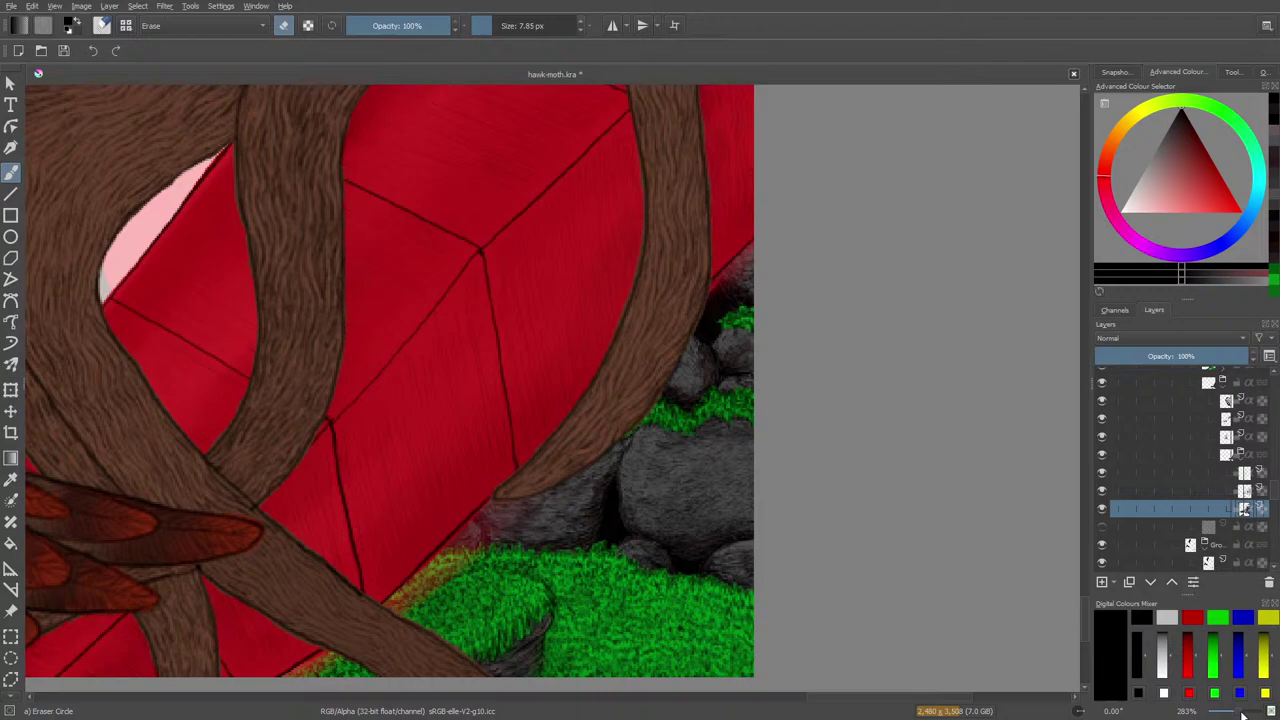
Switch back to the Basic-5 Size Opacity brush and review the painting's lower corners, tail and full composition down to 25% zoom
{"action": "scroll", "coordinate": [1240, 713], "scroll_direction": "down", "scroll_amount": 6}
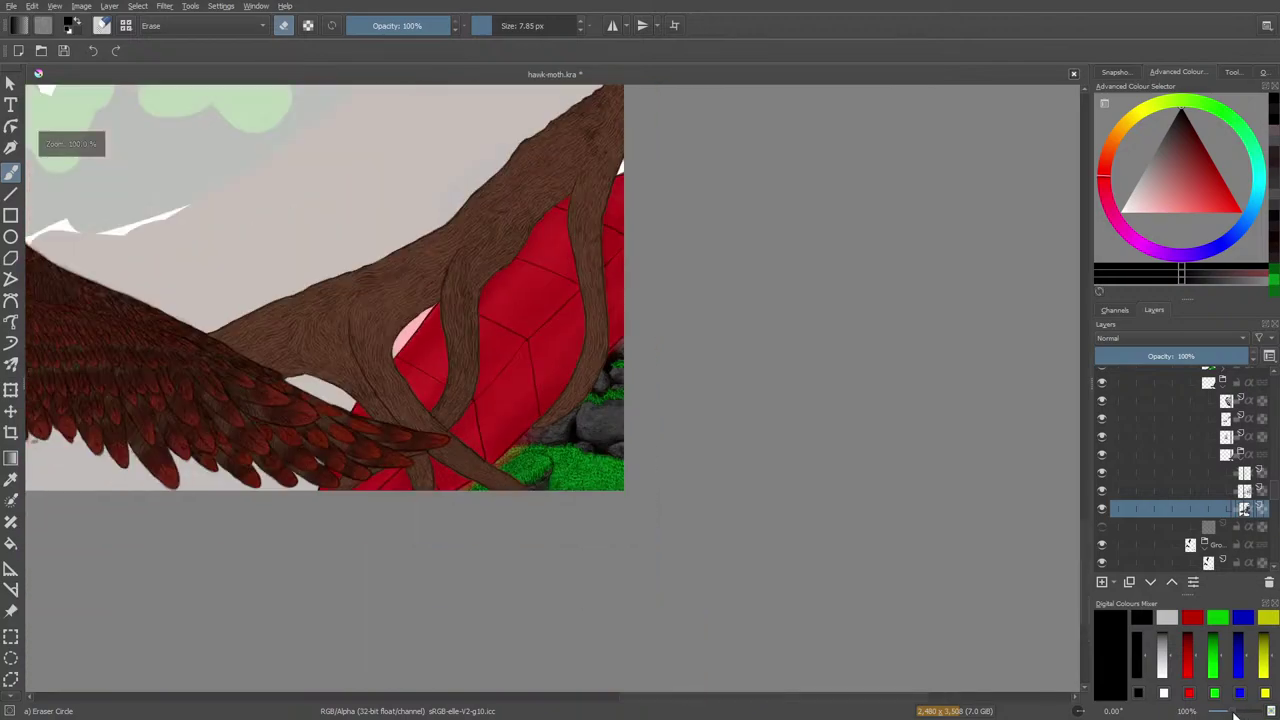
{"action": "scroll", "coordinate": [1235, 714], "scroll_direction": "down", "scroll_amount": 1}
{"action": "scroll", "coordinate": [1232, 715], "scroll_direction": "down", "scroll_amount": 2}
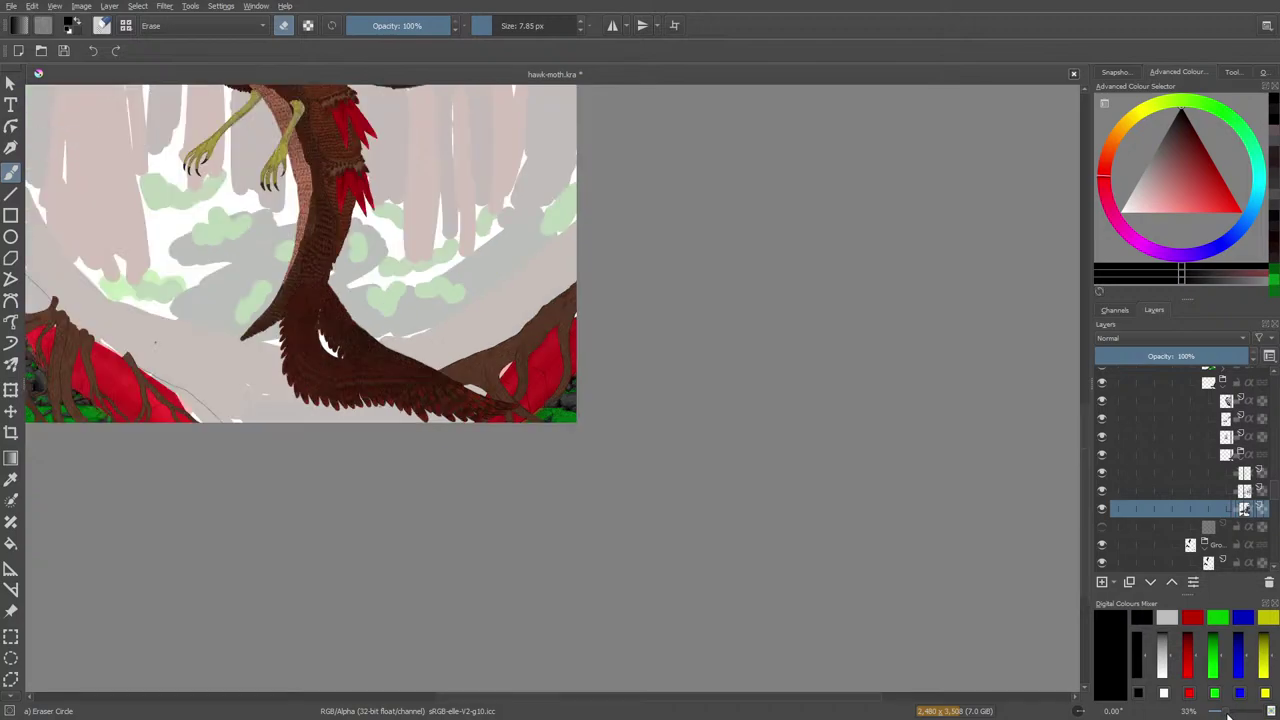
{"action": "scroll", "coordinate": [1228, 714], "scroll_direction": "up", "scroll_amount": 1}
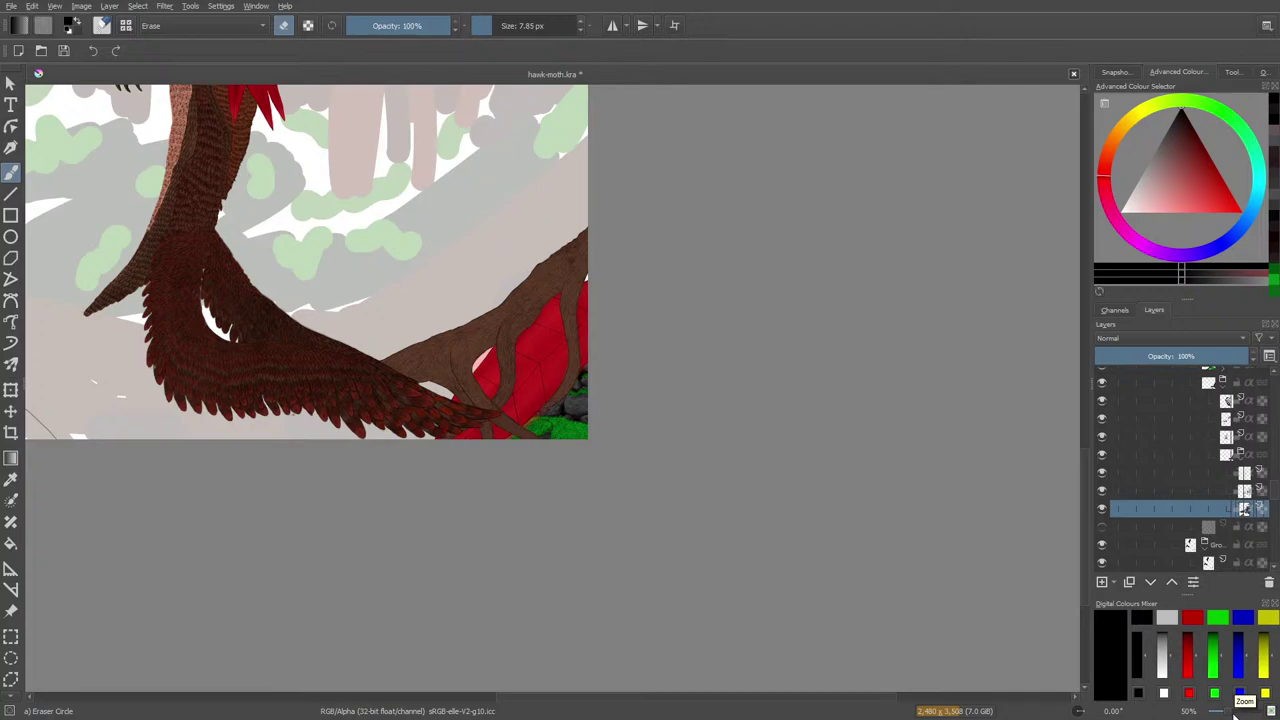
{"action": "key", "text": "e"}
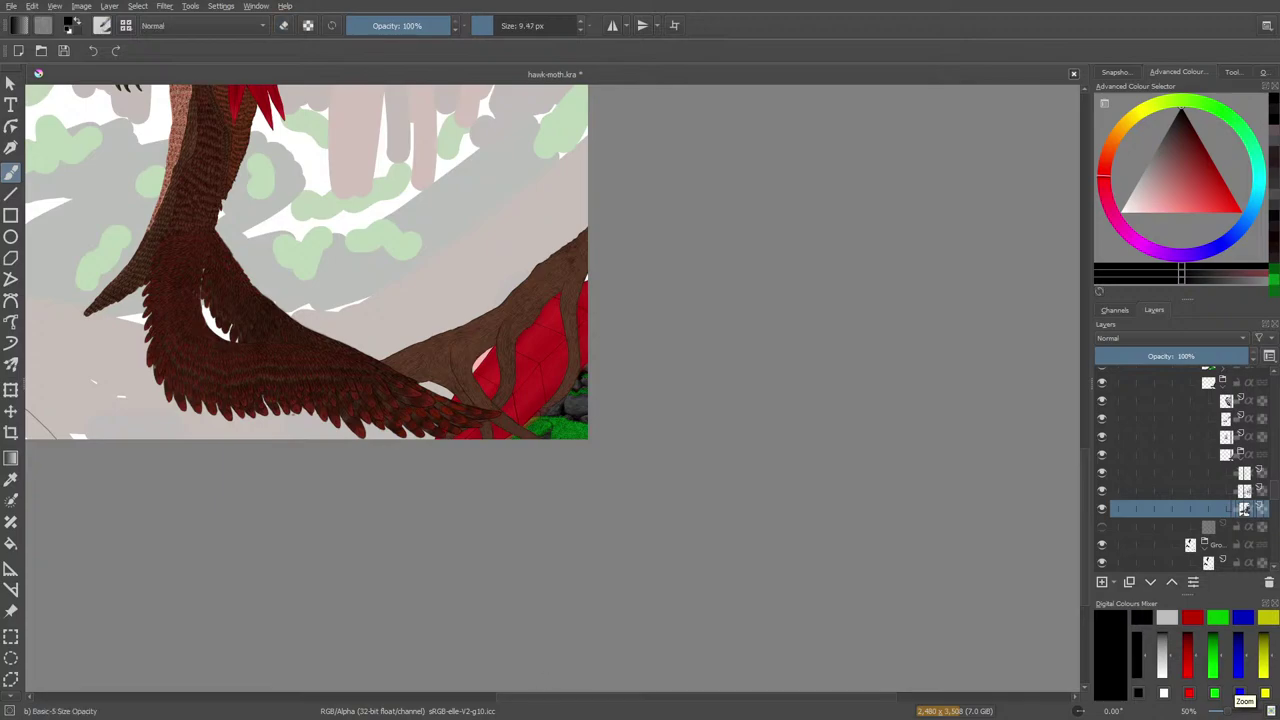
{"action": "left_click_drag", "start_coordinate": [553, 708], "coordinate": [392, 703]}
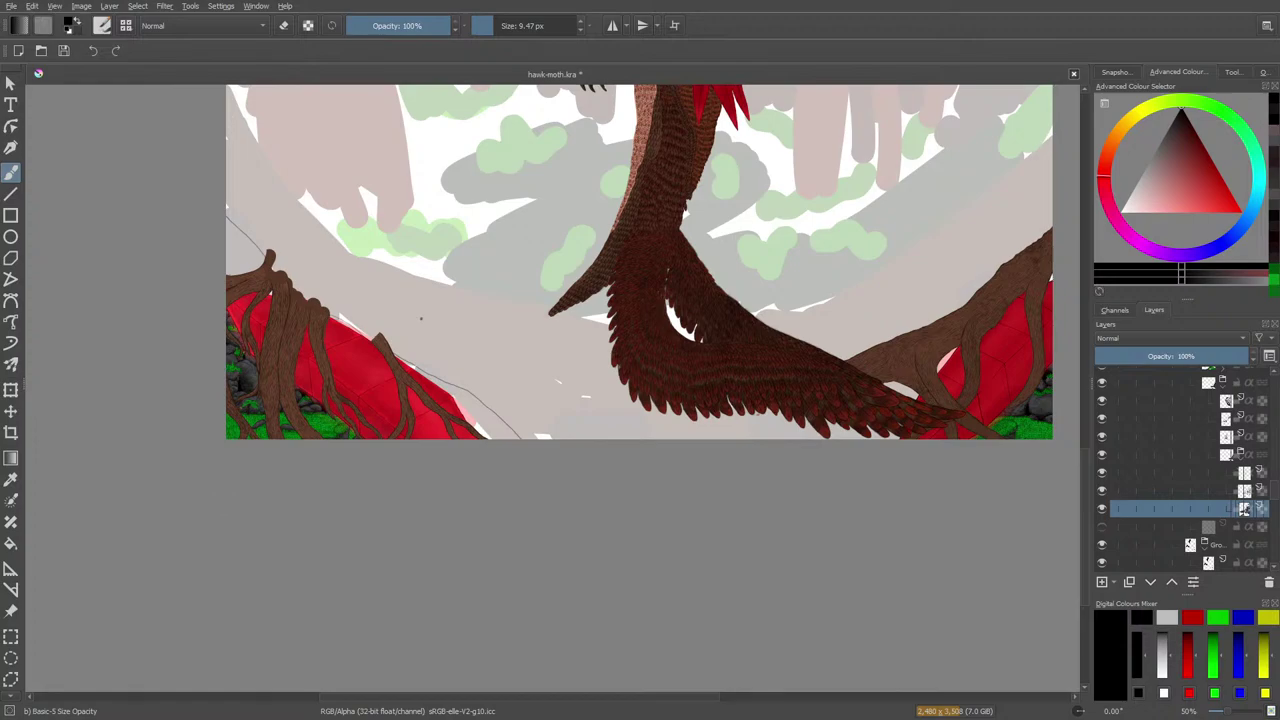
{"action": "scroll", "coordinate": [421, 318], "scroll_direction": "down", "scroll_amount": 6}
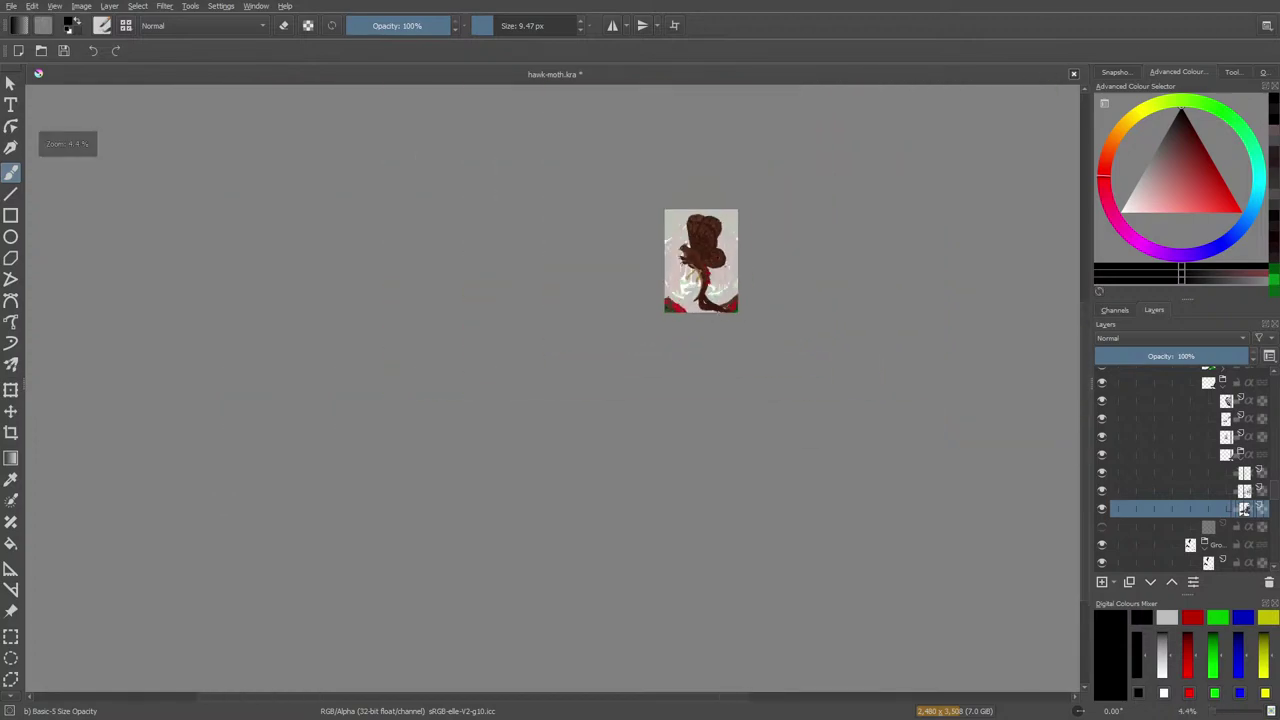
{"action": "scroll", "coordinate": [730, 238], "scroll_direction": "up", "scroll_amount": 5}
{"action": "scroll", "coordinate": [705, 240], "scroll_direction": "down", "scroll_amount": 3}
{"action": "scroll", "coordinate": [700, 220], "scroll_direction": "up", "scroll_amount": 3}
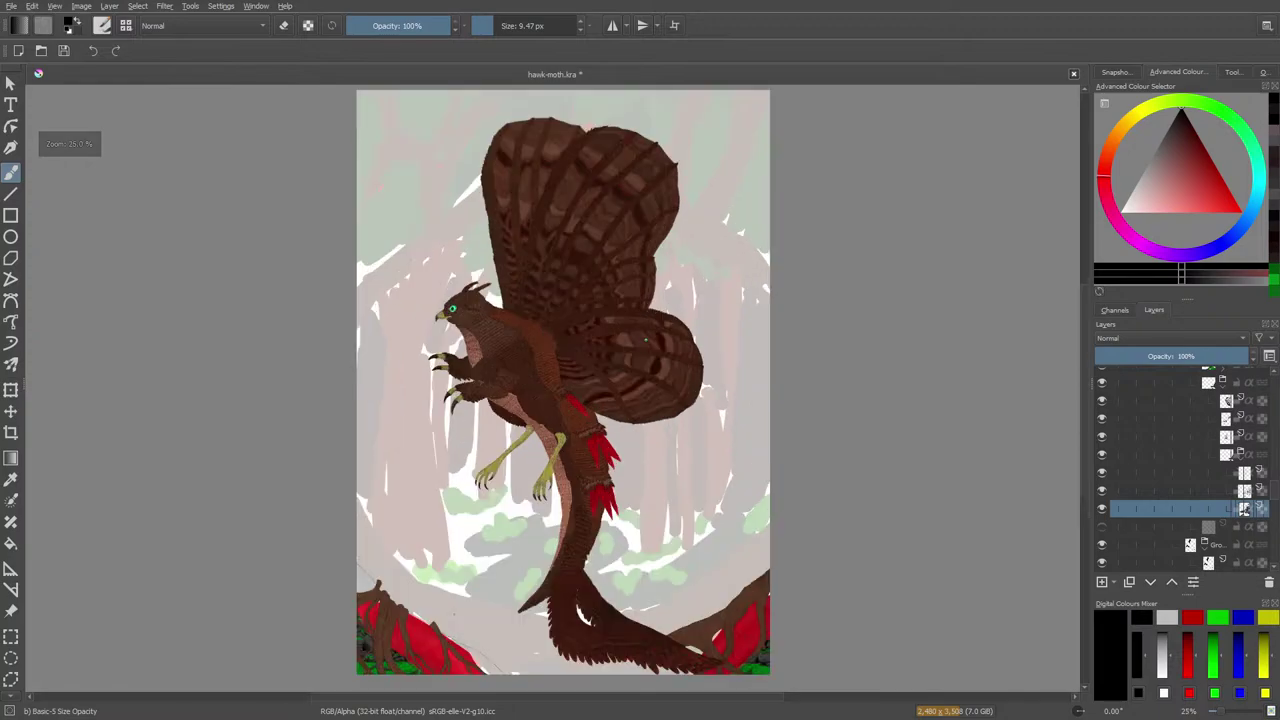